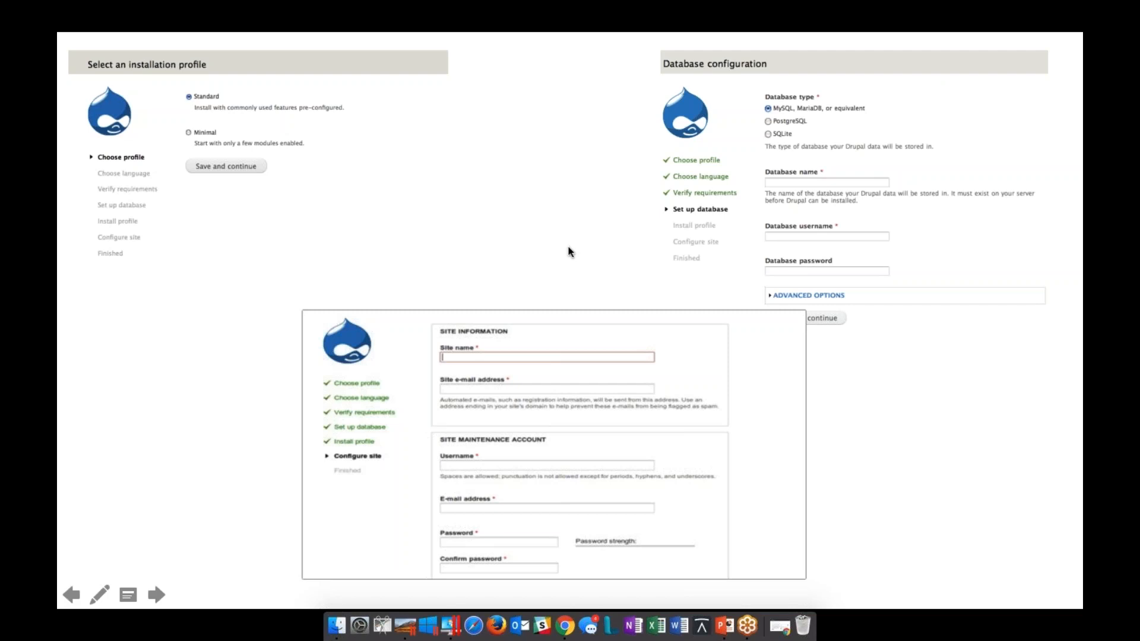
Leave the slideshow at the Test Spins slide, switch to Chrome and open simplytest.me in a new tab
{"action": "key", "text": "Right"}
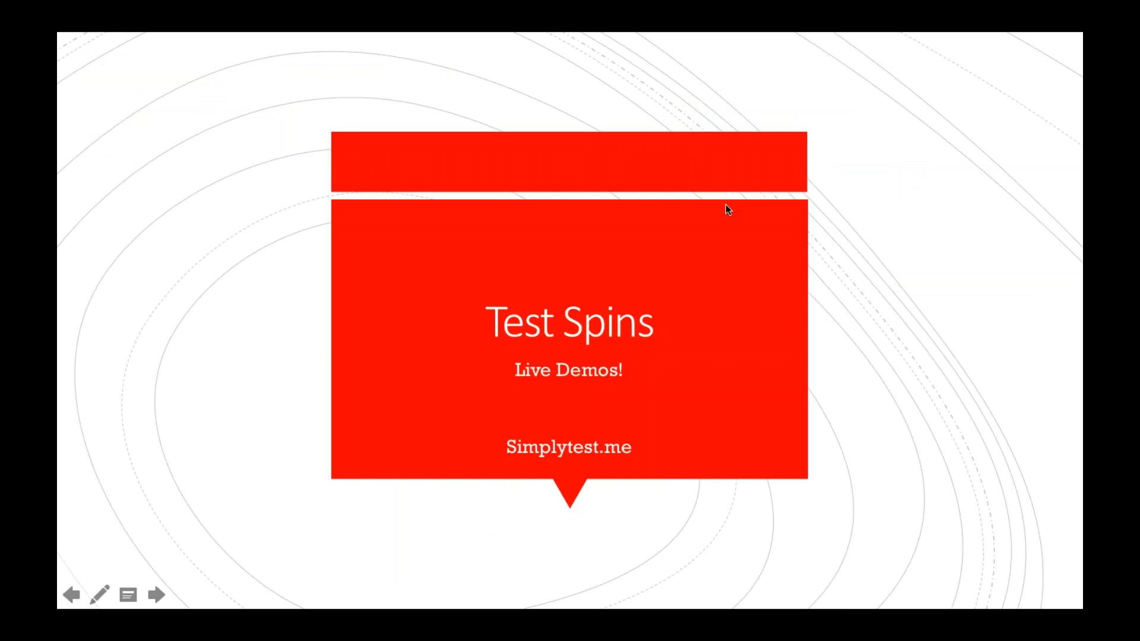
{"action": "key", "text": "Escape"}
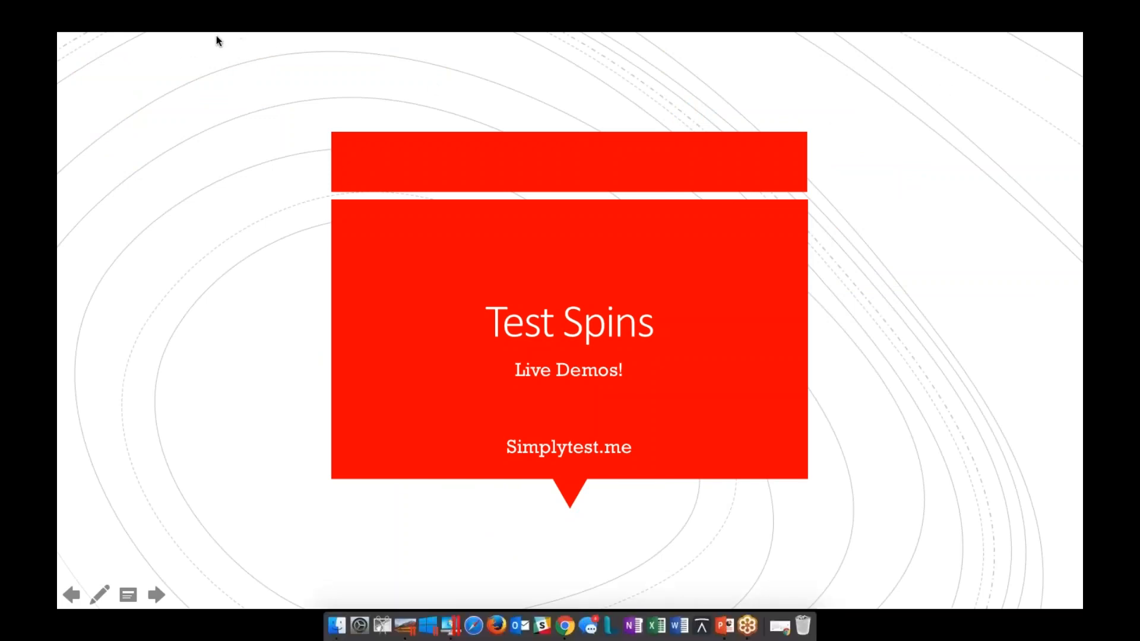
{"action": "left_click", "coordinate": [563, 619]}
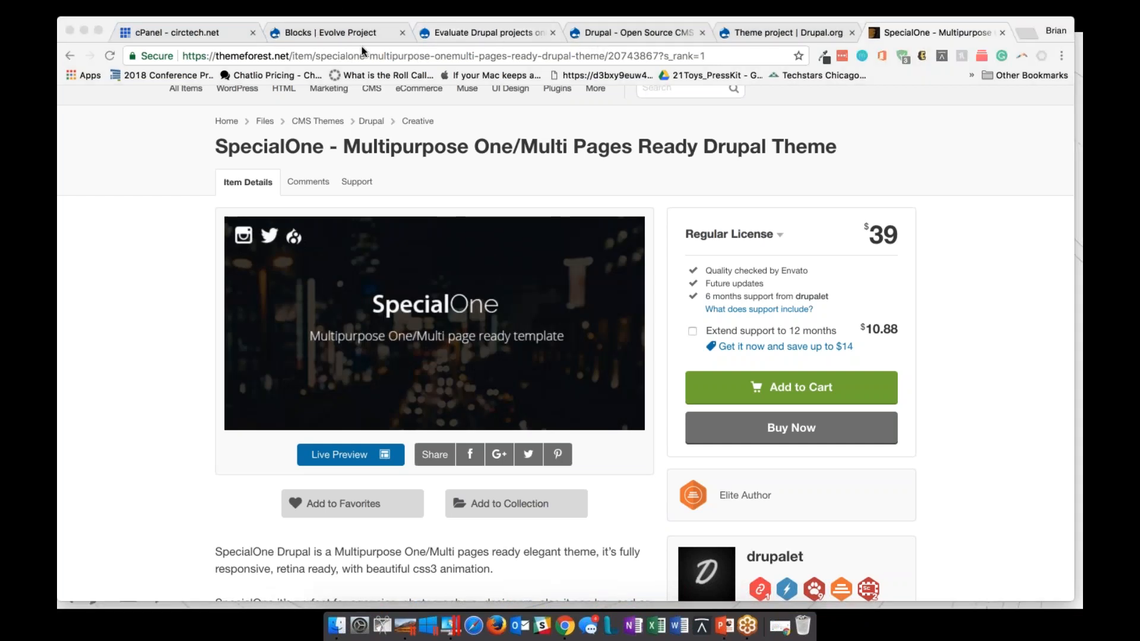
{"action": "left_click", "coordinate": [1027, 34]}
{"action": "type", "text": "simplytest.me"}
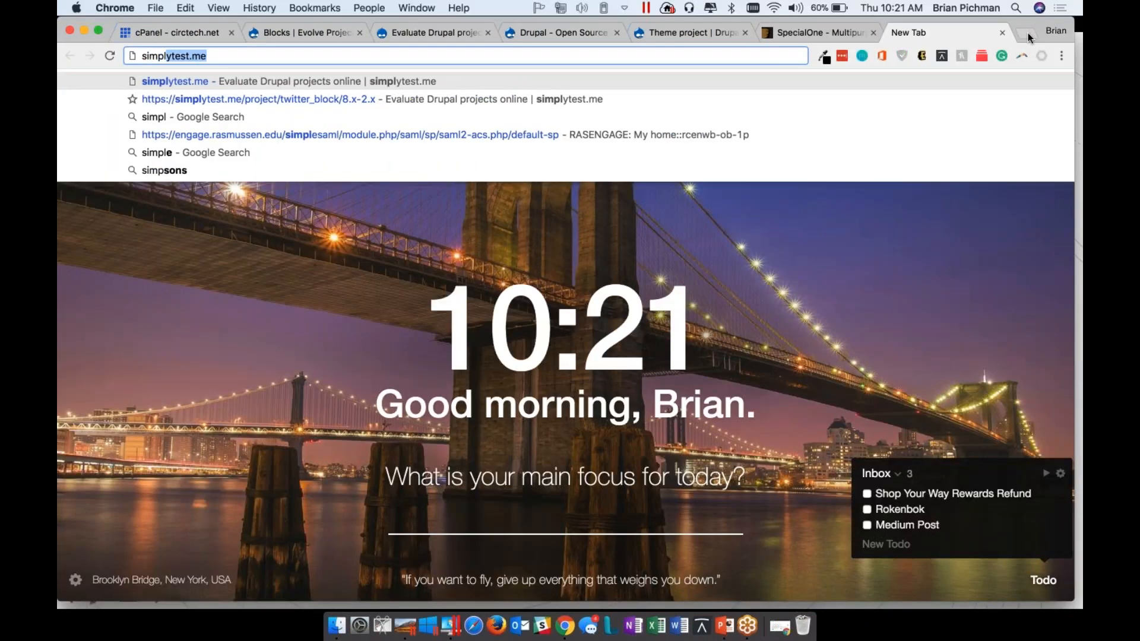
{"action": "key", "text": "Return"}
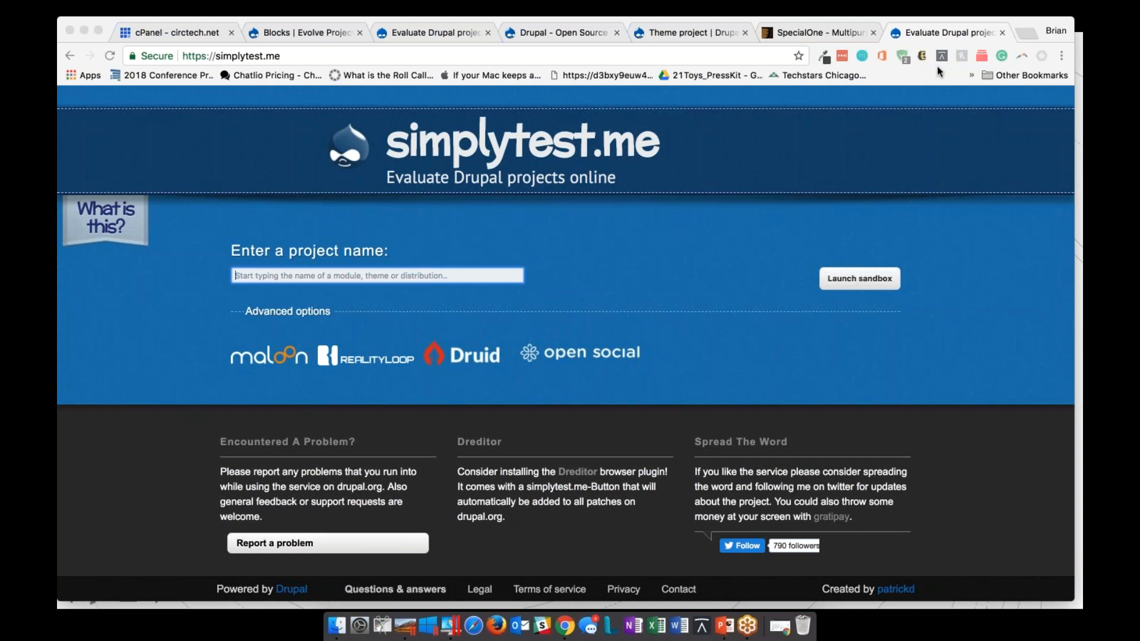
Find "drupal" in the project name field and choose Drupal core as the project to evaluate
{"action": "left_click", "coordinate": [302, 275]}
{"action": "type", "text": "drupal"}
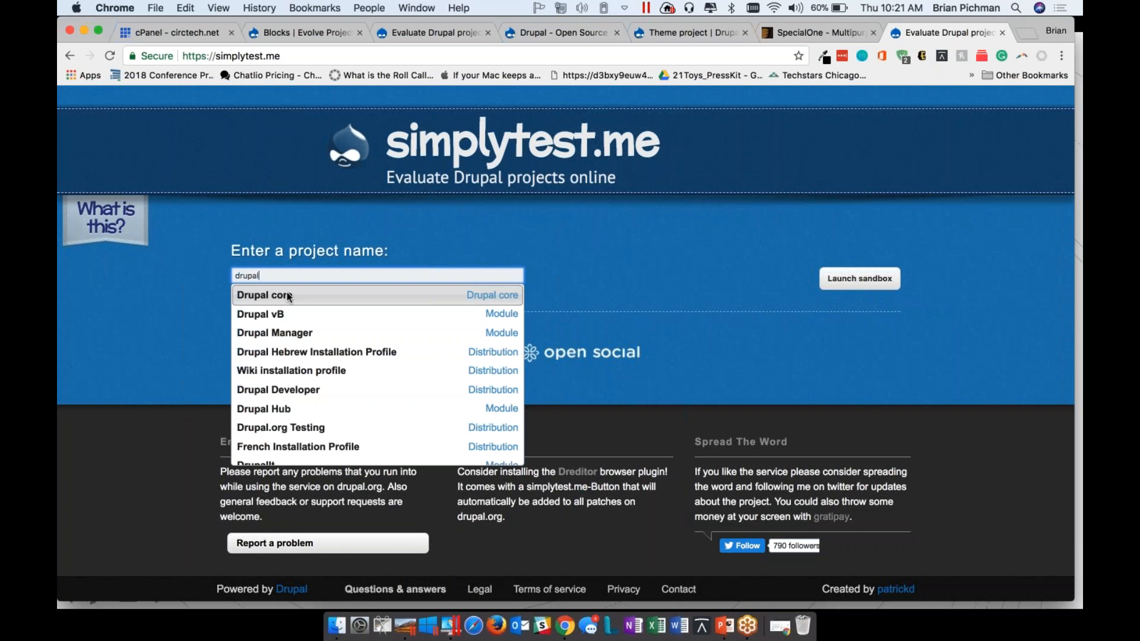
{"action": "left_click", "coordinate": [287, 294]}
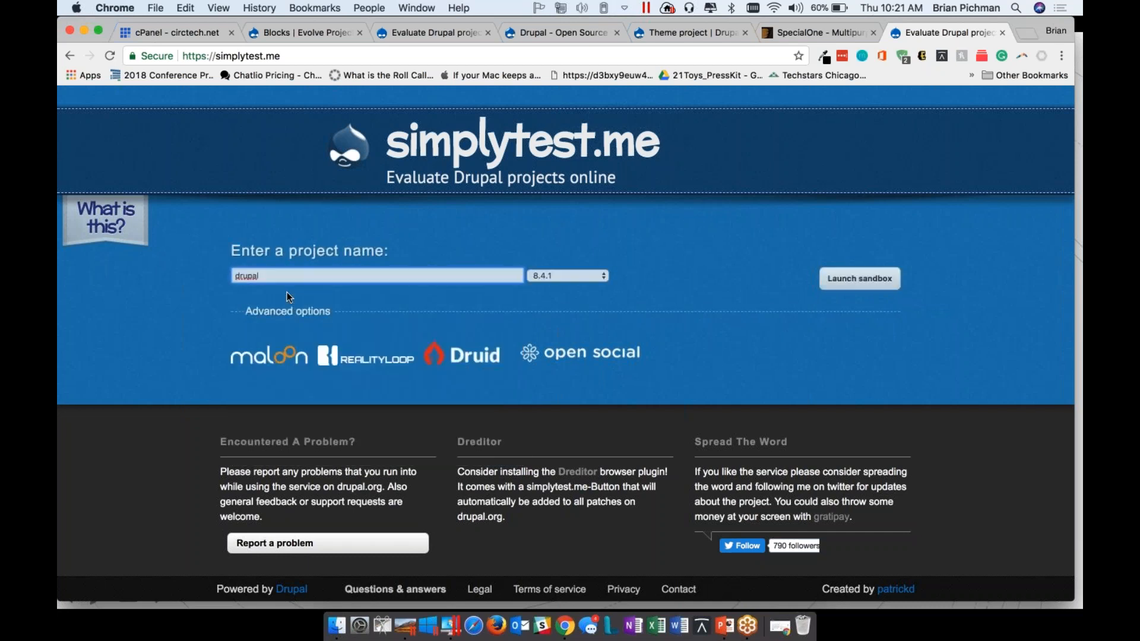
Set the Drupal version to 7.56 and launch the sandbox
{"action": "left_click", "coordinate": [568, 275]}
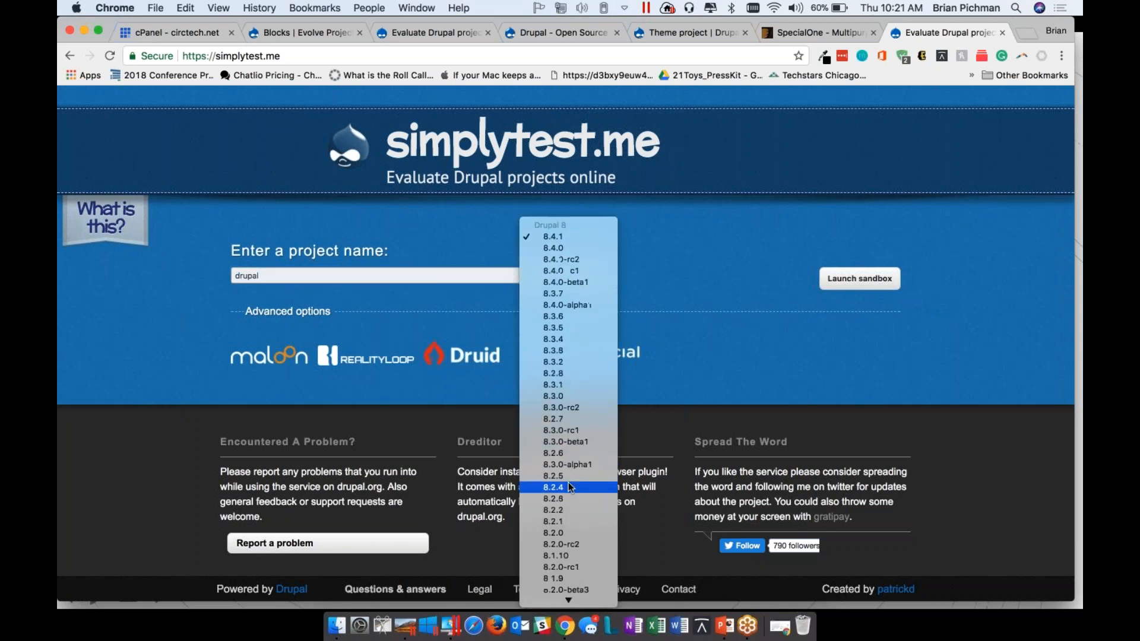
{"action": "scroll", "coordinate": [569, 487], "scroll_direction": "down", "scroll_amount": 2}
{"action": "scroll", "coordinate": [568, 485], "scroll_direction": "down", "scroll_amount": 10}
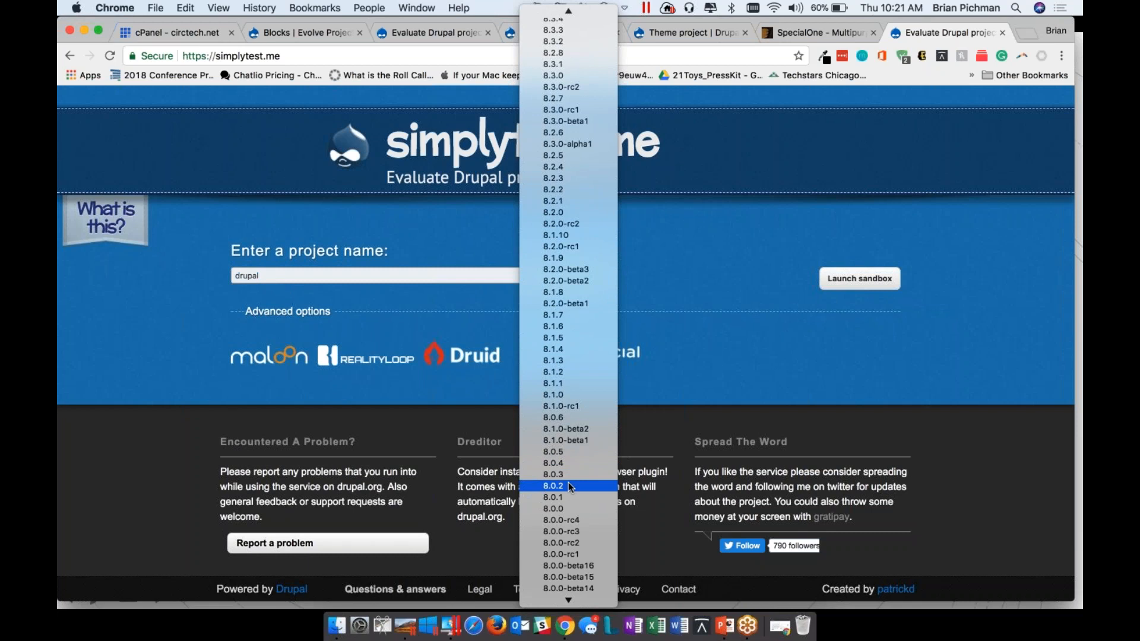
{"action": "scroll", "coordinate": [579, 461], "scroll_direction": "down", "scroll_amount": 15}
{"action": "scroll", "coordinate": [579, 460], "scroll_direction": "down", "scroll_amount": 5}
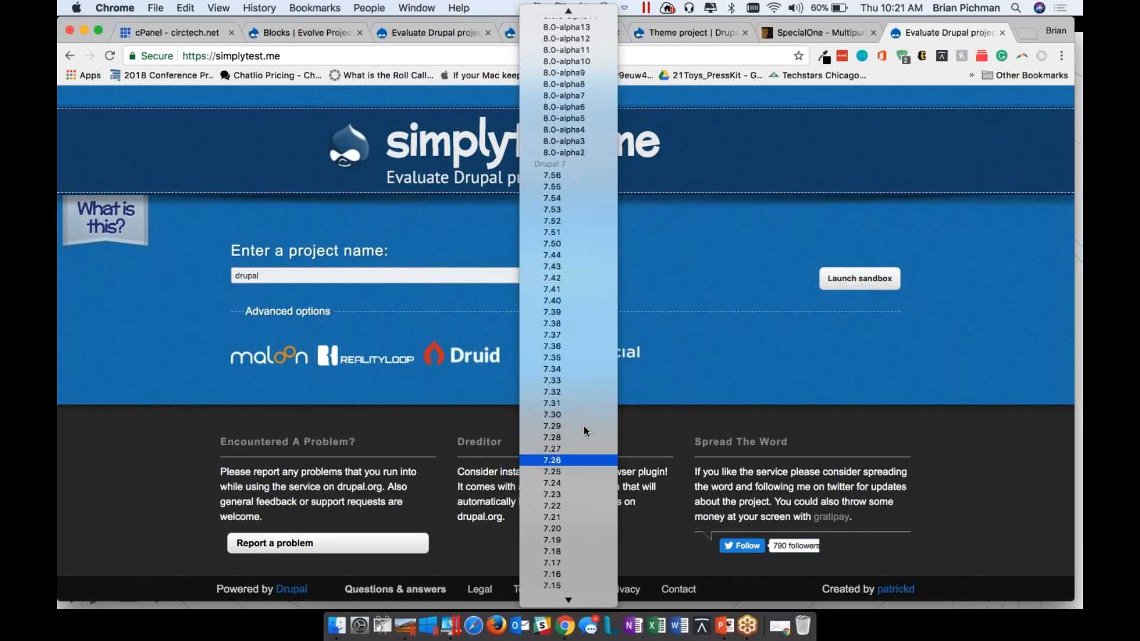
{"action": "left_click", "coordinate": [588, 176]}
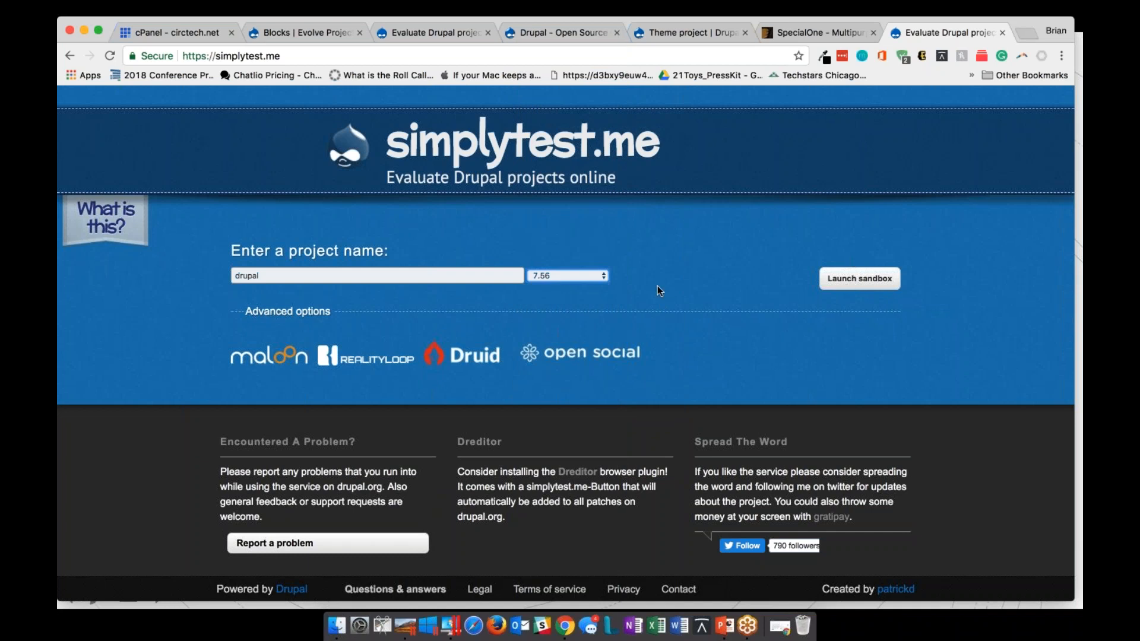
{"action": "left_click", "coordinate": [852, 282]}
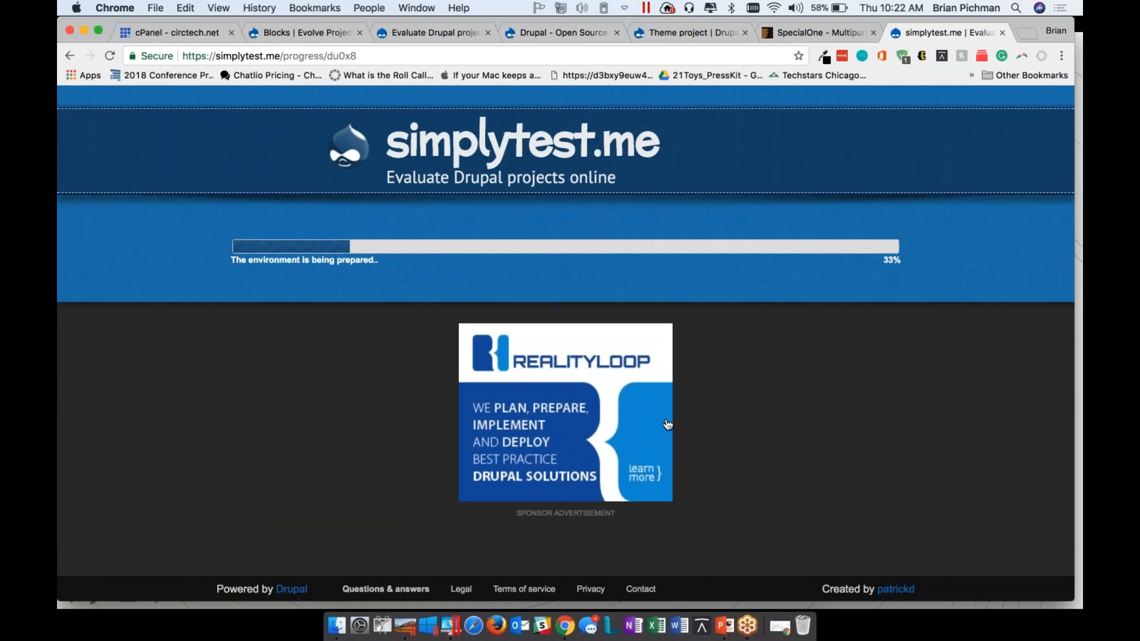
{"action": "left_click", "coordinate": [910, 58]}
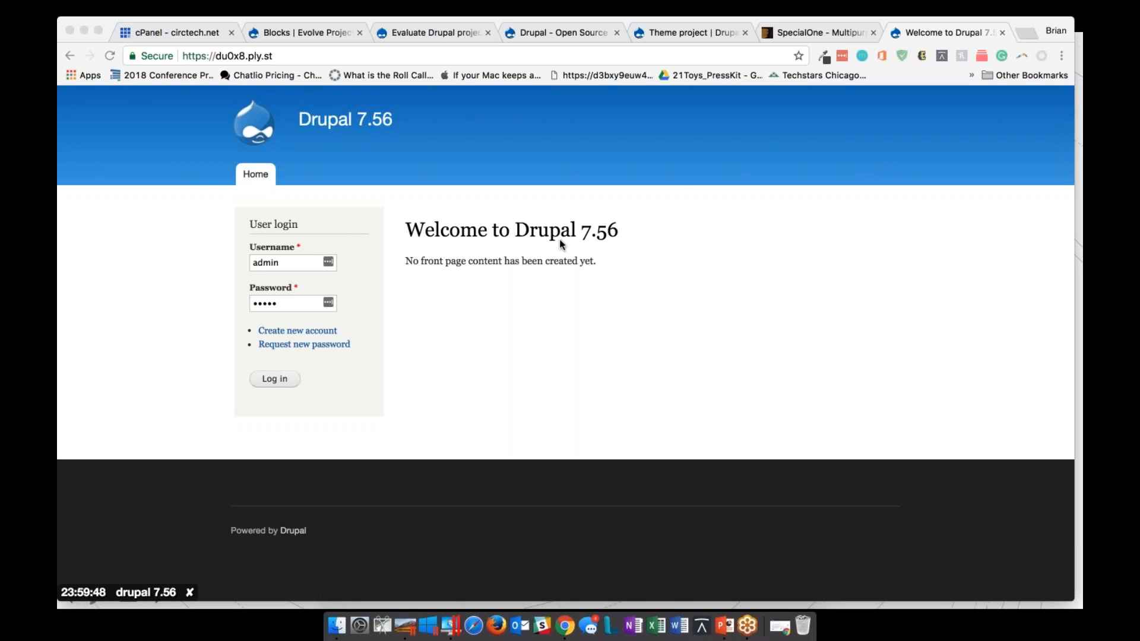
Copy the sandbox's web address and log in with the prefilled admin account, dismissing the browser's offer to save the password
{"action": "left_click", "coordinate": [344, 58]}
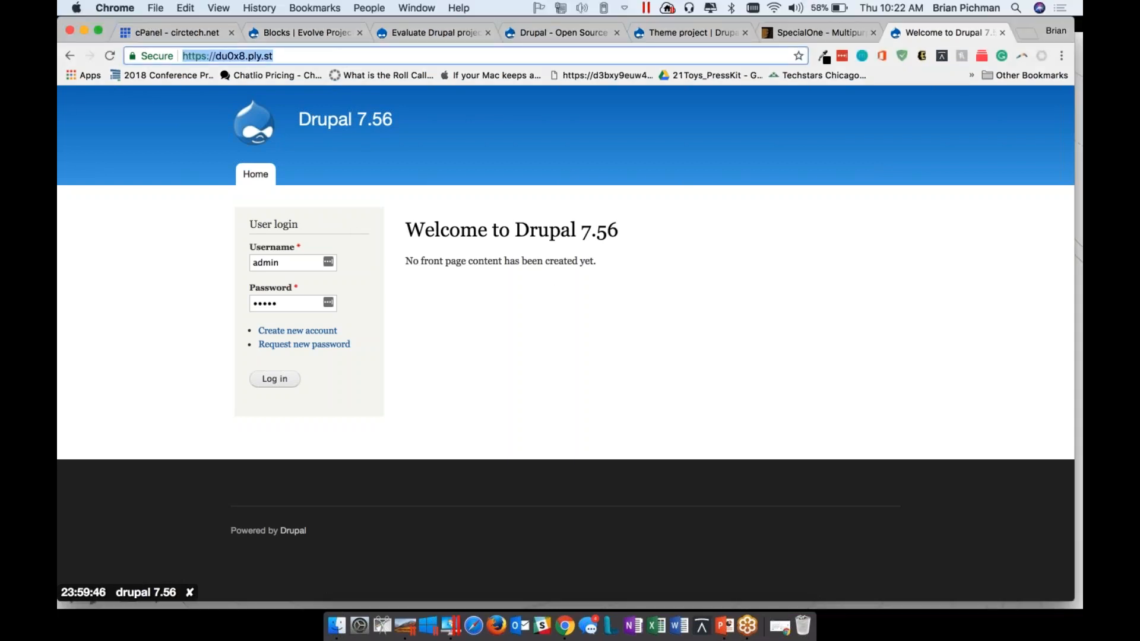
{"action": "key", "text": "super+x"}
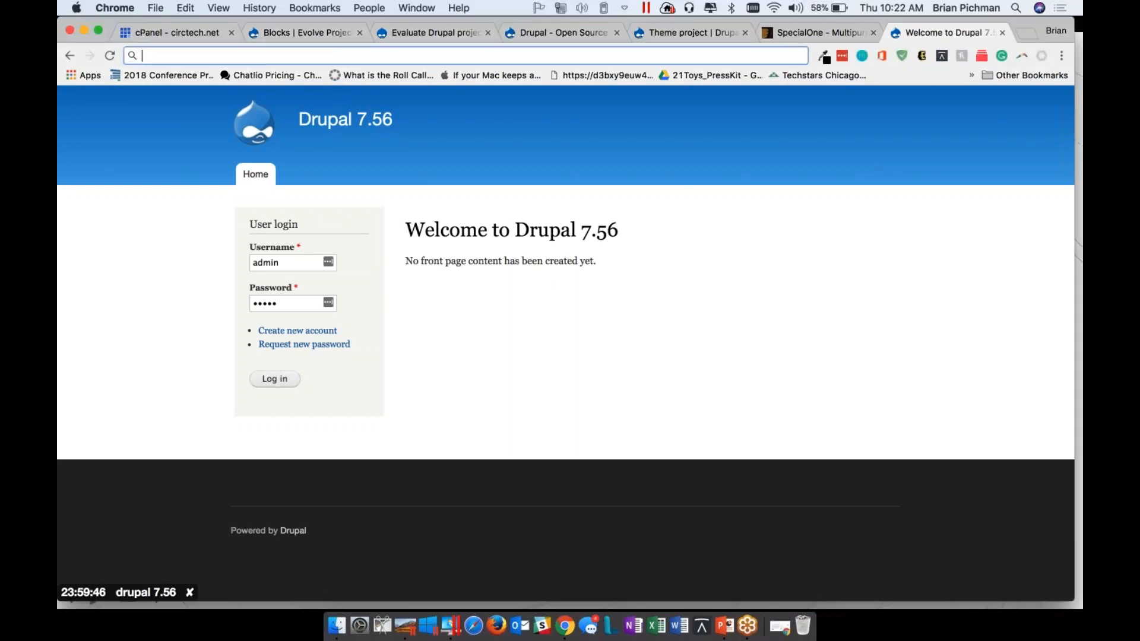
{"action": "left_click", "coordinate": [715, 587]}
{"action": "left_click", "coordinate": [275, 383]}
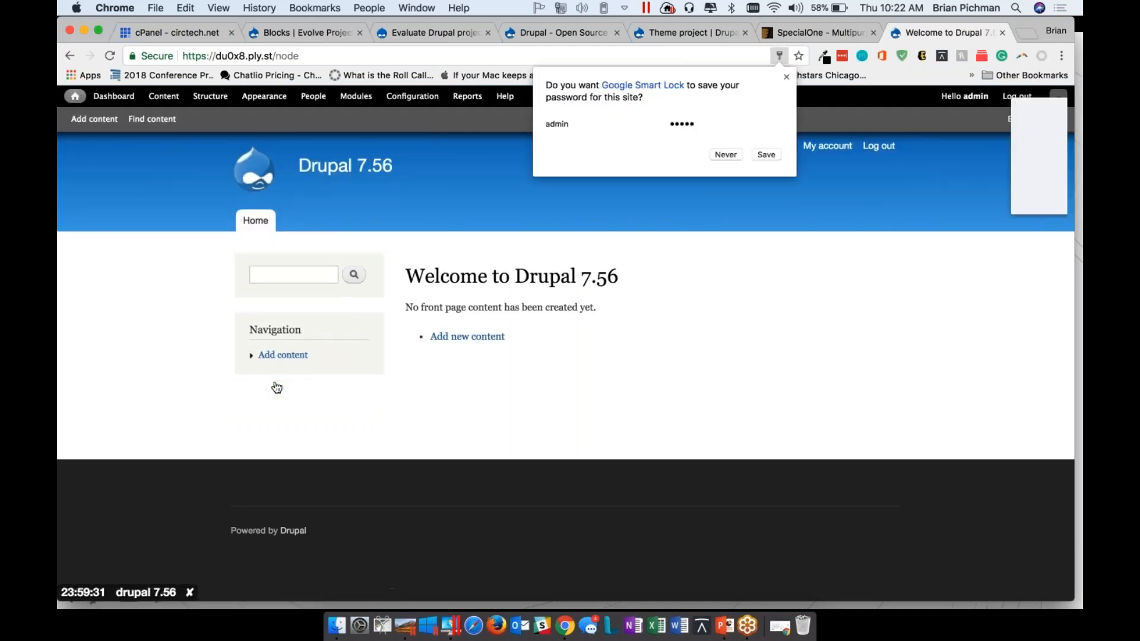
{"action": "left_click", "coordinate": [786, 76]}
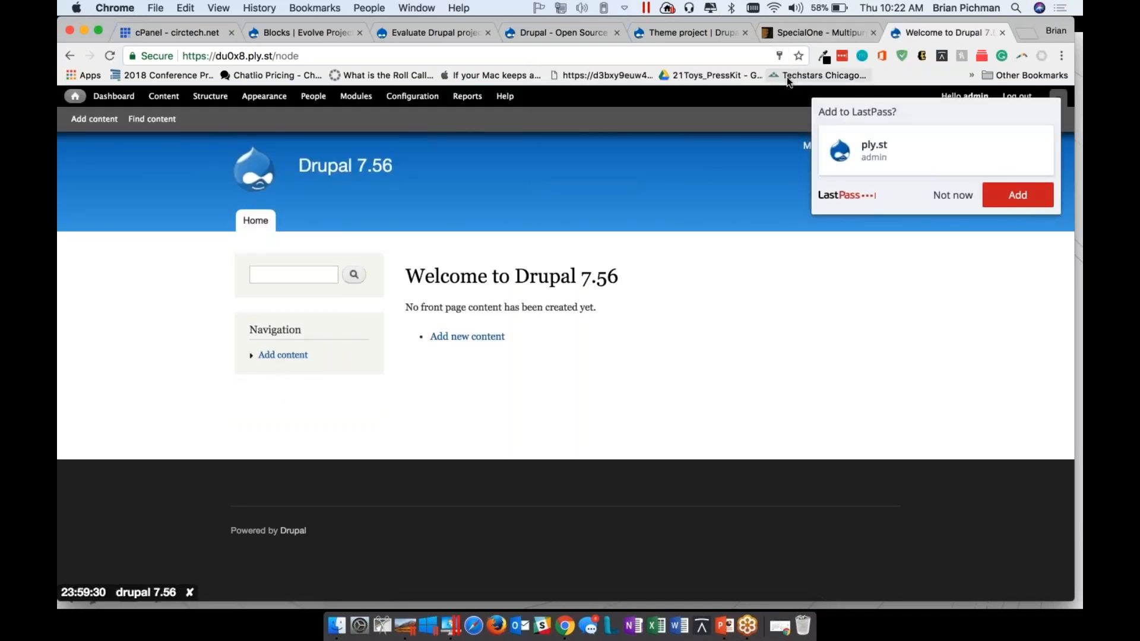
Hide the browser's bookmarks bar and decline to add the site to LastPass
{"action": "right_click", "coordinate": [915, 74]}
{"action": "left_click", "coordinate": [910, 108]}
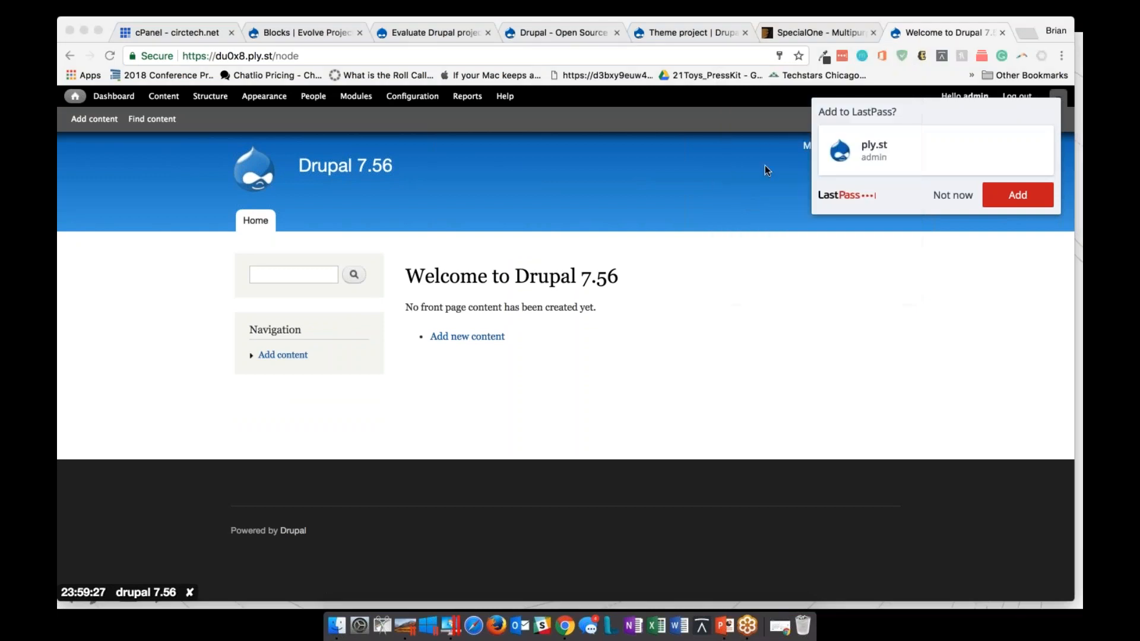
{"action": "right_click", "coordinate": [914, 76]}
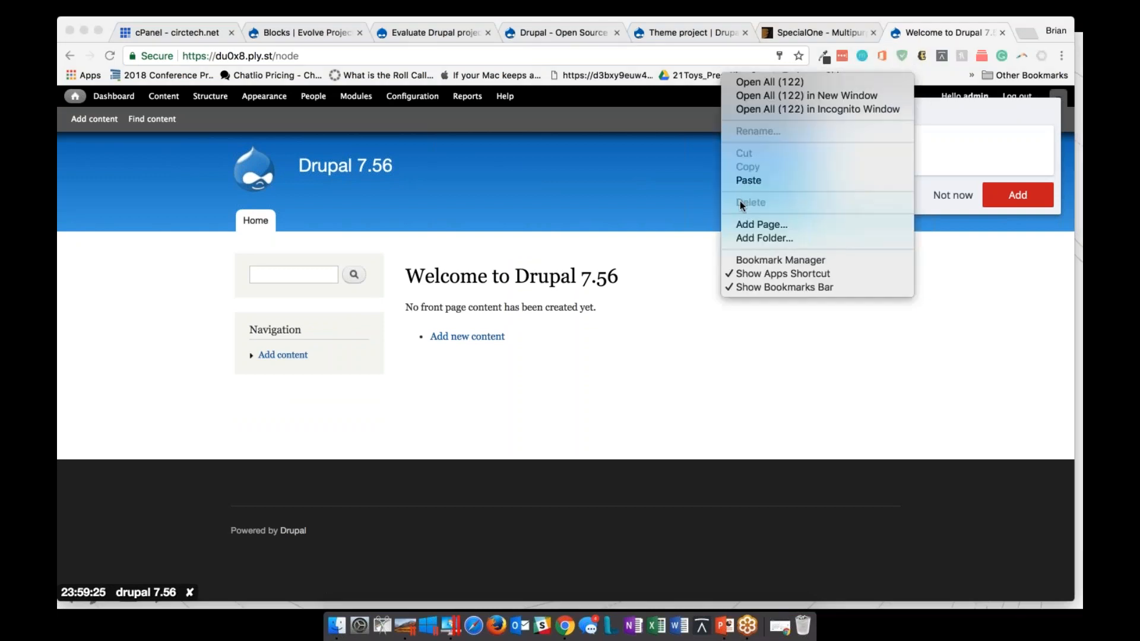
{"action": "left_click", "coordinate": [573, 202]}
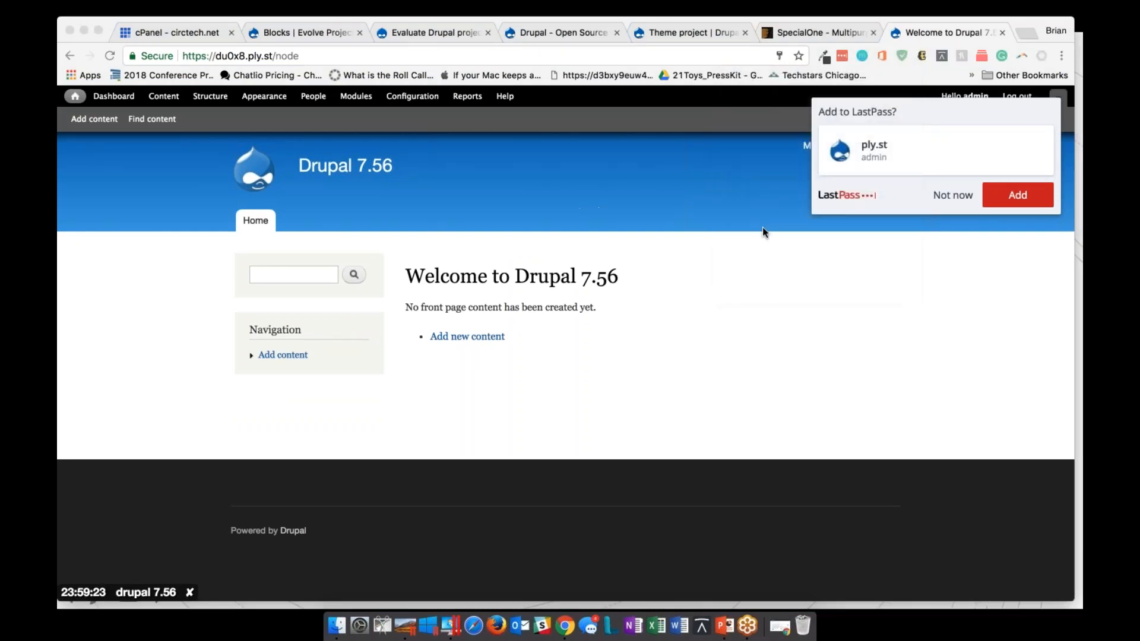
{"action": "right_click", "coordinate": [901, 73]}
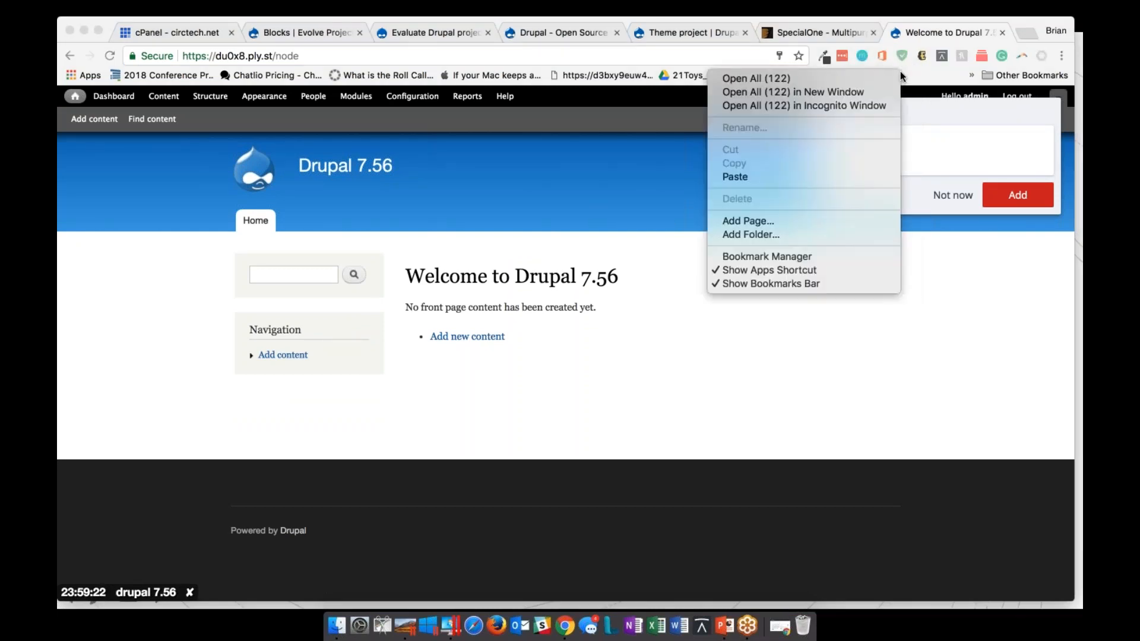
{"action": "left_click", "coordinate": [847, 284]}
{"action": "left_click", "coordinate": [955, 178]}
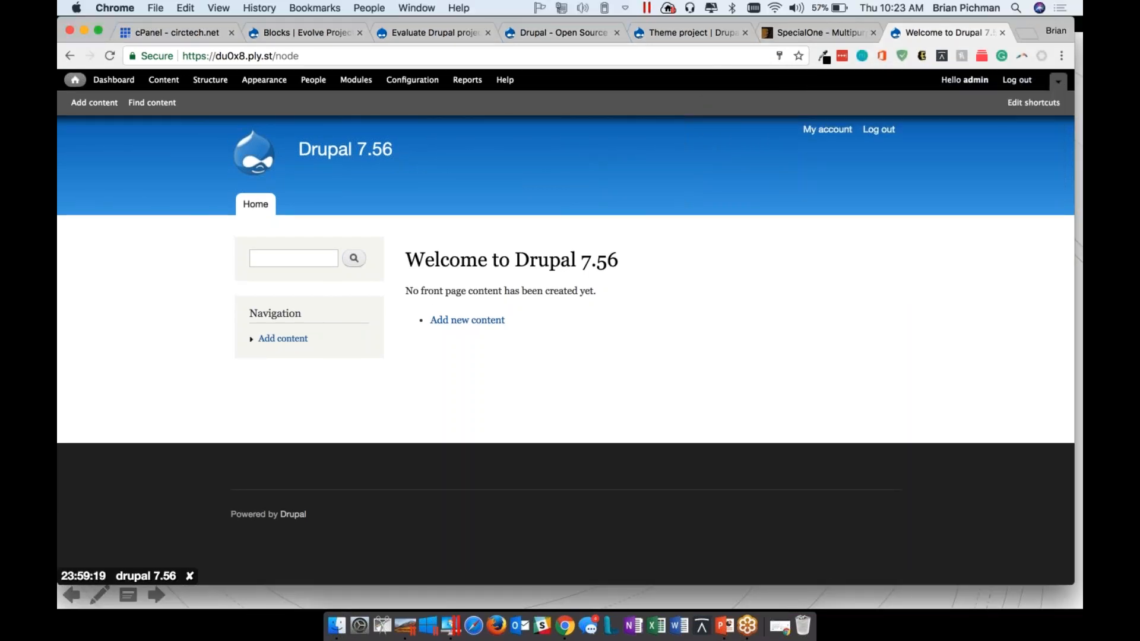
{"action": "left_click", "coordinate": [864, 159]}
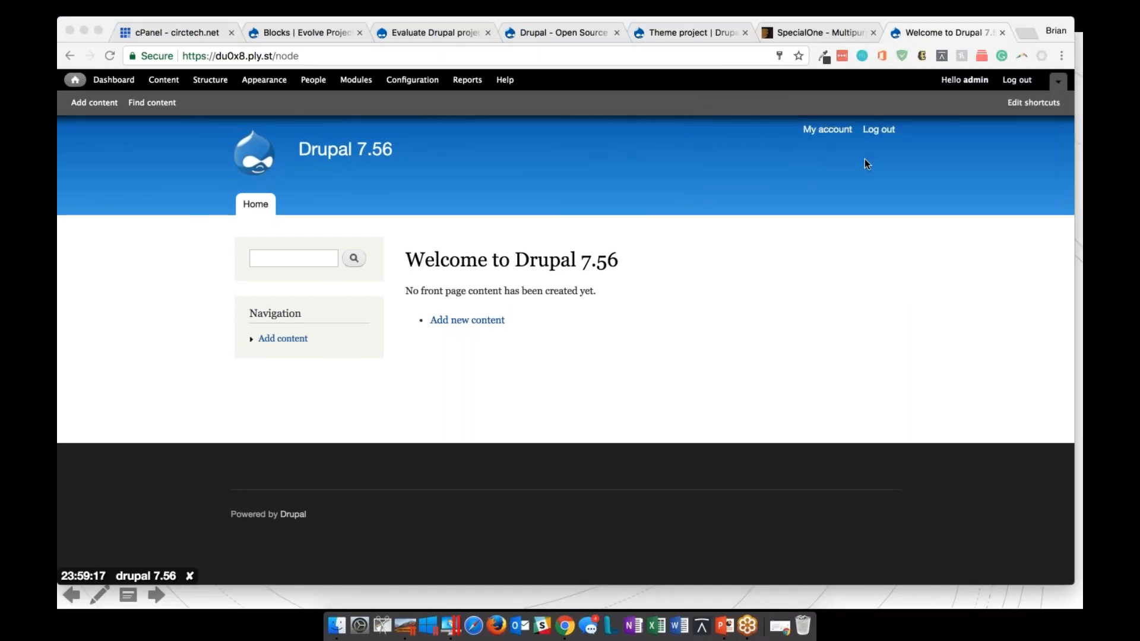
Open the Site information settings in the site's configuration
{"action": "left_click", "coordinate": [384, 86]}
{"action": "left_click", "coordinate": [414, 82]}
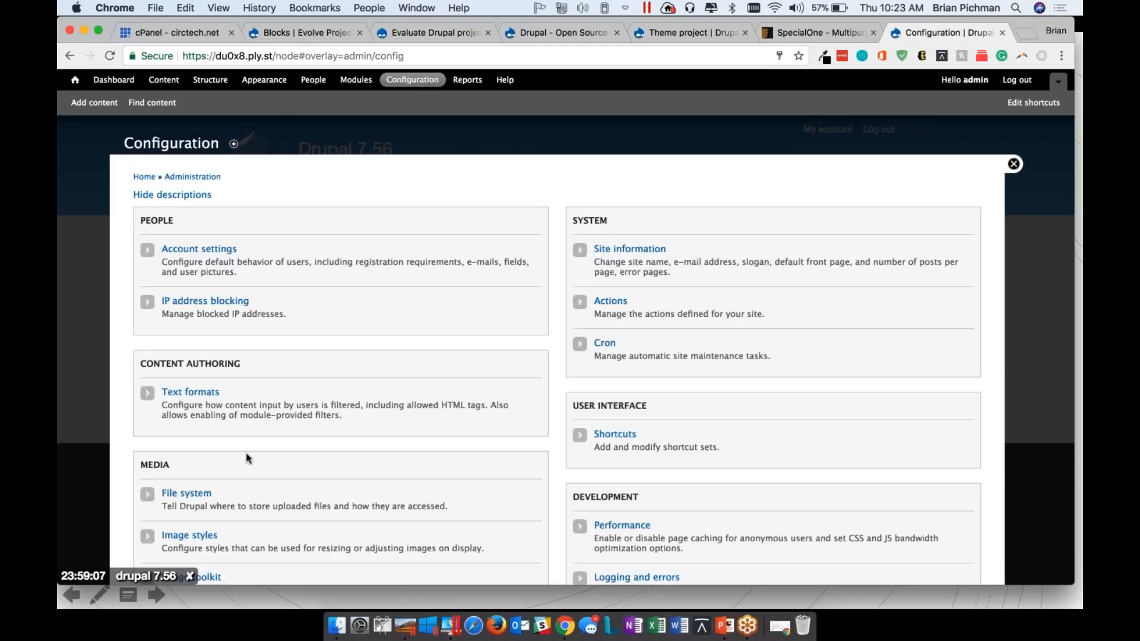
{"action": "left_click", "coordinate": [619, 250]}
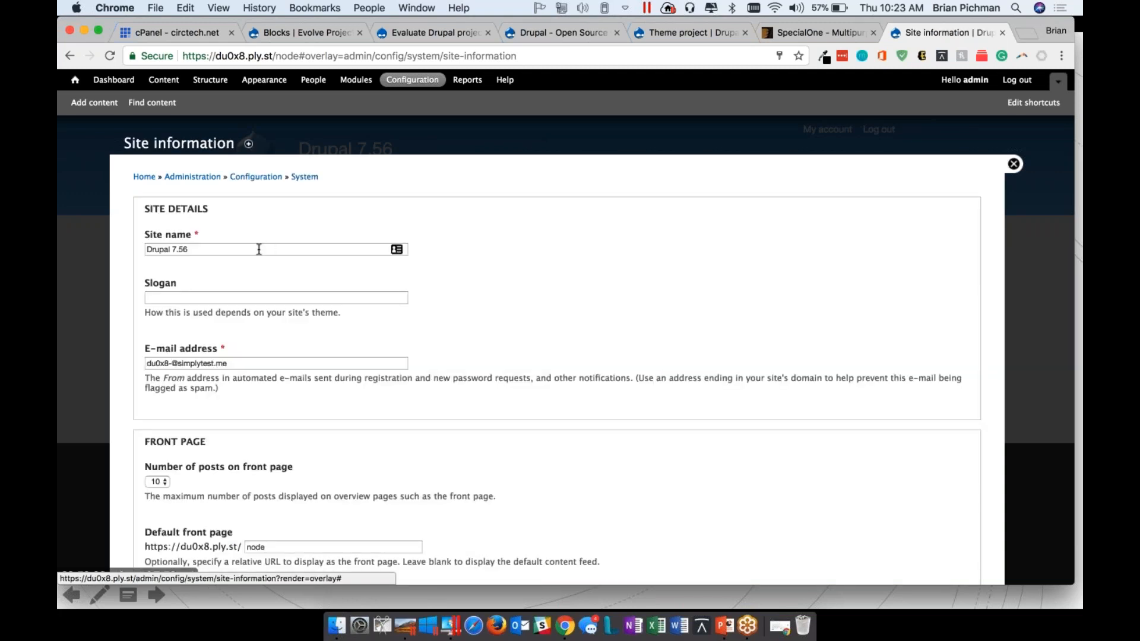
Set the site name to "This is a demo site!", save the configuration and return to the home page
{"action": "triple_click", "coordinate": [261, 248]}
{"action": "key", "text": "super+c"}
{"action": "type", "text": "This "}
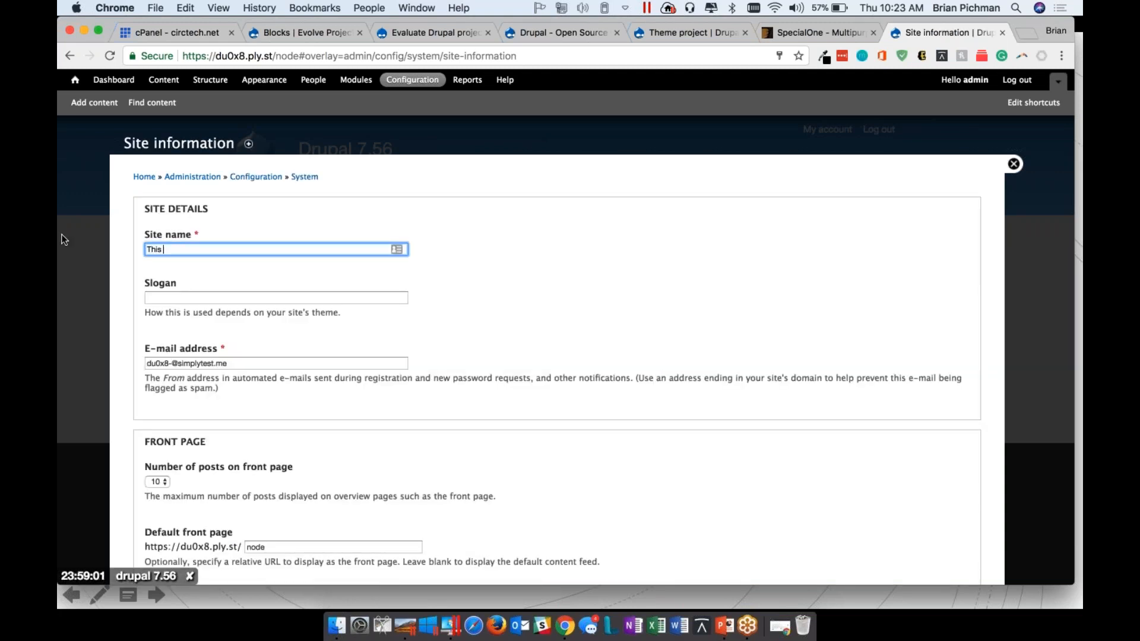
{"action": "type", "text": "is a demo stie!"}
{"action": "key", "text": "BackSpace"}
{"action": "key", "text": "BackSpace"}
{"action": "key", "text": "BackSpace"}
{"action": "key", "text": "BackSpace"}
{"action": "type", "text": "ite!"}
{"action": "scroll", "coordinate": [543, 419], "scroll_direction": "down", "scroll_amount": 5}
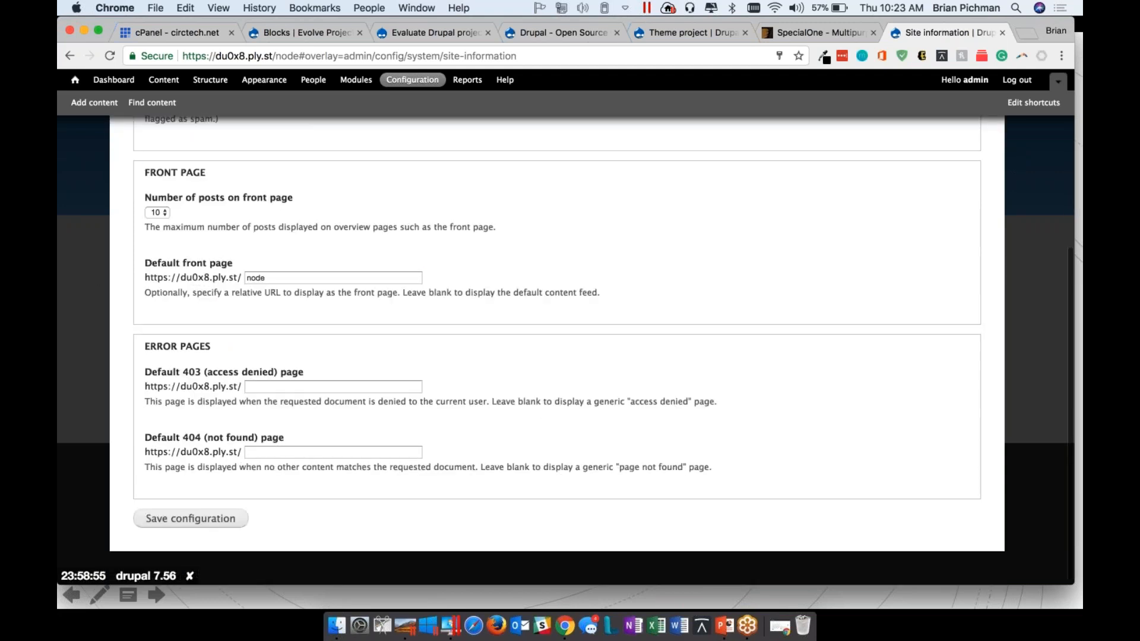
{"action": "left_click", "coordinate": [190, 517]}
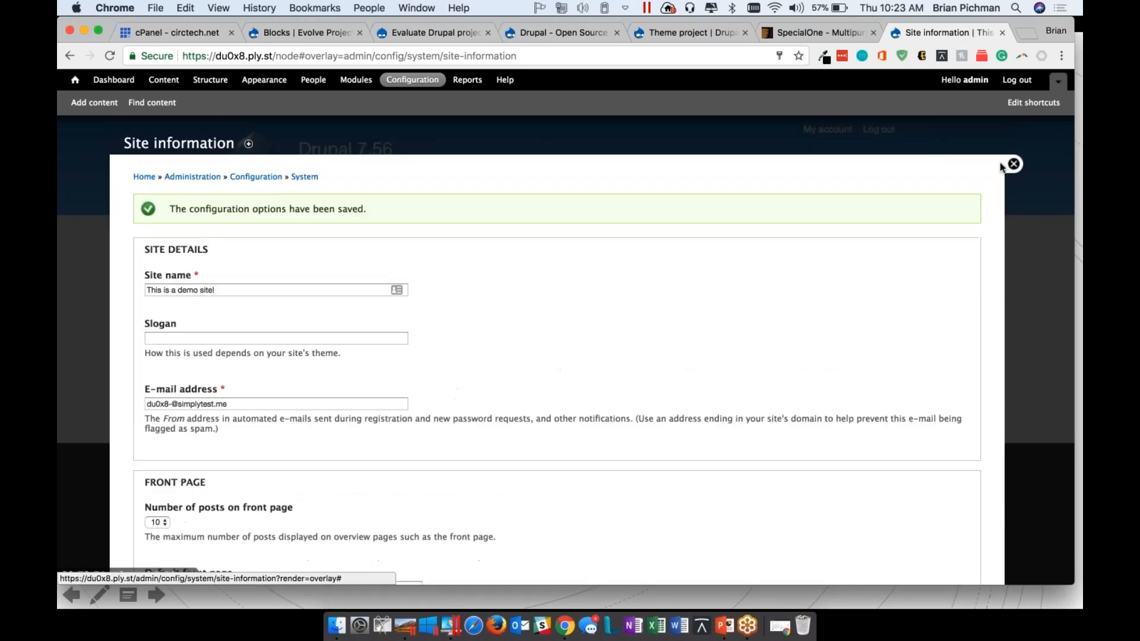
{"action": "left_click", "coordinate": [1011, 163]}
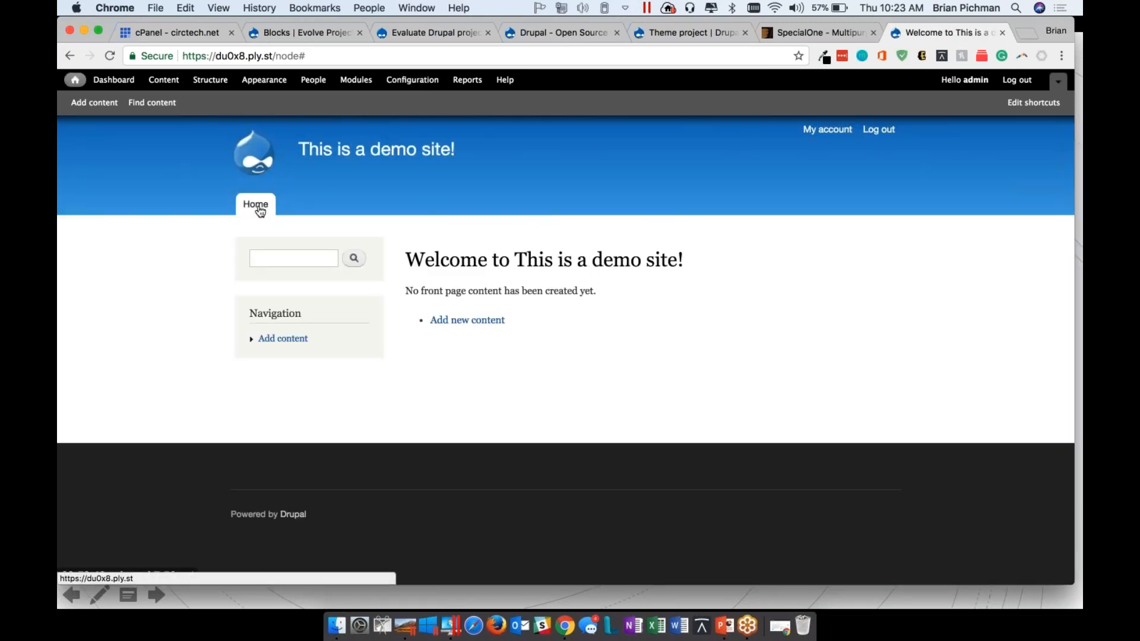
{"action": "left_click_drag", "start_coordinate": [476, 148], "coordinate": [308, 149]}
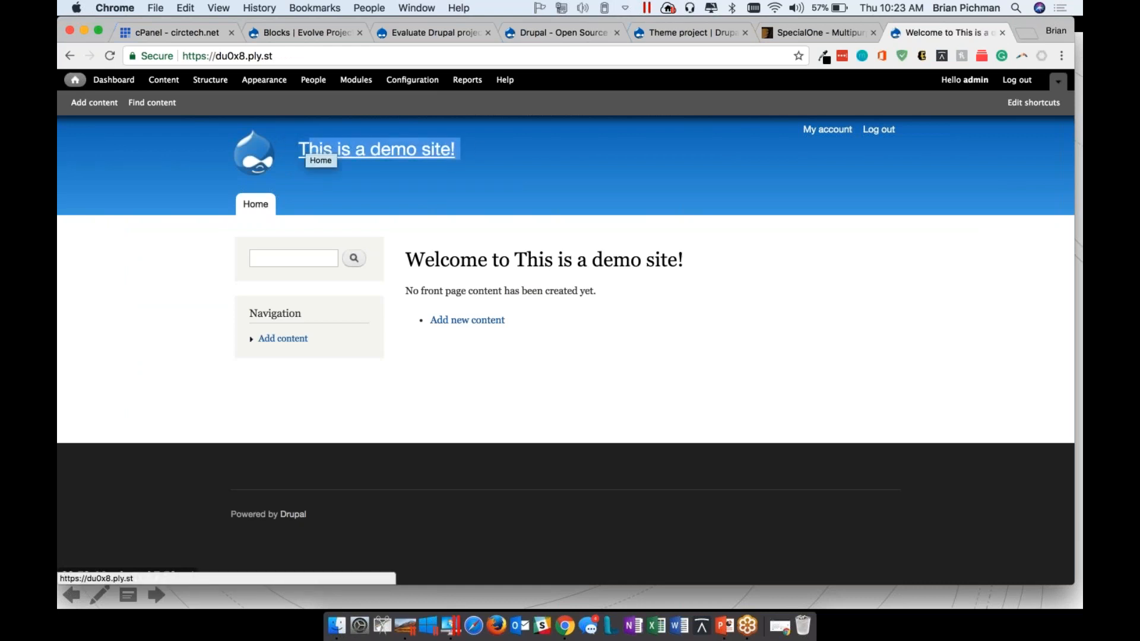
Start a new Basic page in the site's content and title it "About Us"
{"action": "left_click", "coordinate": [169, 80]}
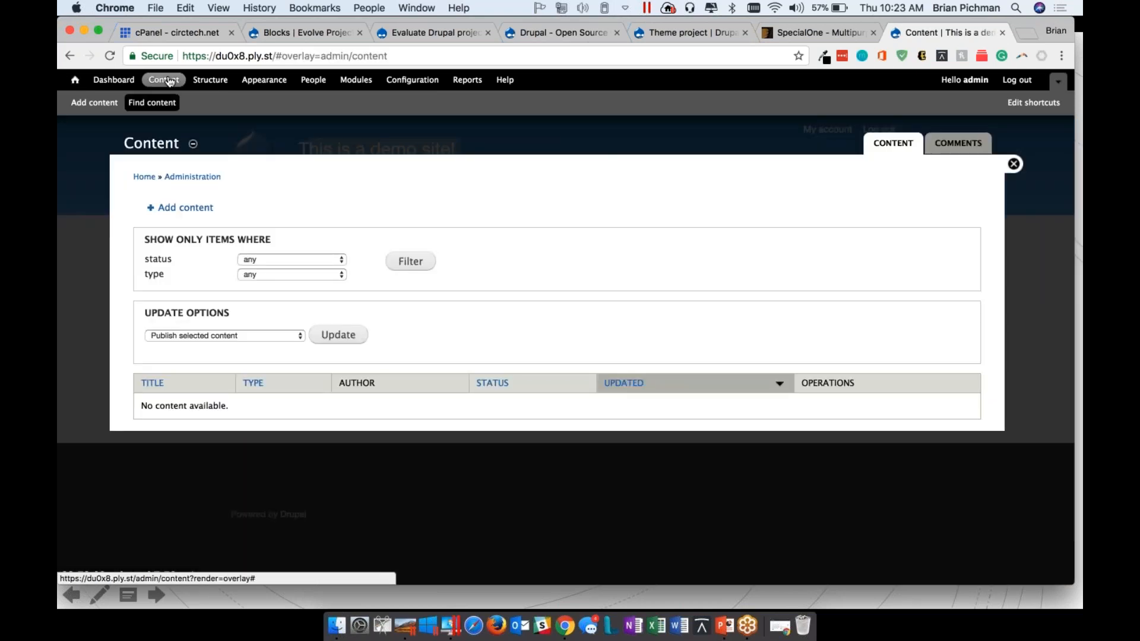
{"action": "left_click", "coordinate": [186, 207]}
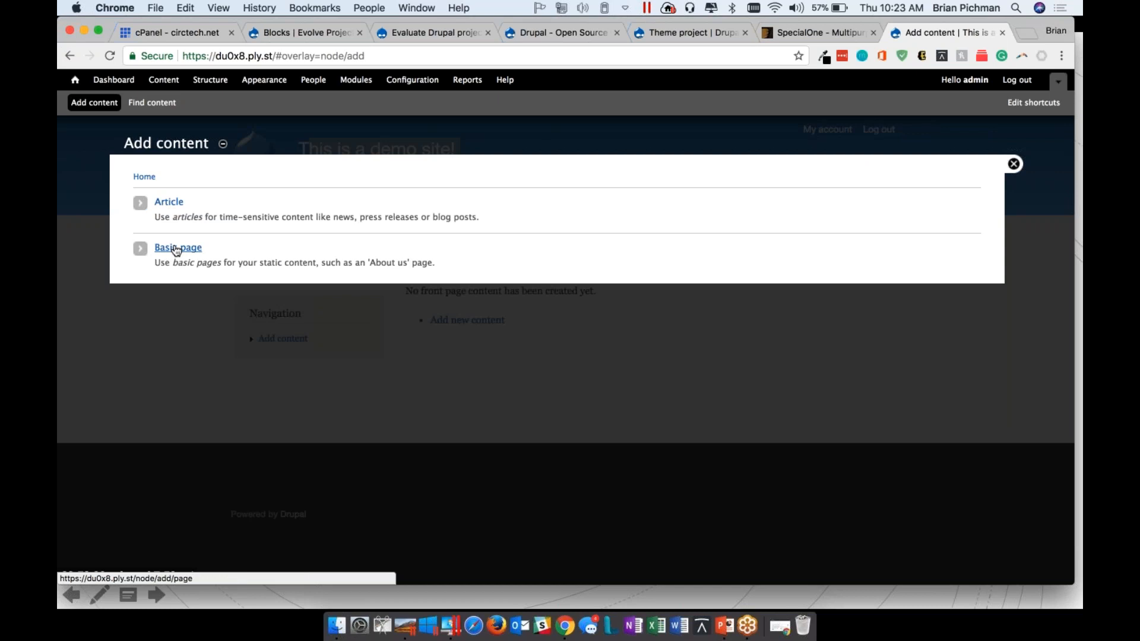
{"action": "left_click", "coordinate": [176, 250]}
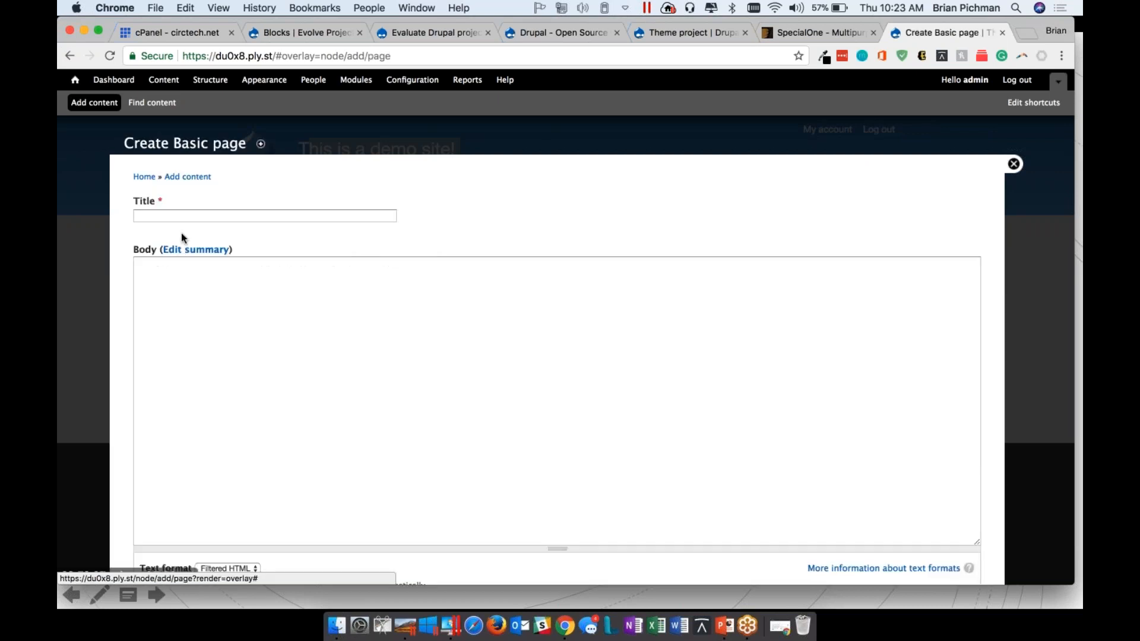
{"action": "left_click", "coordinate": [191, 217]}
{"action": "type", "text": "About Us"}
Enter the body text "THIS IS HTML ONLY" followed by "<b>Bold Text here </b>" and save the page
{"action": "left_click", "coordinate": [194, 367]}
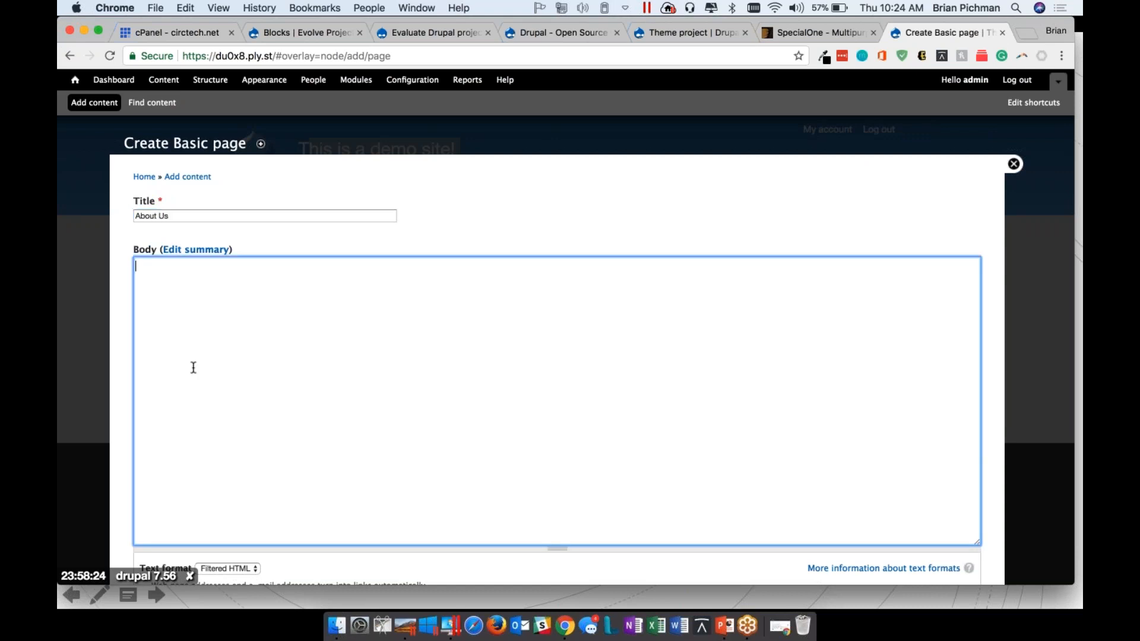
{"action": "scroll", "coordinate": [191, 367], "scroll_direction": "down", "scroll_amount": 3}
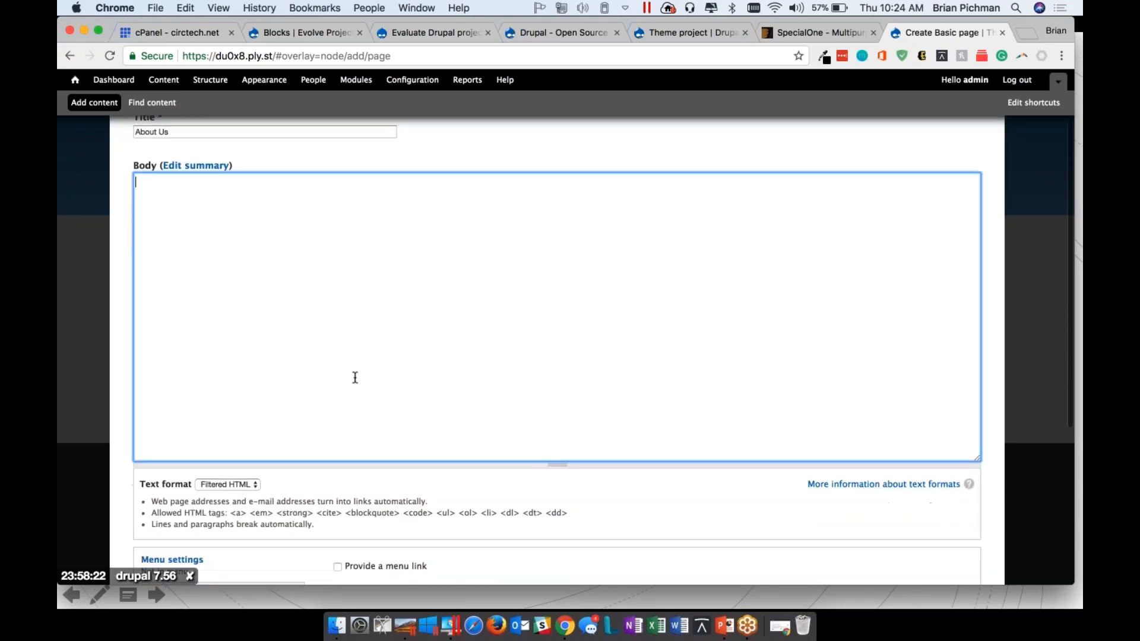
{"action": "type", "text": "THIS IS HTML ONLY"}
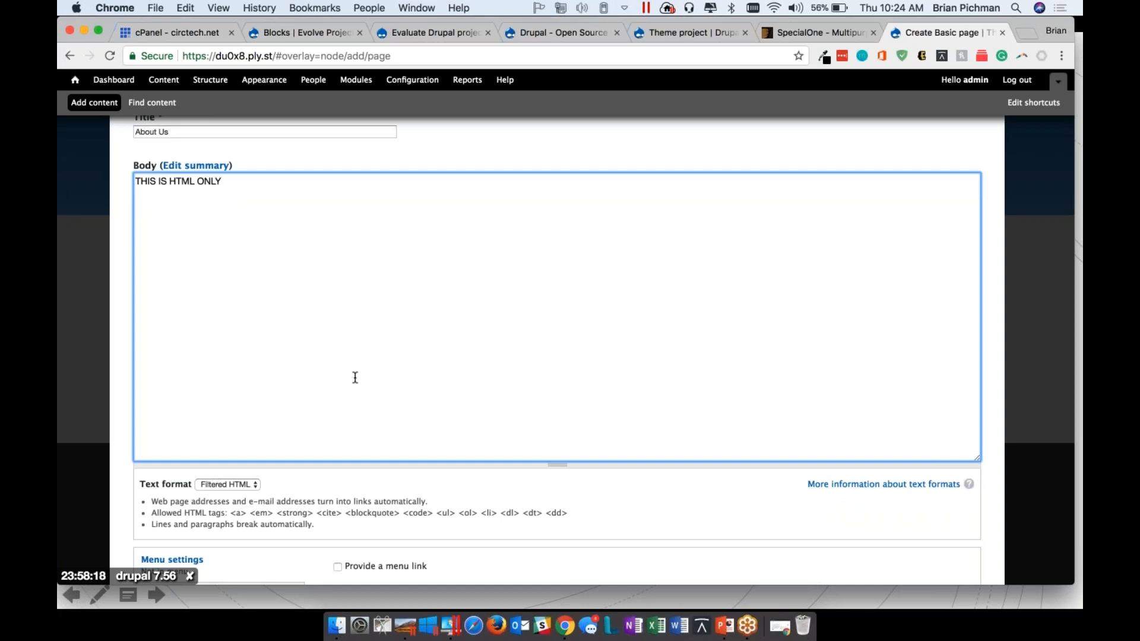
{"action": "type", "text": "<t"}
{"action": "type", "text": ">Bold Text"}
{"action": "type", "text": " here </b>"}
{"action": "scroll", "coordinate": [301, 442], "scroll_direction": "down", "scroll_amount": 5}
{"action": "left_click", "coordinate": [157, 520]}
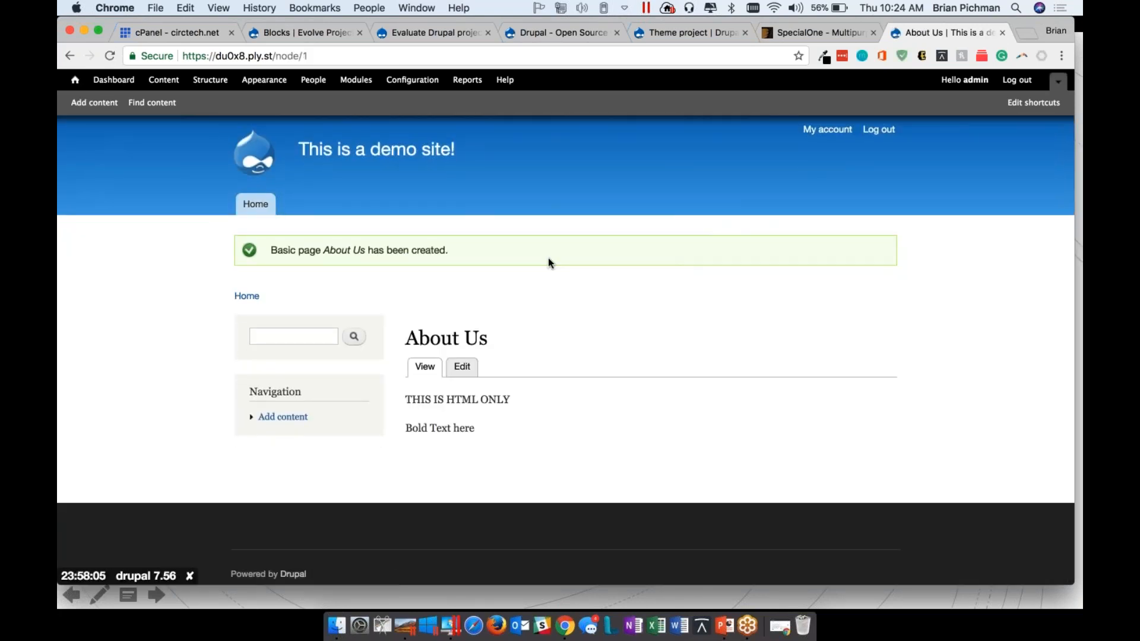
Edit the About Us page and replace the b tags around "Bold Text here" with strong tags
{"action": "key", "text": "super+Tab"}
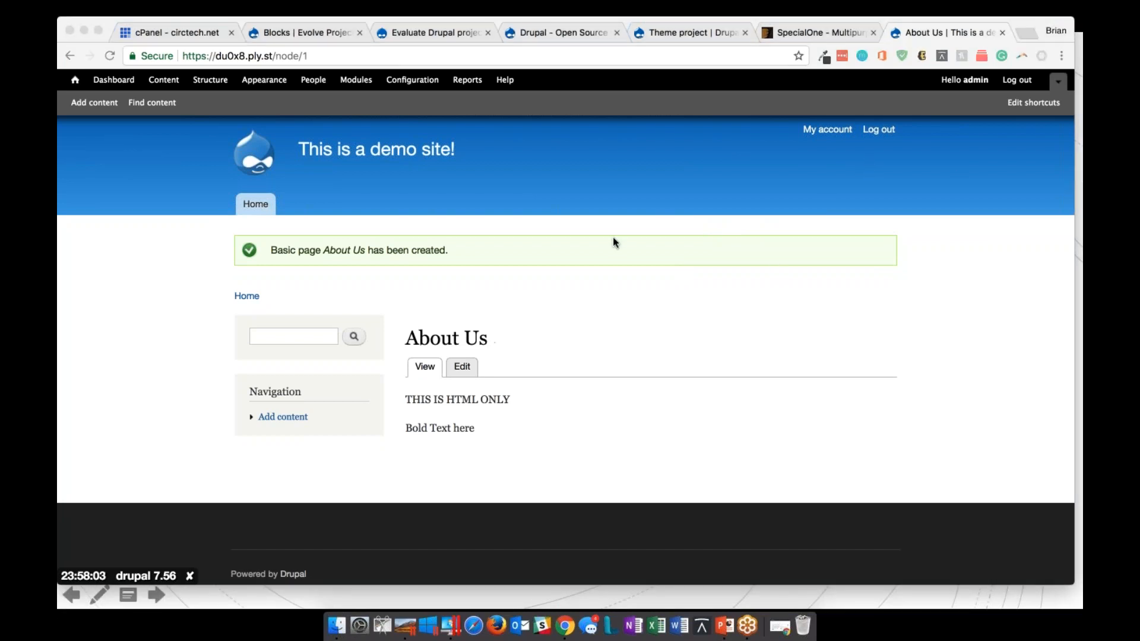
{"action": "left_click", "coordinate": [462, 365]}
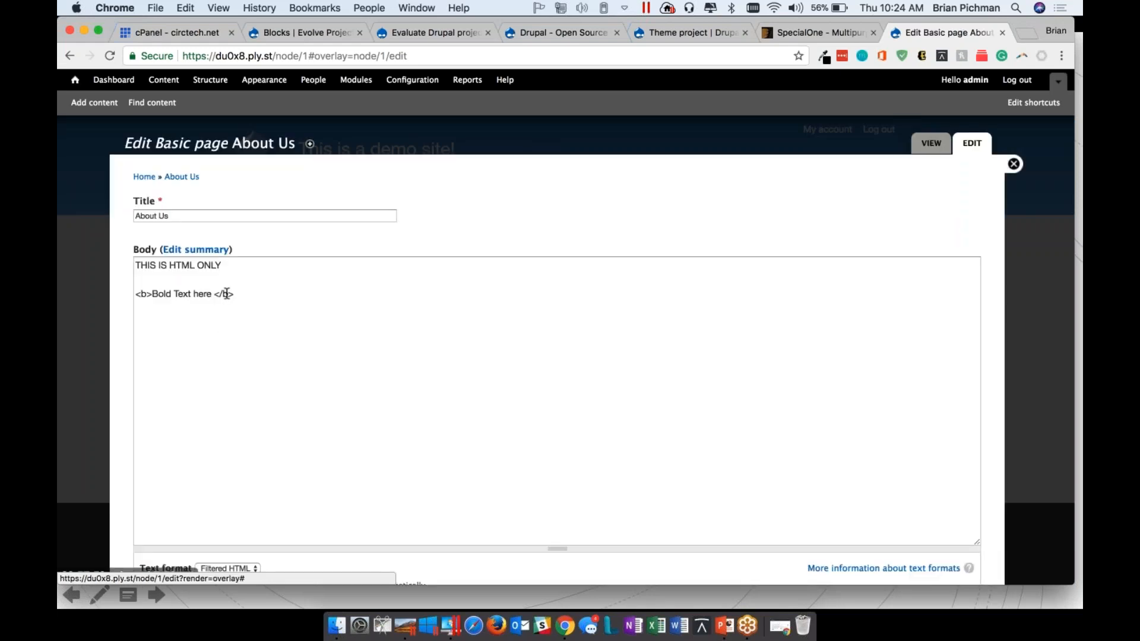
{"action": "left_click", "coordinate": [223, 294]}
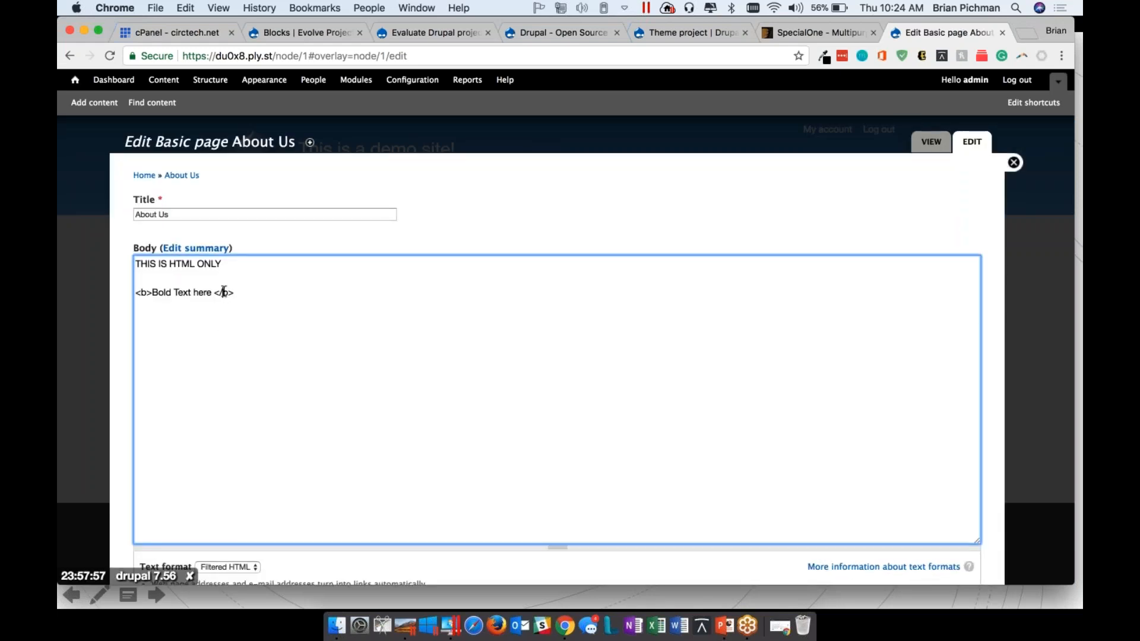
{"action": "scroll", "coordinate": [224, 292], "scroll_direction": "down", "scroll_amount": 7}
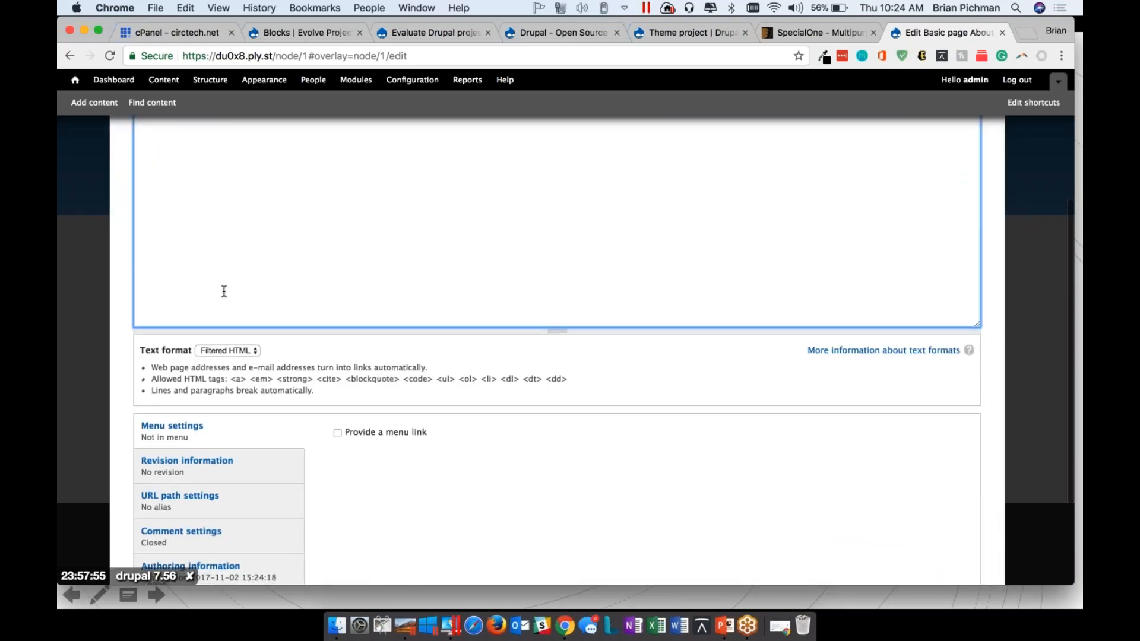
{"action": "scroll", "coordinate": [223, 291], "scroll_direction": "up", "scroll_amount": 3}
{"action": "left_click", "coordinate": [148, 202]}
{"action": "key", "text": "BackSpace"}
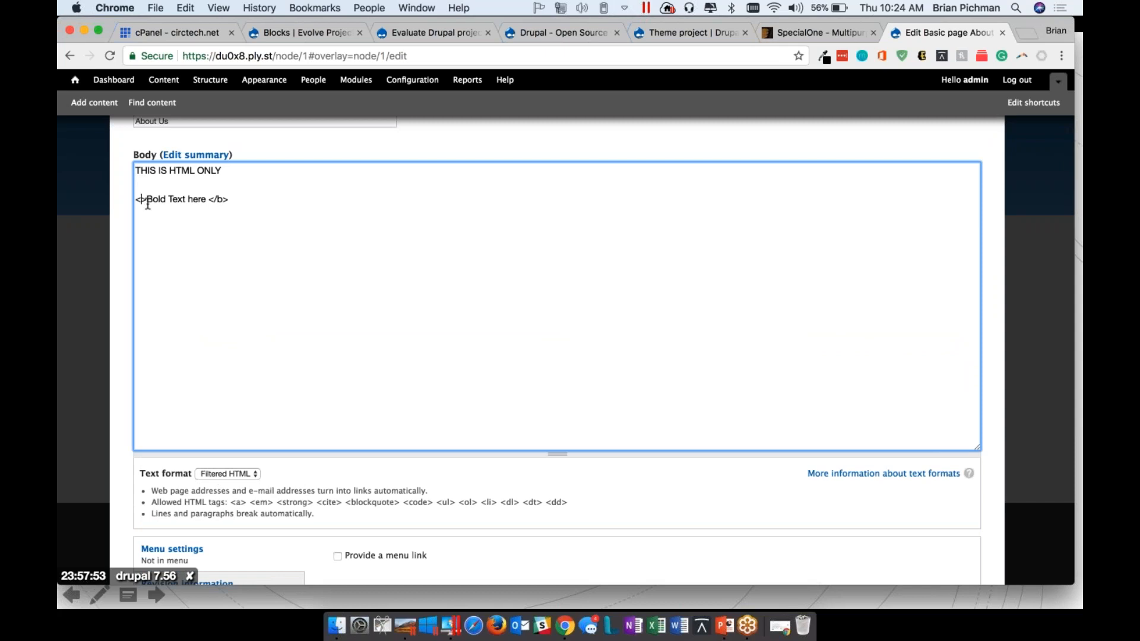
{"action": "type", "text": "strong"}
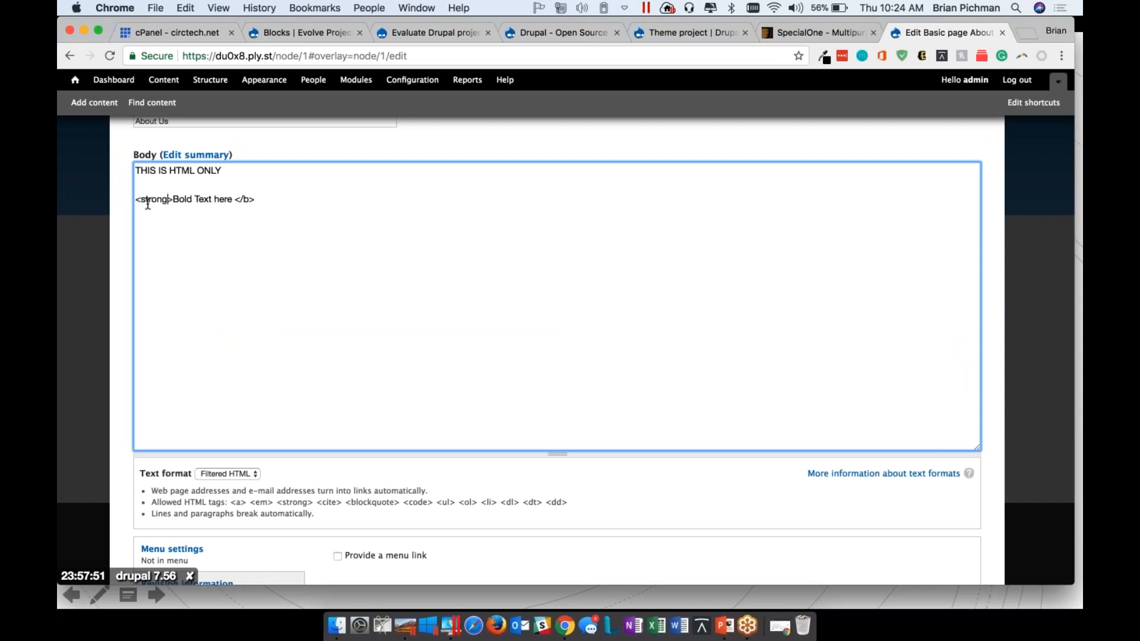
{"action": "left_click", "coordinate": [247, 199]}
{"action": "key", "text": "BackSpace"}
{"action": "type", "text": "strong"}
Provide a menu link titled About Us in the Main menu, save the page and highlight its bold text
{"action": "scroll", "coordinate": [266, 324], "scroll_direction": "down", "scroll_amount": 5}
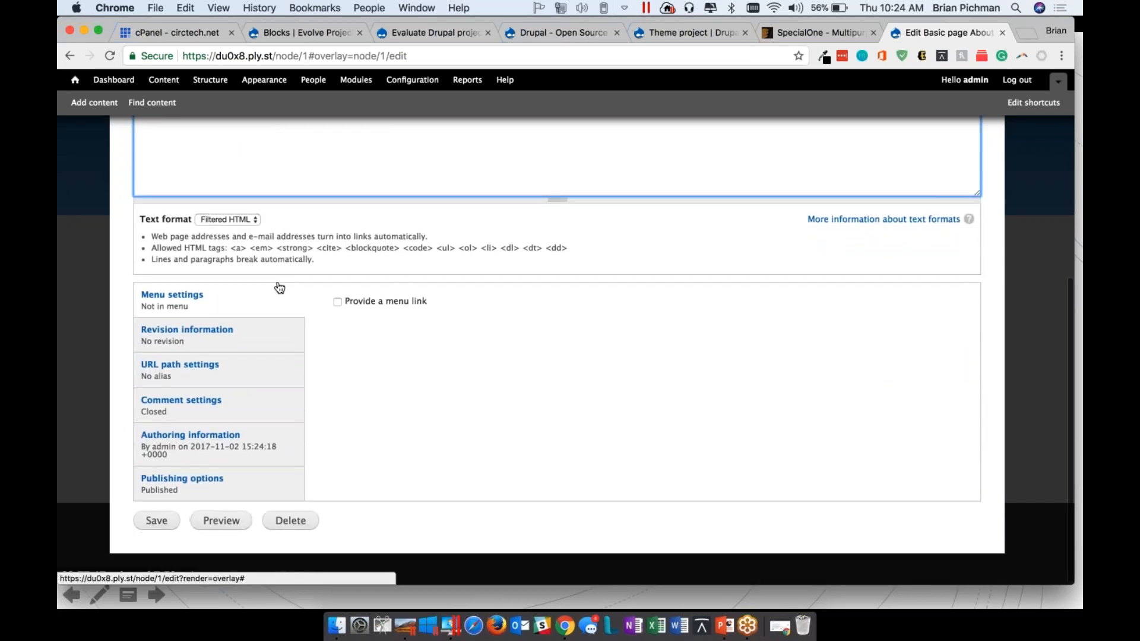
{"action": "left_click", "coordinate": [337, 302]}
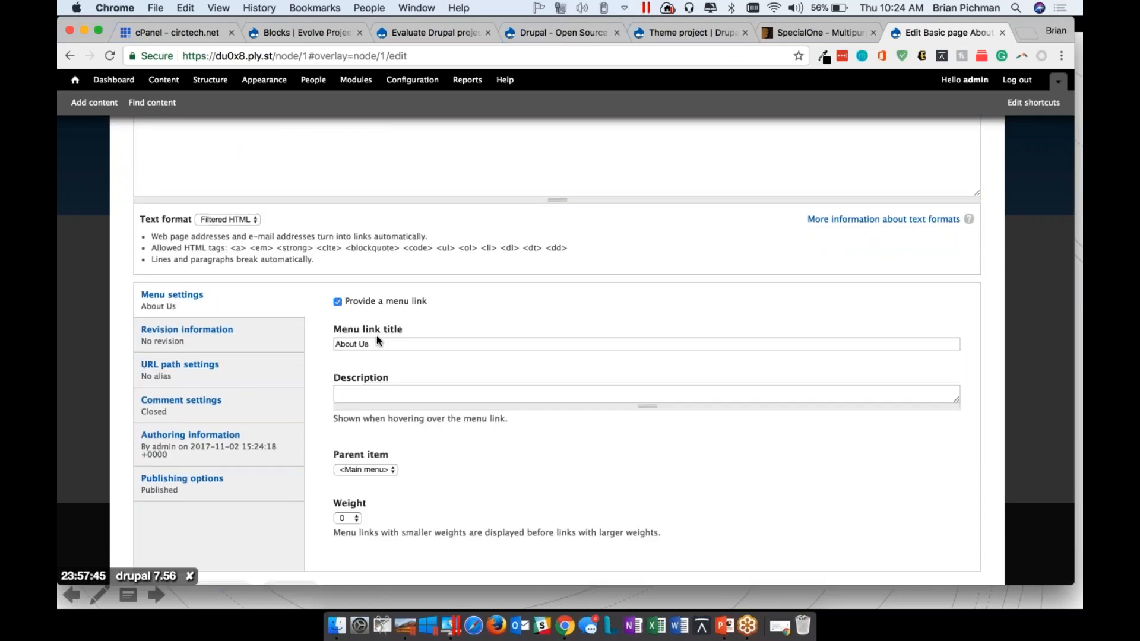
{"action": "scroll", "coordinate": [376, 336], "scroll_direction": "down", "scroll_amount": 2}
{"action": "left_click", "coordinate": [157, 519]}
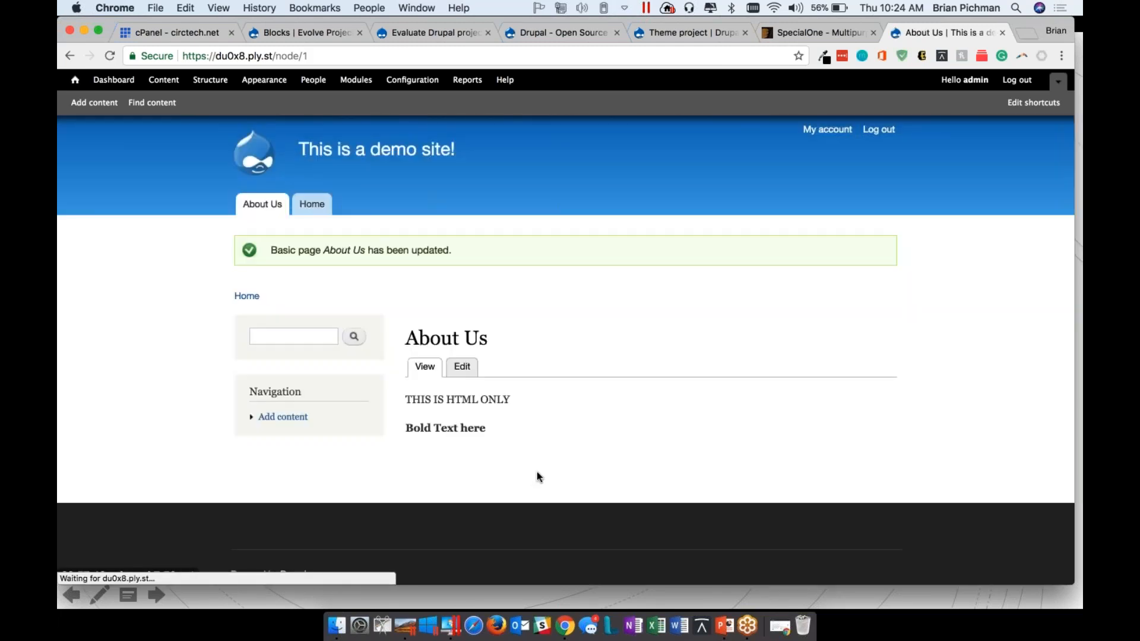
{"action": "mouse_move", "coordinate": [482, 425]}
{"action": "left_mouse_down"}
{"action": "mouse_move", "coordinate": [362, 418]}
{"action": "mouse_move", "coordinate": [467, 414]}
{"action": "left_mouse_up"}
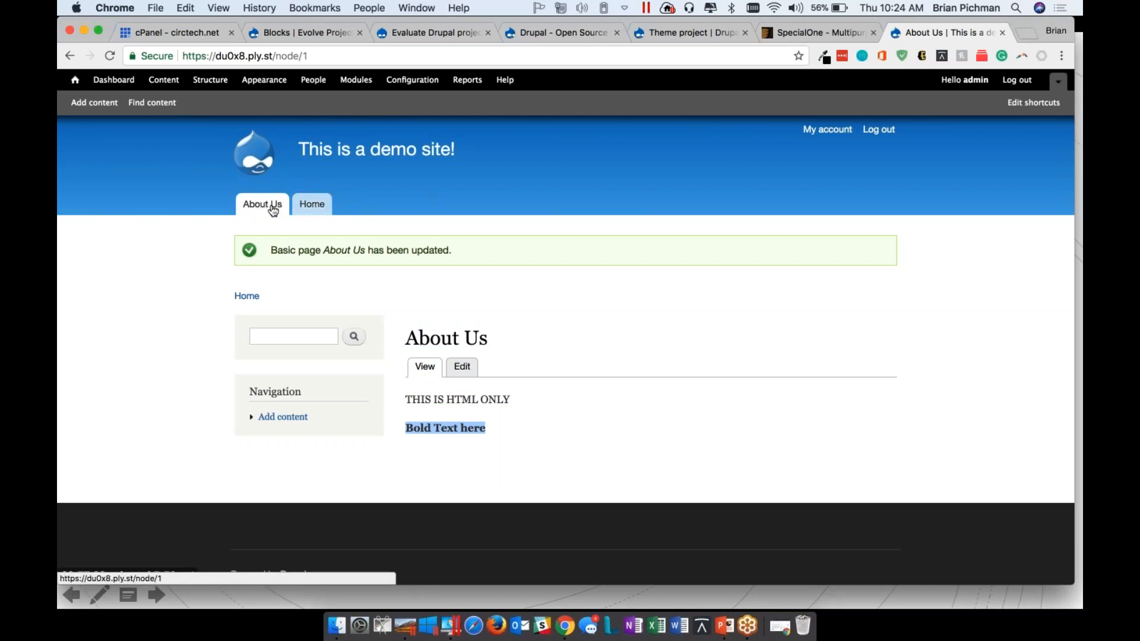
In the Main menu's list of links, move Home above About Us, save the configuration and return to the page
{"action": "left_click", "coordinate": [211, 80]}
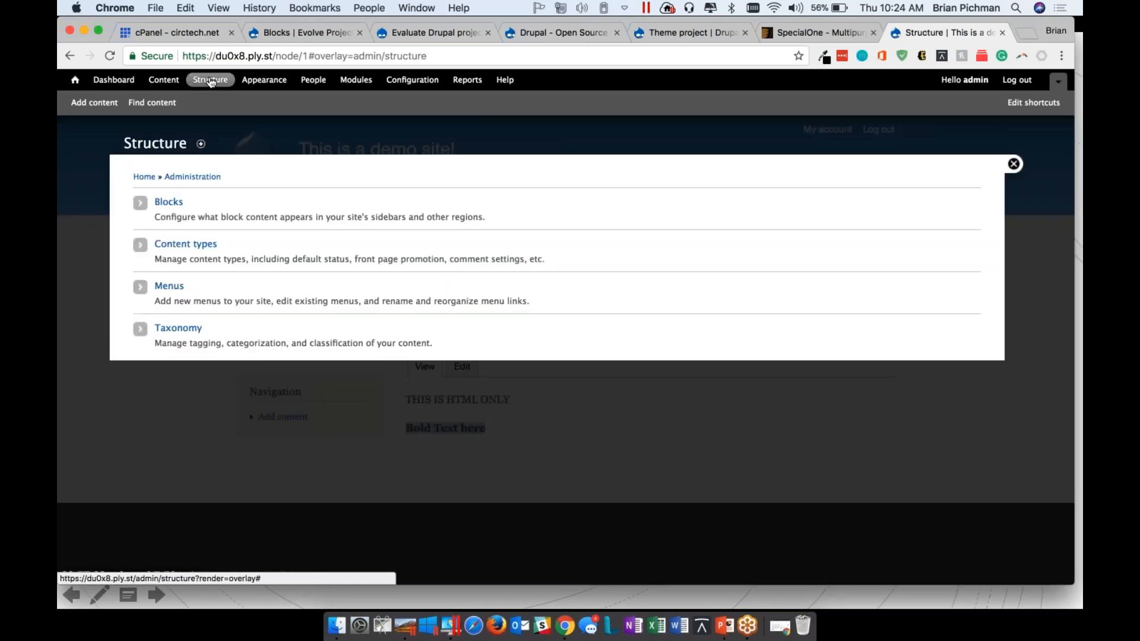
{"action": "left_click", "coordinate": [170, 287]}
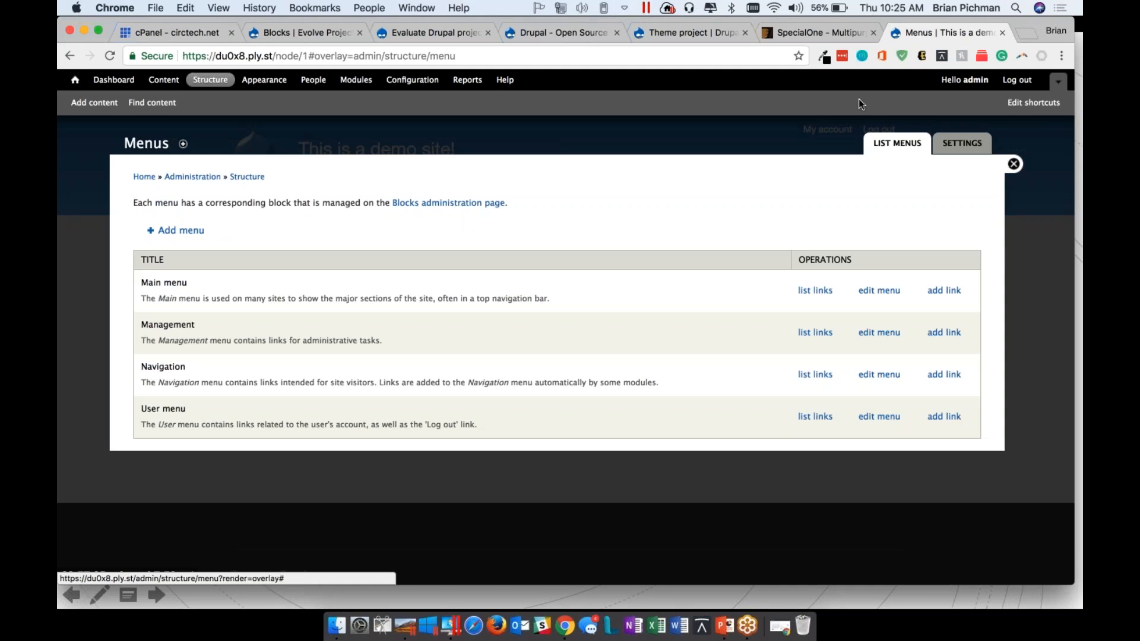
{"action": "left_click", "coordinate": [908, 50]}
{"action": "left_click", "coordinate": [810, 291]}
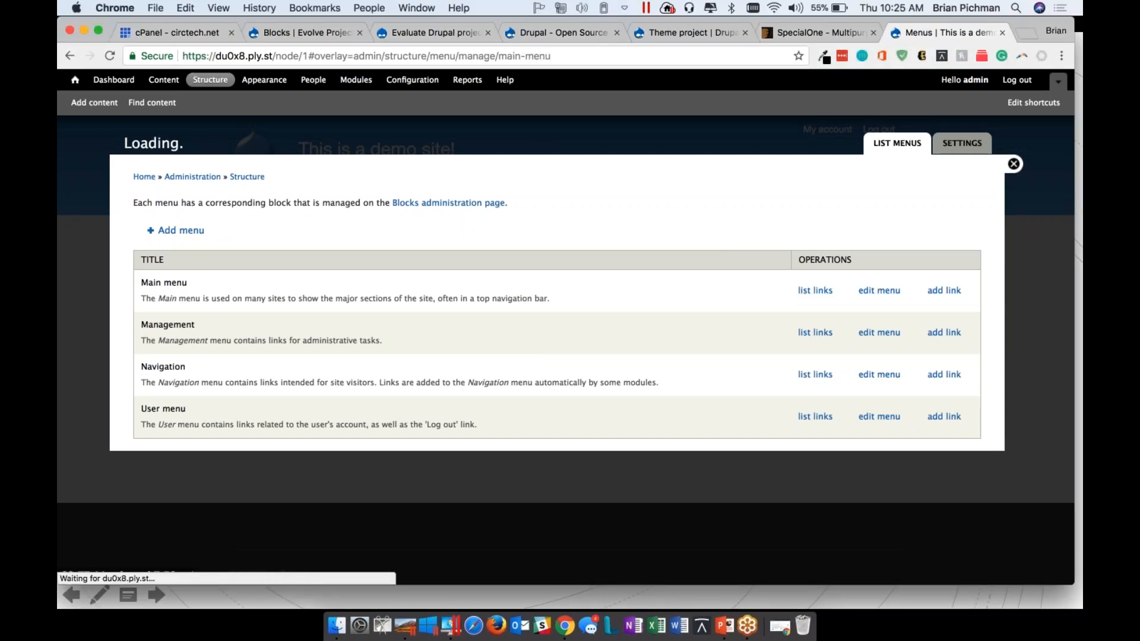
{"action": "left_click", "coordinate": [146, 302]}
{"action": "left_click_drag", "start_coordinate": [146, 303], "coordinate": [146, 277]}
{"action": "left_click", "coordinate": [190, 372]}
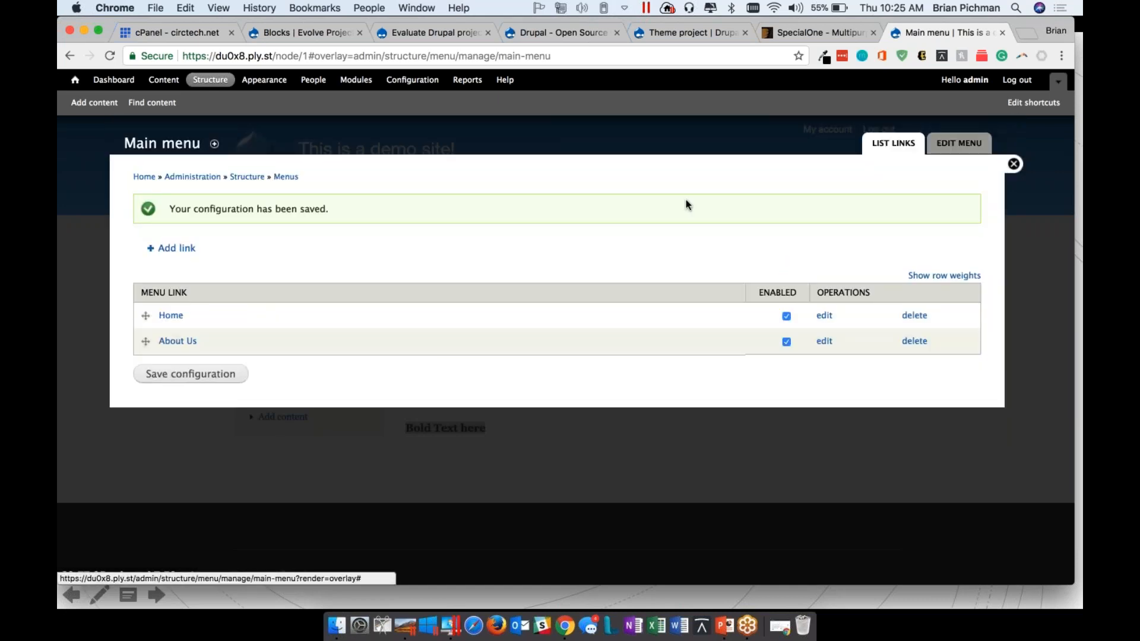
{"action": "key", "text": "Escape"}
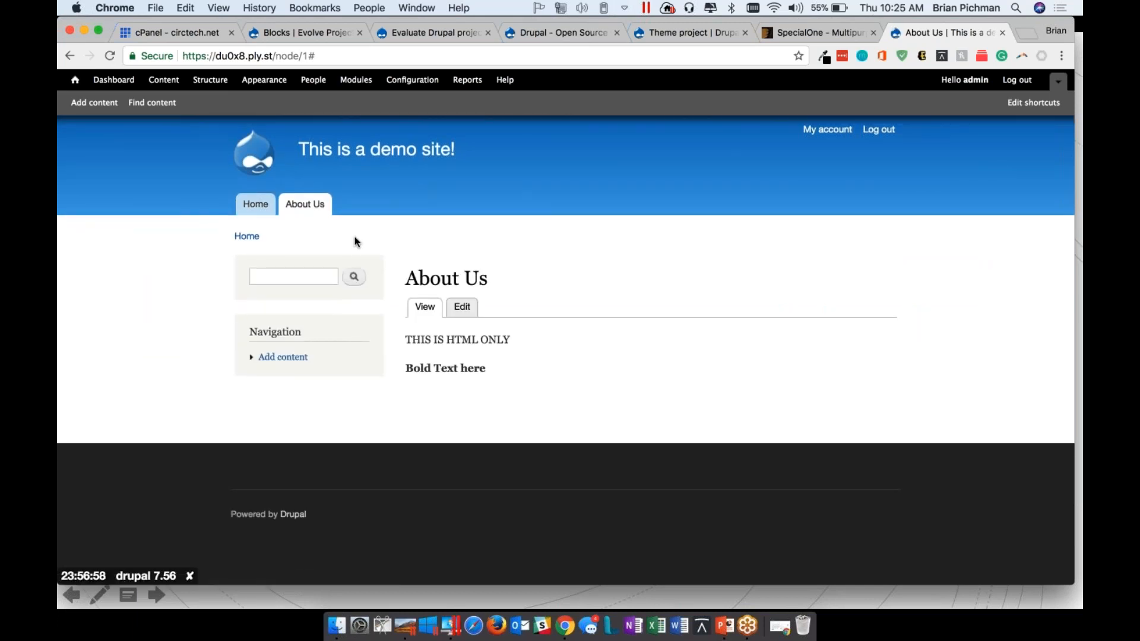
{"action": "key", "text": "super+Tab"}
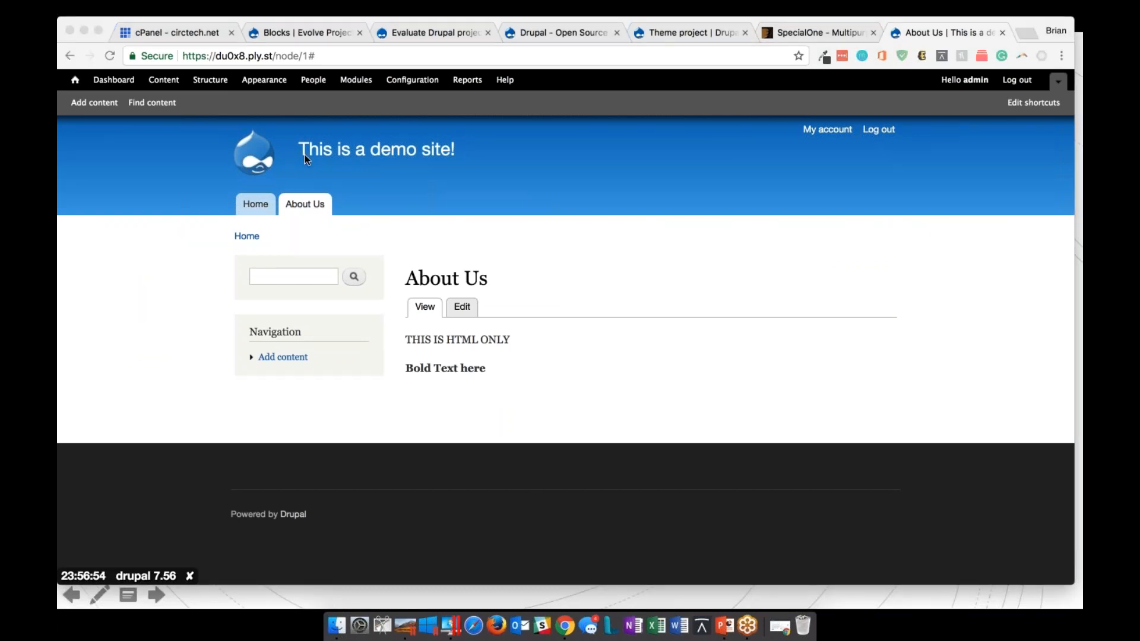
{"action": "left_click", "coordinate": [705, 34]}
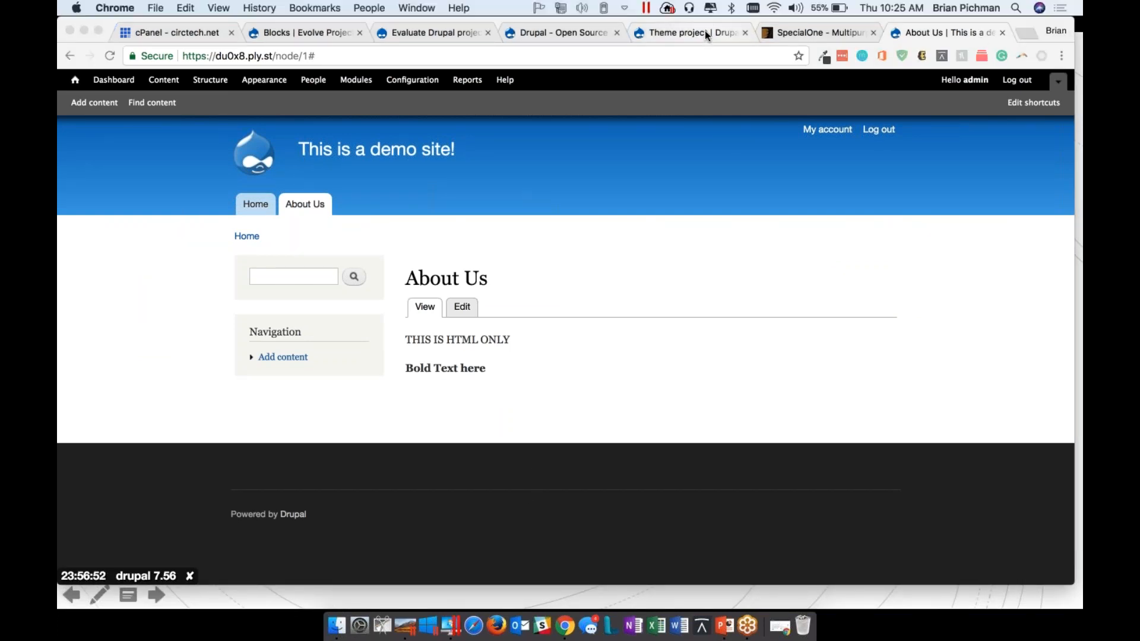
{"action": "left_click", "coordinate": [704, 30]}
{"action": "scroll", "coordinate": [563, 327], "scroll_direction": "up", "scroll_amount": 15}
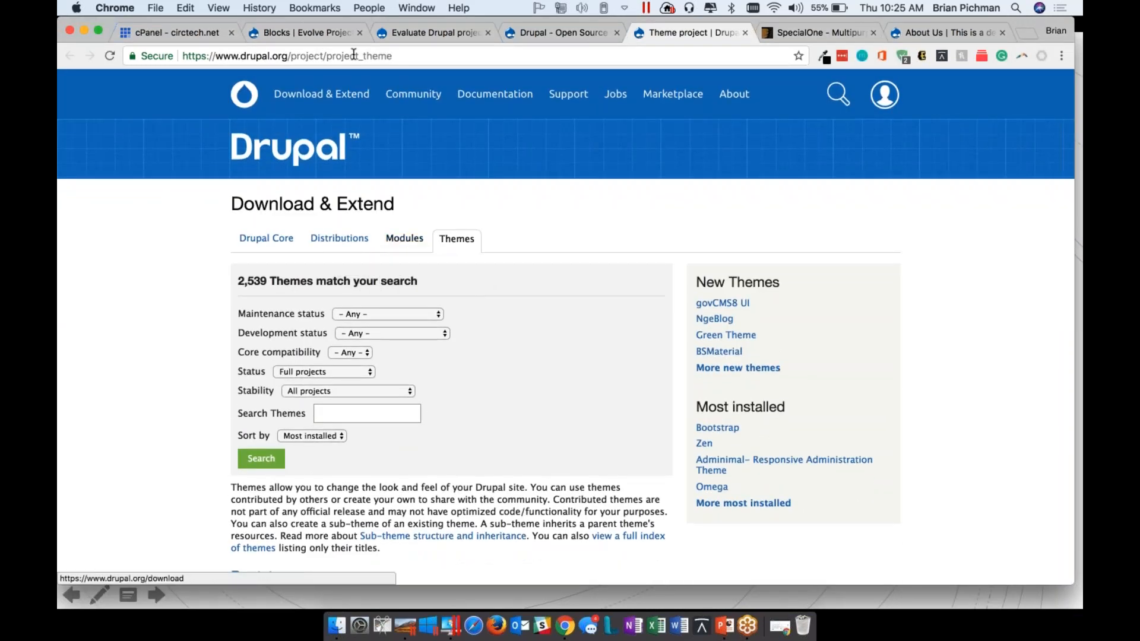
{"action": "left_click_drag", "start_coordinate": [395, 55], "coordinate": [289, 55]}
{"action": "key", "text": "BackSpace"}
{"action": "key", "text": "Return"}
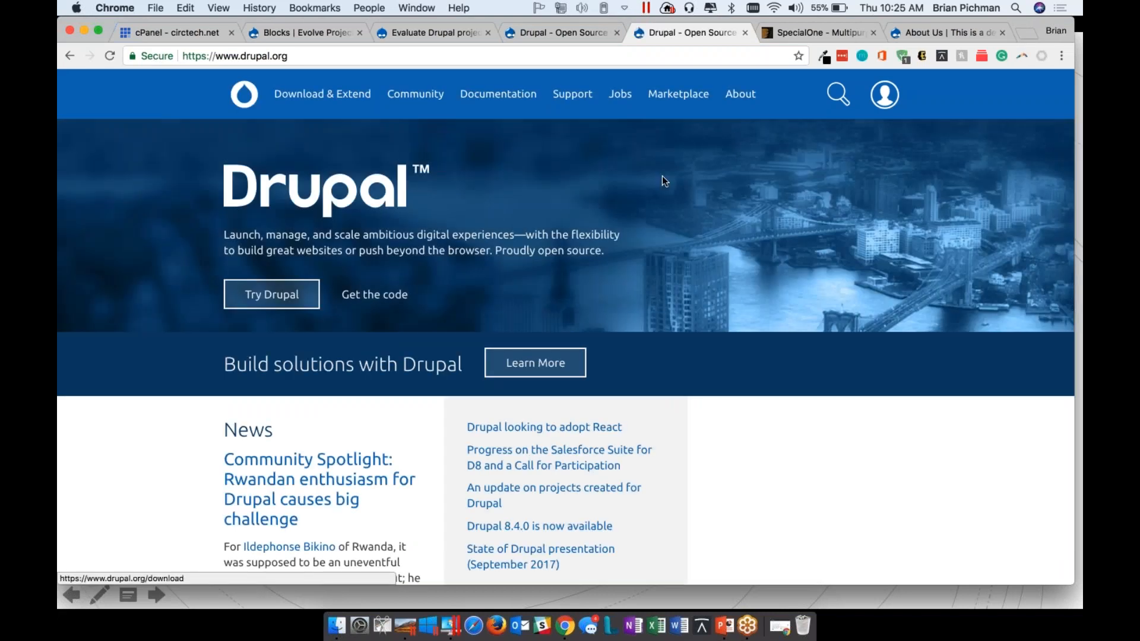
{"action": "left_click", "coordinate": [334, 90]}
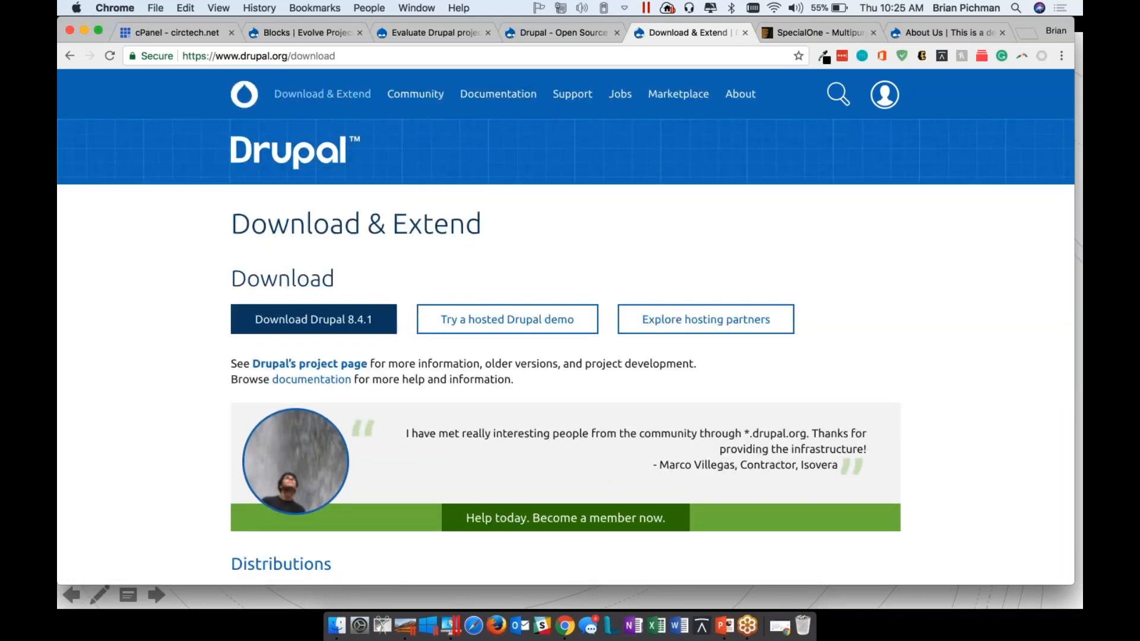
Open the Modules listing from the Extend section of the download page
{"action": "scroll", "coordinate": [566, 327], "scroll_direction": "down", "scroll_amount": 5}
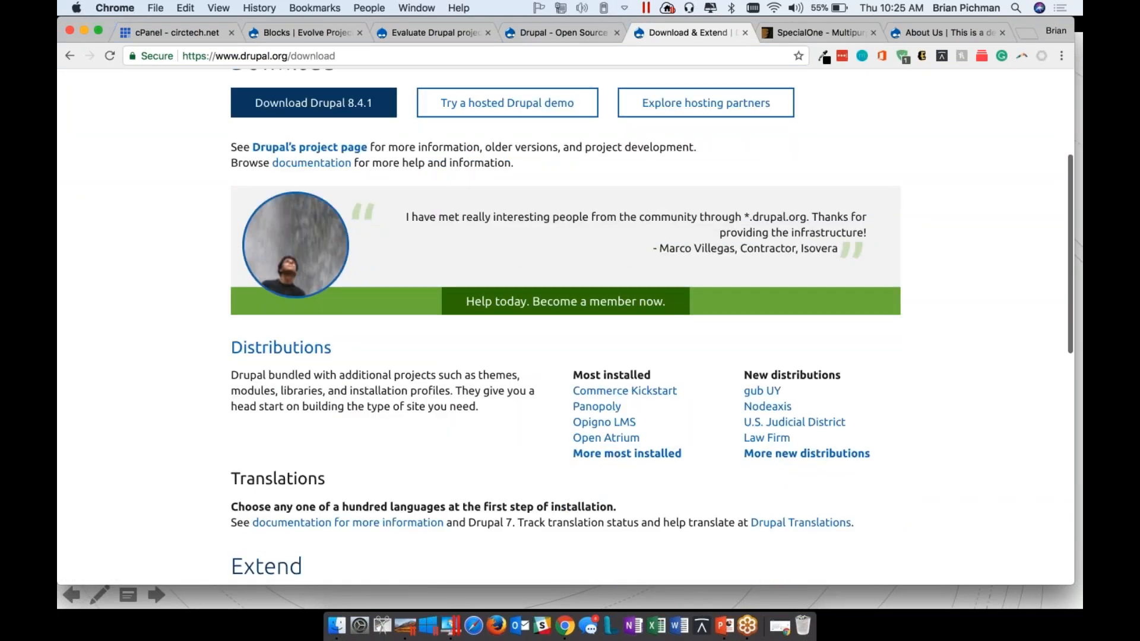
{"action": "scroll", "coordinate": [565, 327], "scroll_direction": "down", "scroll_amount": 5}
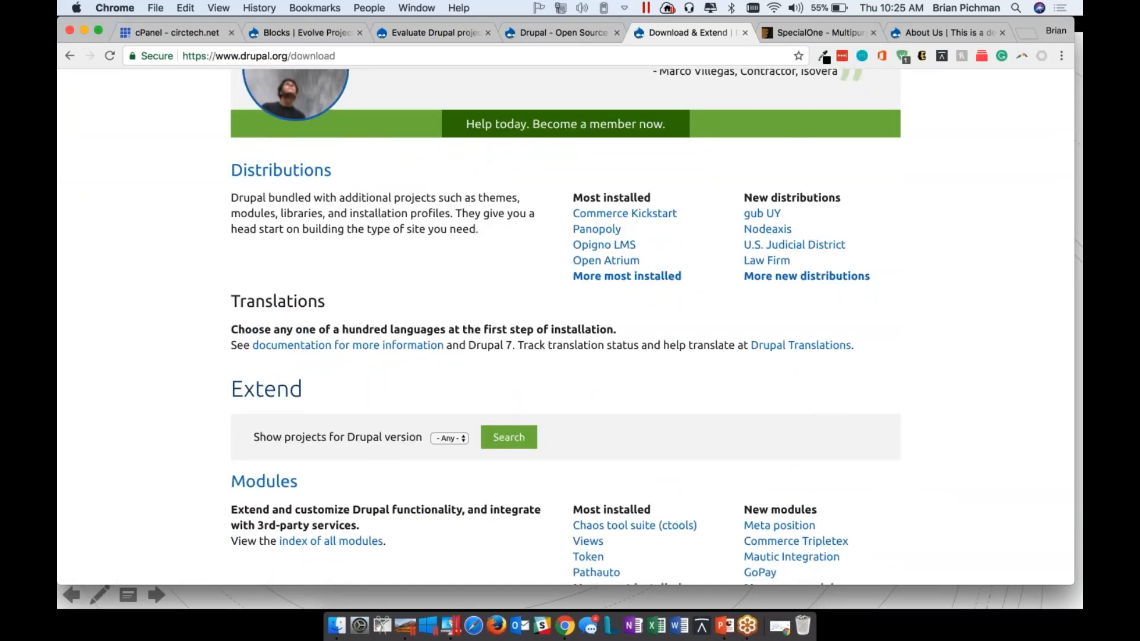
{"action": "scroll", "coordinate": [565, 327], "scroll_direction": "down", "scroll_amount": 5}
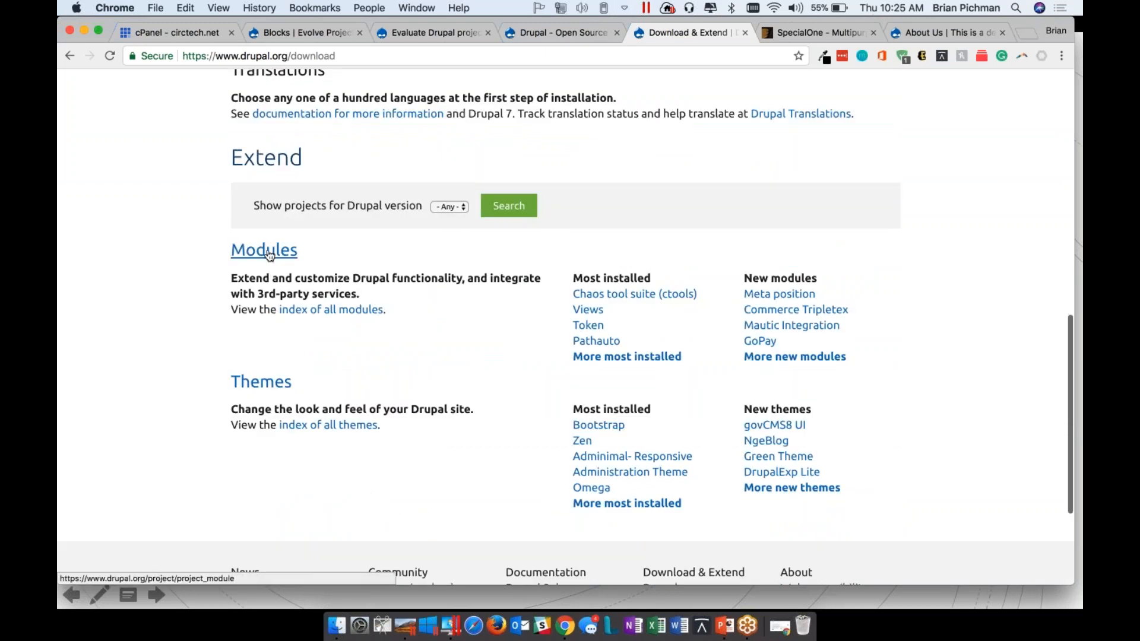
{"action": "scroll", "coordinate": [638, 318], "scroll_direction": "down", "scroll_amount": 1}
{"action": "scroll", "coordinate": [637, 314], "scroll_direction": "down", "scroll_amount": 1}
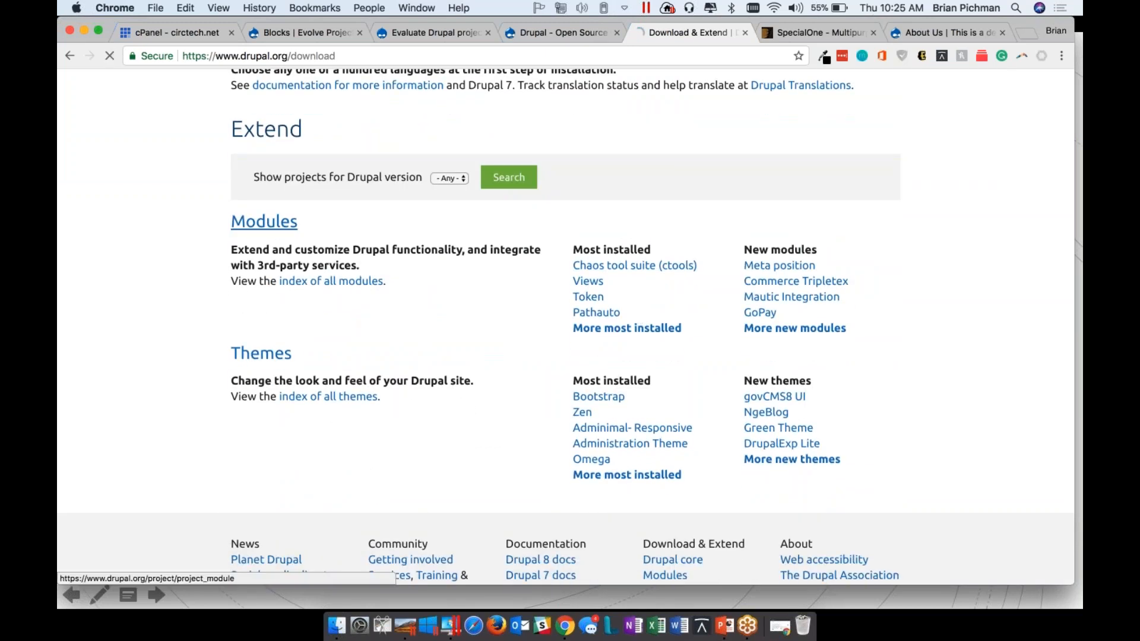
{"action": "left_click", "coordinate": [264, 221]}
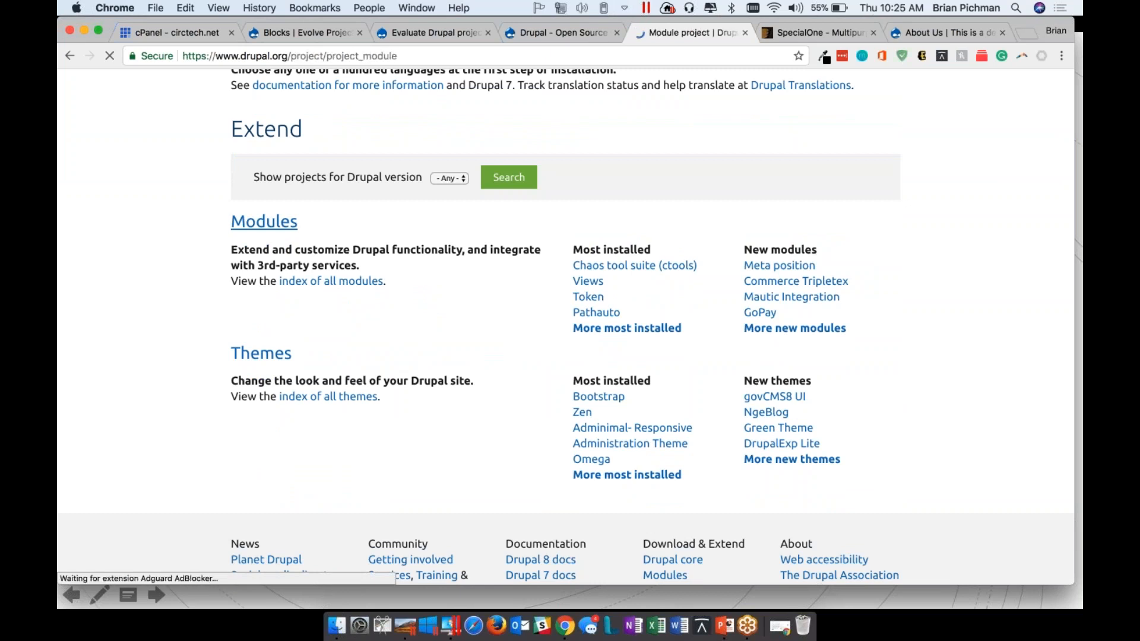
Browse the most installed modules for the CKEditor - WYSIWYG HTML editor entry
{"action": "scroll", "coordinate": [569, 327], "scroll_direction": "down", "scroll_amount": 5}
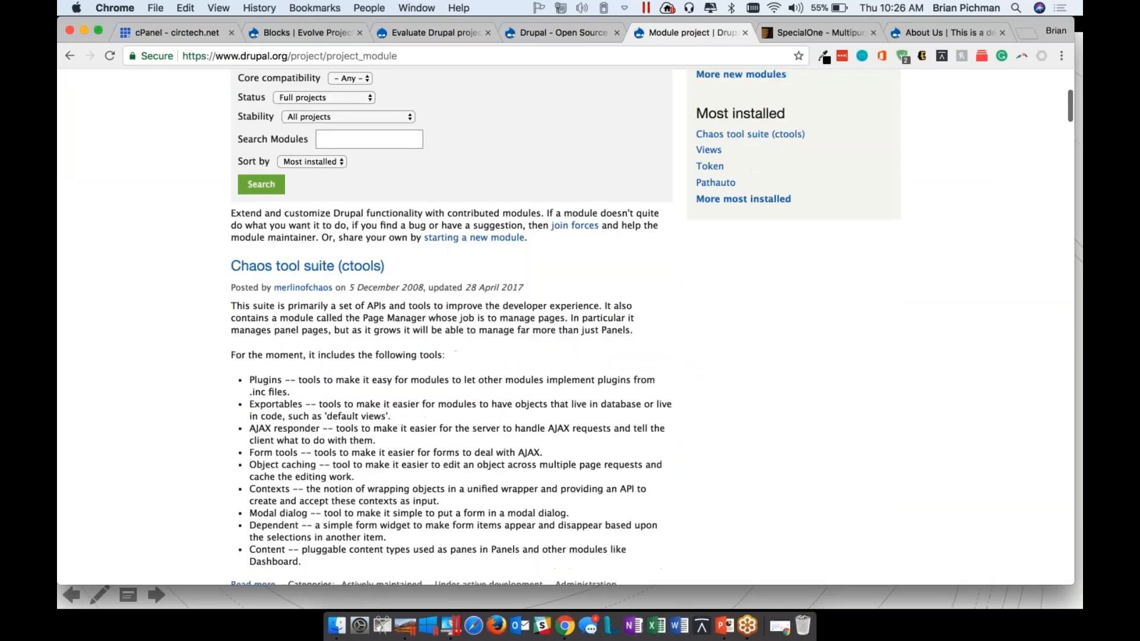
{"action": "scroll", "coordinate": [569, 327], "scroll_direction": "down", "scroll_amount": 15}
{"action": "scroll", "coordinate": [568, 326], "scroll_direction": "down", "scroll_amount": 15}
{"action": "scroll", "coordinate": [298, 240], "scroll_direction": "down", "scroll_amount": 10}
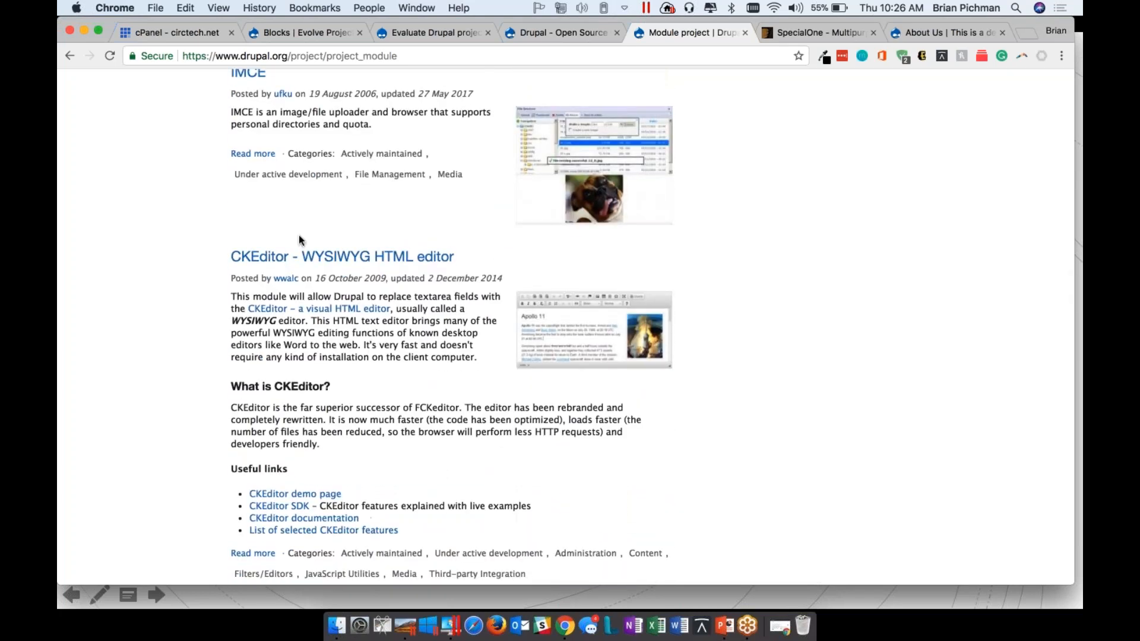
{"action": "scroll", "coordinate": [321, 269], "scroll_direction": "up", "scroll_amount": 20}
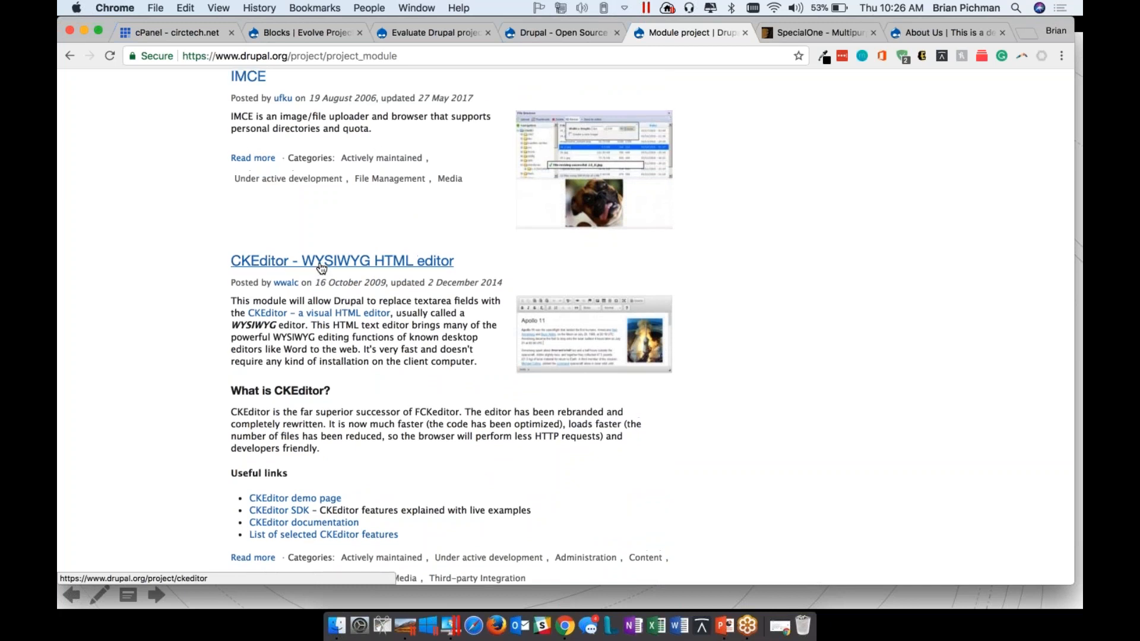
Search the modules for "ckeditor" and open the CKEditor - WYSIWYG HTML editor project page
{"action": "left_click", "coordinate": [361, 433]}
{"action": "type", "text": "ckeditor"}
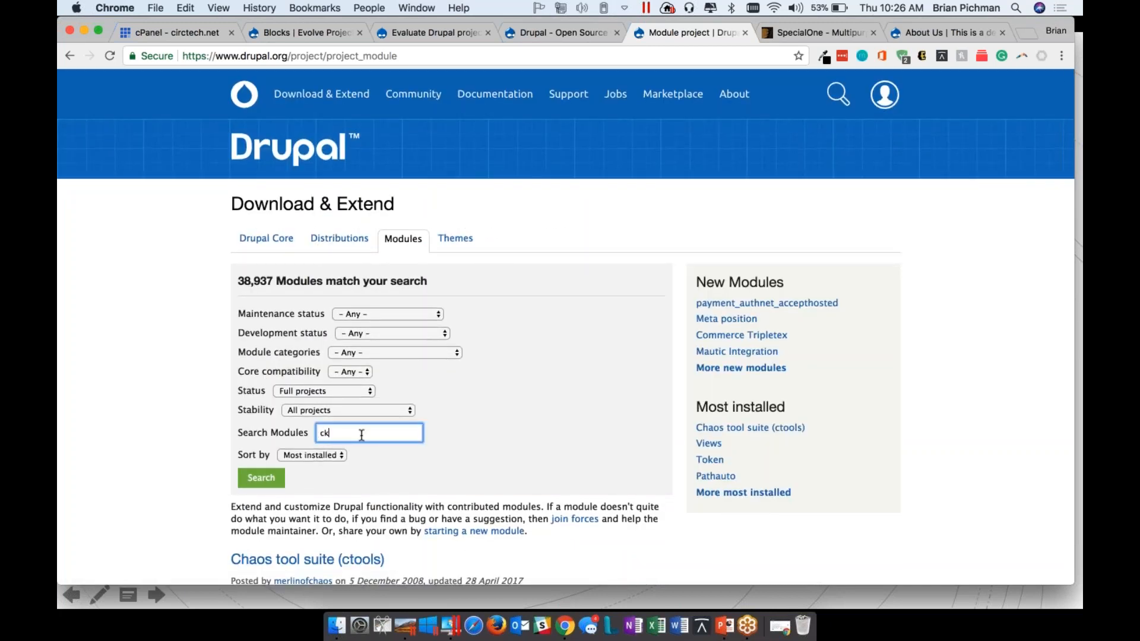
{"action": "key", "text": "Return"}
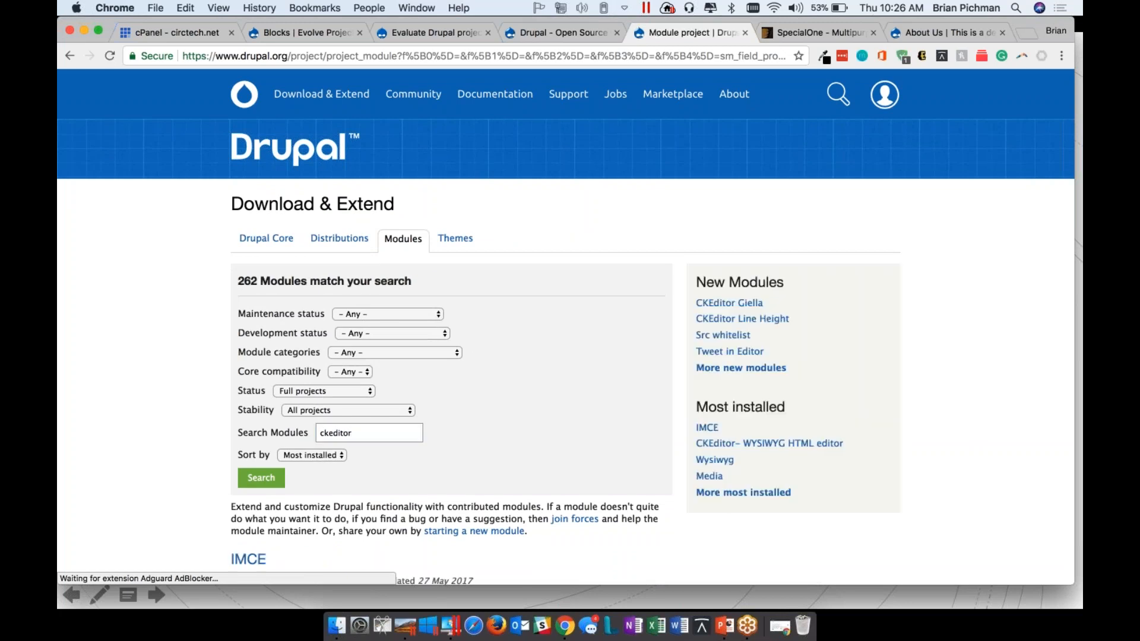
{"action": "scroll", "coordinate": [418, 322], "scroll_direction": "down", "scroll_amount": 7}
{"action": "left_click", "coordinate": [418, 321]}
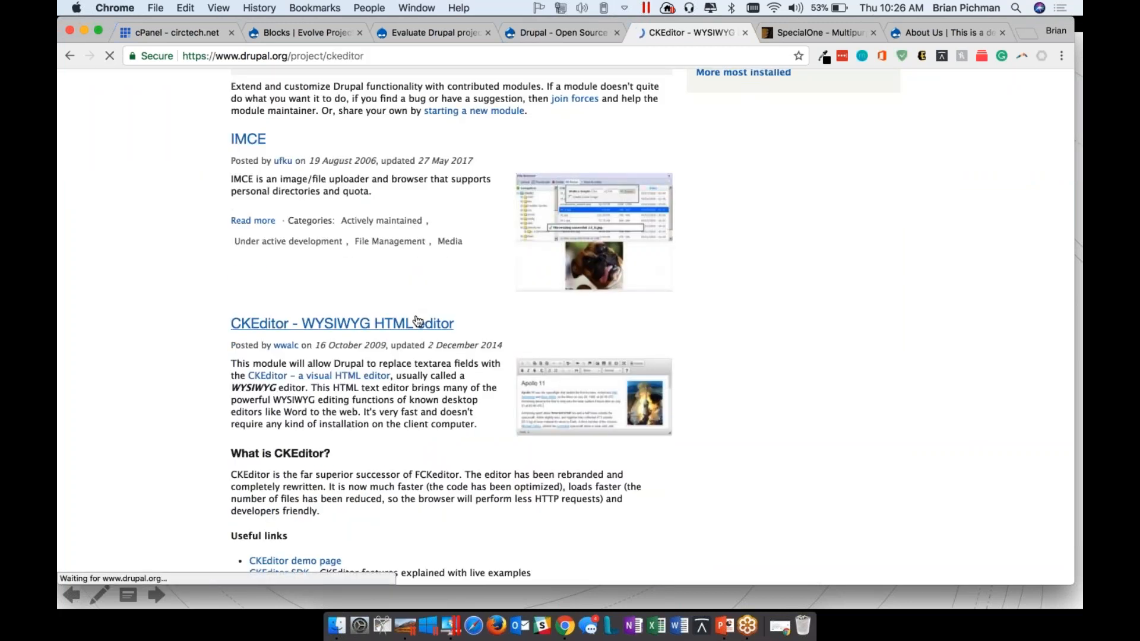
Copy the link address of the tar.gz download for CKEditor release 7.x-1.18
{"action": "scroll", "coordinate": [418, 321], "scroll_direction": "down", "scroll_amount": 6}
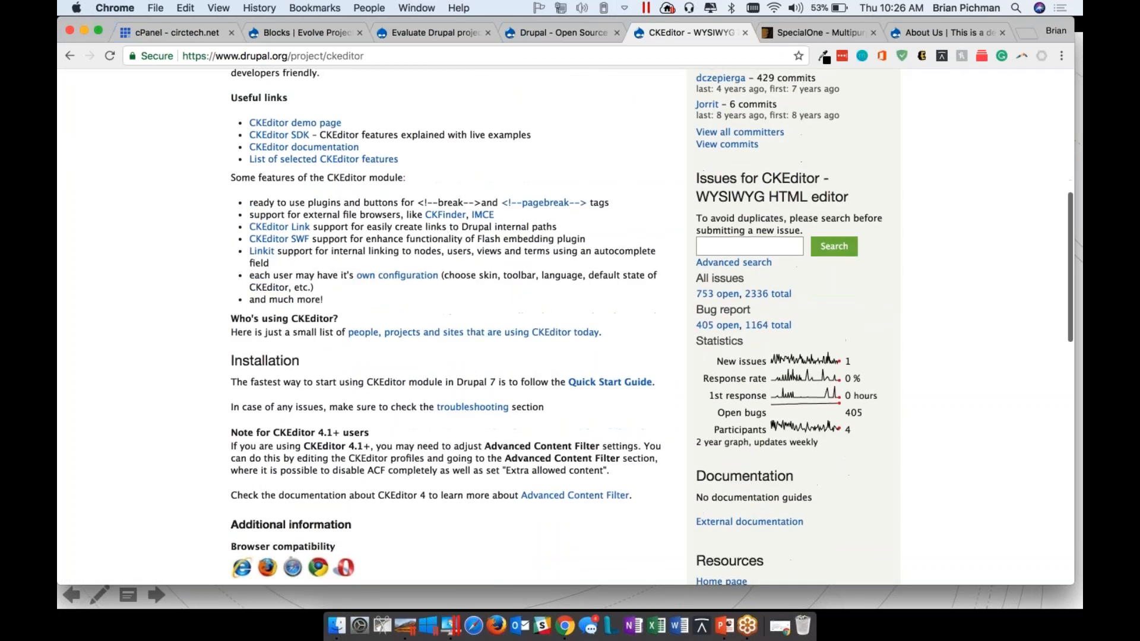
{"action": "scroll", "coordinate": [291, 347], "scroll_direction": "down", "scroll_amount": 10}
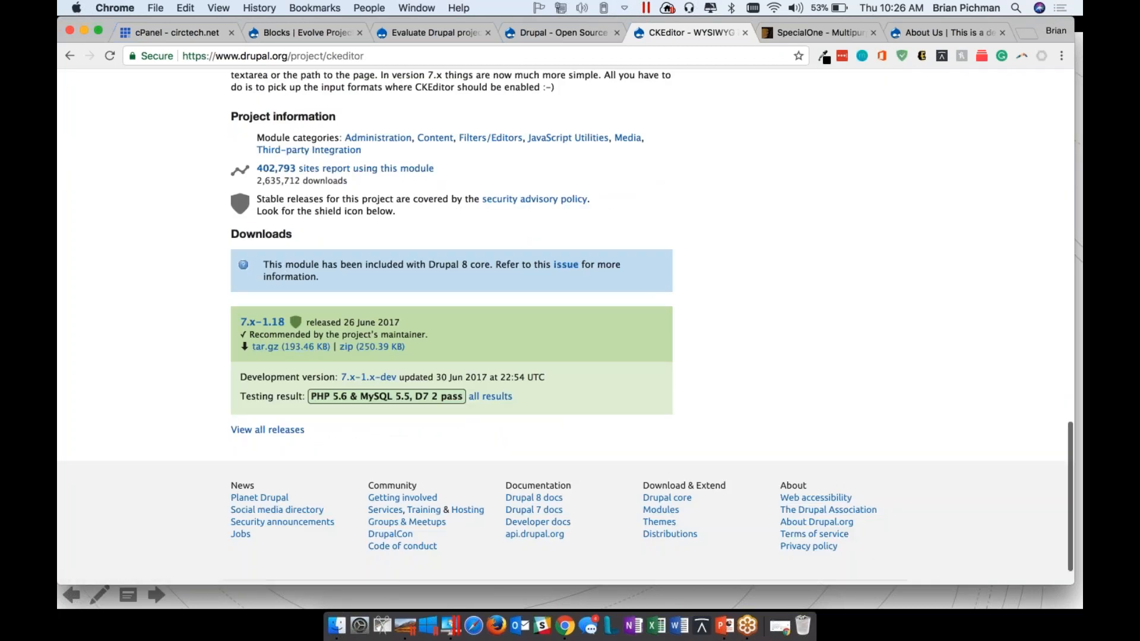
{"action": "left_click_drag", "start_coordinate": [320, 278], "coordinate": [256, 254]}
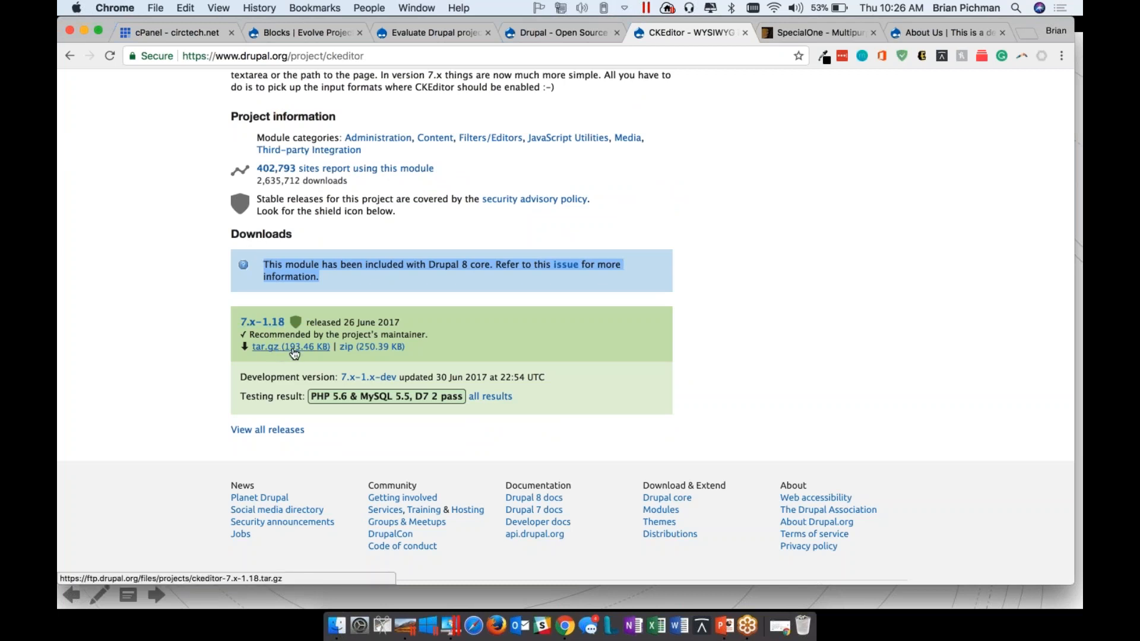
{"action": "right_click", "coordinate": [294, 346]}
{"action": "left_click", "coordinate": [258, 367]}
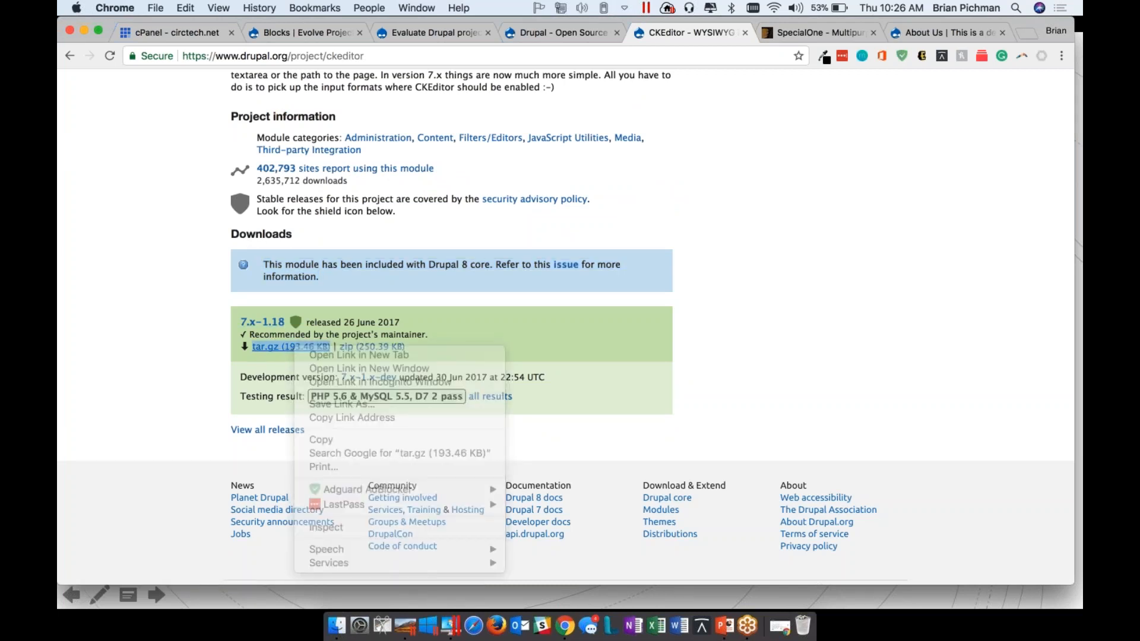
{"action": "right_click", "coordinate": [307, 349]}
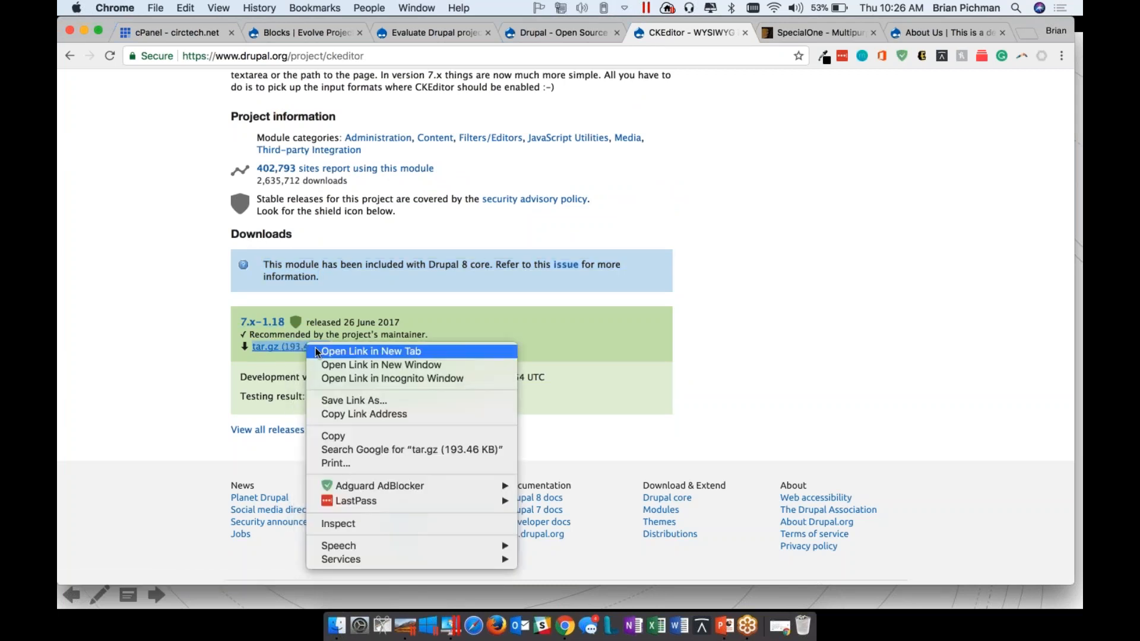
{"action": "left_click", "coordinate": [384, 415]}
Close the SpecialOne page and install a new module on the demo site from the copied CKEditor archive URL
{"action": "left_click", "coordinate": [873, 33]}
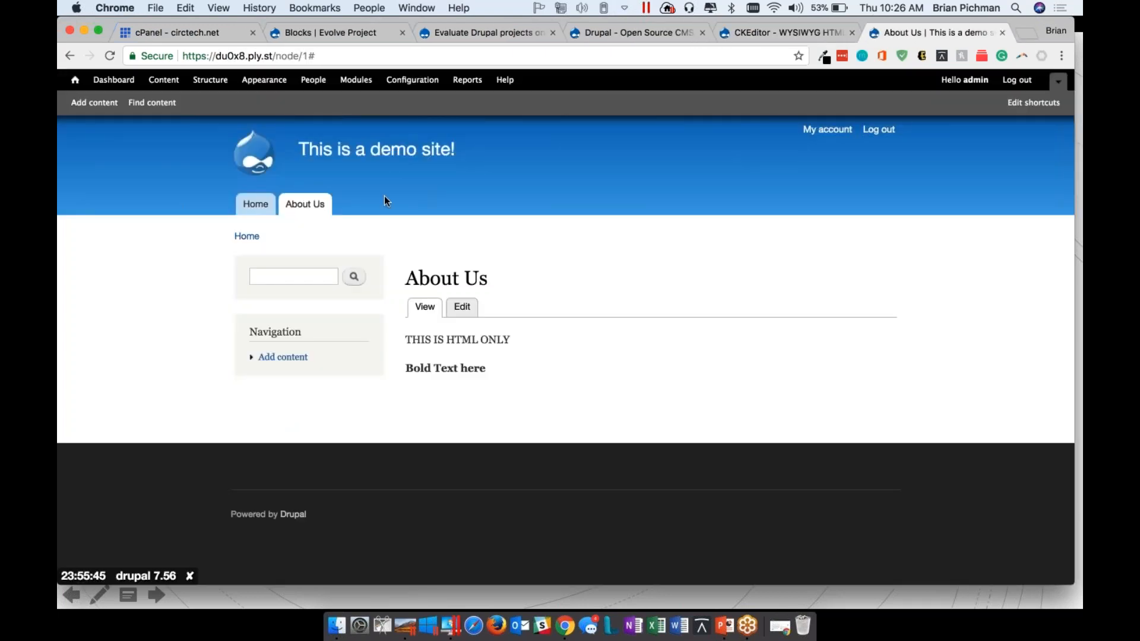
{"action": "left_click", "coordinate": [356, 79]}
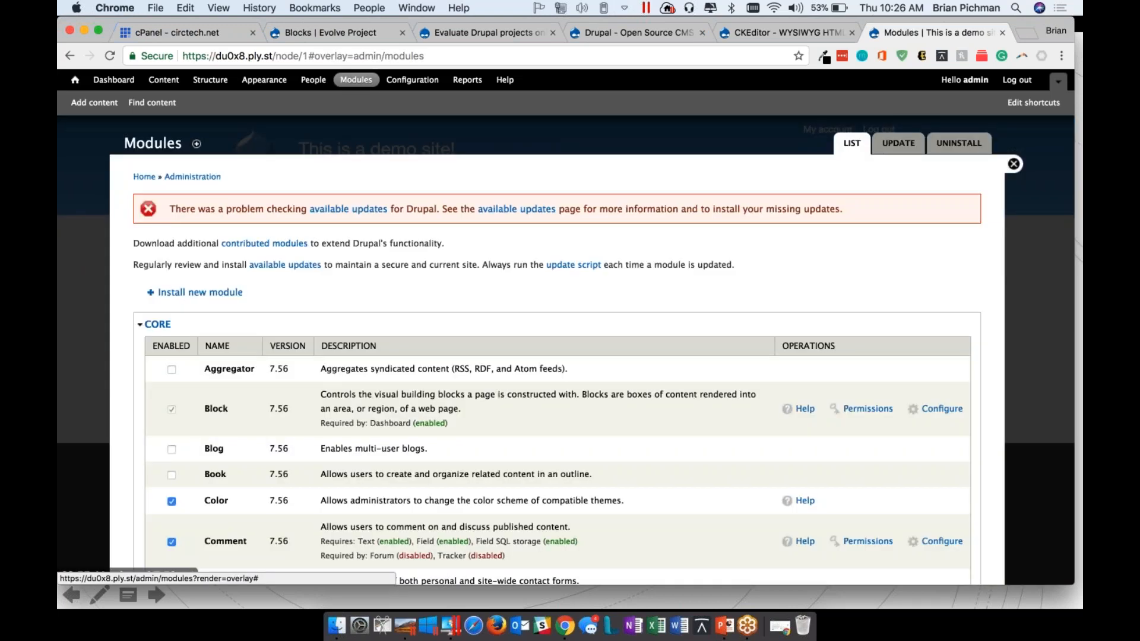
{"action": "left_click", "coordinate": [224, 292]}
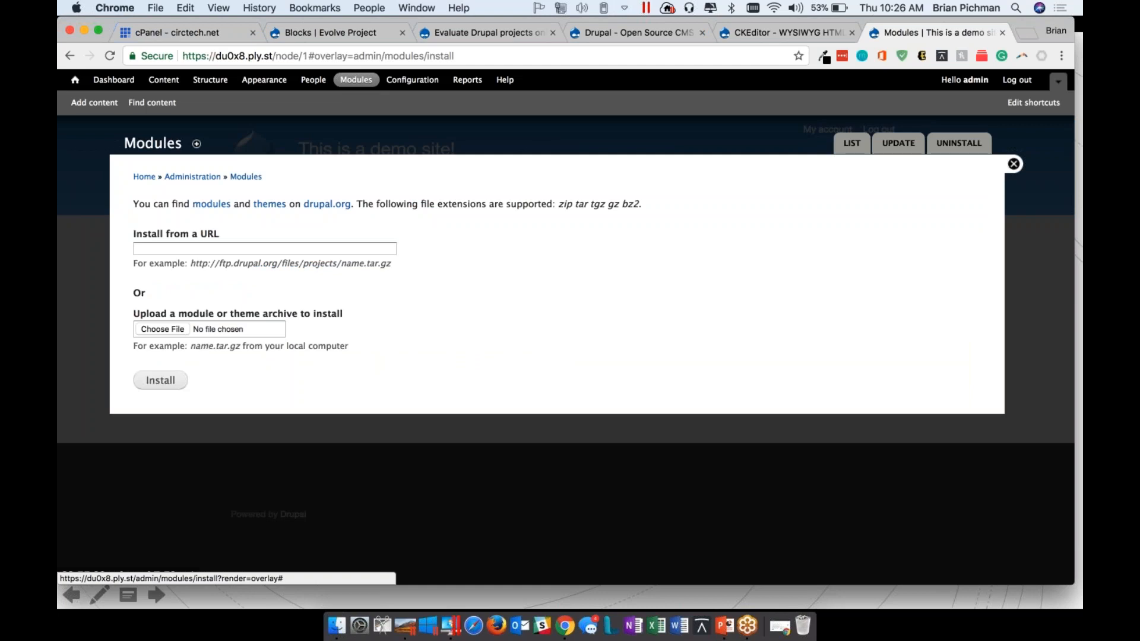
{"action": "left_click", "coordinate": [232, 249]}
{"action": "key", "text": "super+v"}
{"action": "left_click", "coordinate": [176, 383]}
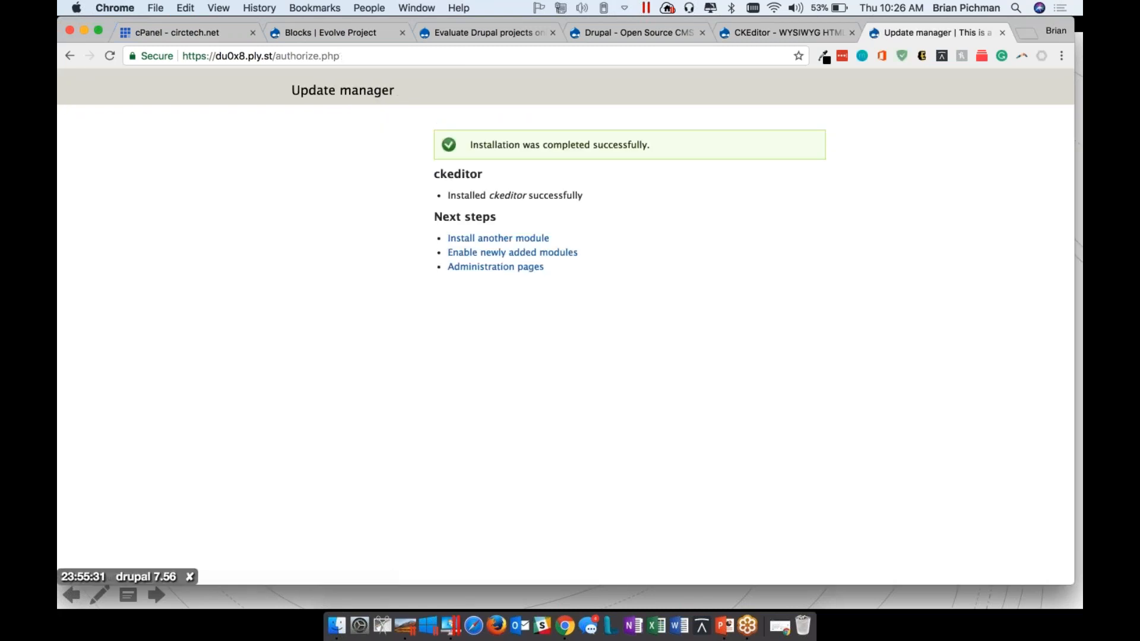
Go to the newly added modules, enable CKEditor under User Interface and save the configuration
{"action": "left_click", "coordinate": [542, 252]}
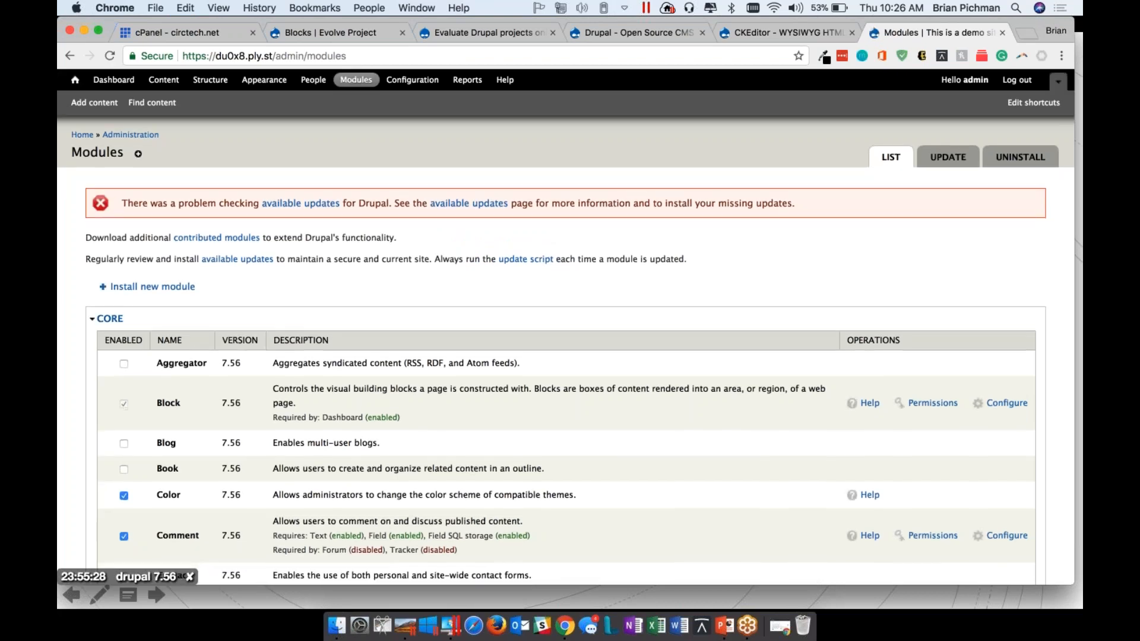
{"action": "scroll", "coordinate": [542, 253], "scroll_direction": "down", "scroll_amount": 5}
{"action": "scroll", "coordinate": [166, 442], "scroll_direction": "down", "scroll_amount": 15}
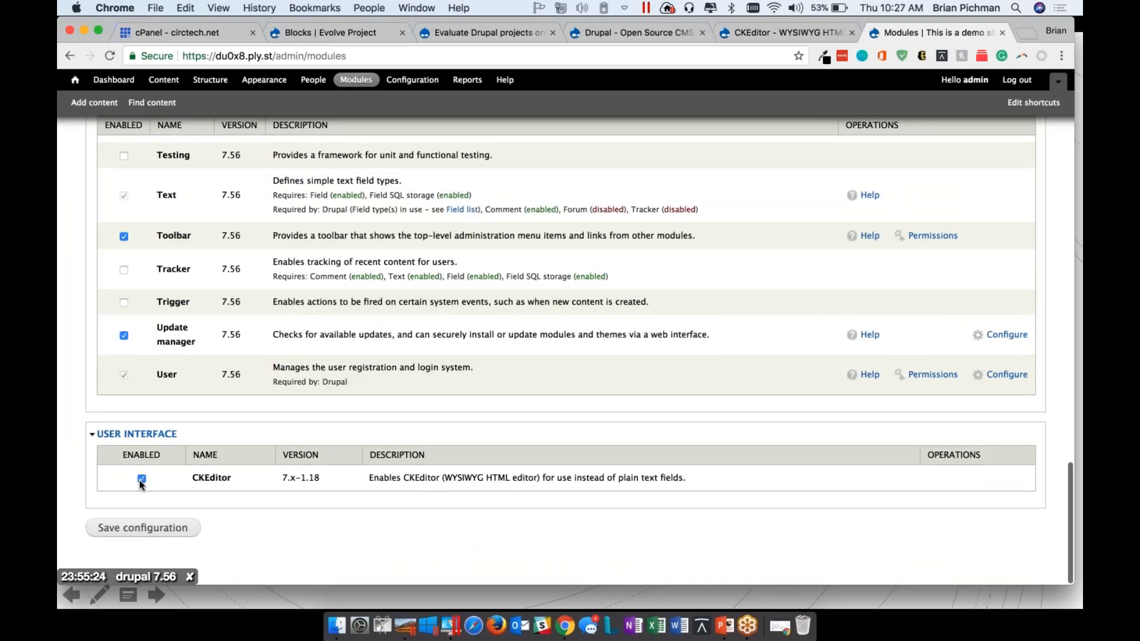
{"action": "left_click", "coordinate": [152, 530]}
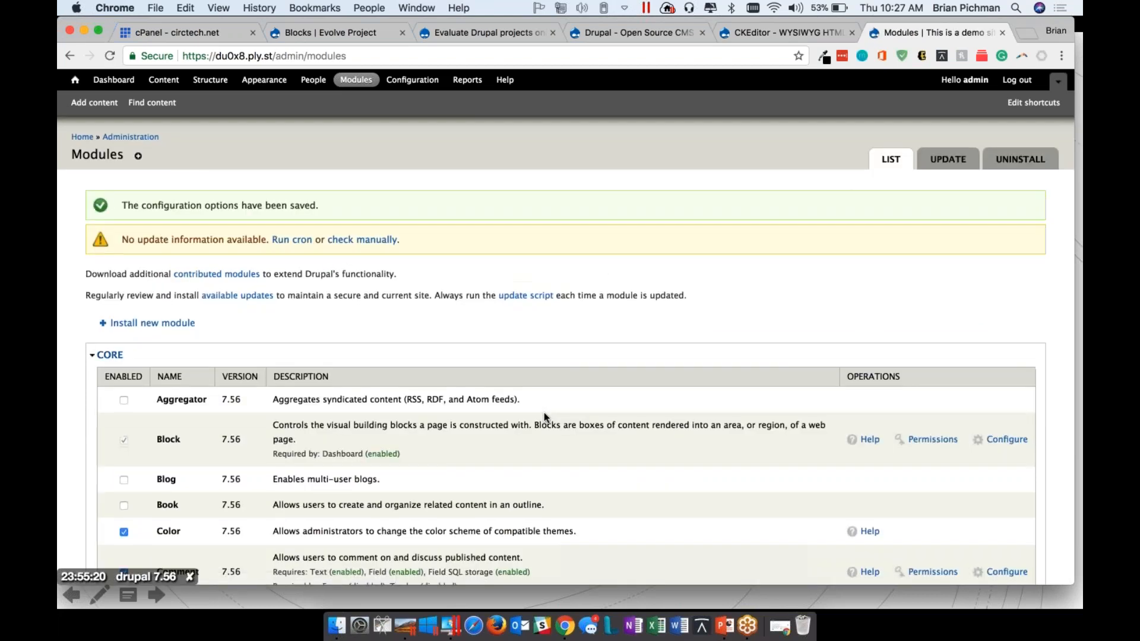
Open the CKEditor module's configuration page and review its Advanced and Full profiles
{"action": "scroll", "coordinate": [544, 412], "scroll_direction": "down", "scroll_amount": 20}
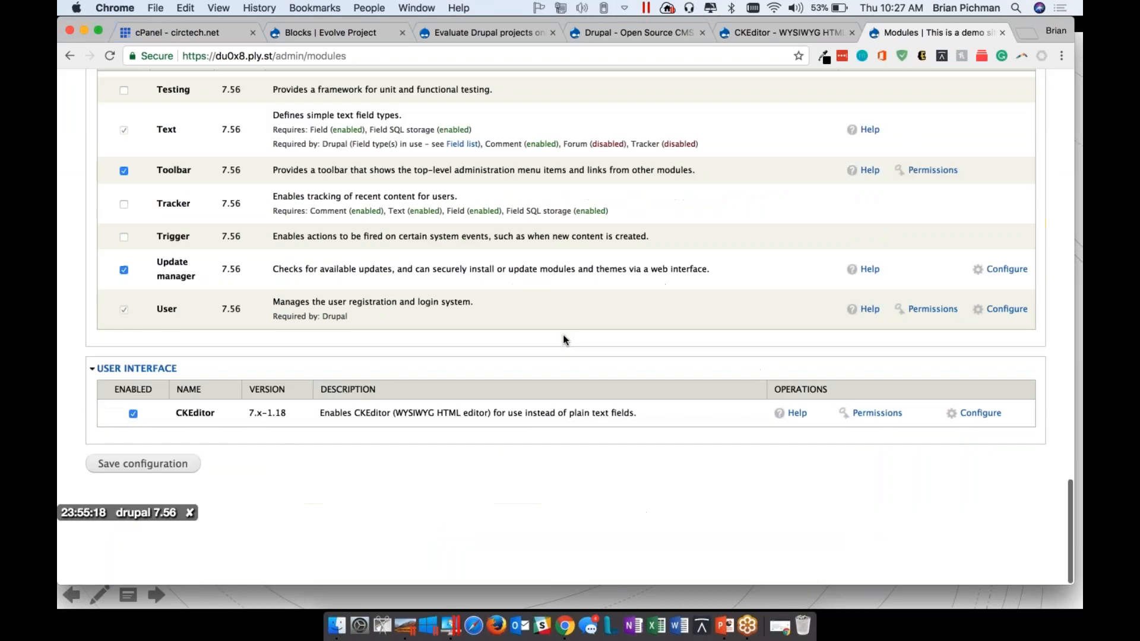
{"action": "left_click", "coordinate": [588, 62]}
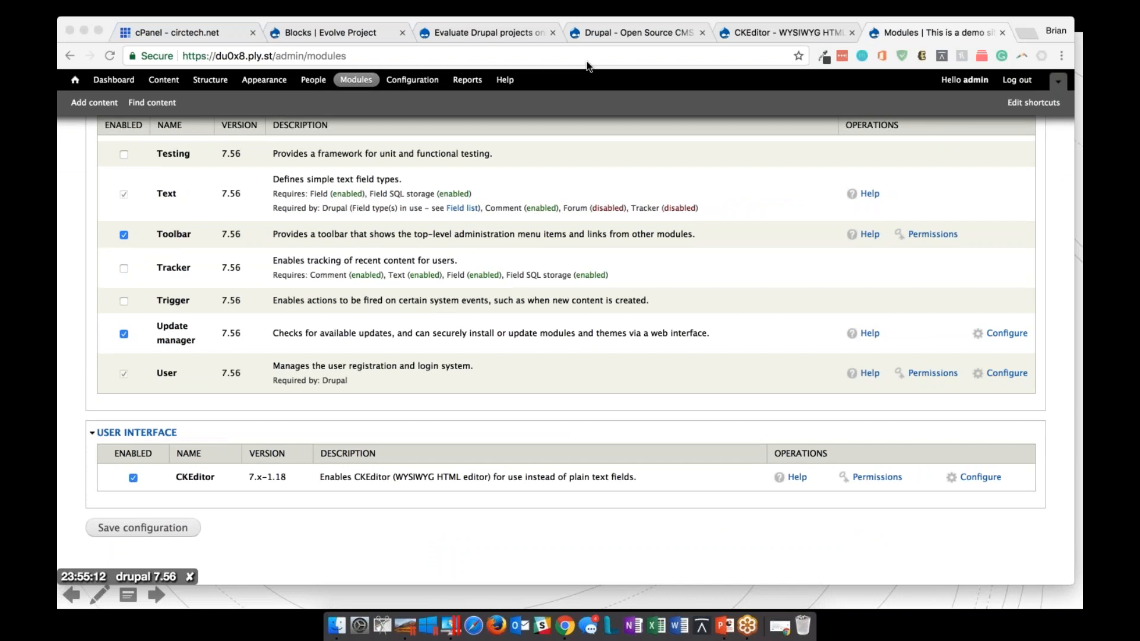
{"action": "left_click", "coordinate": [1011, 432]}
{"action": "left_click", "coordinate": [980, 478]}
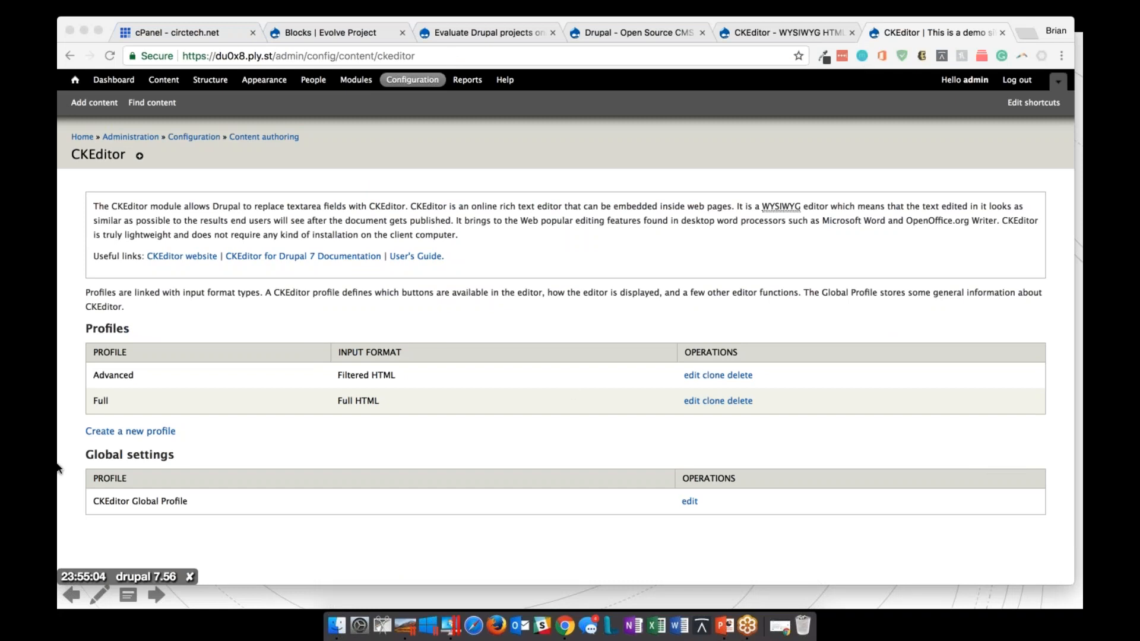
{"action": "left_click", "coordinate": [368, 438]}
{"action": "mouse_move", "coordinate": [109, 375]}
{"action": "left_mouse_down"}
{"action": "mouse_move", "coordinate": [369, 393]}
{"action": "mouse_move", "coordinate": [456, 422]}
{"action": "left_mouse_up"}
{"action": "left_click", "coordinate": [712, 410]}
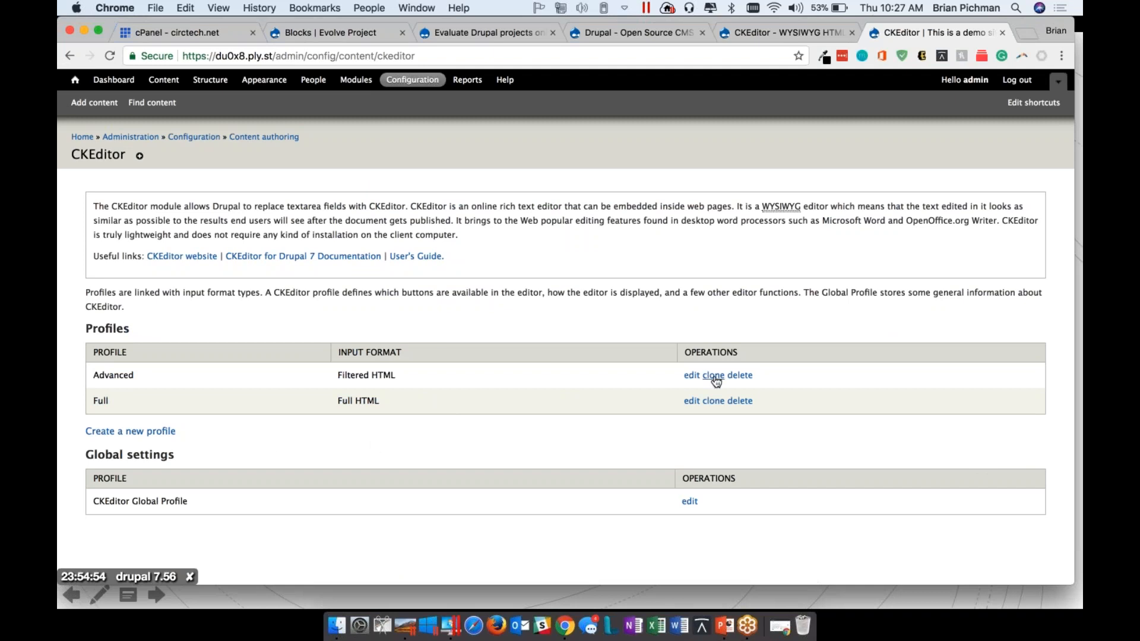
Edit the Advanced CKEditor profile, load the Full sample toolbar under Editor Appearance and save the profile
{"action": "left_click", "coordinate": [689, 376]}
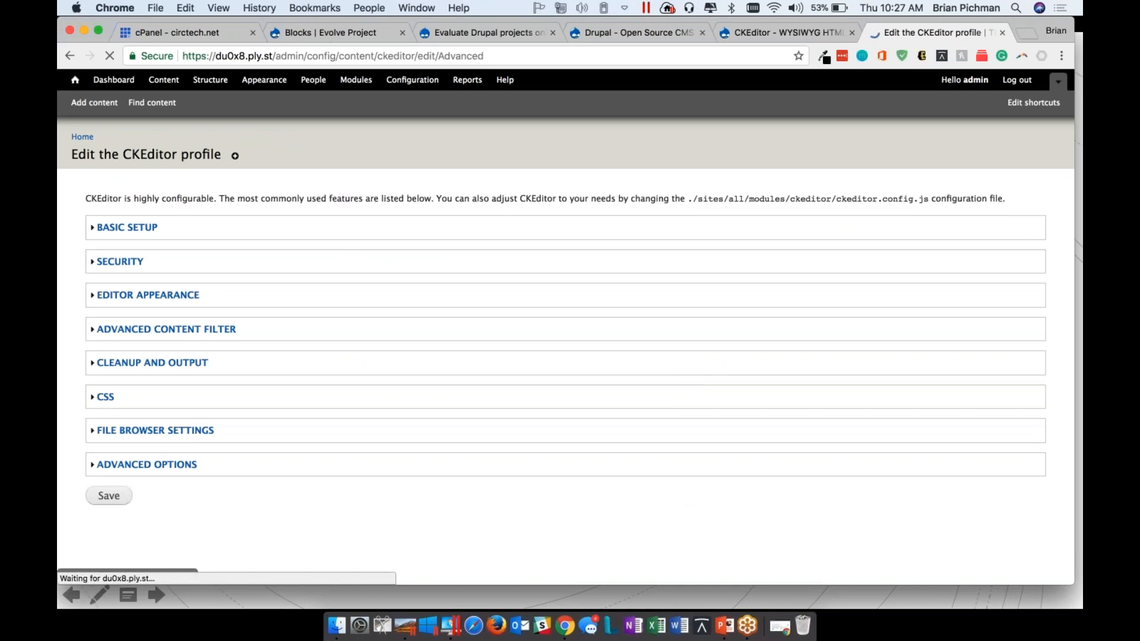
{"action": "left_click", "coordinate": [120, 230]}
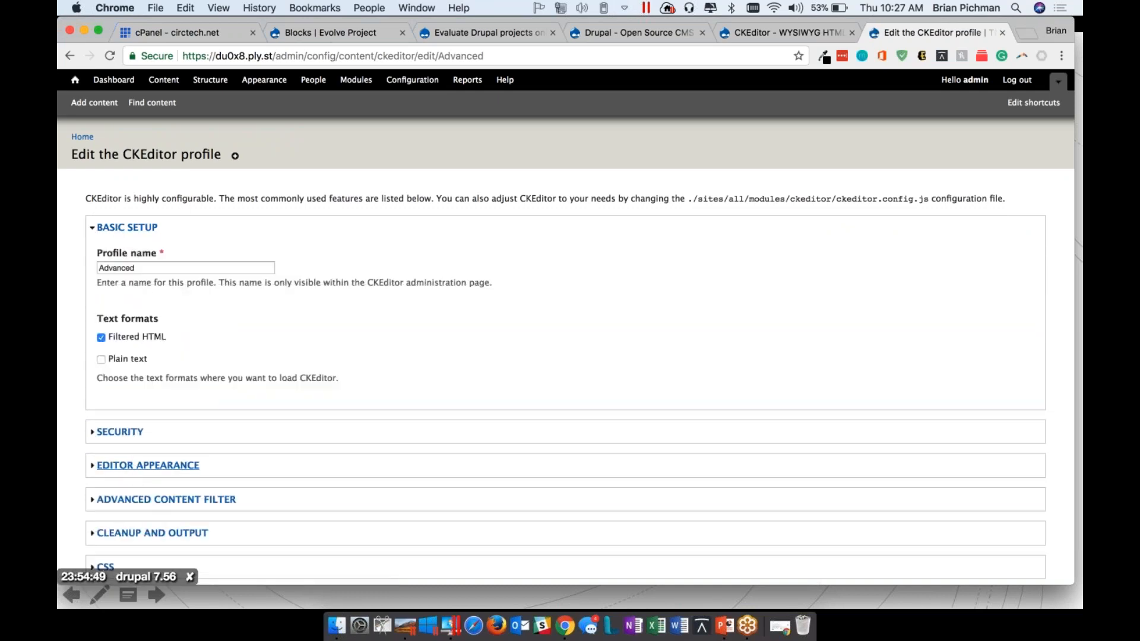
{"action": "left_click", "coordinate": [148, 466]}
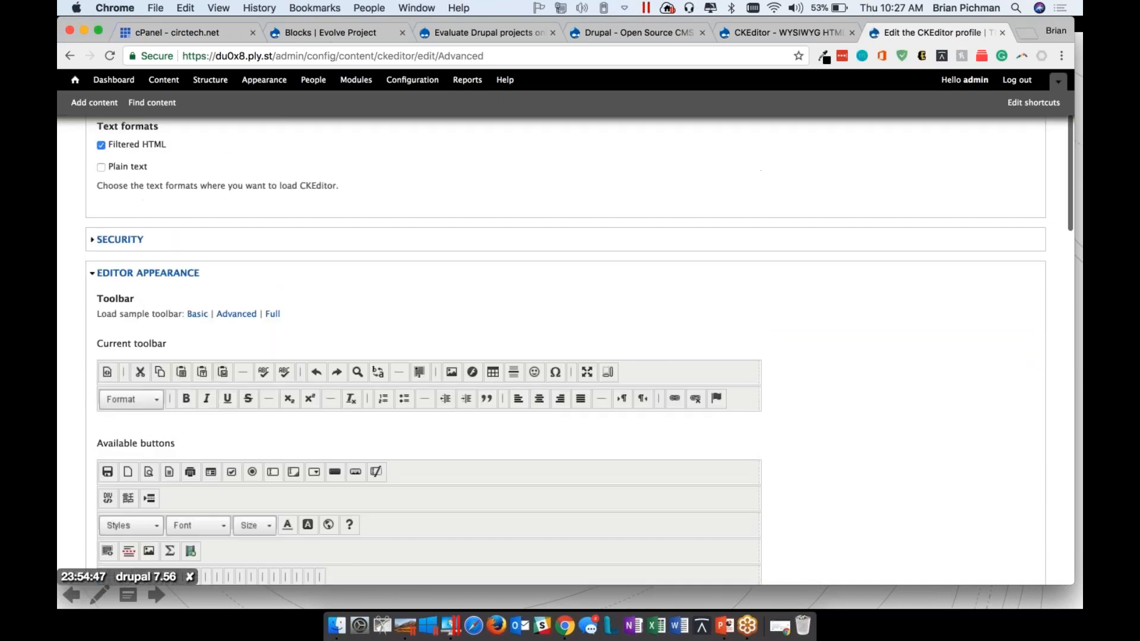
{"action": "left_click", "coordinate": [272, 177]}
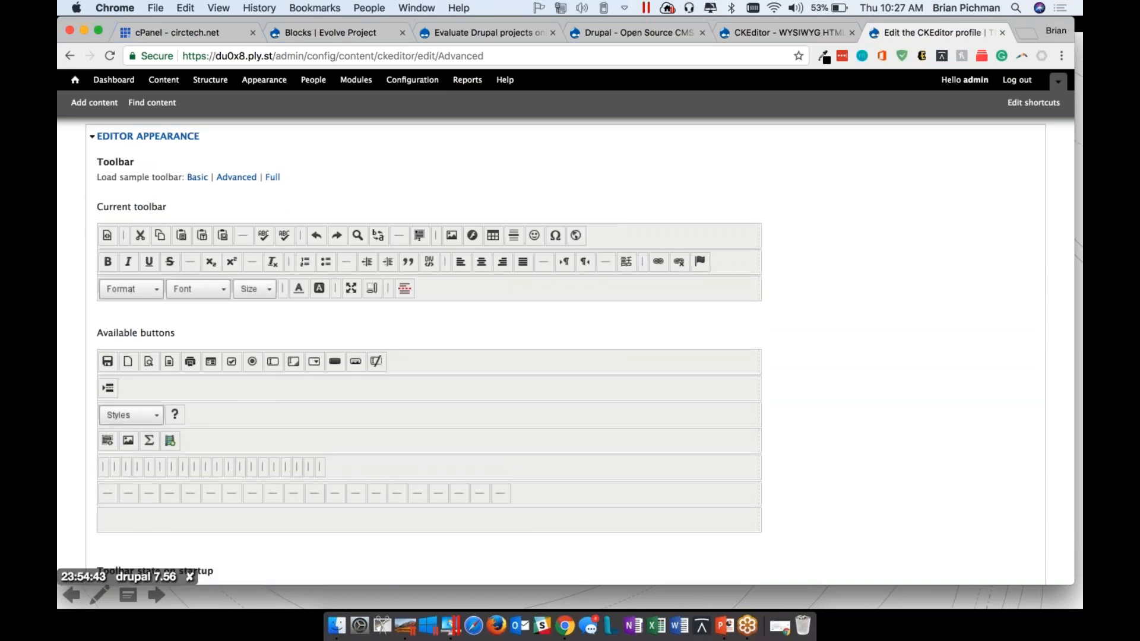
{"action": "scroll", "coordinate": [428, 350], "scroll_direction": "down", "scroll_amount": 3}
{"action": "scroll", "coordinate": [429, 350], "scroll_direction": "up", "scroll_amount": 3}
{"action": "scroll", "coordinate": [429, 350], "scroll_direction": "down", "scroll_amount": 8}
{"action": "scroll", "coordinate": [428, 351], "scroll_direction": "down", "scroll_amount": 12}
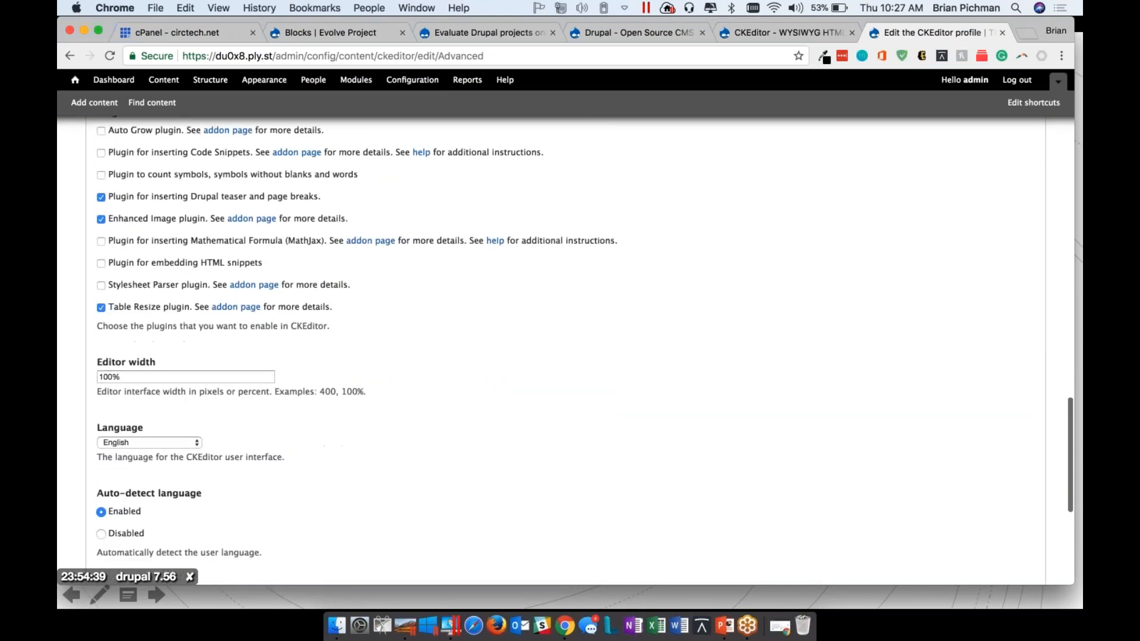
{"action": "scroll", "coordinate": [565, 351], "scroll_direction": "down", "scroll_amount": 5}
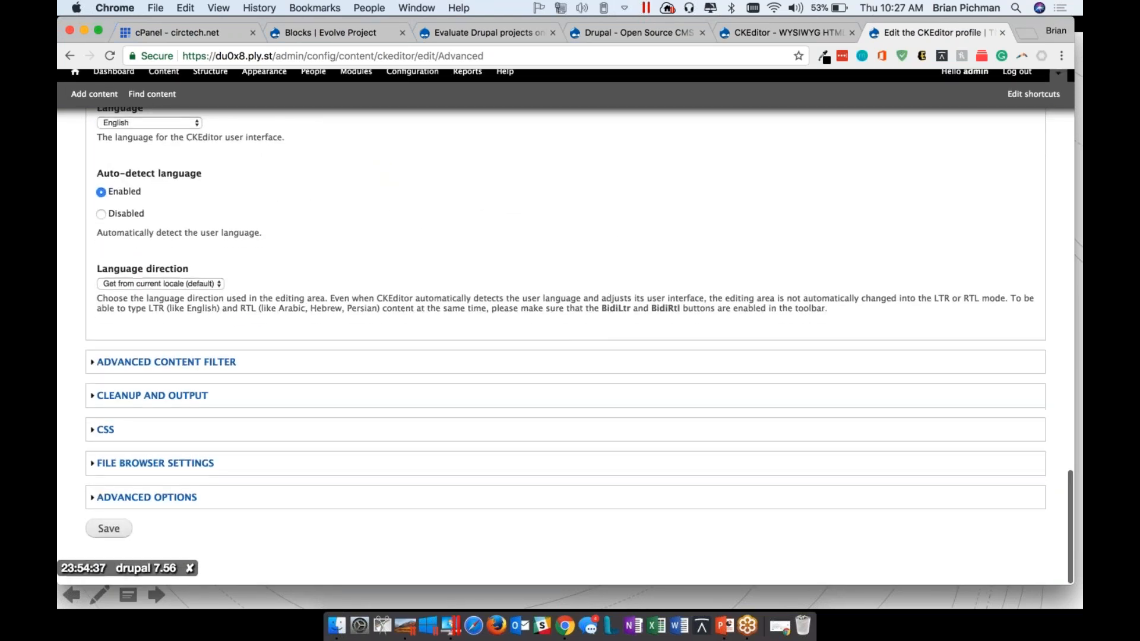
{"action": "left_click", "coordinate": [109, 534]}
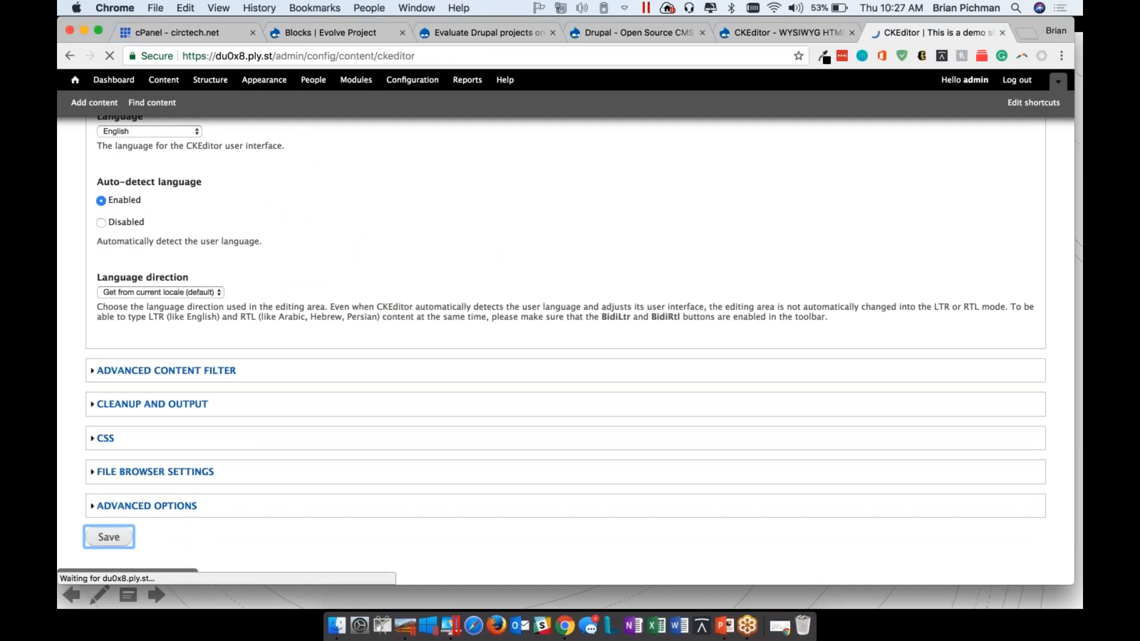
Start a new article from the site's content section and examine the CKEditor toolbar on its Body field
{"action": "left_click", "coordinate": [177, 82]}
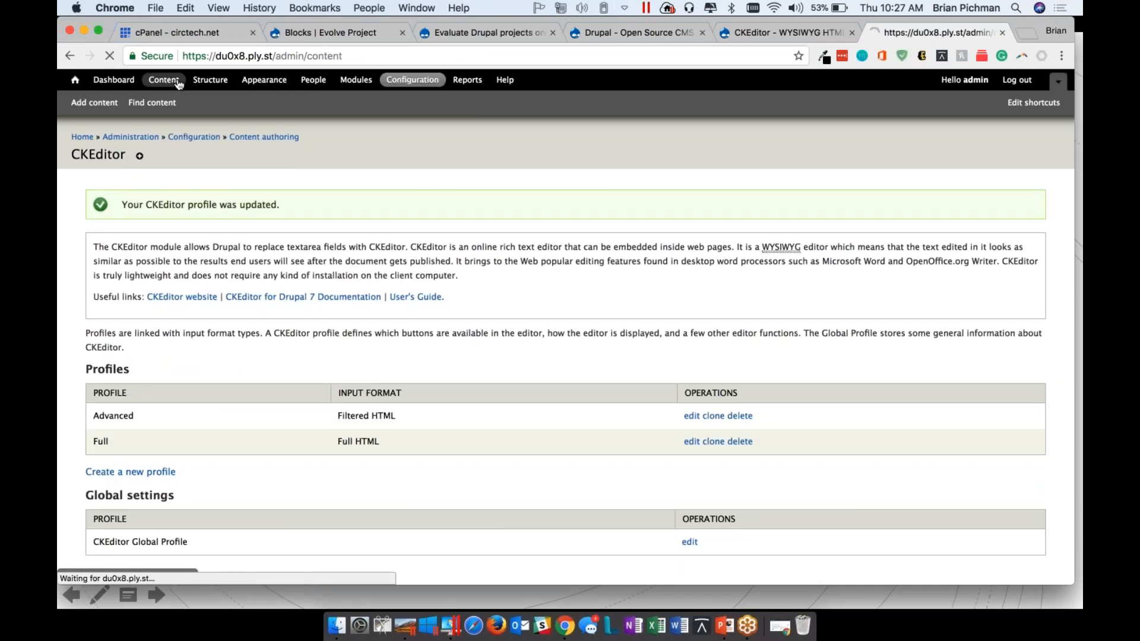
{"action": "left_click", "coordinate": [127, 206]}
{"action": "left_click", "coordinate": [122, 200]}
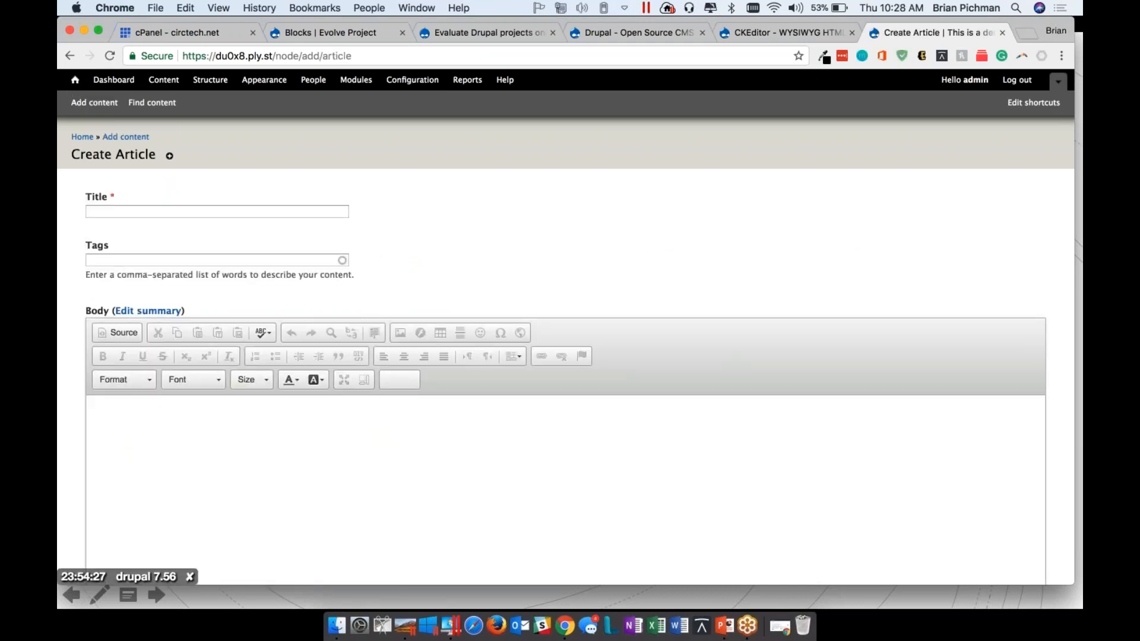
{"action": "scroll", "coordinate": [267, 285], "scroll_direction": "down", "scroll_amount": 5}
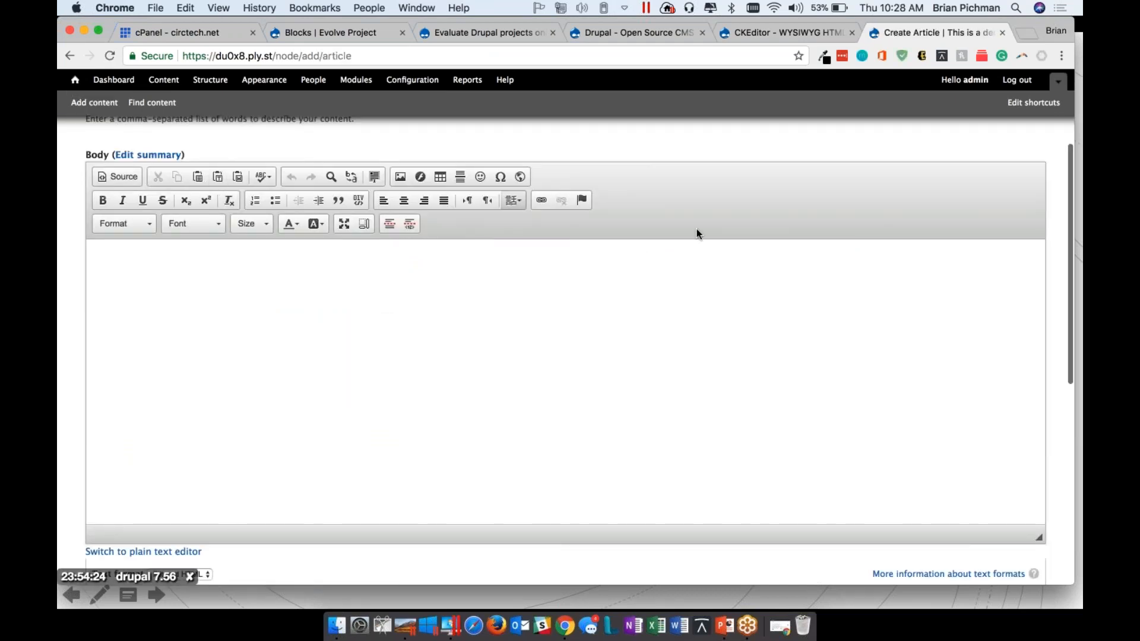
{"action": "scroll", "coordinate": [445, 360], "scroll_direction": "down", "scroll_amount": 3}
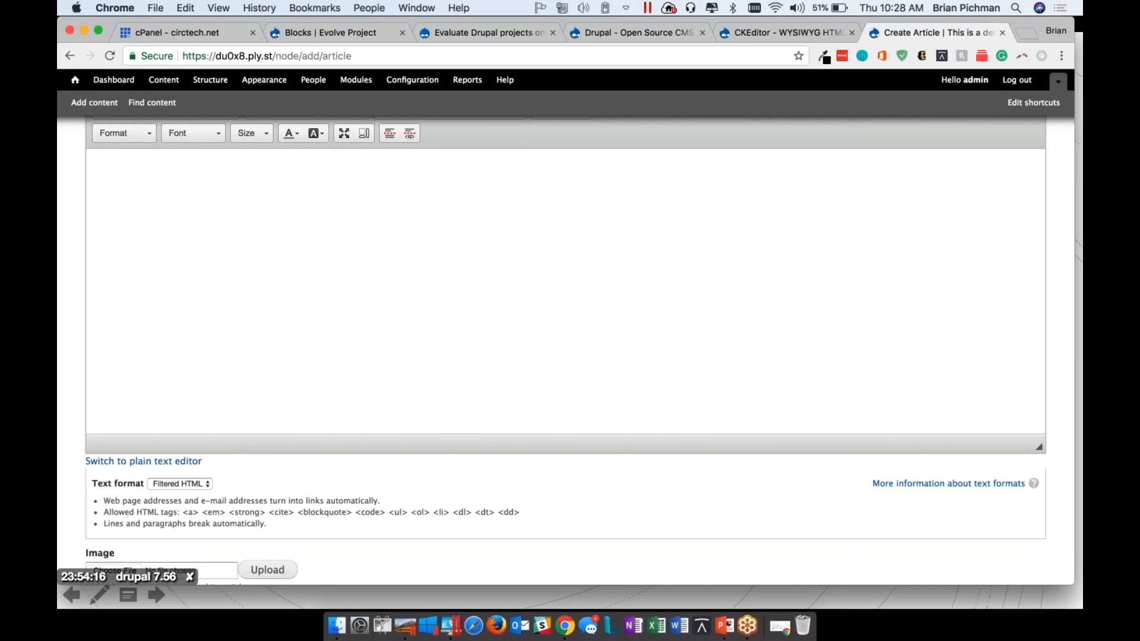
{"action": "scroll", "coordinate": [565, 326], "scroll_direction": "up", "scroll_amount": 5}
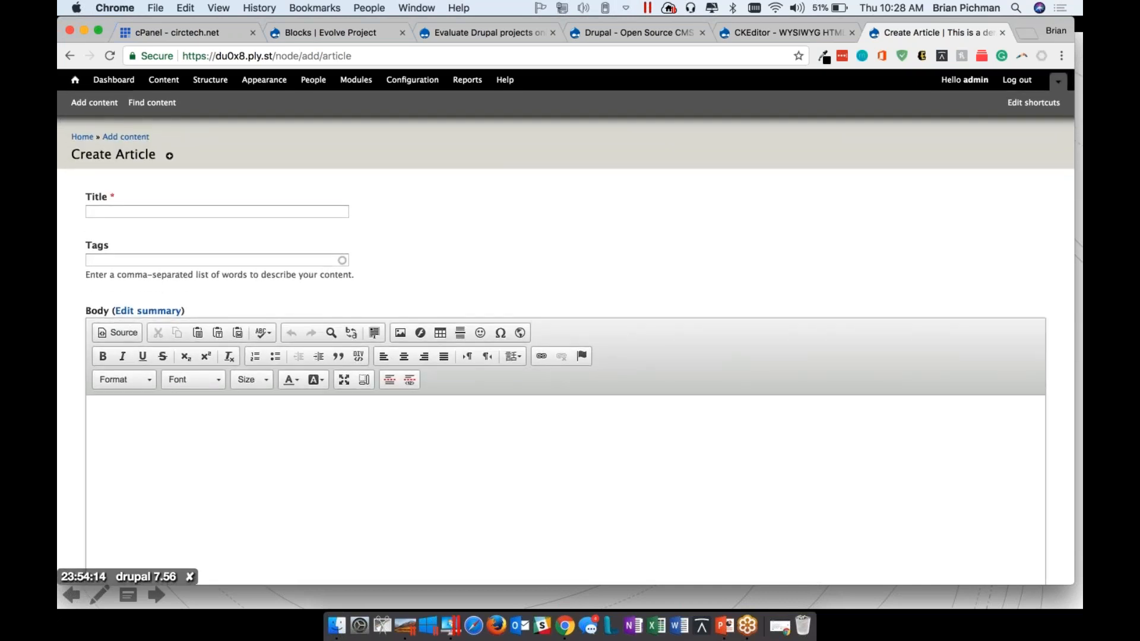
Review the themes on the Appearance page and open the form for installing a new theme
{"action": "left_click", "coordinate": [276, 85]}
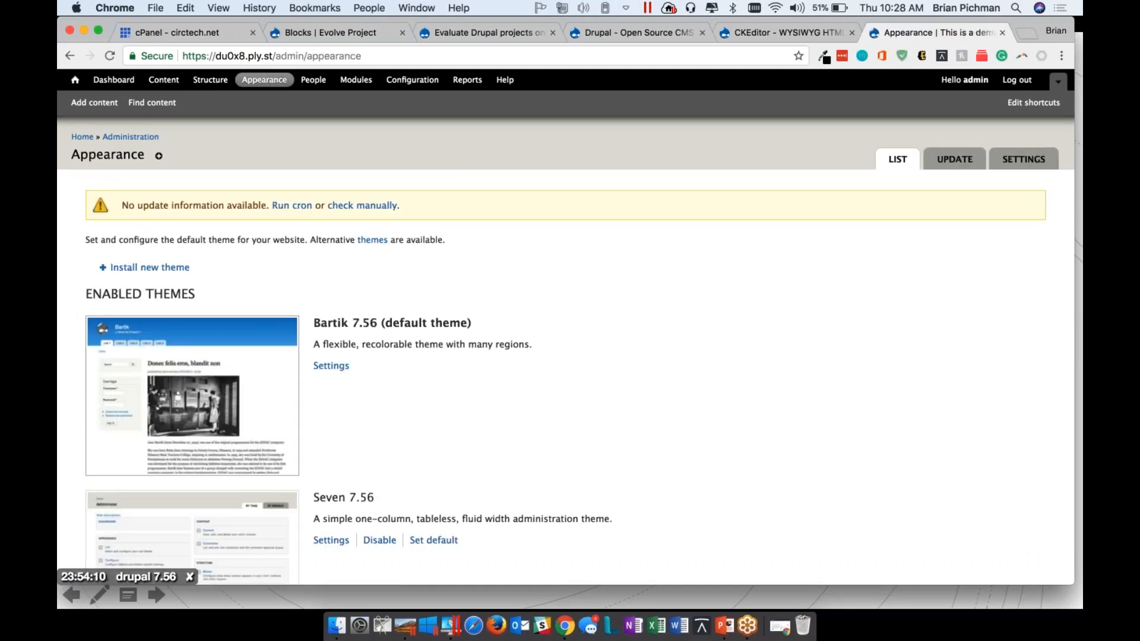
{"action": "scroll", "coordinate": [178, 269], "scroll_direction": "down", "scroll_amount": 5}
{"action": "scroll", "coordinate": [178, 269], "scroll_direction": "up", "scroll_amount": 5}
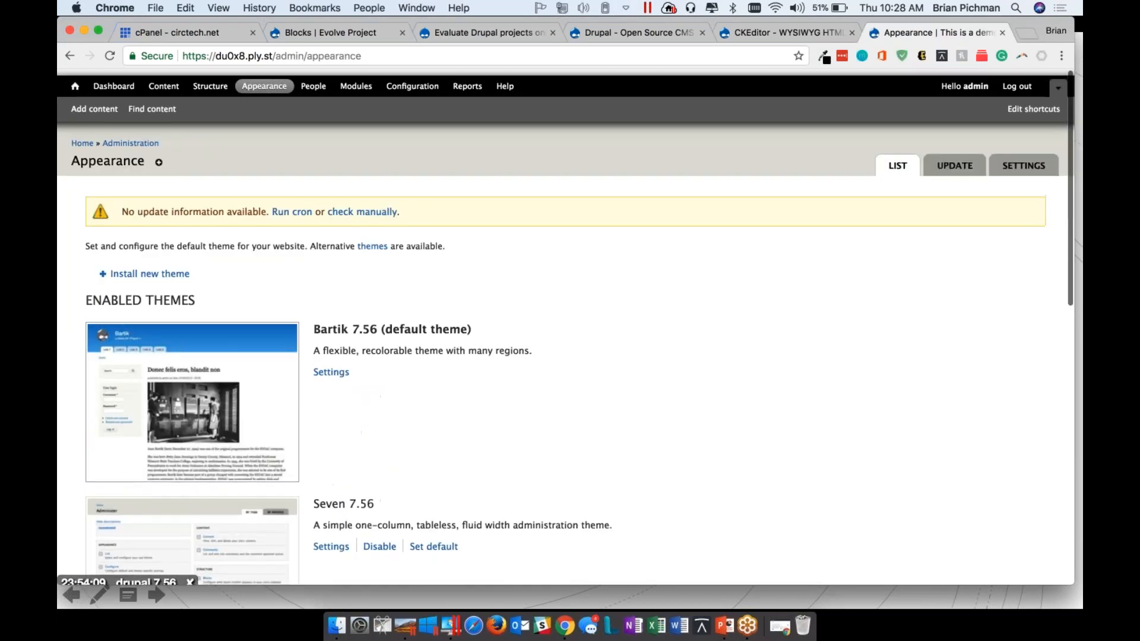
{"action": "left_click", "coordinate": [178, 268]}
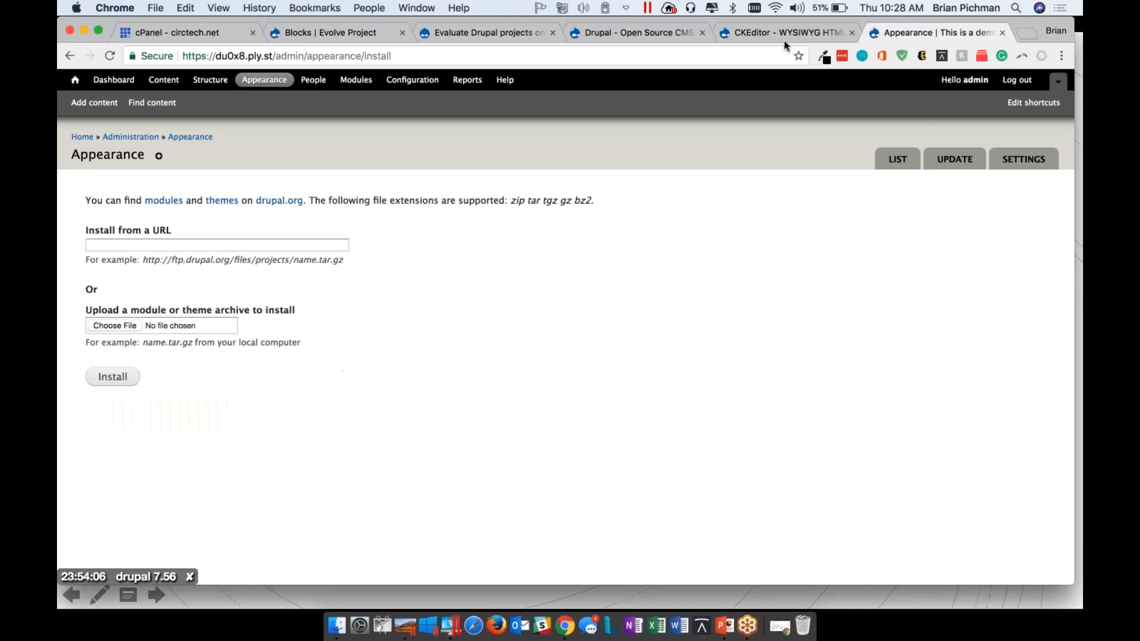
Browse the Drupal.org themes listing and open the Bootstrap theme's project page
{"action": "left_click", "coordinate": [787, 33]}
{"action": "scroll", "coordinate": [566, 332], "scroll_direction": "up", "scroll_amount": 10}
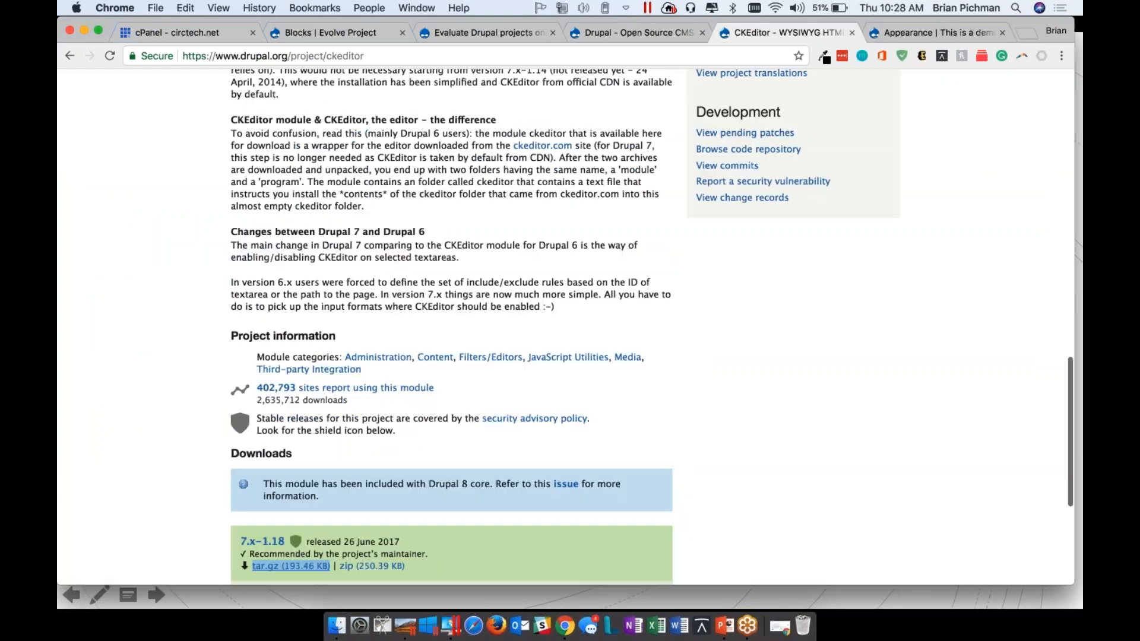
{"action": "left_click", "coordinate": [466, 230]}
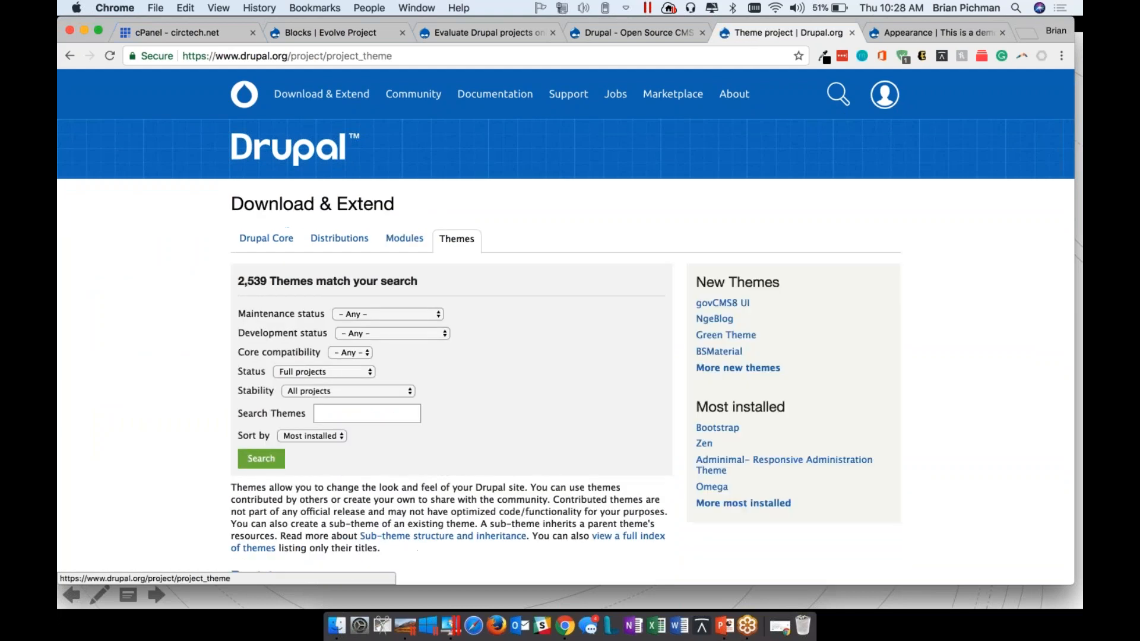
{"action": "scroll", "coordinate": [467, 231], "scroll_direction": "down", "scroll_amount": 3}
{"action": "scroll", "coordinate": [566, 324], "scroll_direction": "down", "scroll_amount": 8}
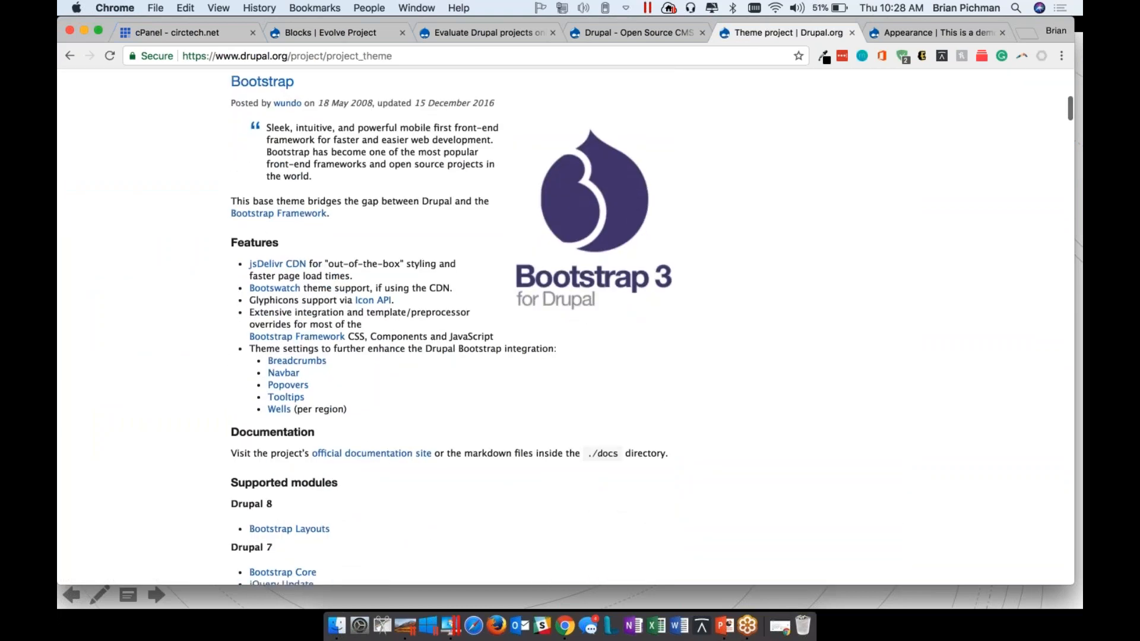
{"action": "left_click", "coordinate": [262, 81]}
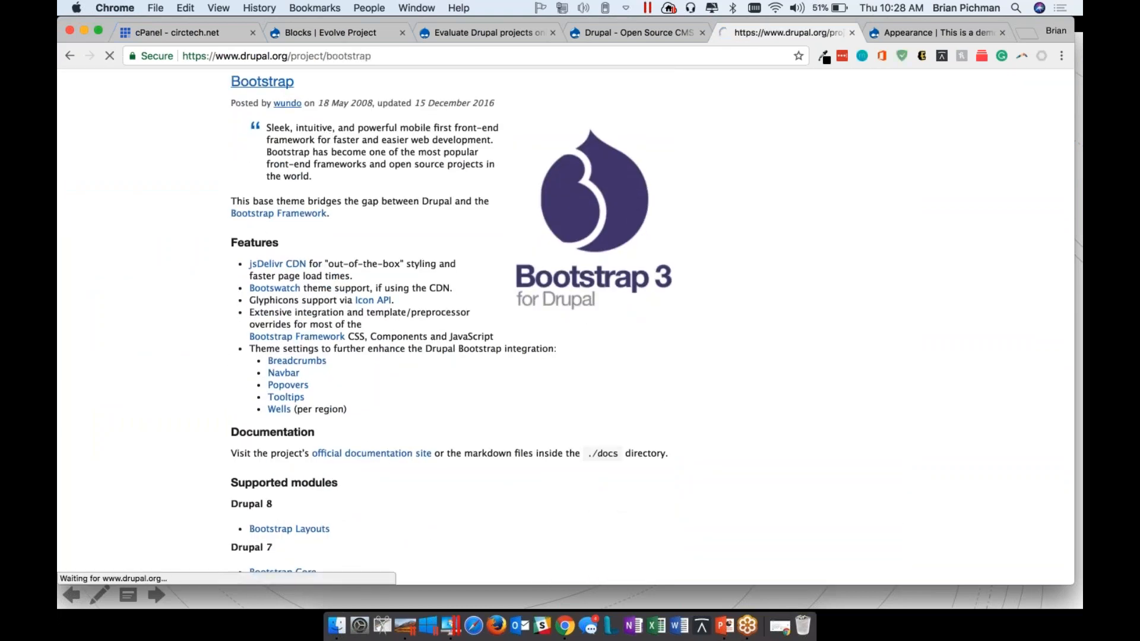
Copy the download link of the Bootstrap 7.x-3.15 tar.gz archive from the project's downloads
{"action": "scroll", "coordinate": [326, 135], "scroll_direction": "down", "scroll_amount": 6}
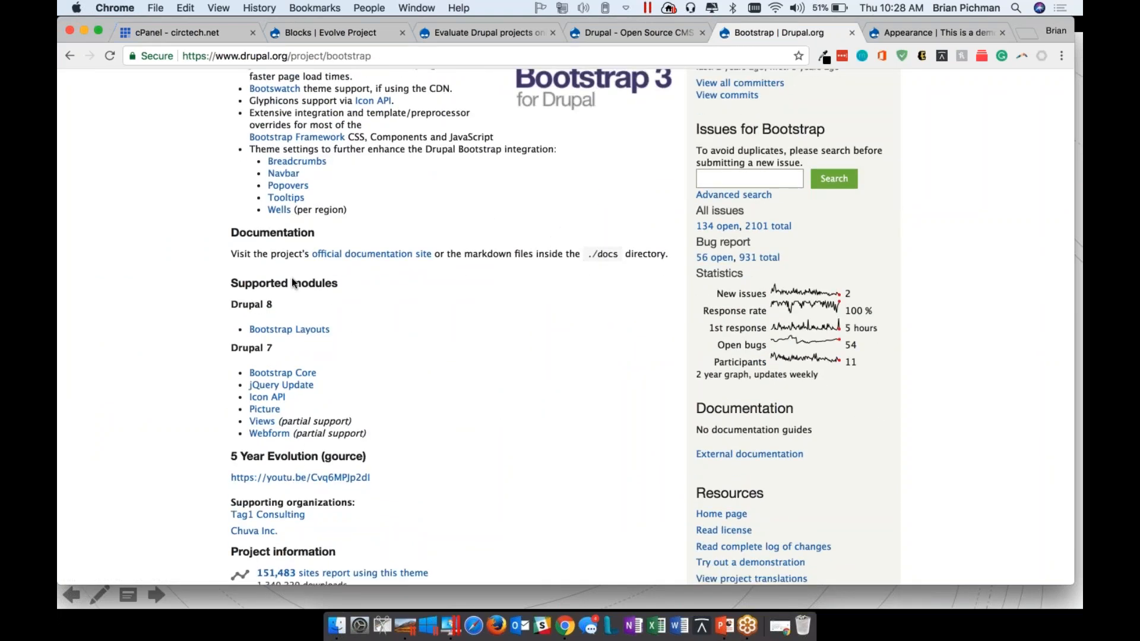
{"action": "scroll", "coordinate": [334, 374], "scroll_direction": "down", "scroll_amount": 3}
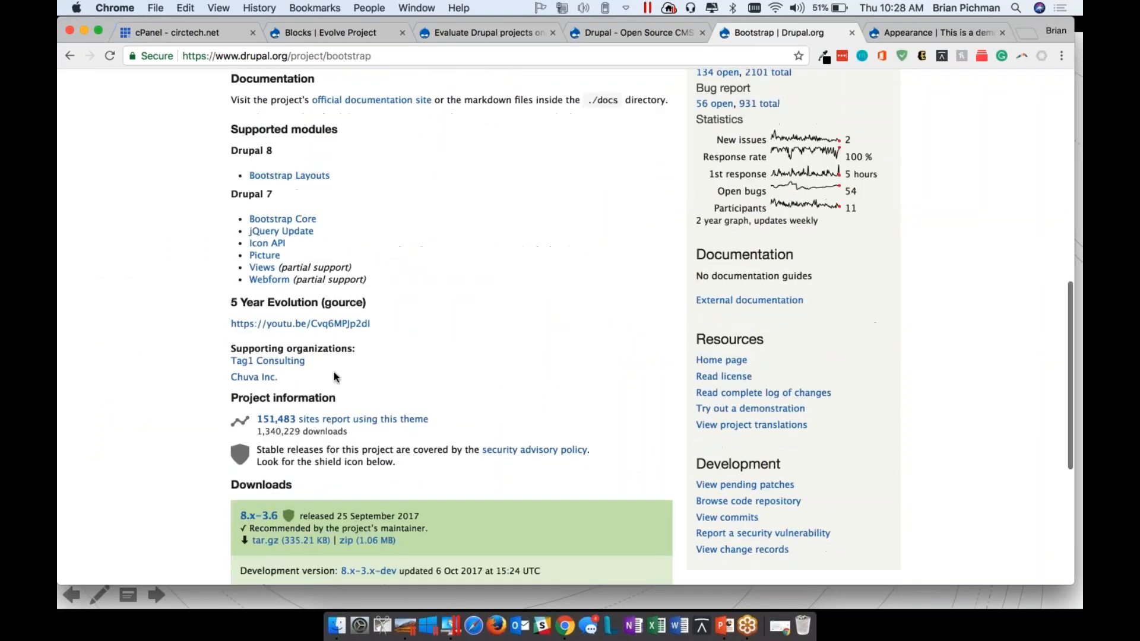
{"action": "scroll", "coordinate": [333, 372], "scroll_direction": "up", "scroll_amount": 7}
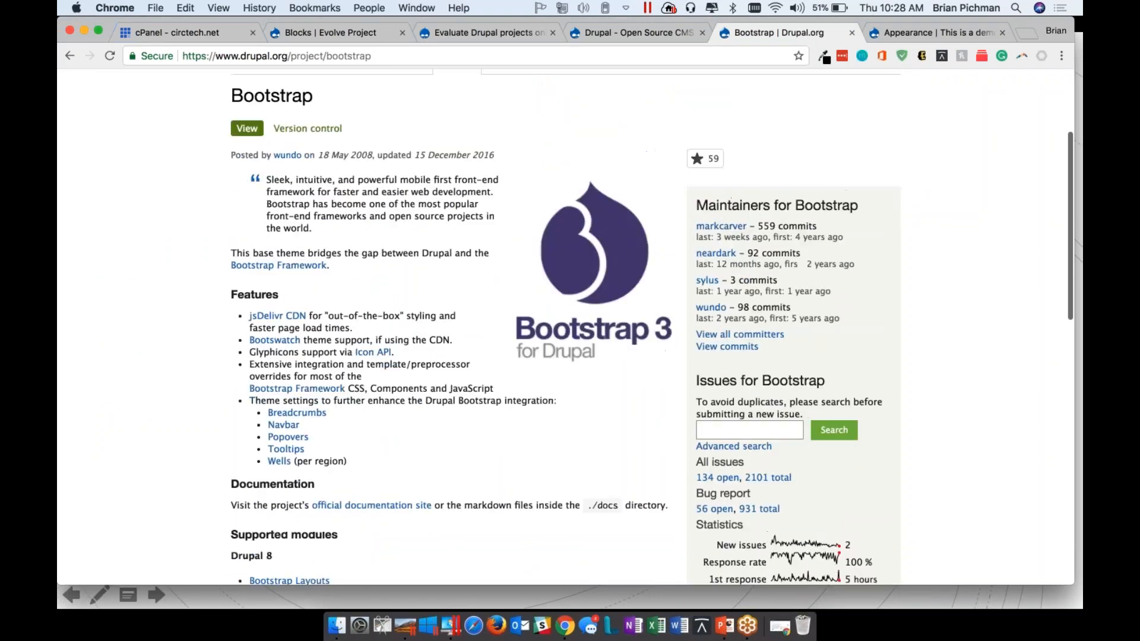
{"action": "scroll", "coordinate": [295, 350], "scroll_direction": "down", "scroll_amount": 10}
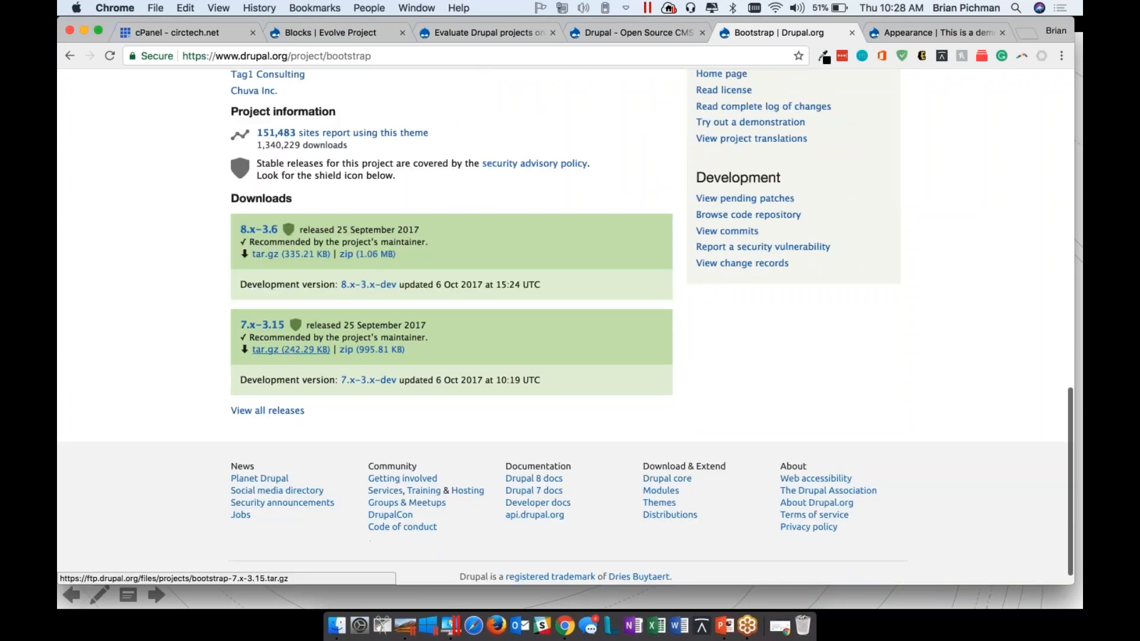
{"action": "right_click", "coordinate": [295, 350]}
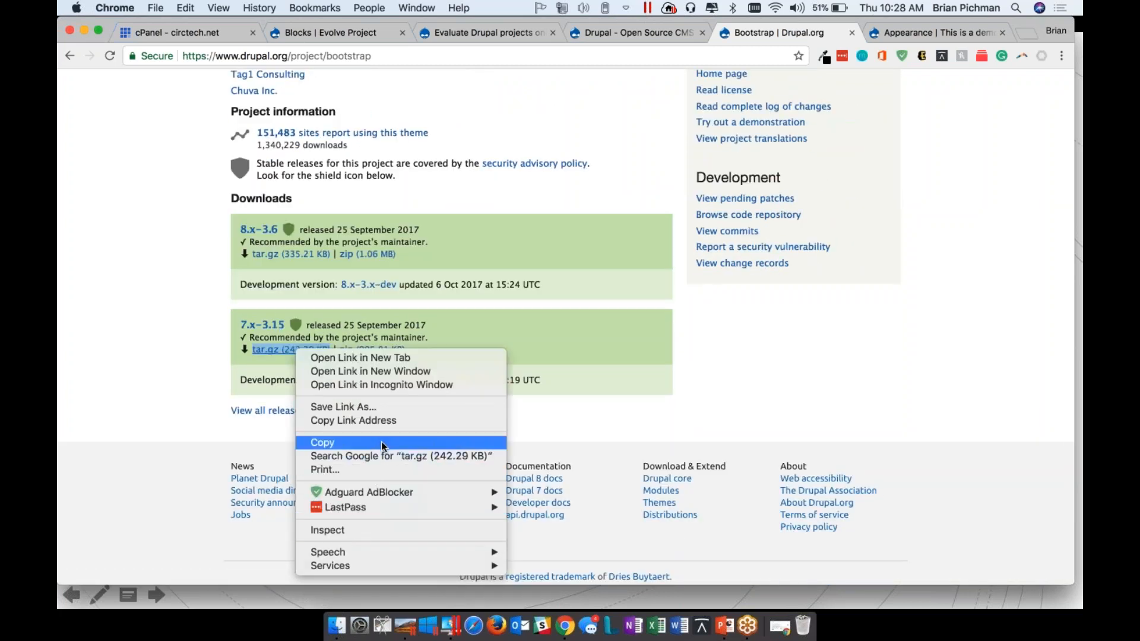
{"action": "left_click", "coordinate": [402, 278]}
Install the Bootstrap theme on the demo site using the copied archive URL
{"action": "left_click", "coordinate": [950, 34]}
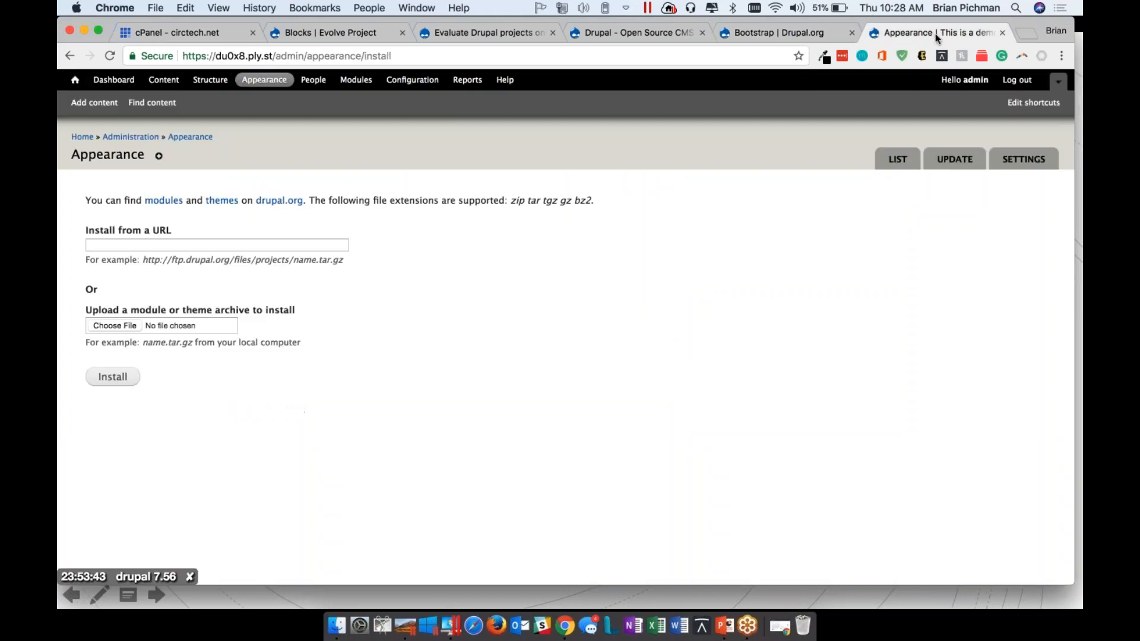
{"action": "left_click", "coordinate": [174, 244]}
{"action": "right_click", "coordinate": [175, 243]}
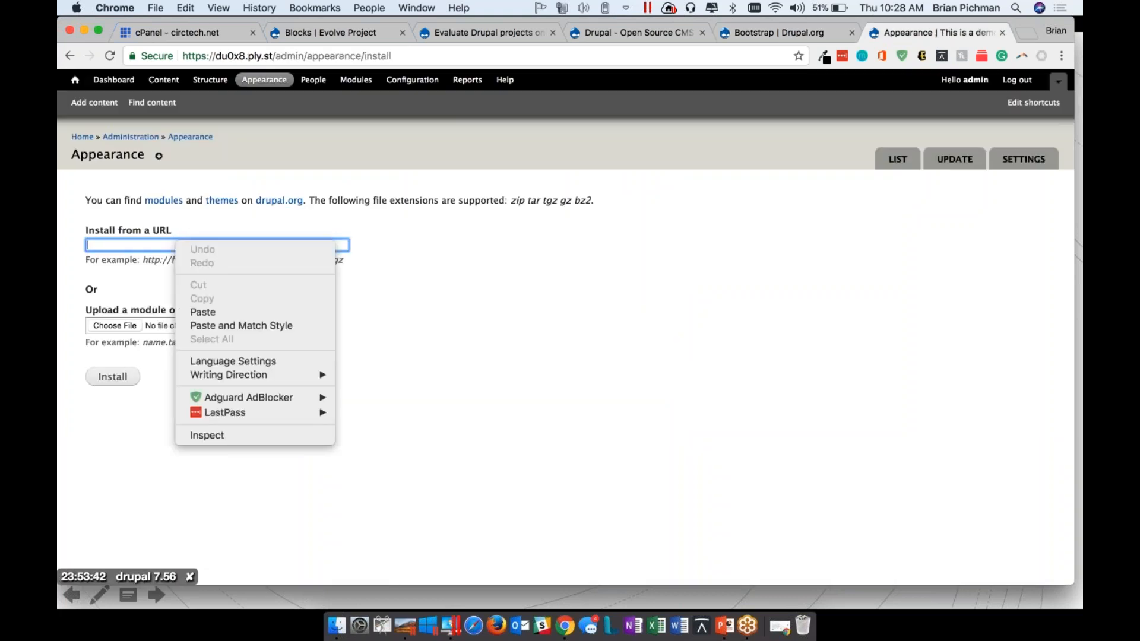
{"action": "left_click", "coordinate": [190, 311]}
{"action": "left_click", "coordinate": [113, 376]}
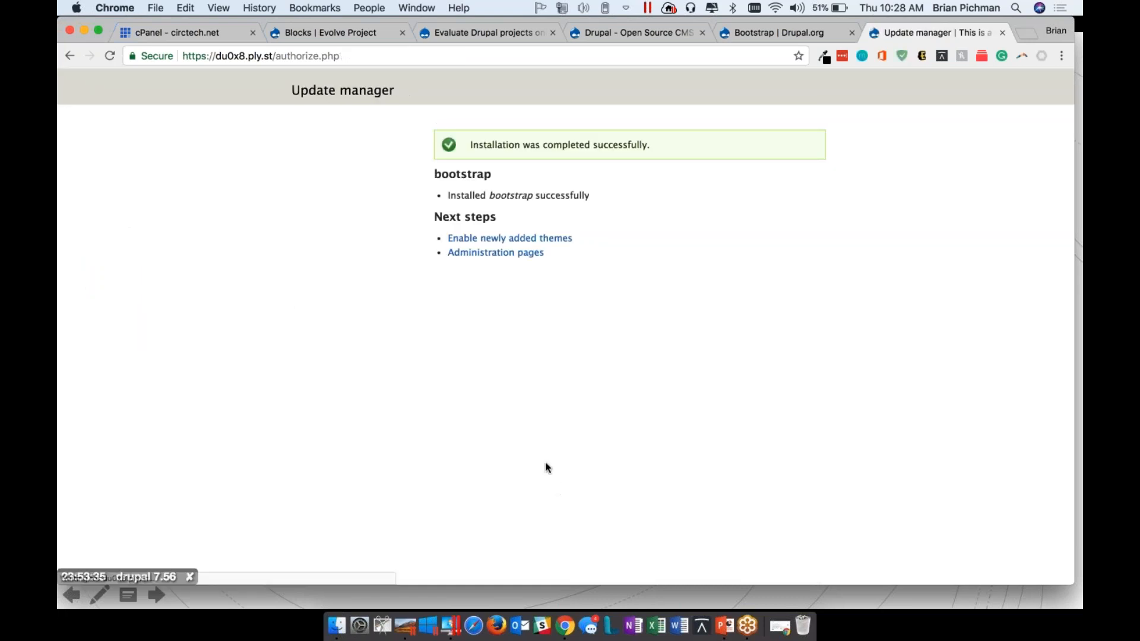
Enable the newly added Bootstrap 7.x-3.15 theme and make it the site's default theme
{"action": "left_click", "coordinate": [555, 239]}
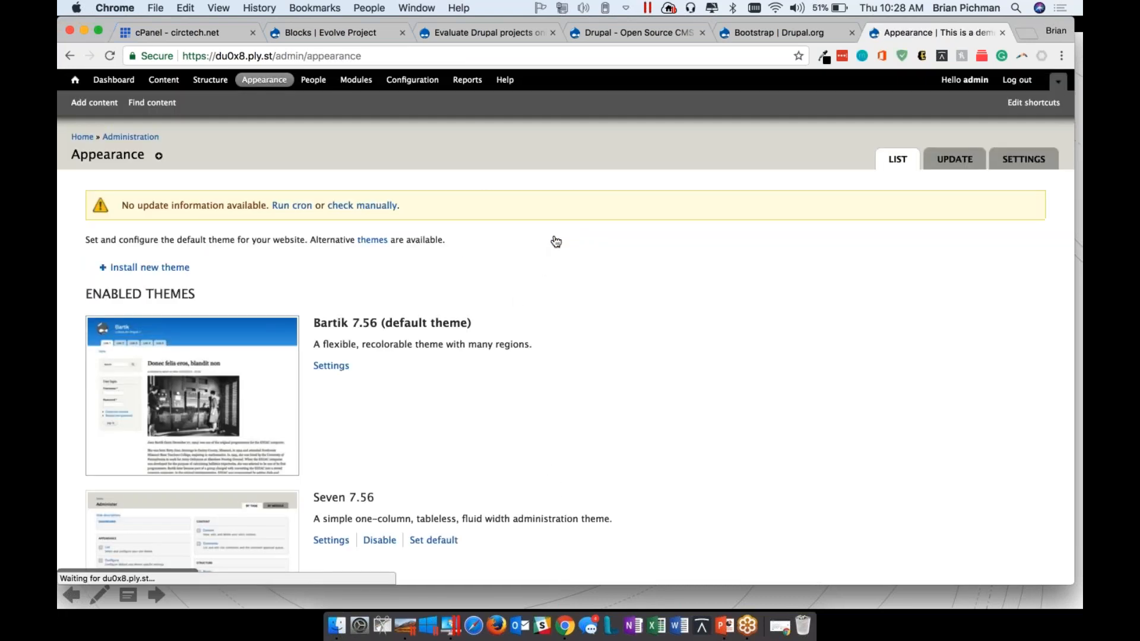
{"action": "scroll", "coordinate": [277, 398], "scroll_direction": "down", "scroll_amount": 3}
{"action": "scroll", "coordinate": [277, 399], "scroll_direction": "down", "scroll_amount": 5}
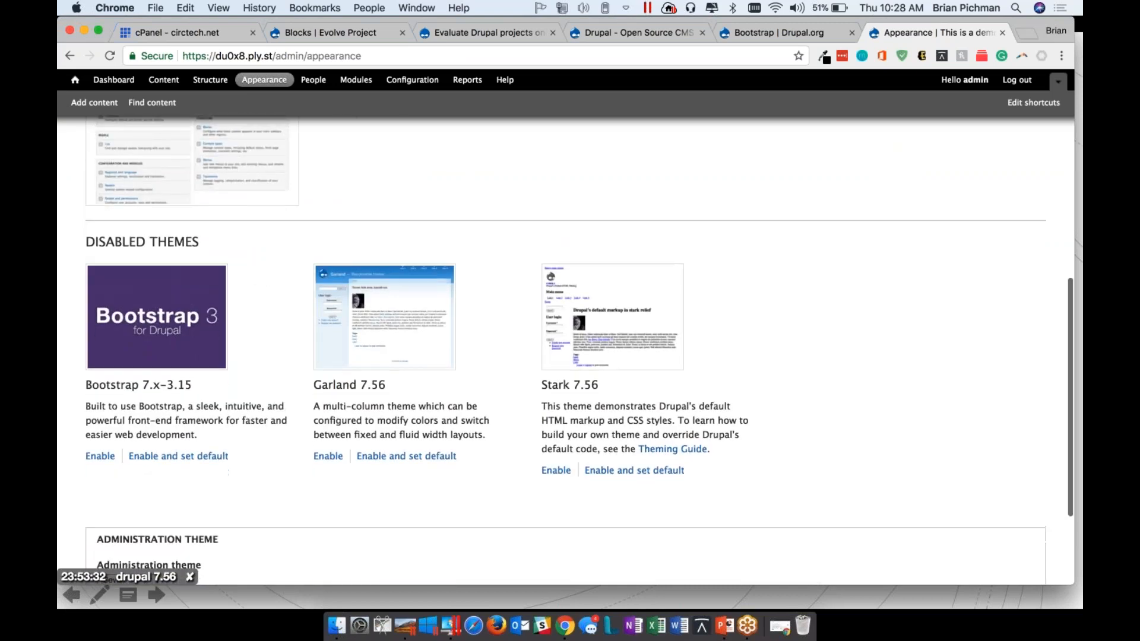
{"action": "left_click", "coordinate": [100, 457]}
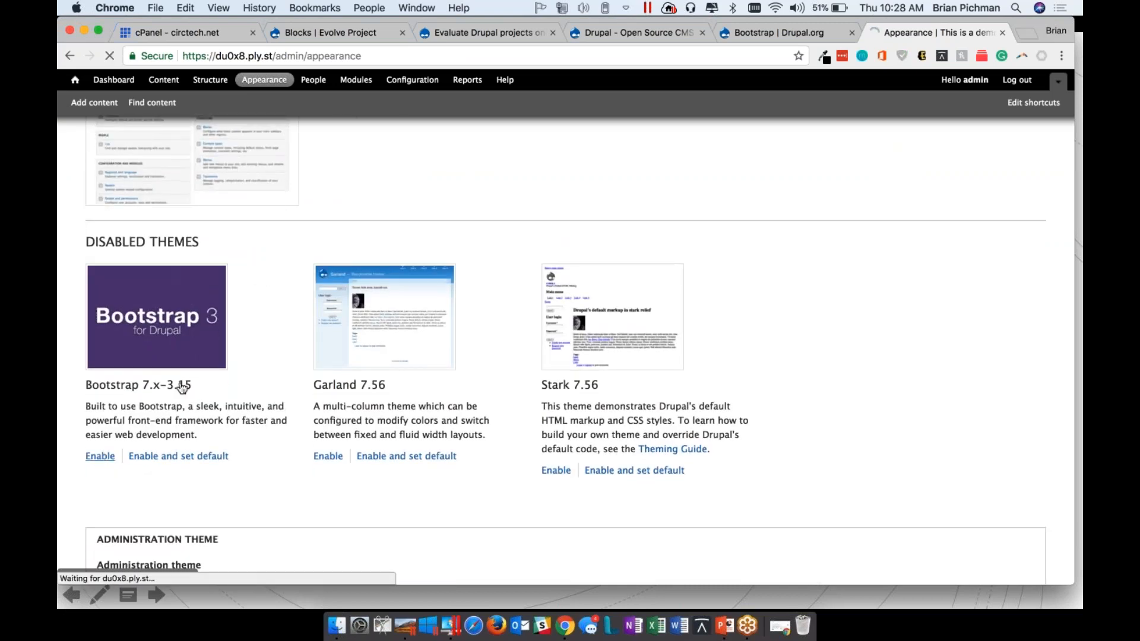
{"action": "scroll", "coordinate": [566, 350], "scroll_direction": "down", "scroll_amount": 5}
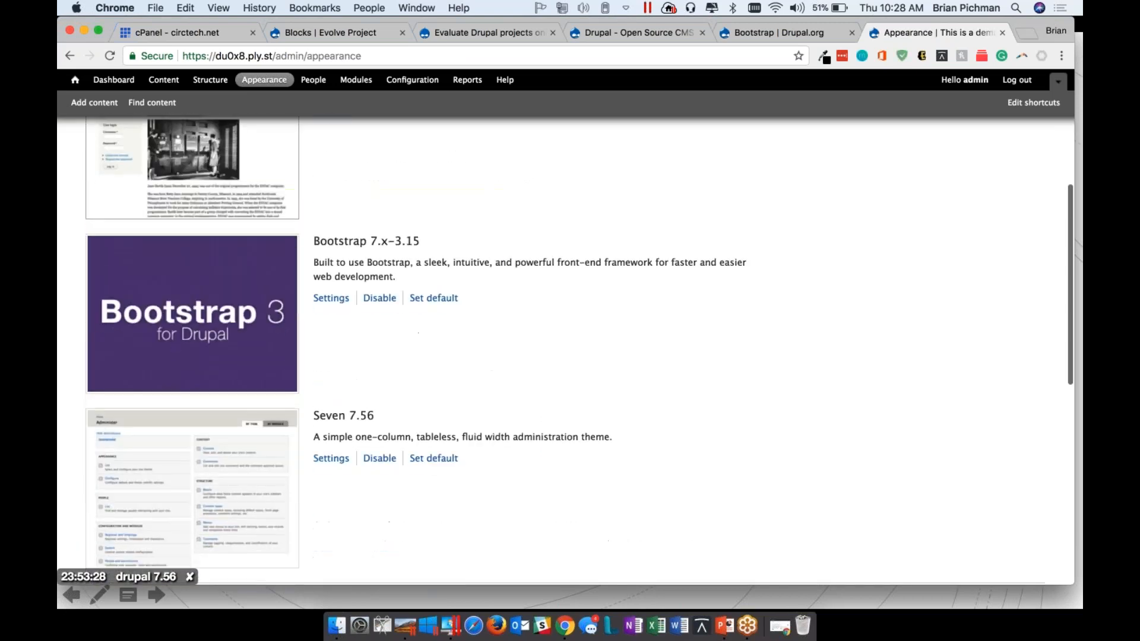
{"action": "left_click", "coordinate": [434, 299]}
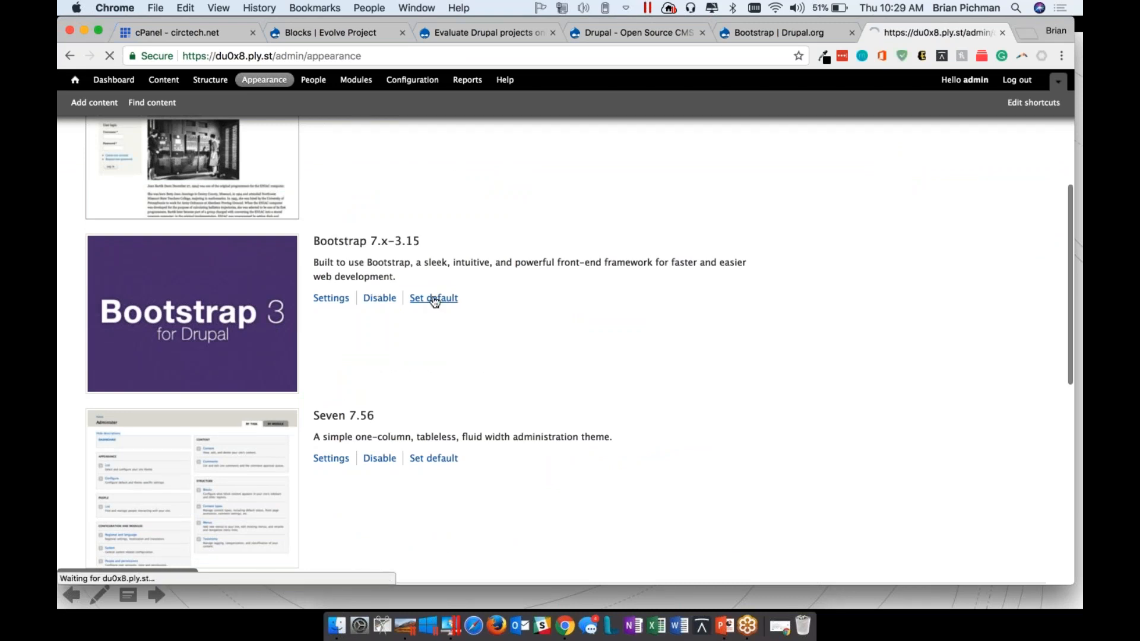
Check the Home and About Us pages under the new theme and examine the Bootstrap theme's block regions
{"action": "left_click", "coordinate": [75, 83]}
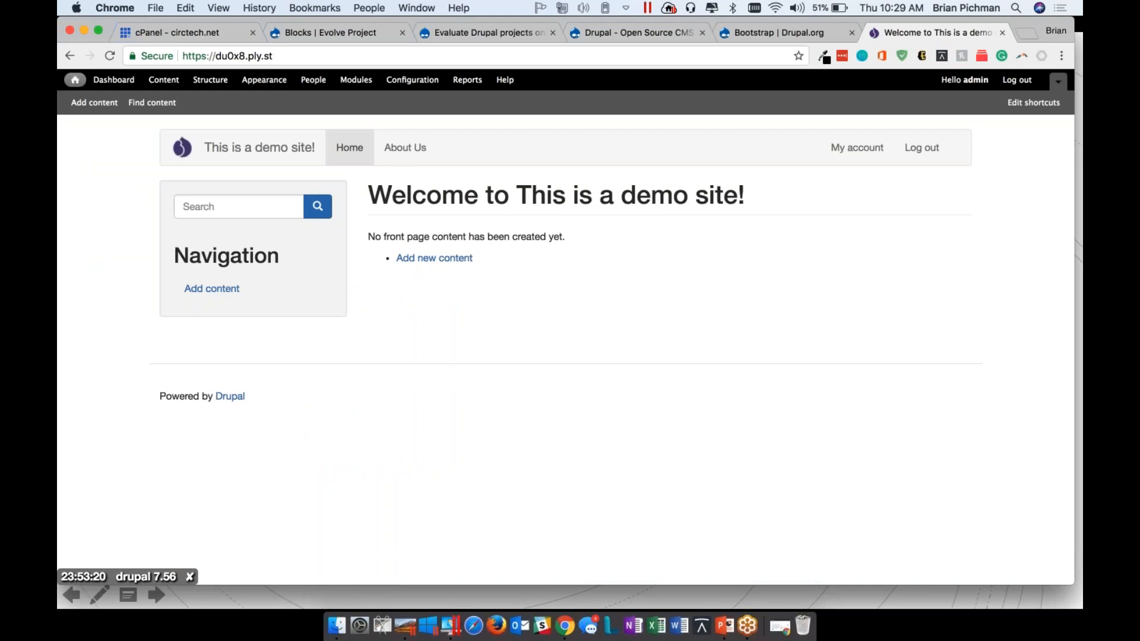
{"action": "left_click", "coordinate": [396, 151]}
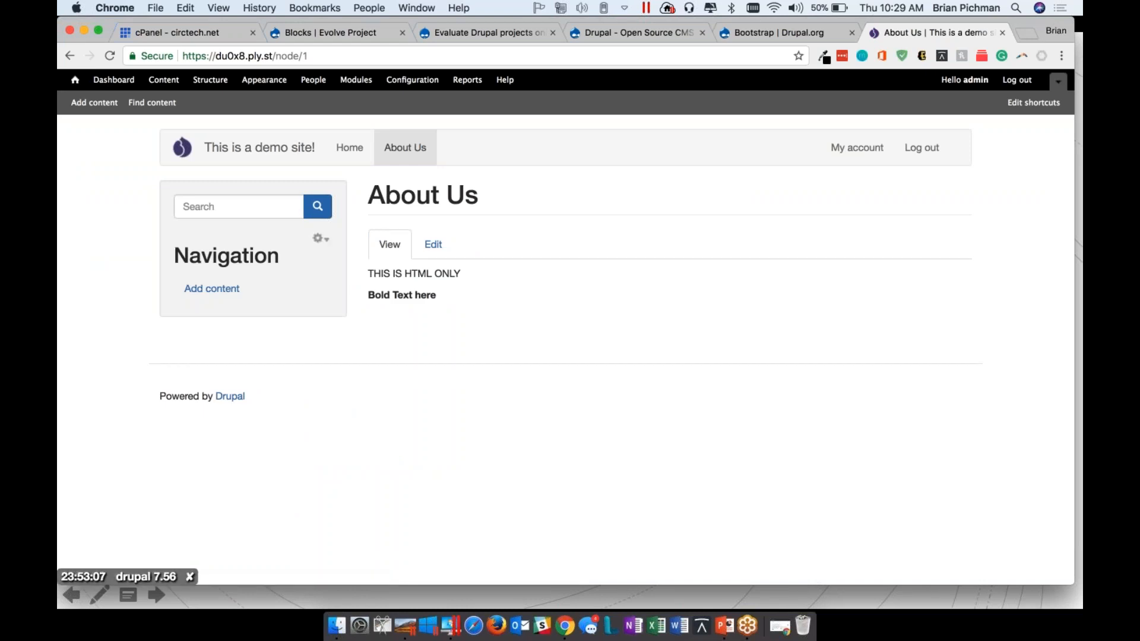
{"action": "left_click", "coordinate": [228, 82]}
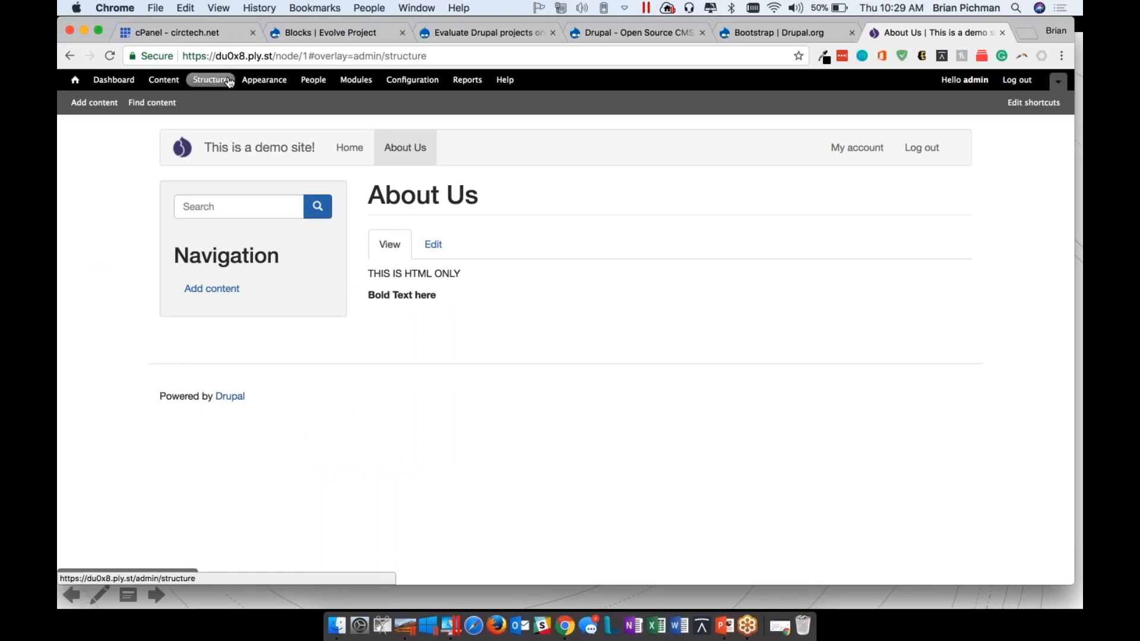
{"action": "left_click", "coordinate": [173, 201]}
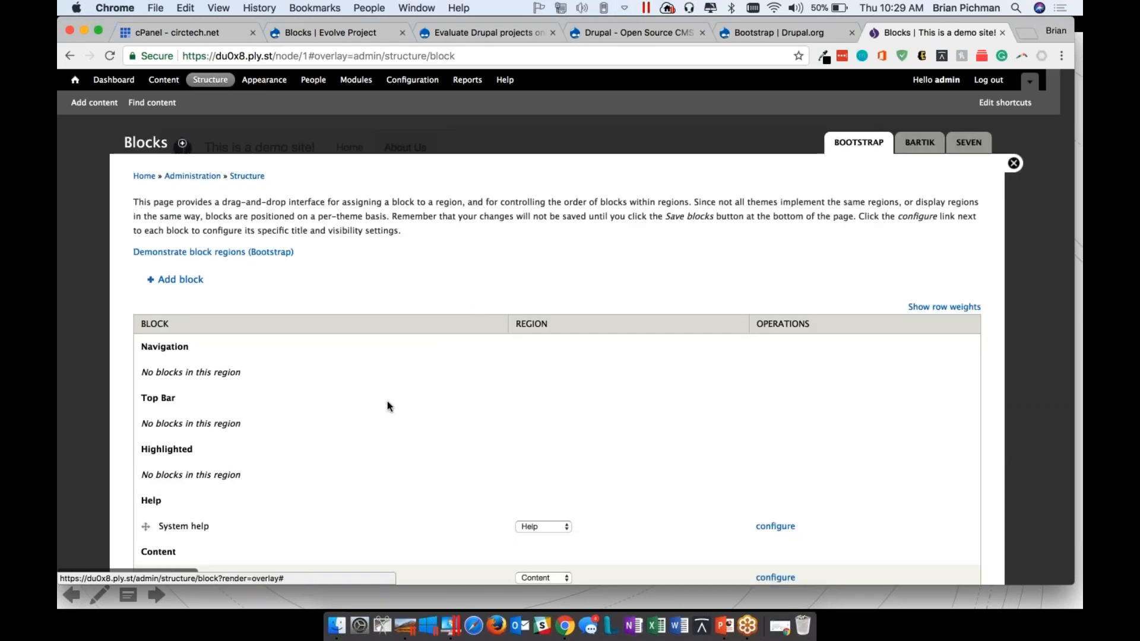
{"action": "scroll", "coordinate": [387, 402], "scroll_direction": "down", "scroll_amount": 5}
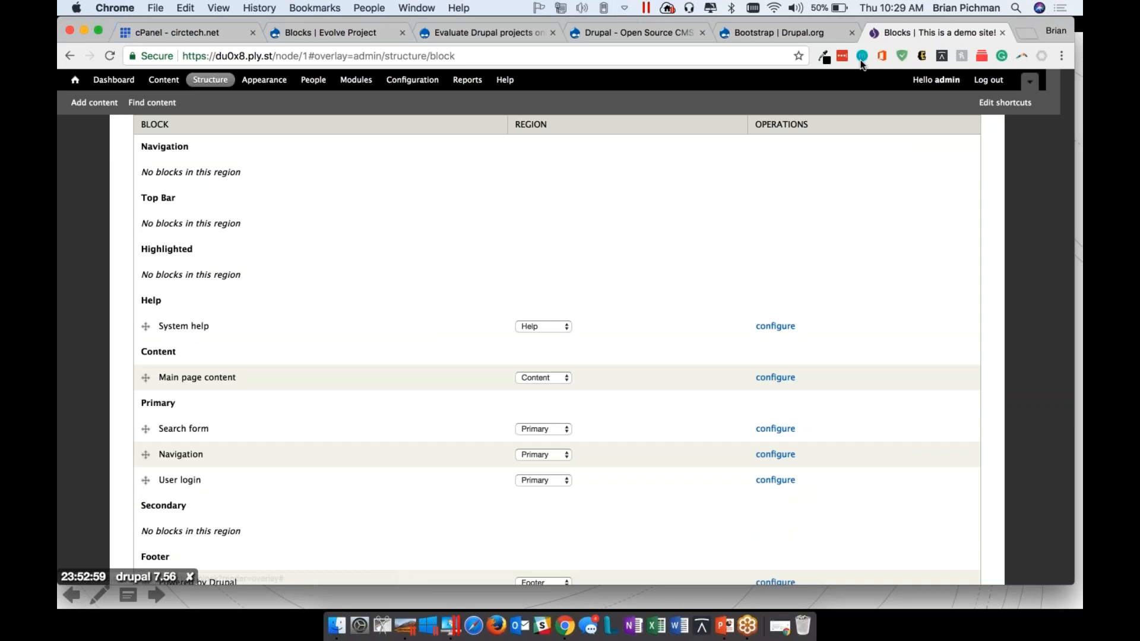
{"action": "left_click", "coordinate": [859, 59]}
{"action": "scroll", "coordinate": [422, 297], "scroll_direction": "down", "scroll_amount": 7}
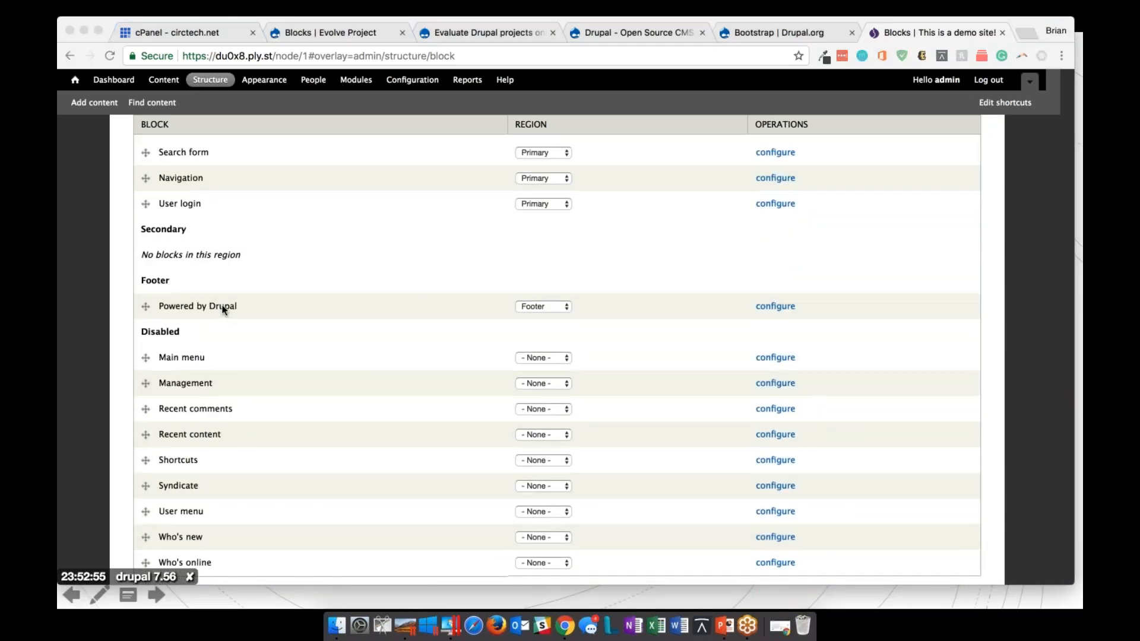
{"action": "scroll", "coordinate": [491, 296], "scroll_direction": "up", "scroll_amount": 10}
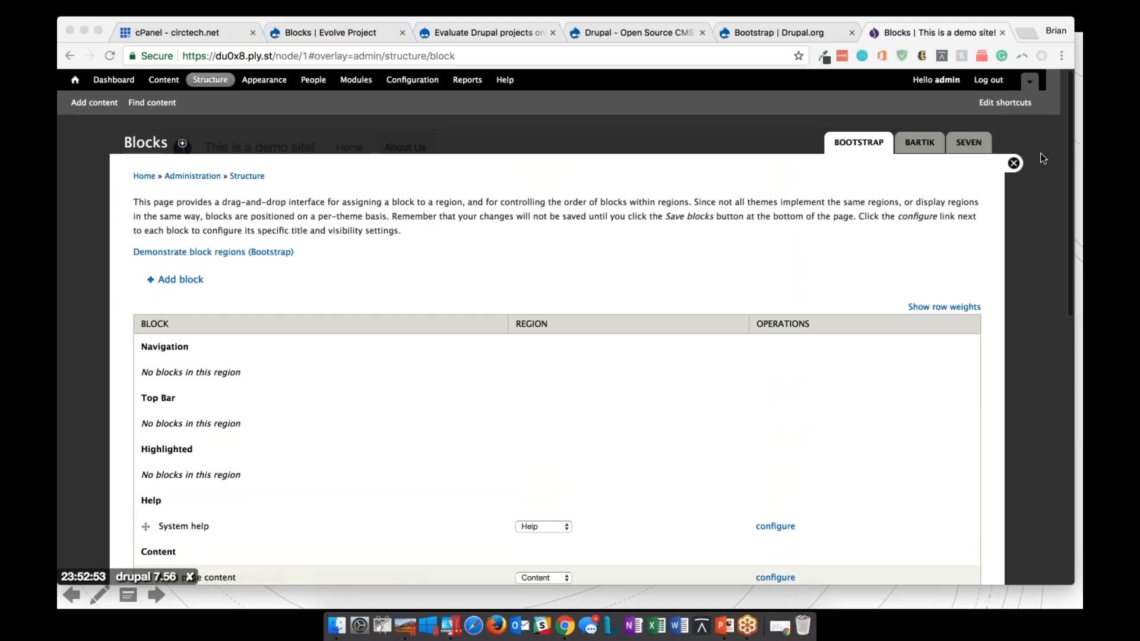
{"action": "left_click", "coordinate": [1014, 163]}
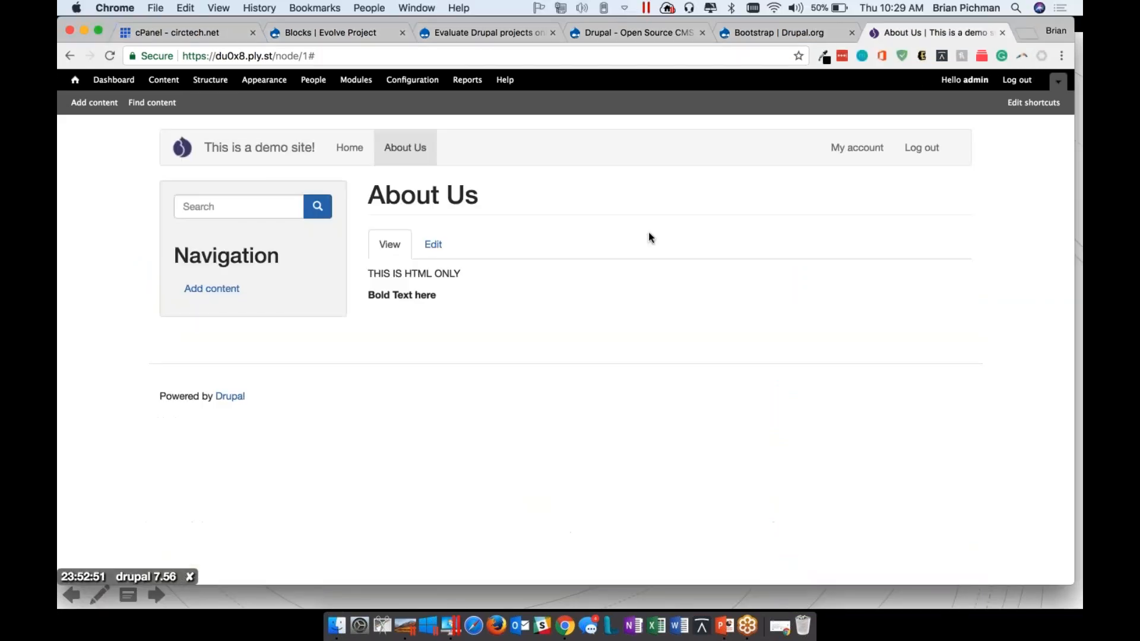
{"action": "left_click_drag", "start_coordinate": [442, 408], "coordinate": [133, 381]}
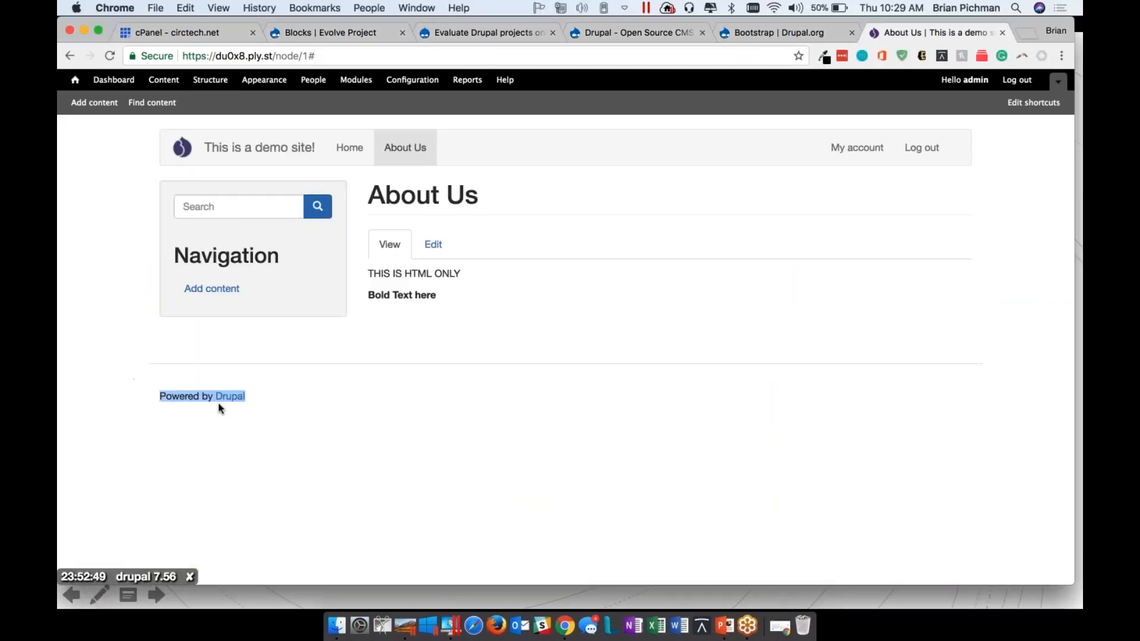
Open the configuration of the Powered by Drupal block from the site's block layout
{"action": "left_click", "coordinate": [211, 79]}
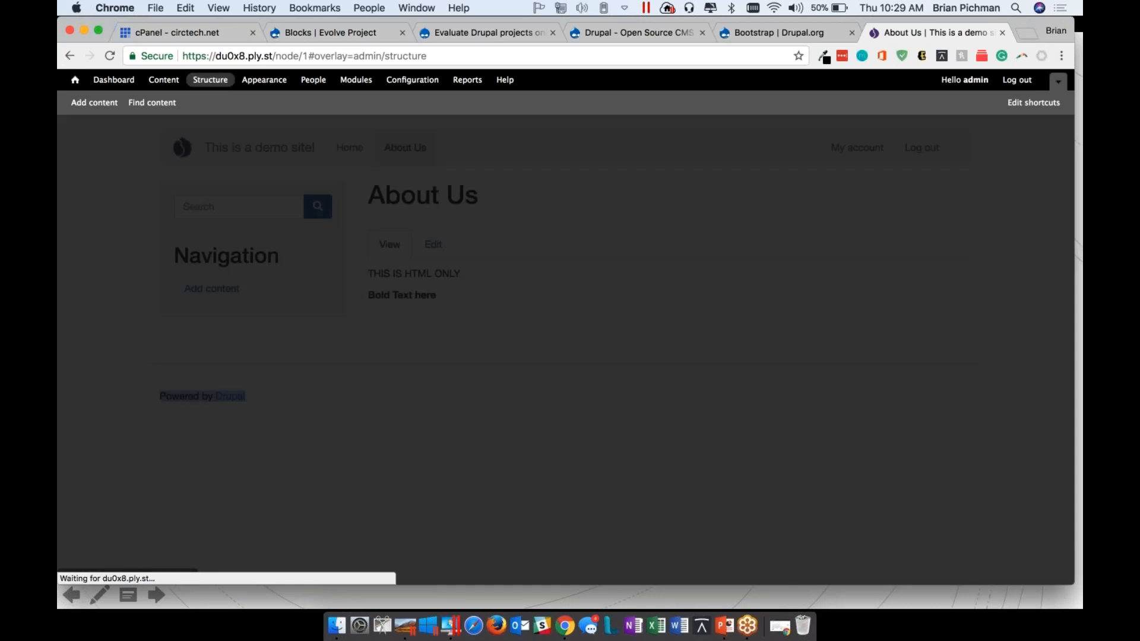
{"action": "left_click", "coordinate": [172, 201]}
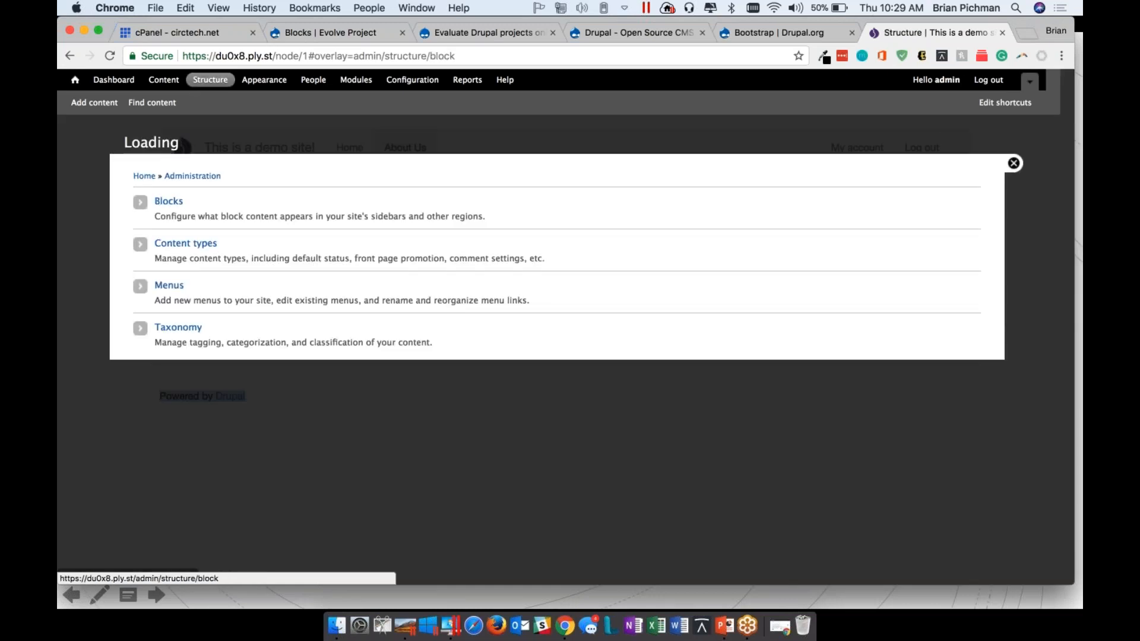
{"action": "scroll", "coordinate": [479, 368], "scroll_direction": "down", "scroll_amount": 5}
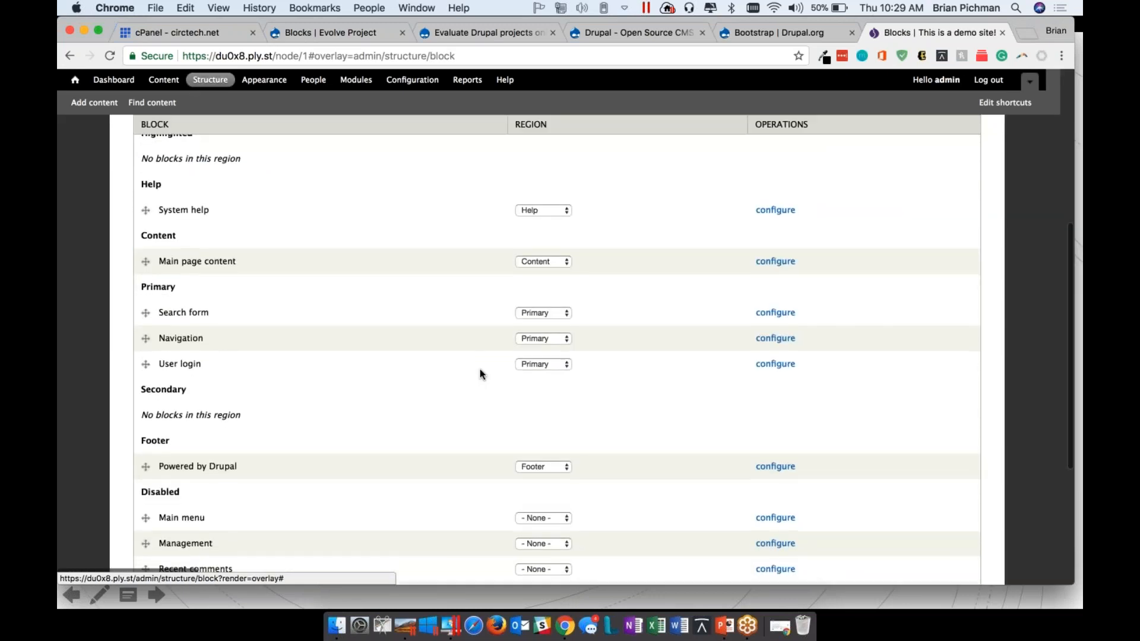
{"action": "scroll", "coordinate": [639, 272], "scroll_direction": "down", "scroll_amount": 3}
{"action": "left_click", "coordinate": [775, 267]}
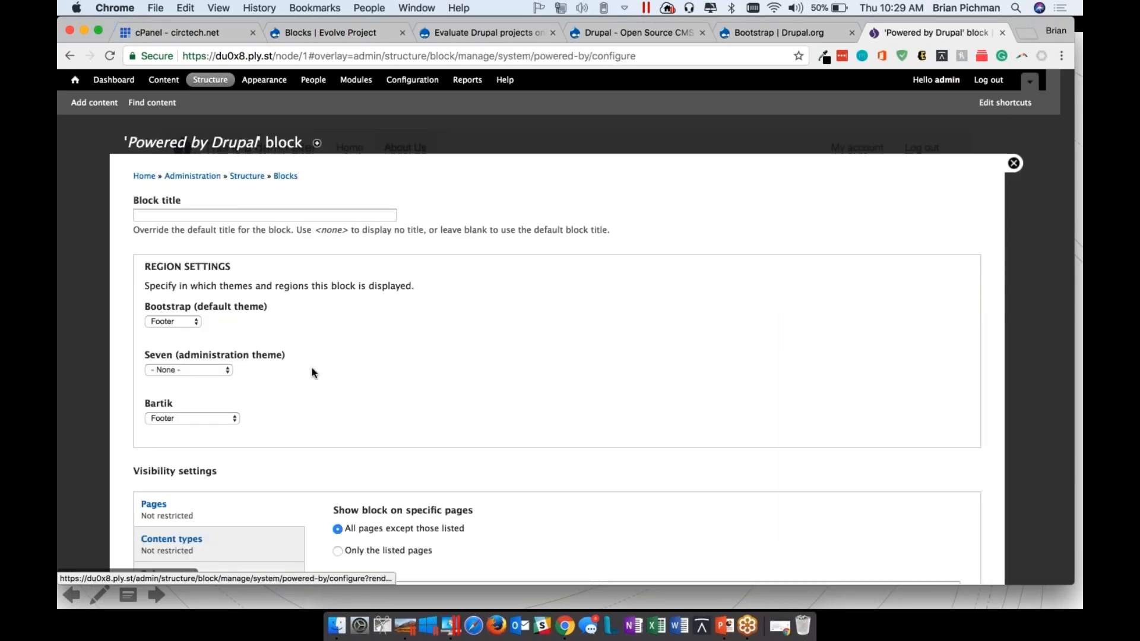
Set the Powered by Drupal block's region to None for the Bootstrap theme, save the block and return to the About Us page
{"action": "scroll", "coordinate": [313, 373], "scroll_direction": "down", "scroll_amount": 4}
{"action": "scroll", "coordinate": [313, 372], "scroll_direction": "up", "scroll_amount": 4}
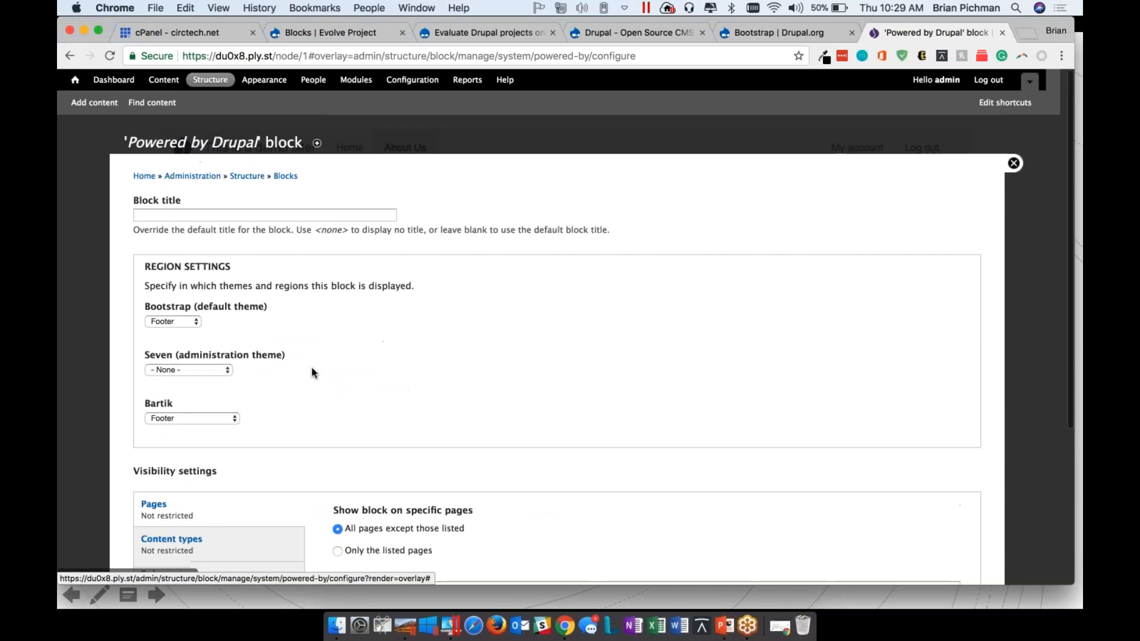
{"action": "left_click", "coordinate": [170, 323]}
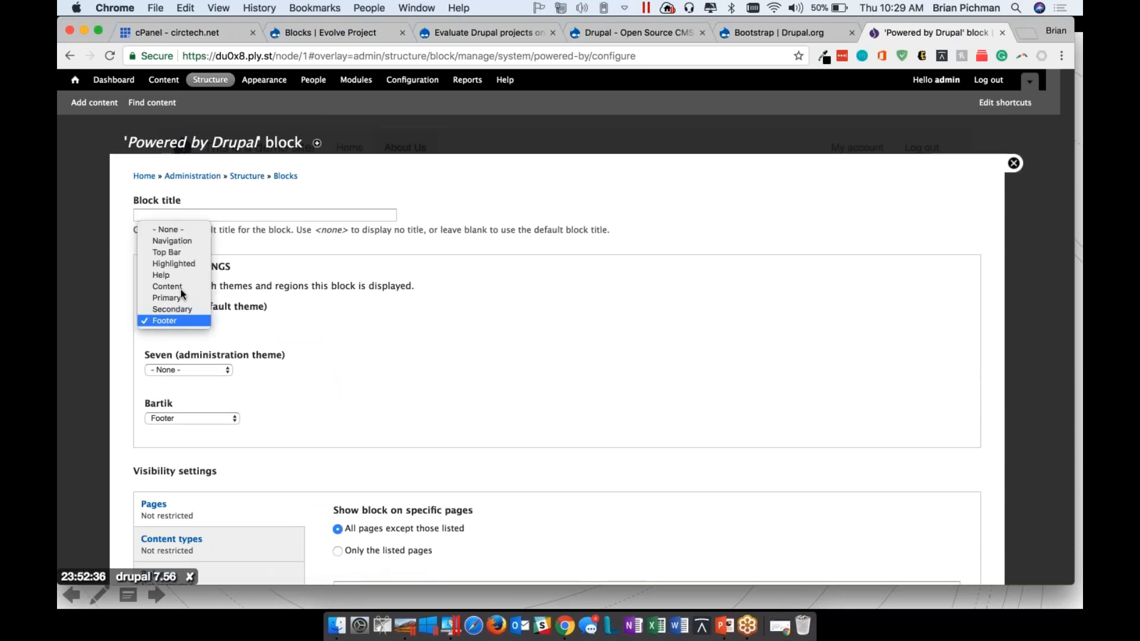
{"action": "left_click", "coordinate": [187, 226]}
{"action": "scroll", "coordinate": [436, 418], "scroll_direction": "down", "scroll_amount": 4}
{"action": "left_click", "coordinate": [171, 519]}
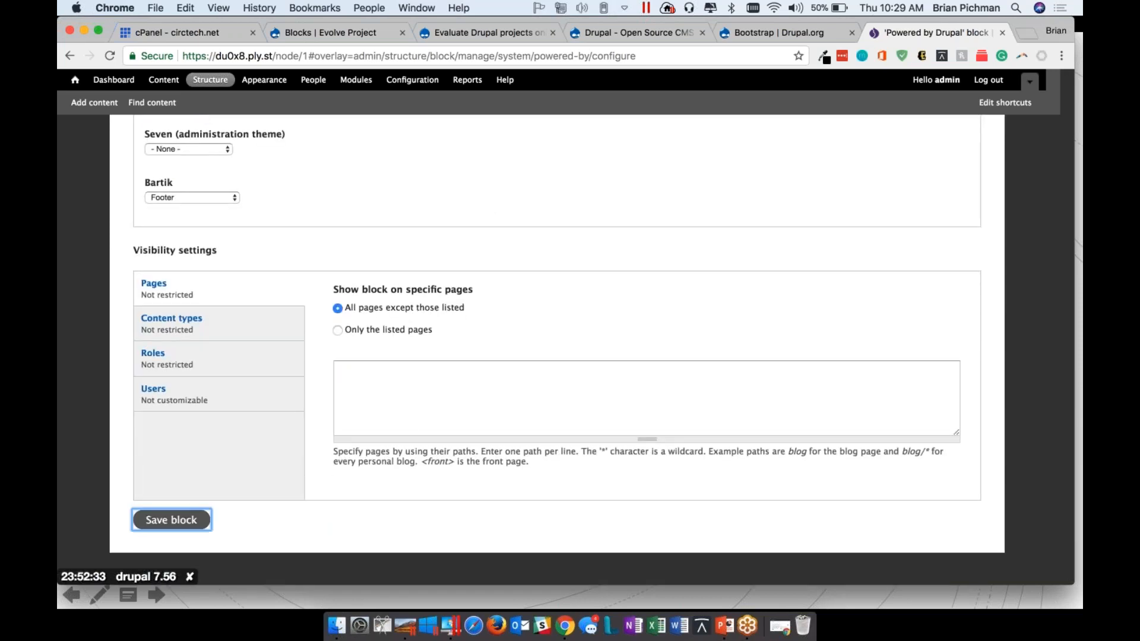
{"action": "left_click", "coordinate": [1013, 164]}
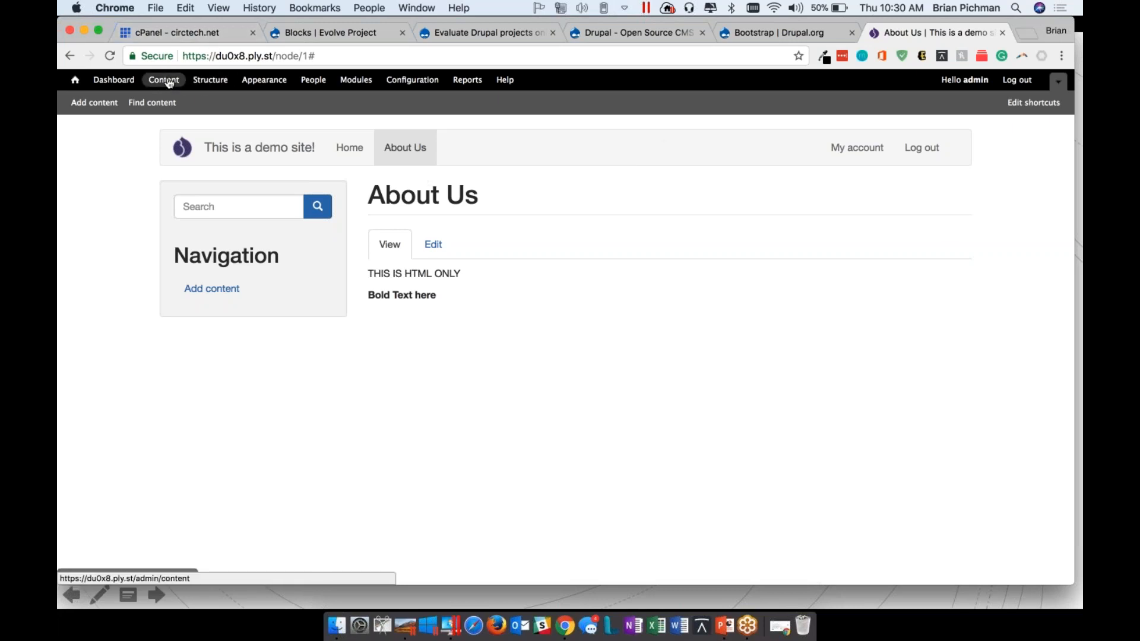
Examine the Bootstrap theme's block region demonstration, exit it and return to the site's Home page
{"action": "left_click", "coordinate": [225, 86]}
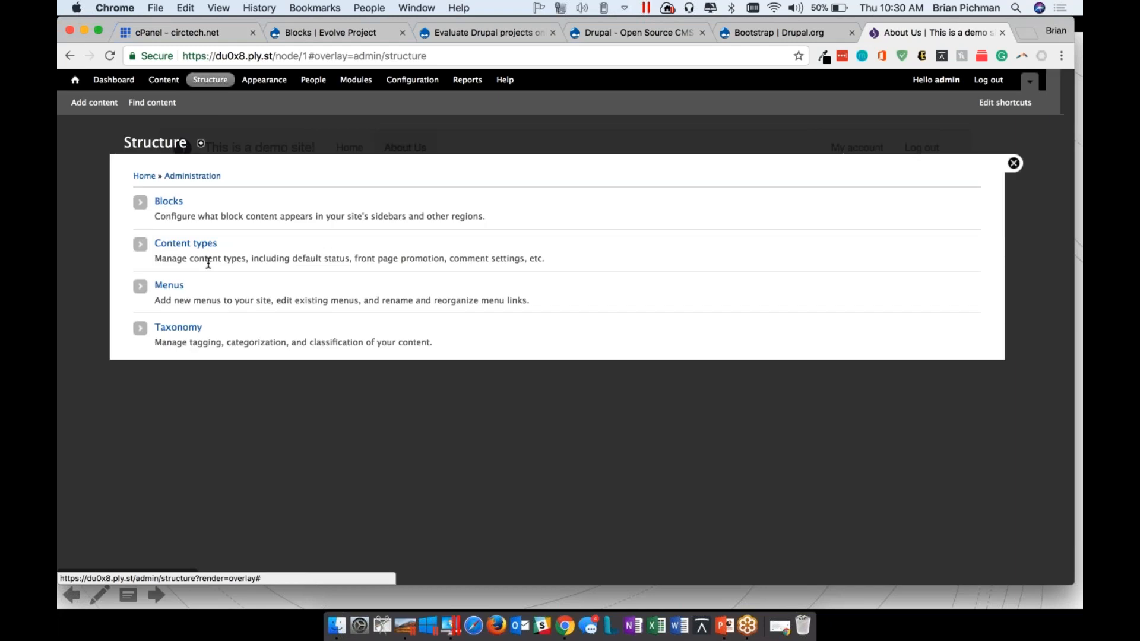
{"action": "left_click", "coordinate": [173, 204]}
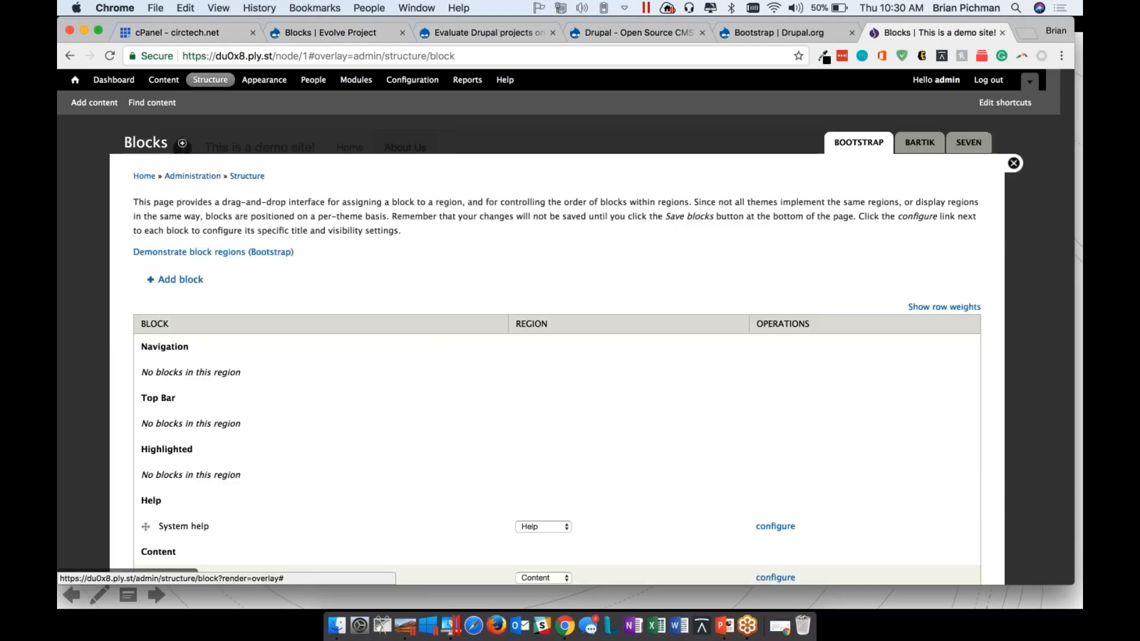
{"action": "left_click", "coordinate": [151, 254]}
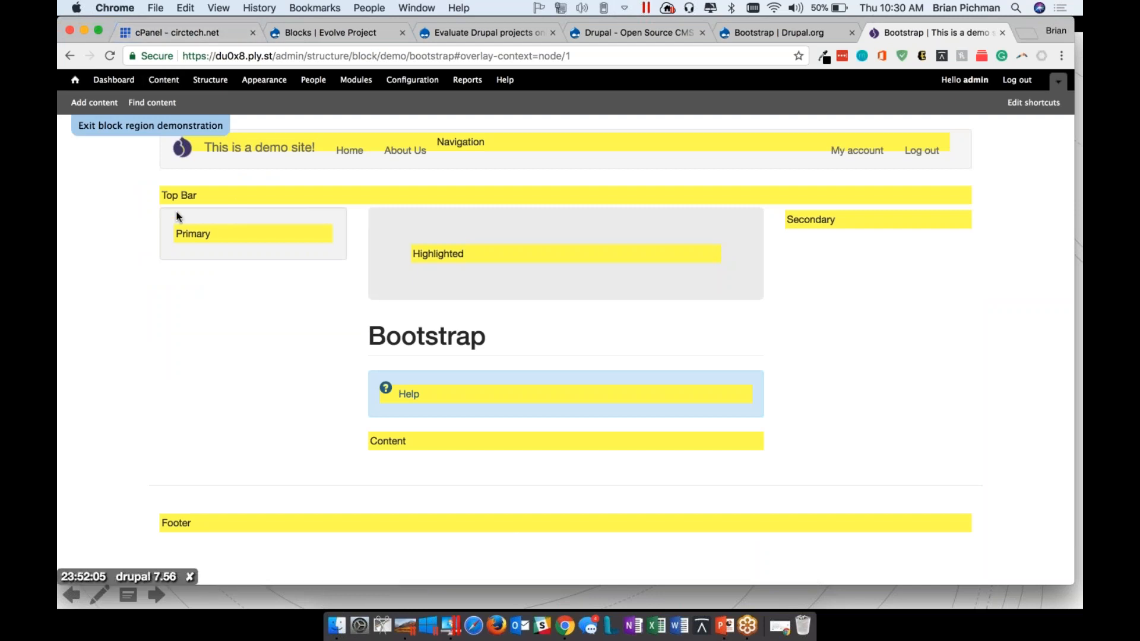
{"action": "left_click", "coordinate": [152, 125]}
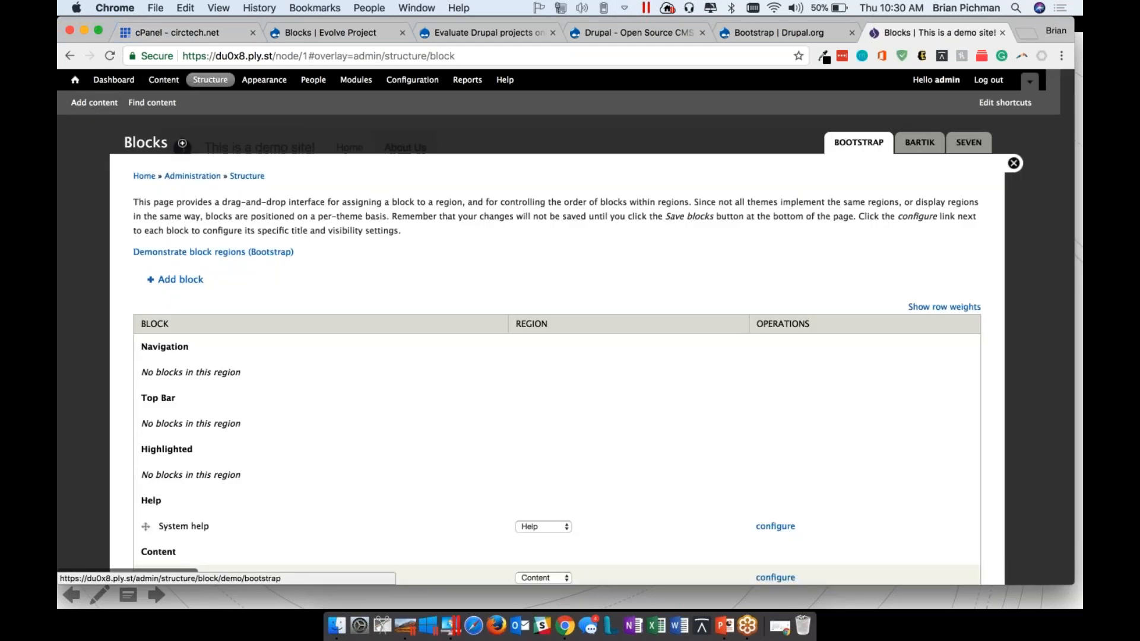
{"action": "left_click", "coordinate": [1014, 164]}
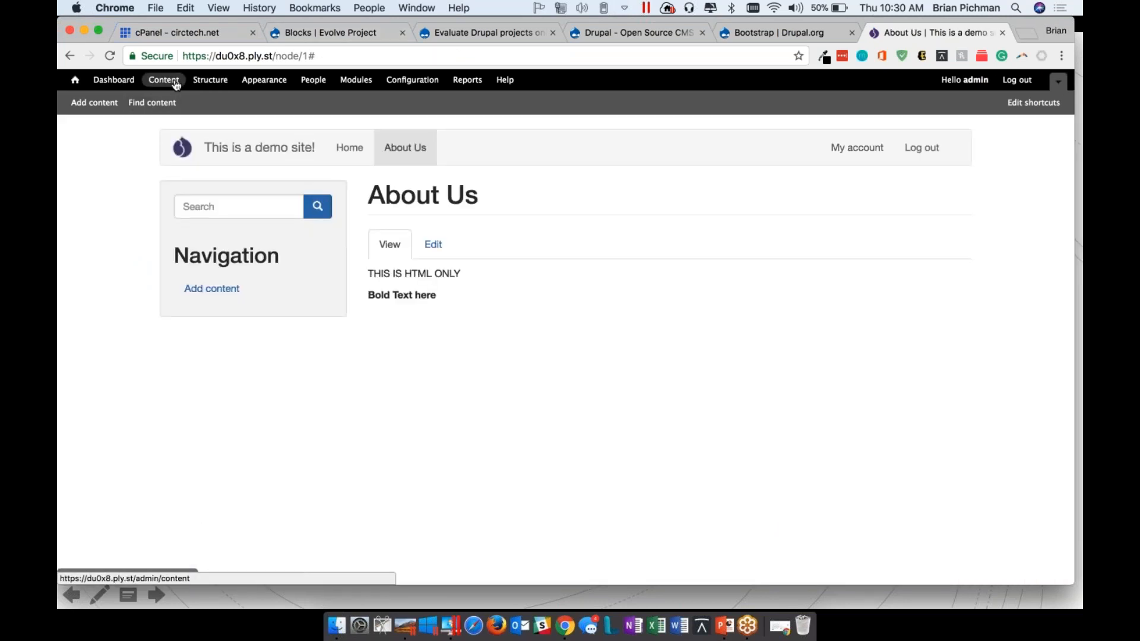
{"action": "left_click", "coordinate": [363, 154]}
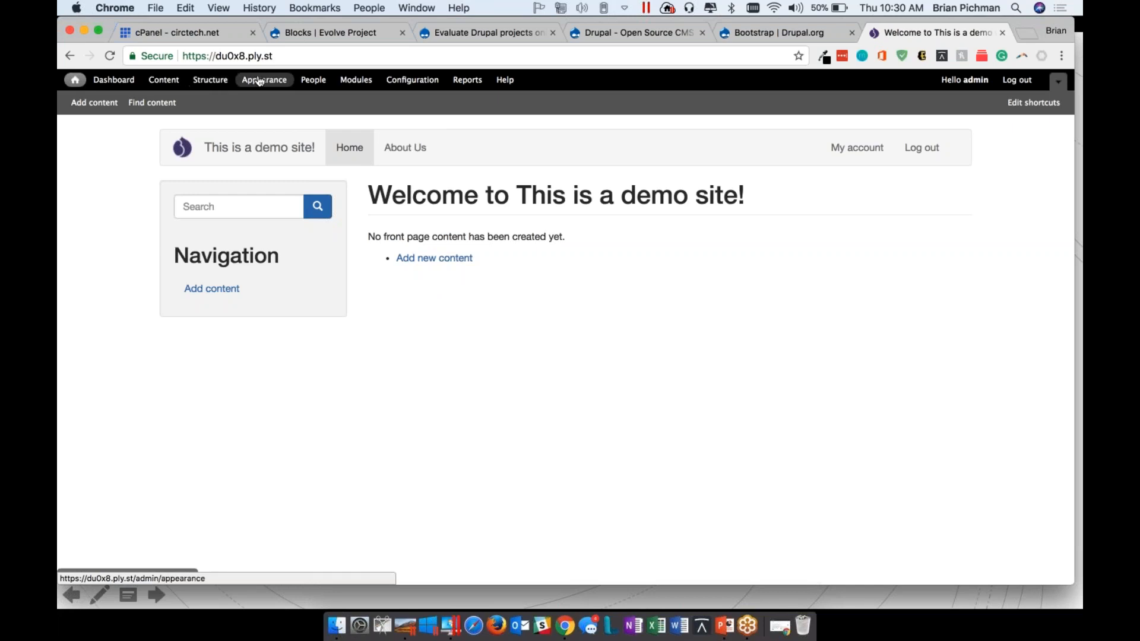
Move the Navigation block to the Secondary region, save the block layout and return to the Home page
{"action": "left_click", "coordinate": [210, 80]}
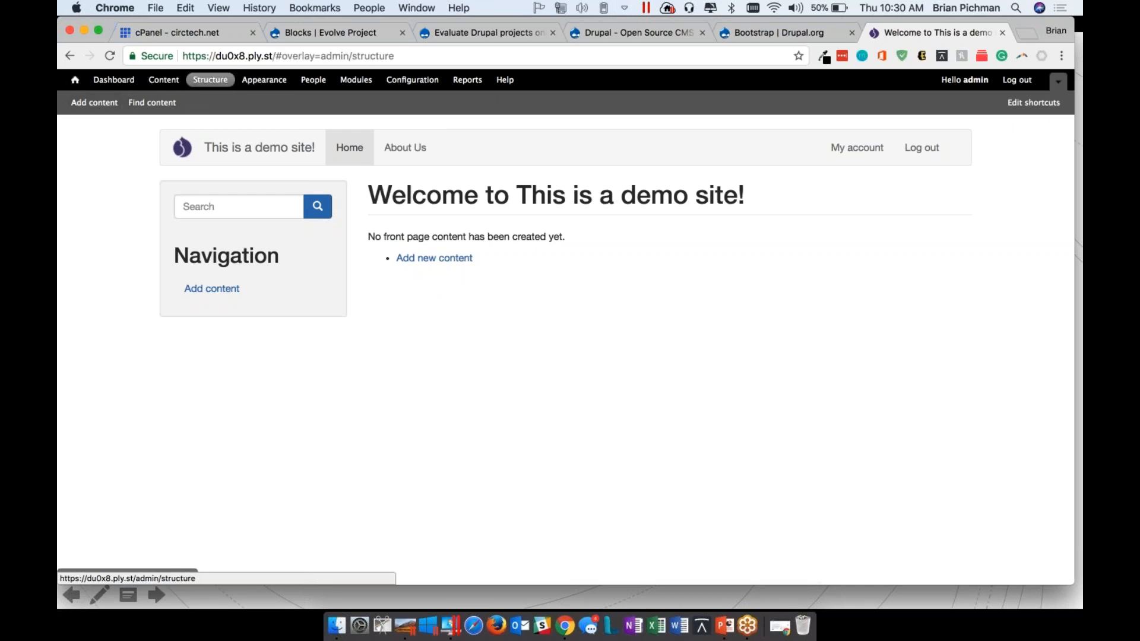
{"action": "left_click", "coordinate": [169, 201]}
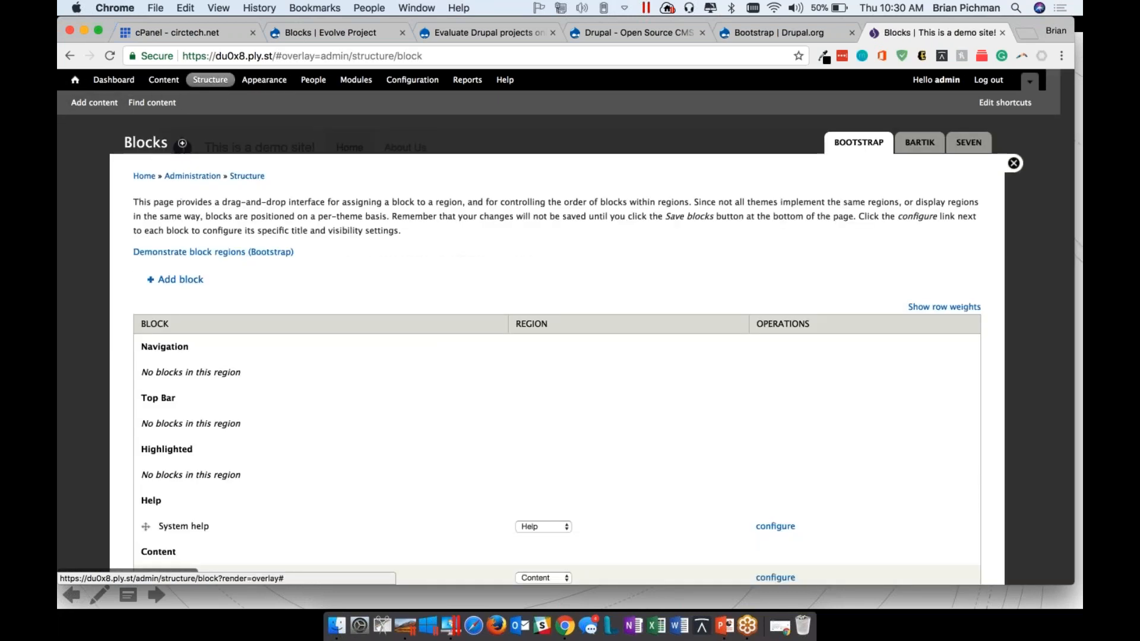
{"action": "scroll", "coordinate": [491, 331], "scroll_direction": "down", "scroll_amount": 5}
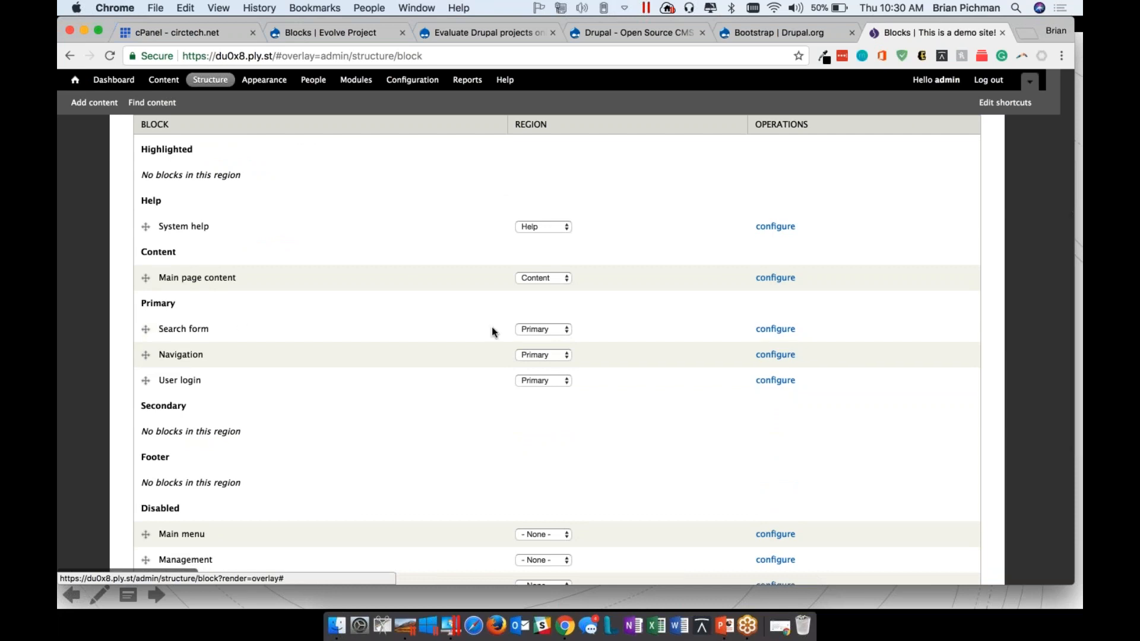
{"action": "left_click", "coordinate": [550, 355]}
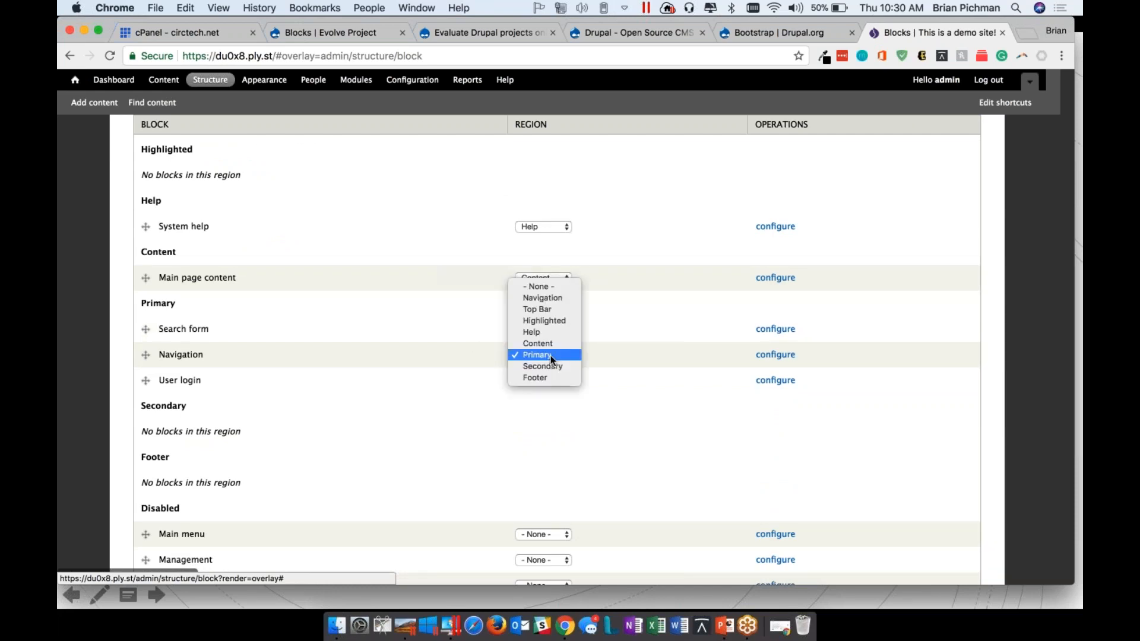
{"action": "left_click", "coordinate": [555, 364]}
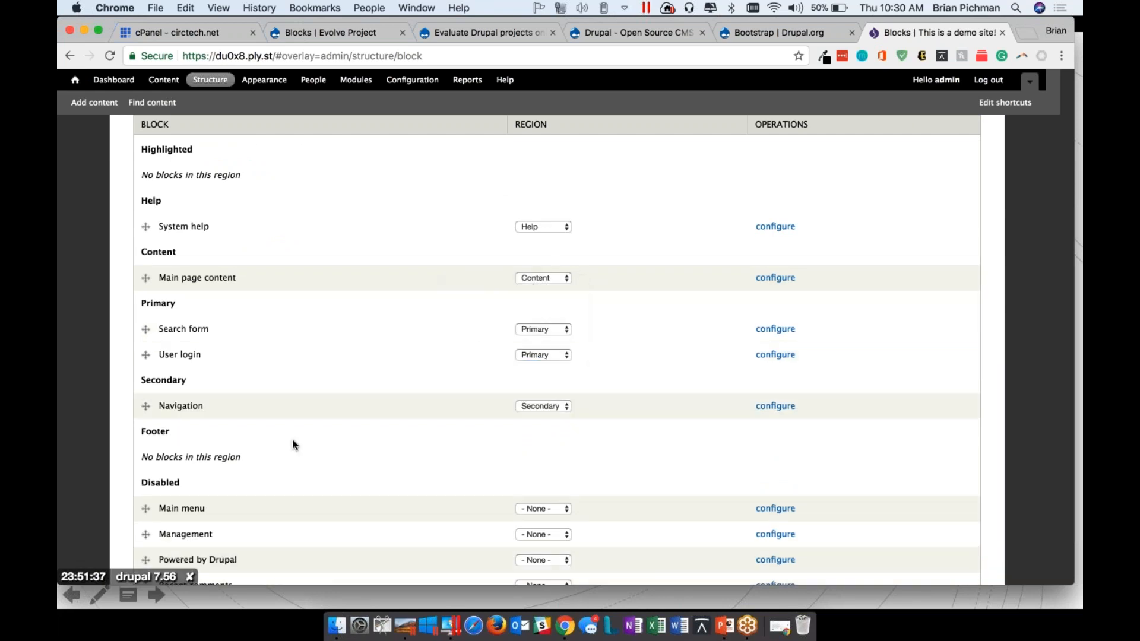
{"action": "scroll", "coordinate": [292, 439], "scroll_direction": "down", "scroll_amount": 4}
{"action": "left_click", "coordinate": [176, 520]}
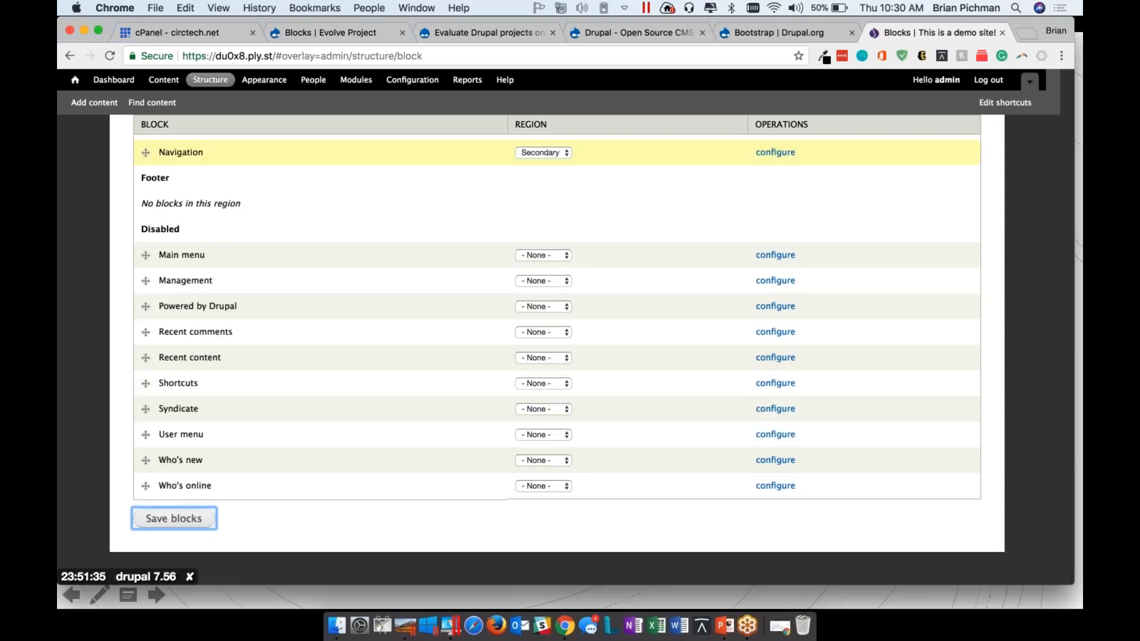
{"action": "left_click", "coordinate": [1014, 163]}
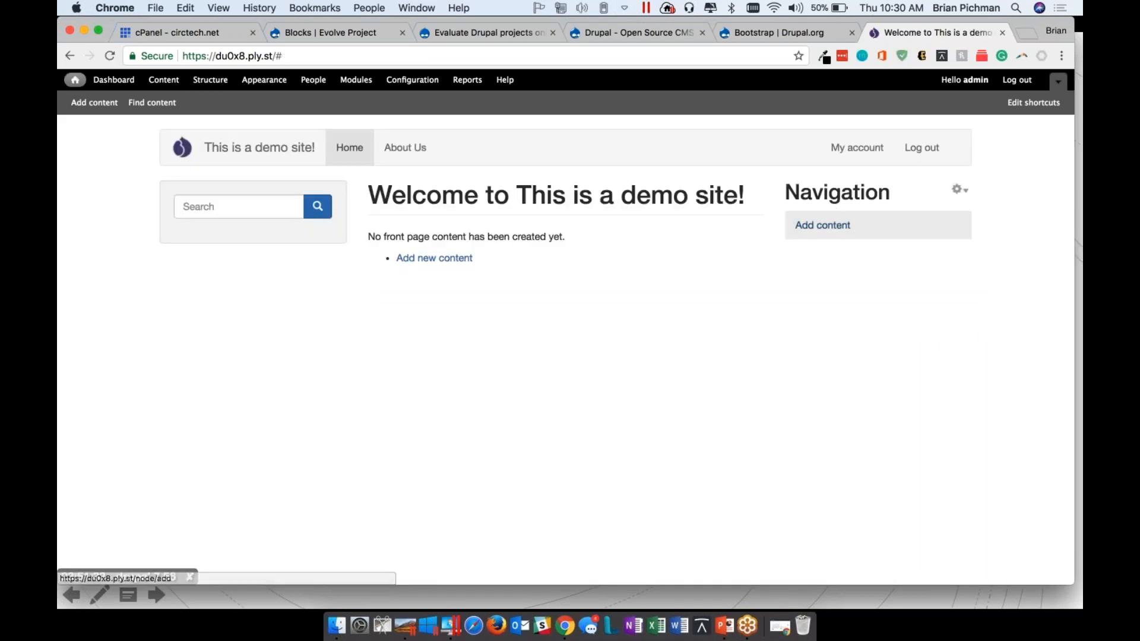
Move the Search form and User login blocks to the Secondary region with Search form above Navigation, save the blocks and return to the Home page
{"action": "left_click", "coordinate": [224, 80]}
{"action": "left_click", "coordinate": [169, 207]}
{"action": "scroll", "coordinate": [543, 314], "scroll_direction": "down", "scroll_amount": 5}
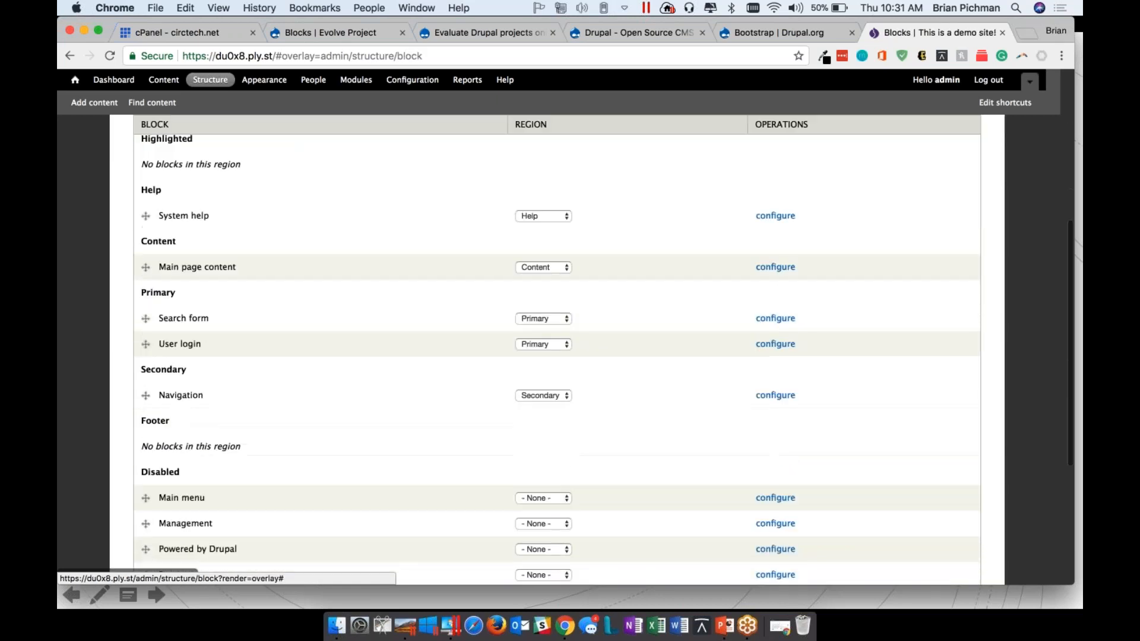
{"action": "left_click", "coordinate": [543, 314]}
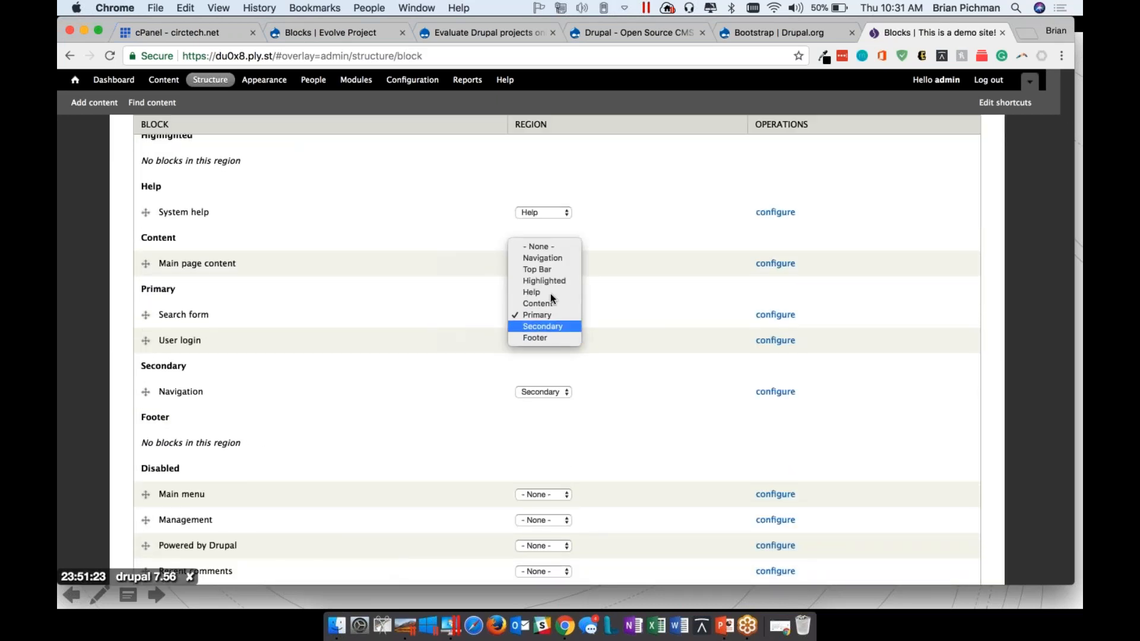
{"action": "left_click", "coordinate": [552, 325]}
{"action": "left_click", "coordinate": [551, 315]}
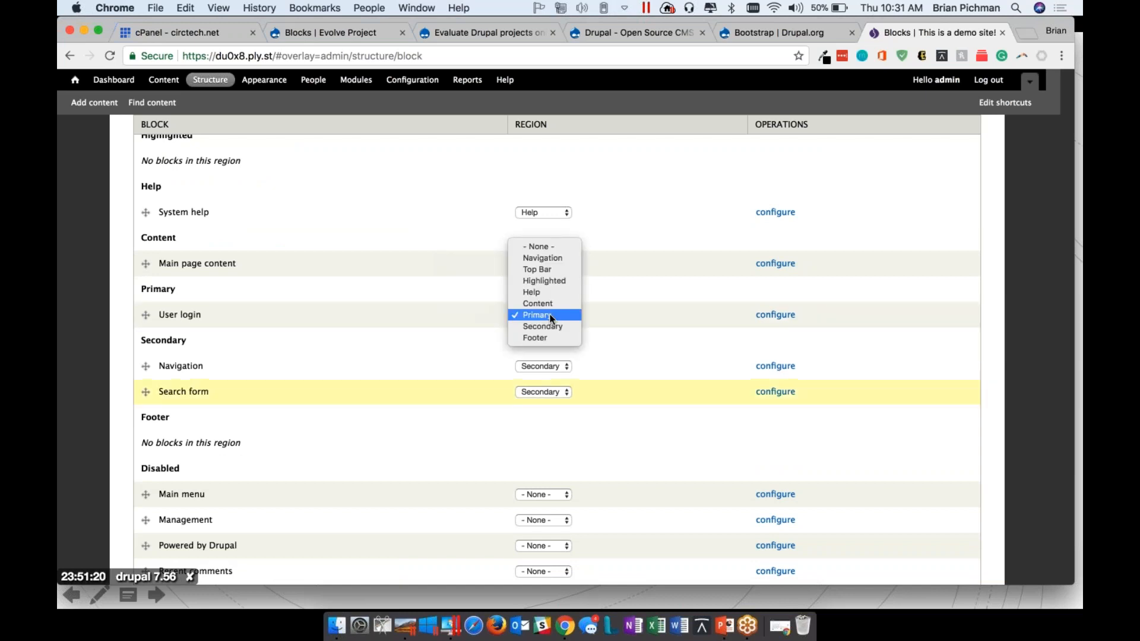
{"action": "left_click", "coordinate": [553, 325]}
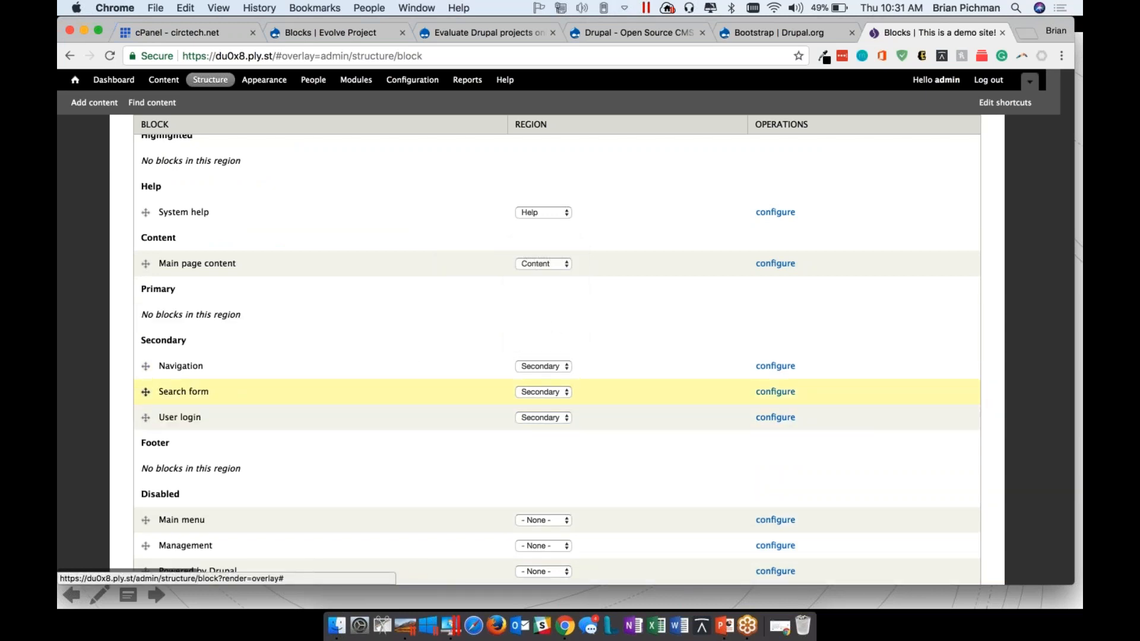
{"action": "scroll", "coordinate": [163, 532], "scroll_direction": "down", "scroll_amount": 5}
{"action": "left_click", "coordinate": [173, 518]}
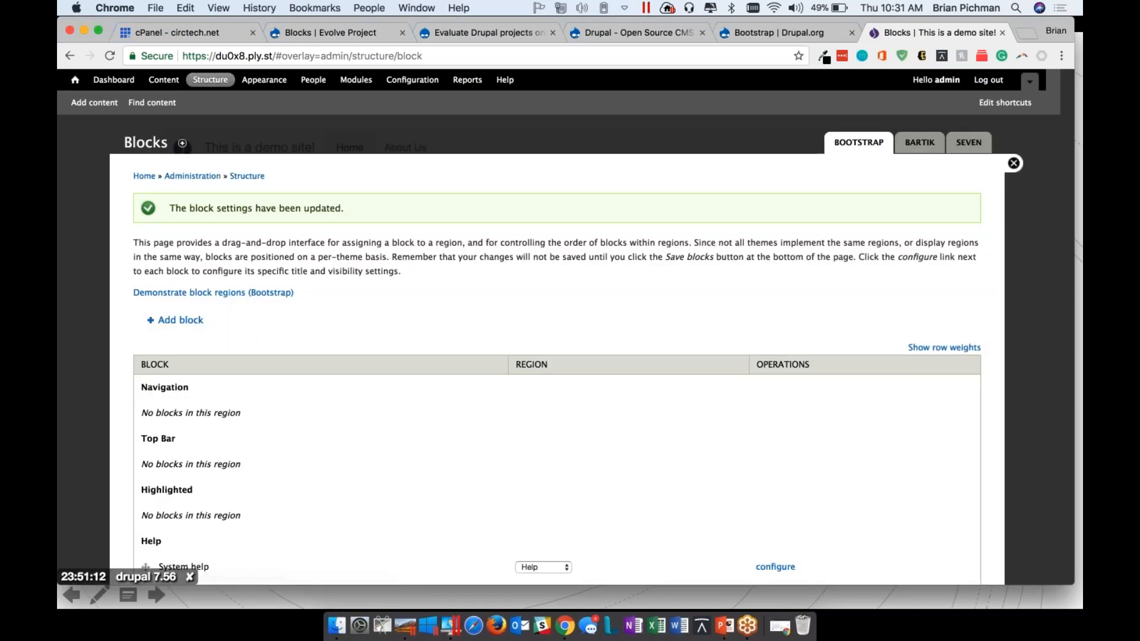
{"action": "left_click", "coordinate": [1013, 163]}
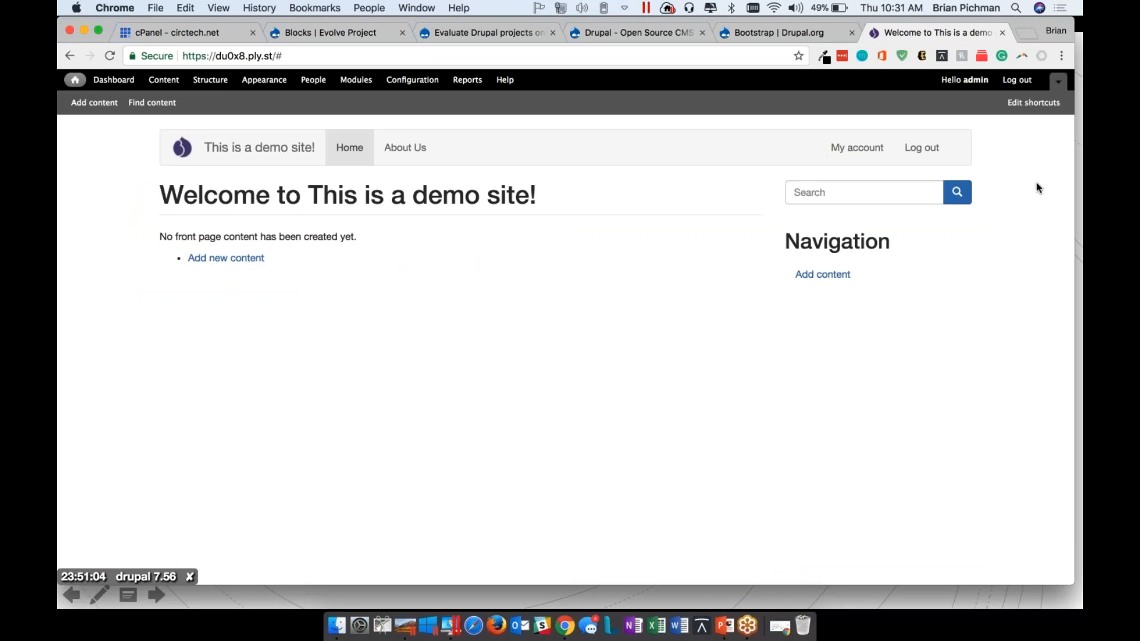
Review the site's Structure, Content, Appearance, People, Modules and Configuration administration pages, including the CKEditor entry under Content Authoring
{"action": "key", "text": "super+Tab"}
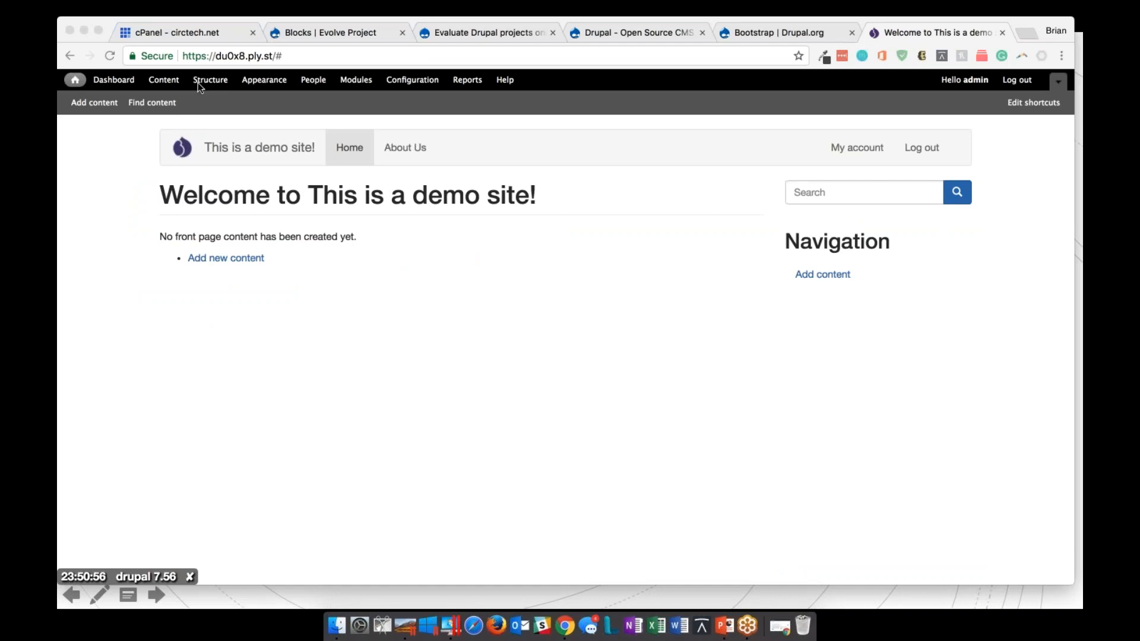
{"action": "left_click", "coordinate": [212, 82]}
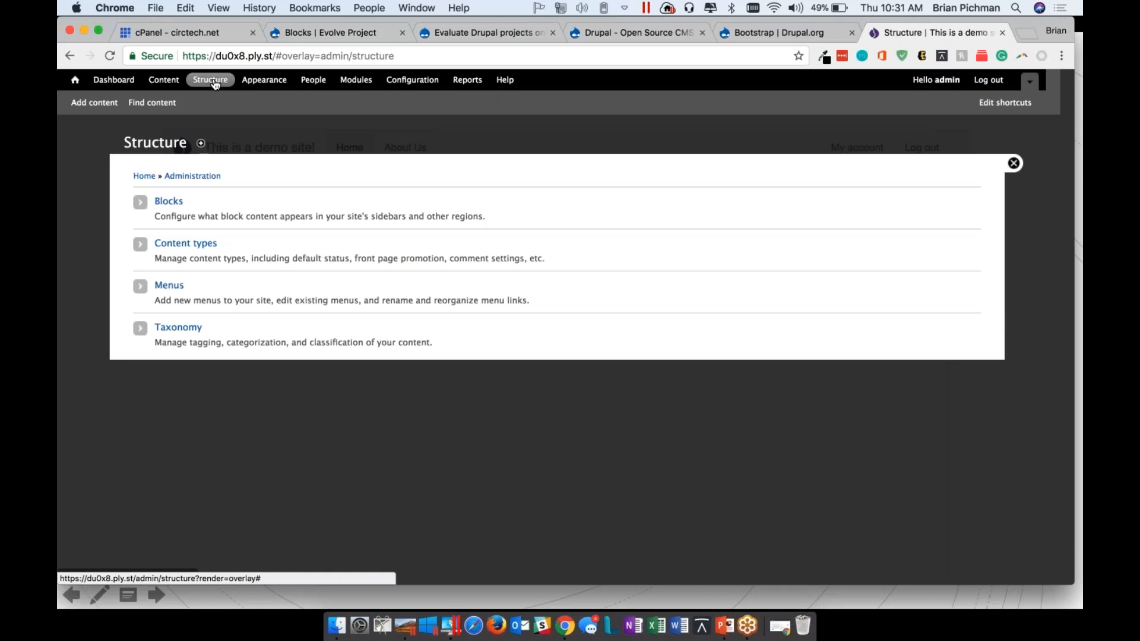
{"action": "left_click", "coordinate": [165, 82]}
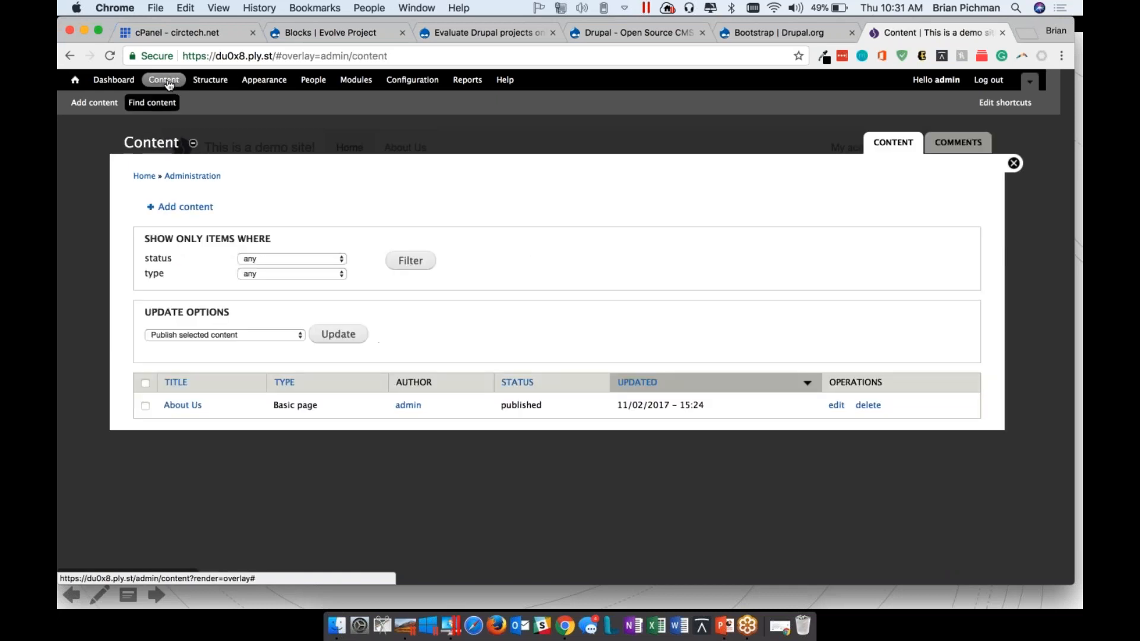
{"action": "left_click", "coordinate": [216, 83]}
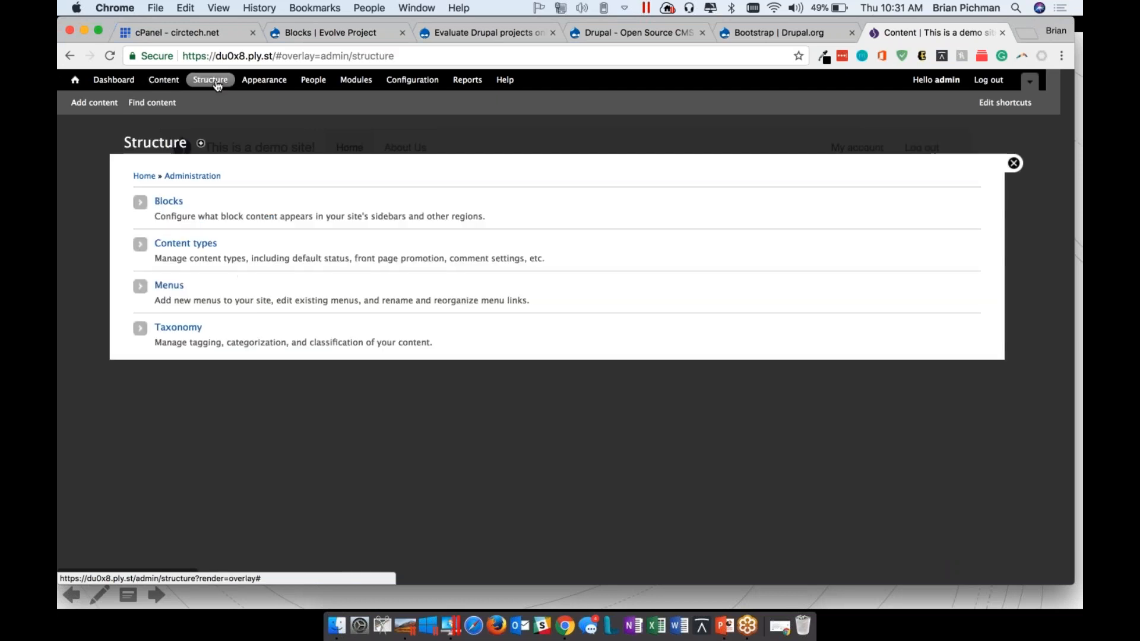
{"action": "left_click", "coordinate": [268, 82]}
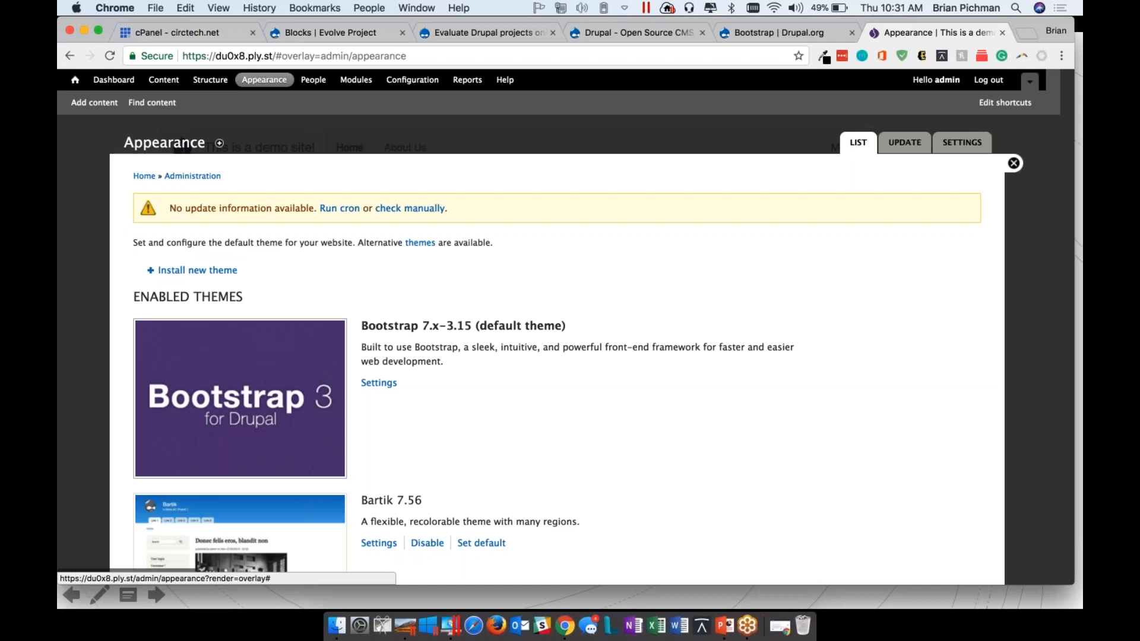
{"action": "left_click", "coordinate": [313, 82]}
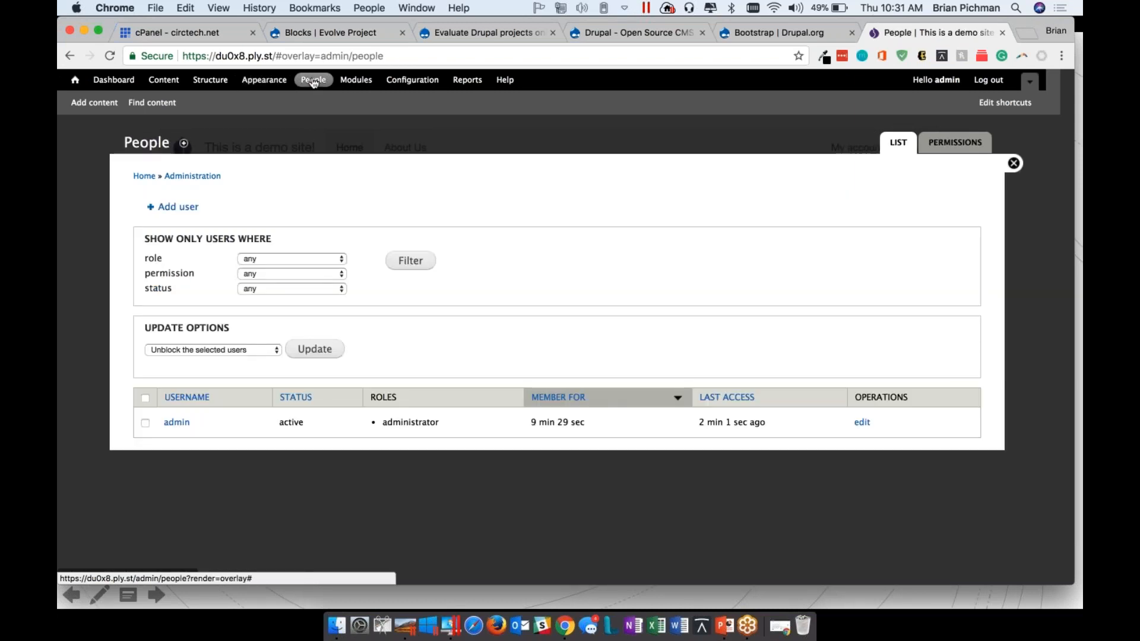
{"action": "left_click", "coordinate": [362, 81]}
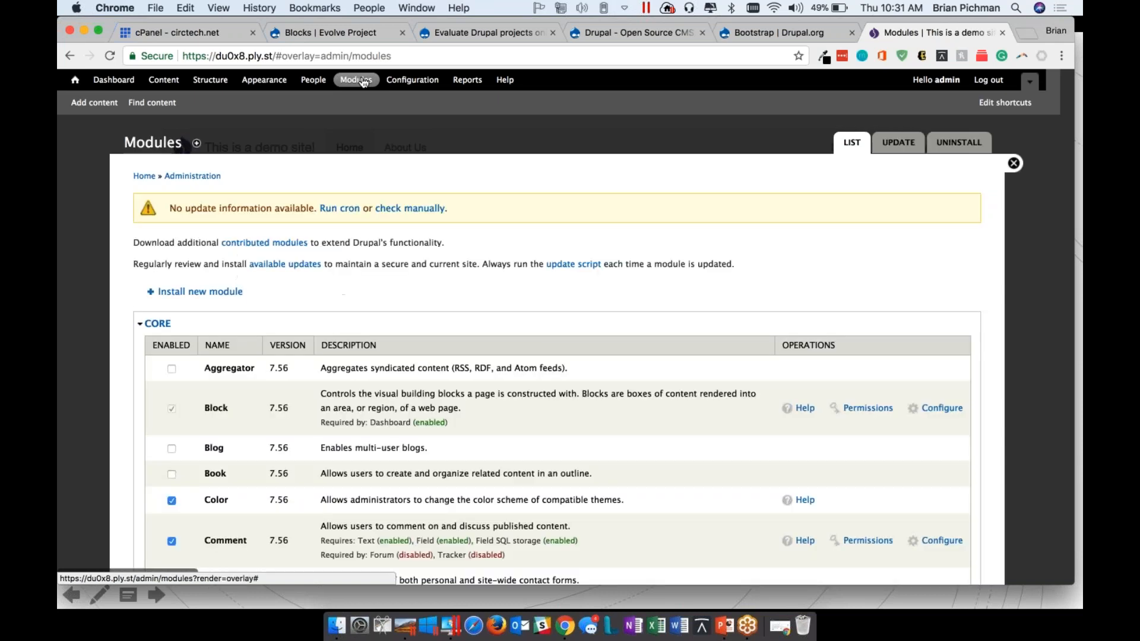
{"action": "left_click", "coordinate": [403, 81]}
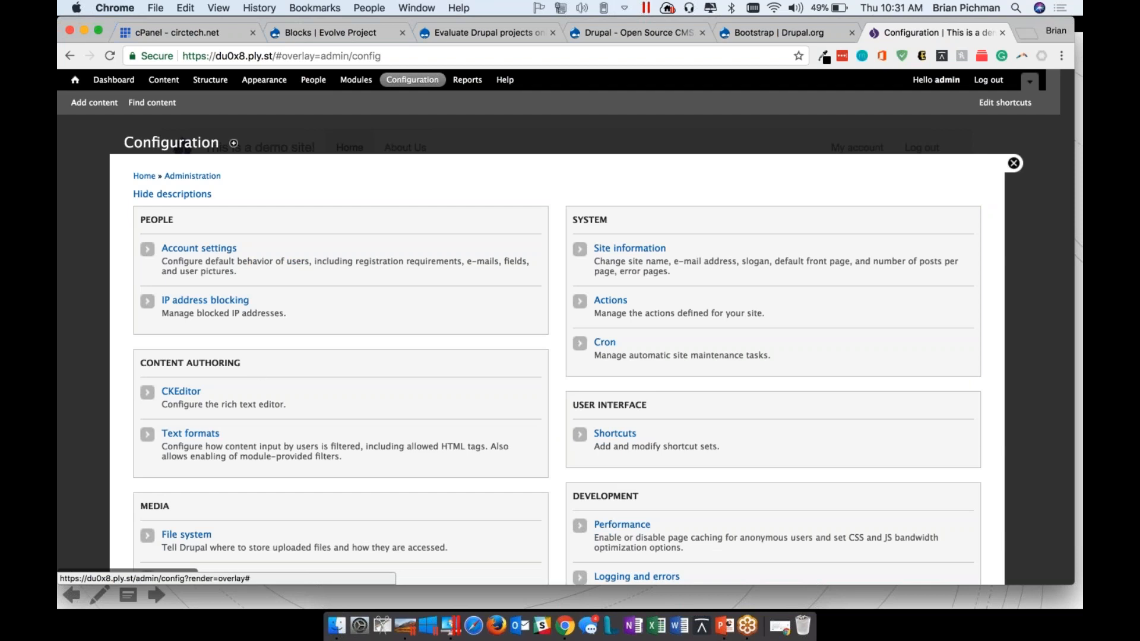
{"action": "left_click_drag", "start_coordinate": [286, 405], "coordinate": [153, 362]}
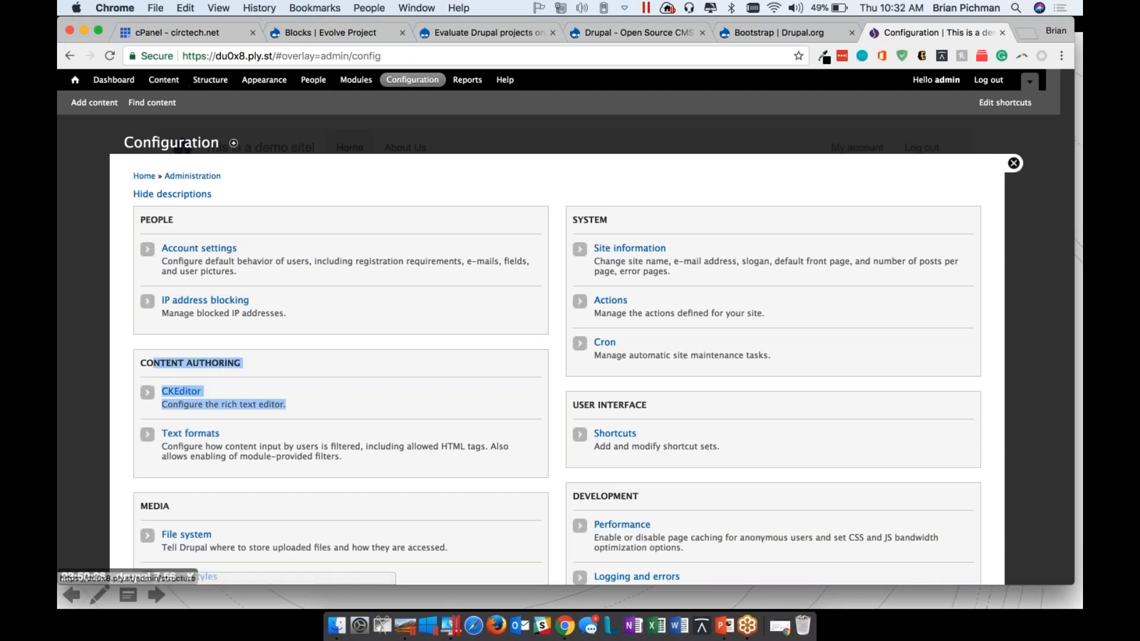
Add a content type named Recipe with the default settings, then save it and continue to its field management
{"action": "left_click", "coordinate": [211, 81]}
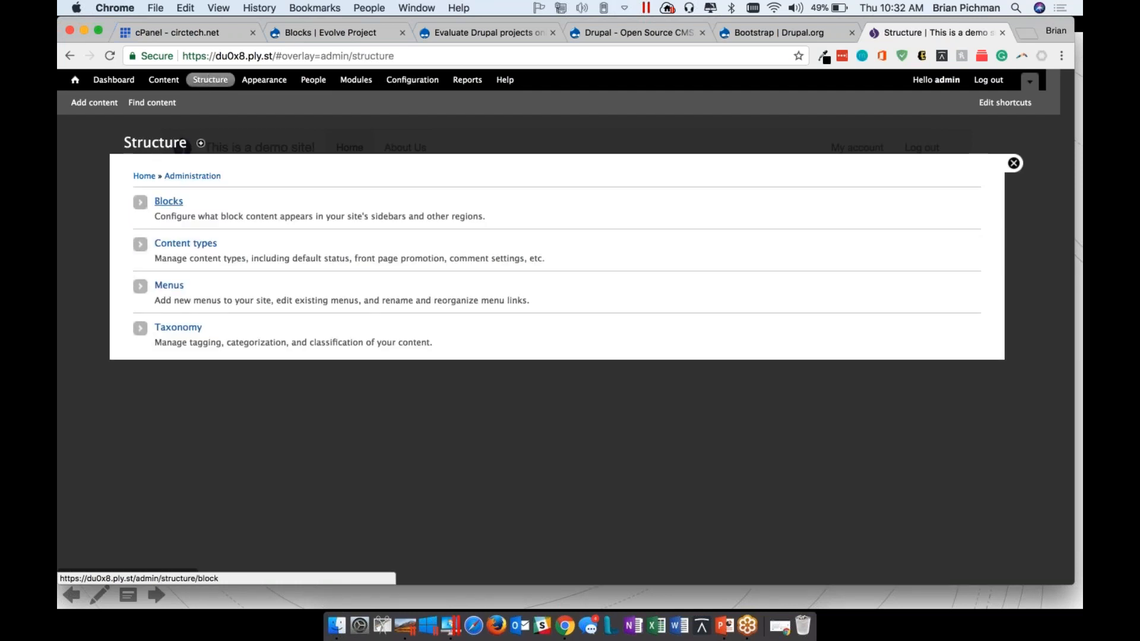
{"action": "left_click_drag", "start_coordinate": [251, 258], "coordinate": [275, 258]}
{"action": "left_click", "coordinate": [263, 257]}
{"action": "left_click", "coordinate": [197, 247]}
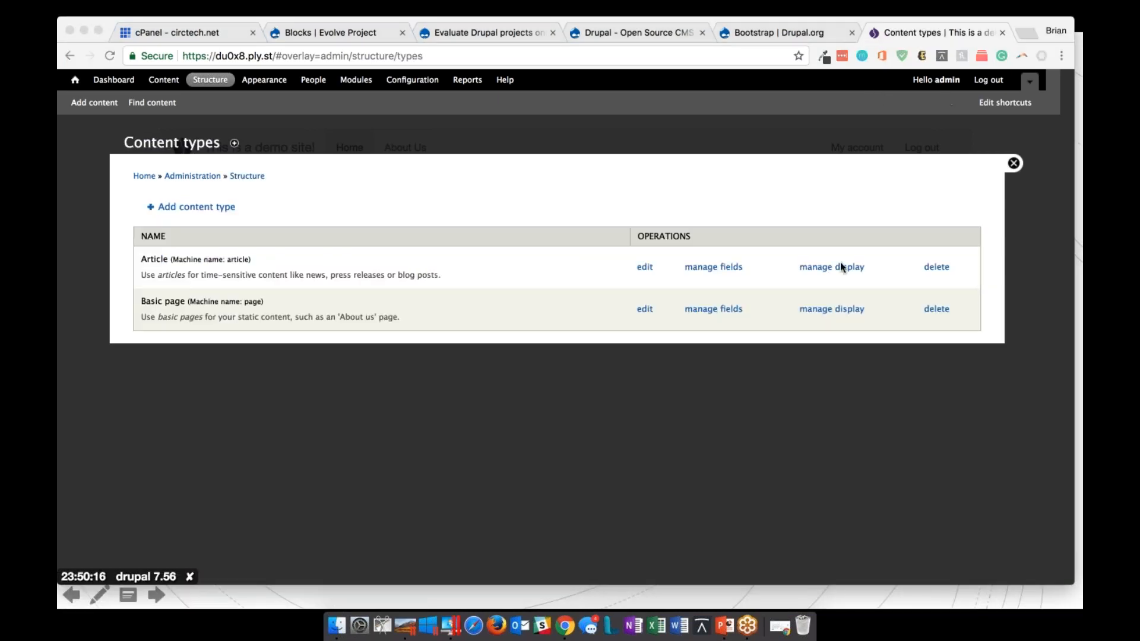
{"action": "left_click", "coordinate": [191, 208]}
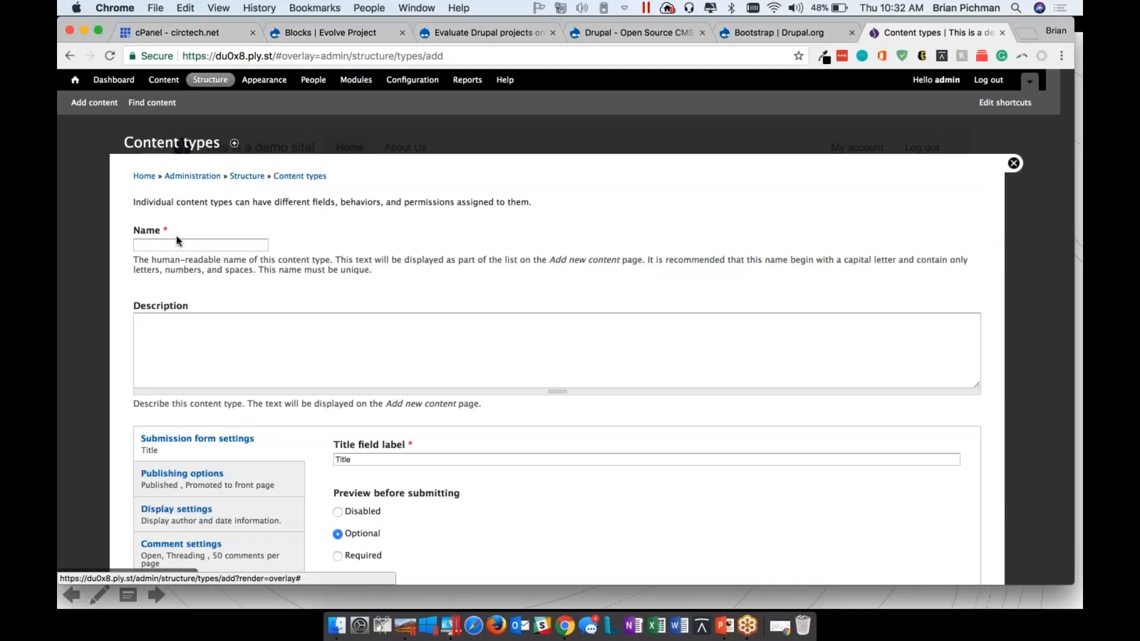
{"action": "left_click", "coordinate": [178, 243]}
{"action": "type", "text": "Recipe"}
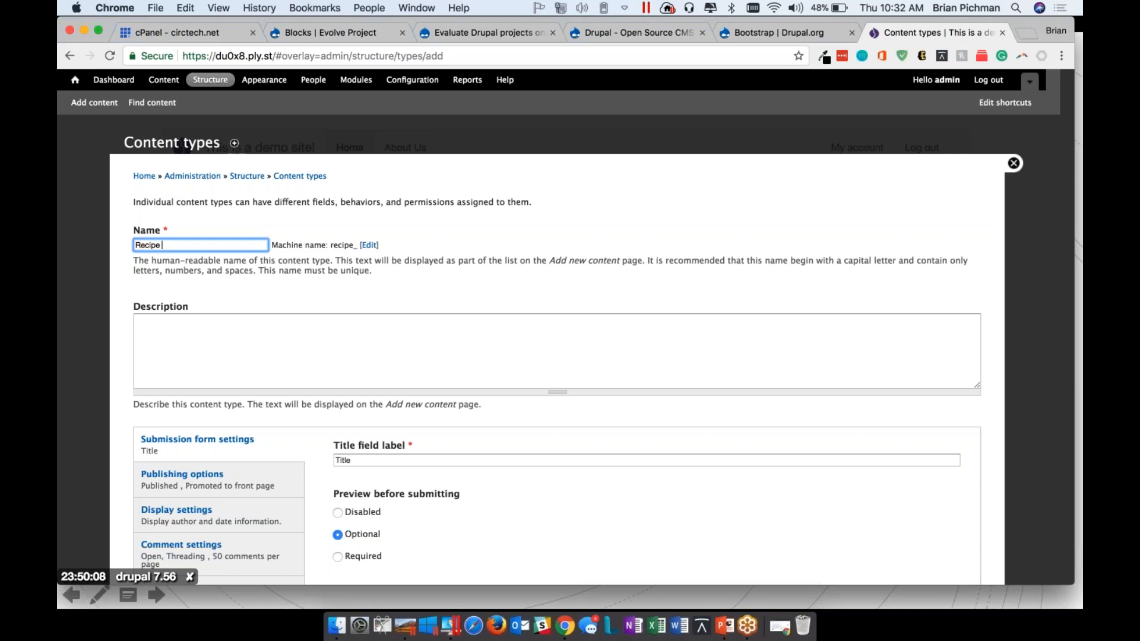
{"action": "scroll", "coordinate": [237, 267], "scroll_direction": "down", "scroll_amount": 3}
{"action": "left_click", "coordinate": [237, 229]}
{"action": "scroll", "coordinate": [237, 229], "scroll_direction": "down", "scroll_amount": 1}
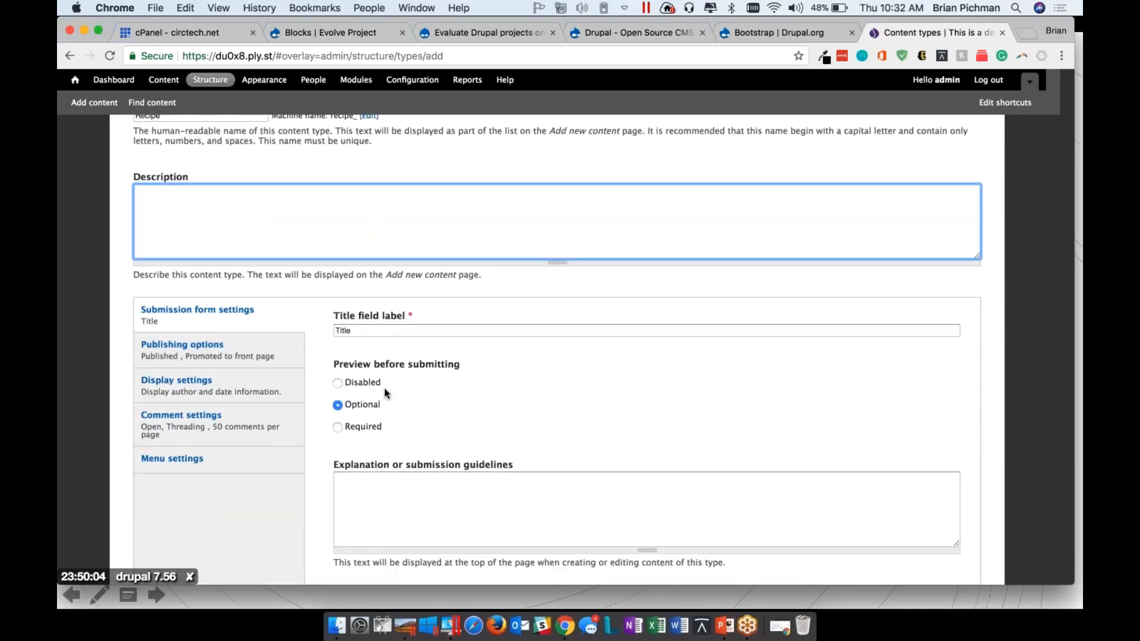
{"action": "scroll", "coordinate": [384, 389], "scroll_direction": "down", "scroll_amount": 3}
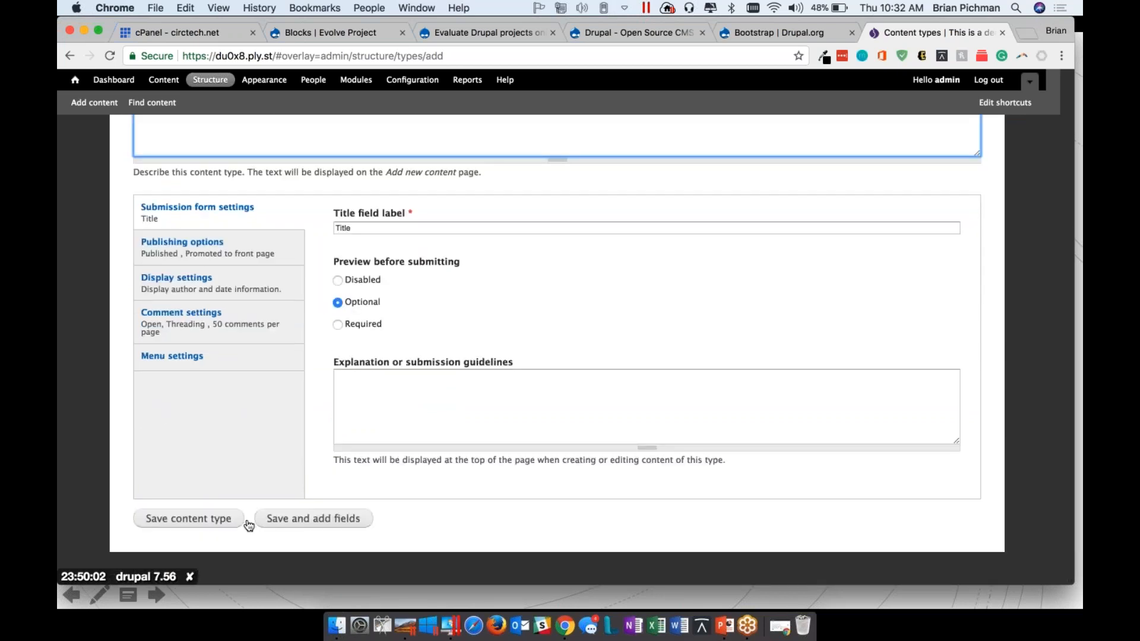
{"action": "left_click", "coordinate": [296, 523]}
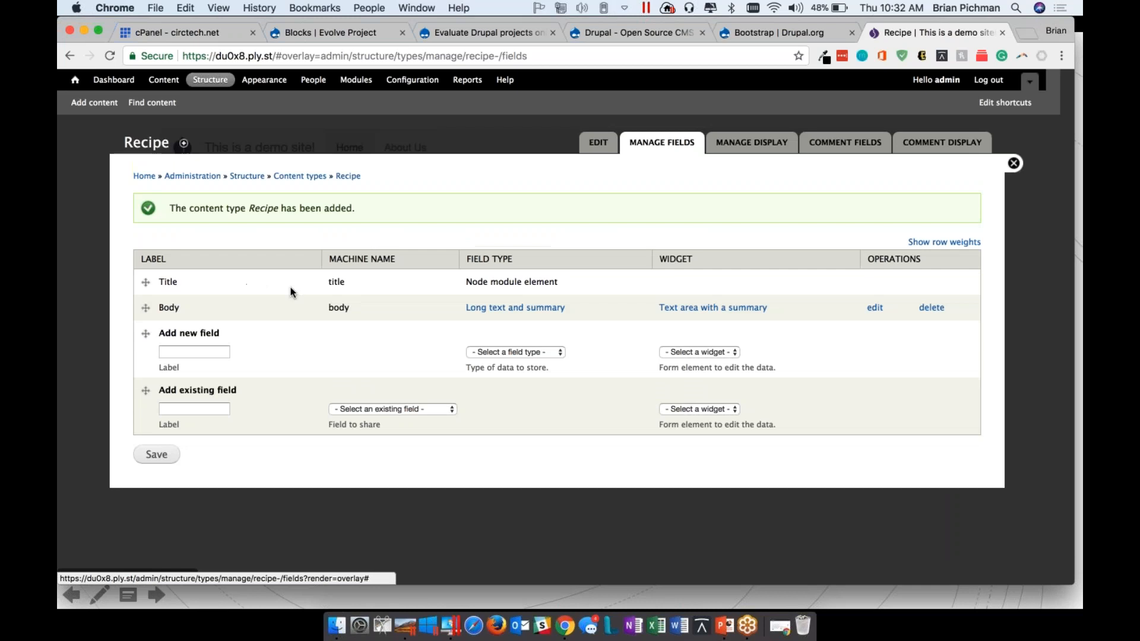
Examine the Title and Body rows in the Recipe content type's field list
{"action": "left_click", "coordinate": [144, 283]}
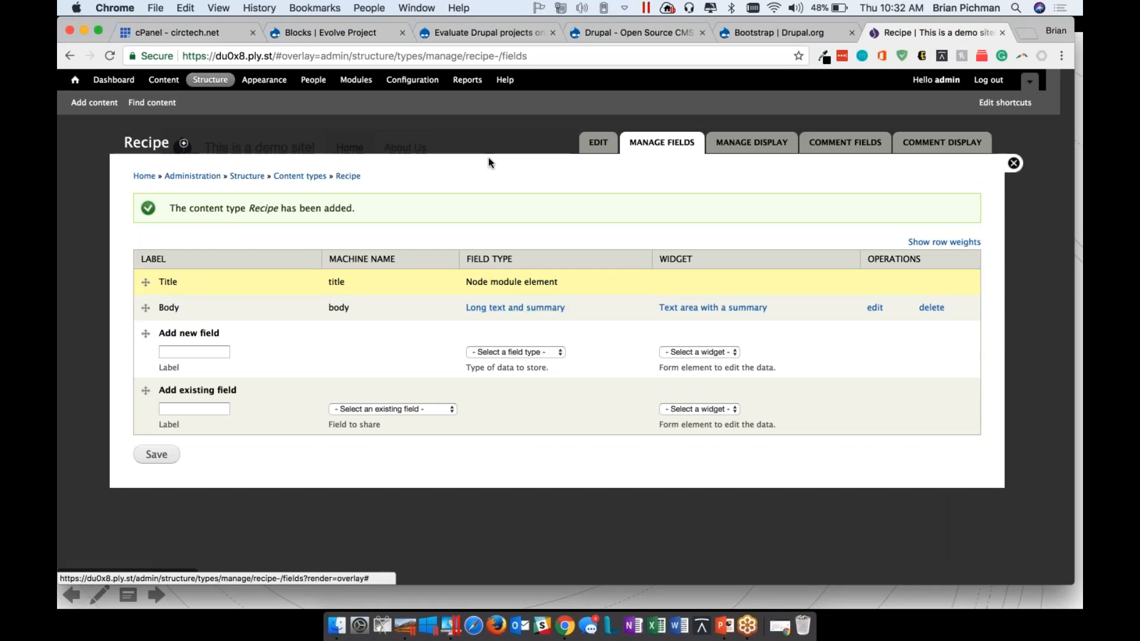
{"action": "left_click", "coordinate": [148, 308]}
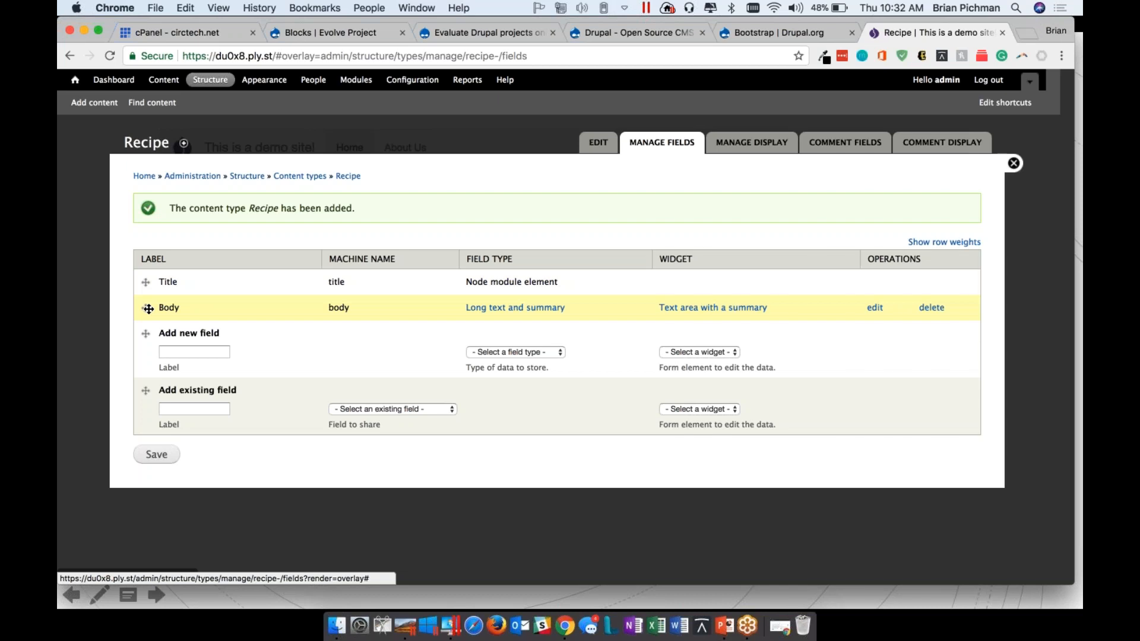
Delete the Body field from the Recipe content type and confirm the deletion
{"action": "left_click", "coordinate": [899, 123]}
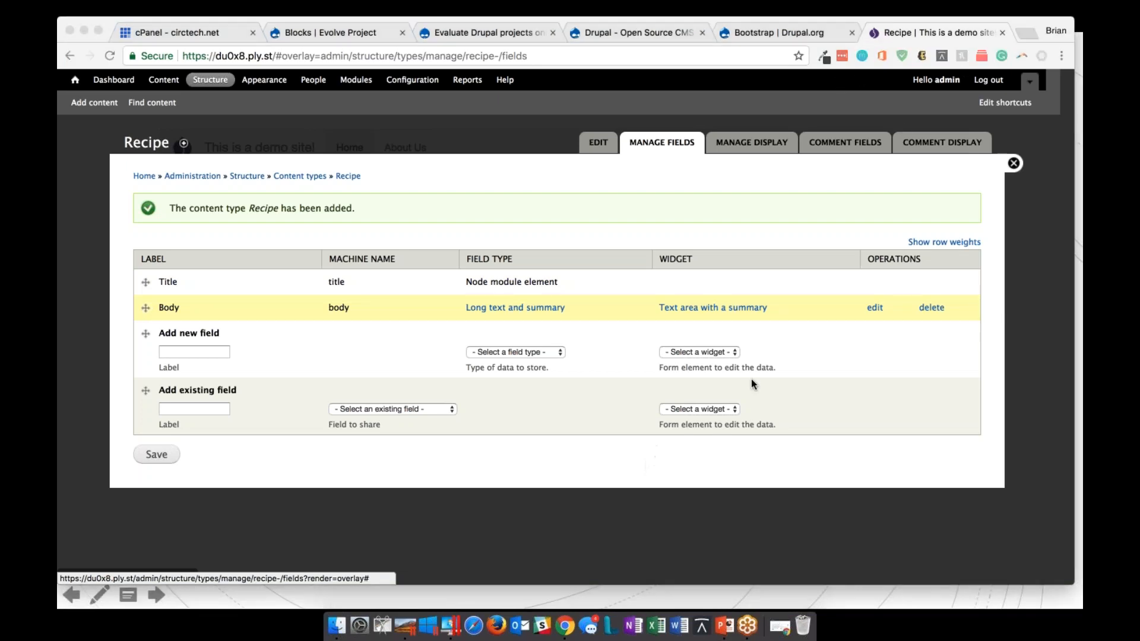
{"action": "left_click", "coordinate": [932, 308]}
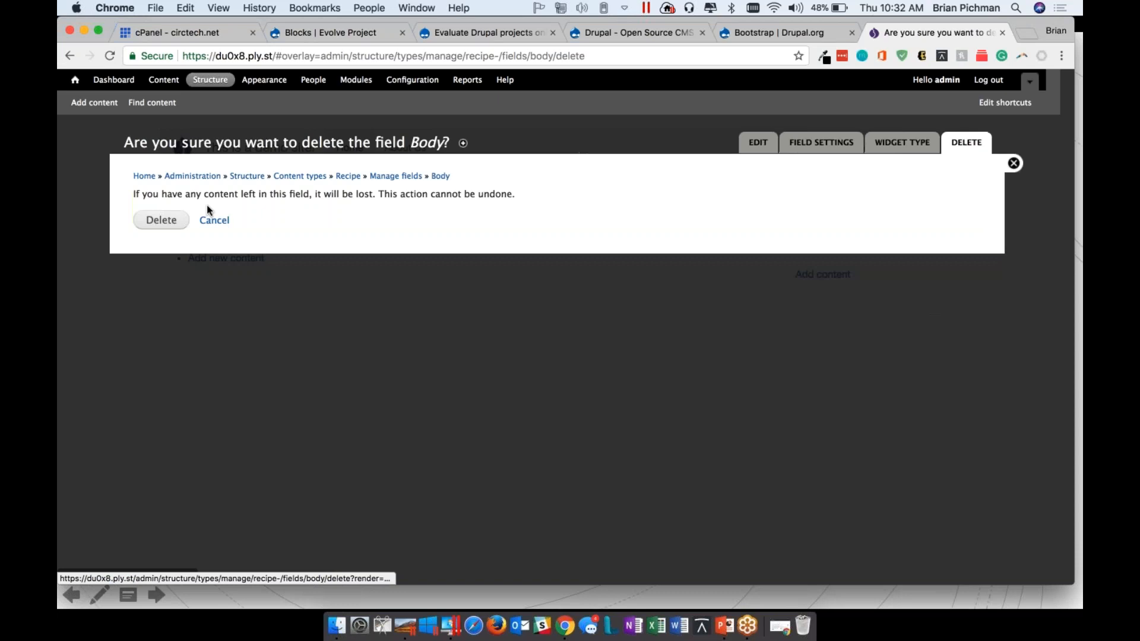
{"action": "left_click", "coordinate": [159, 219]}
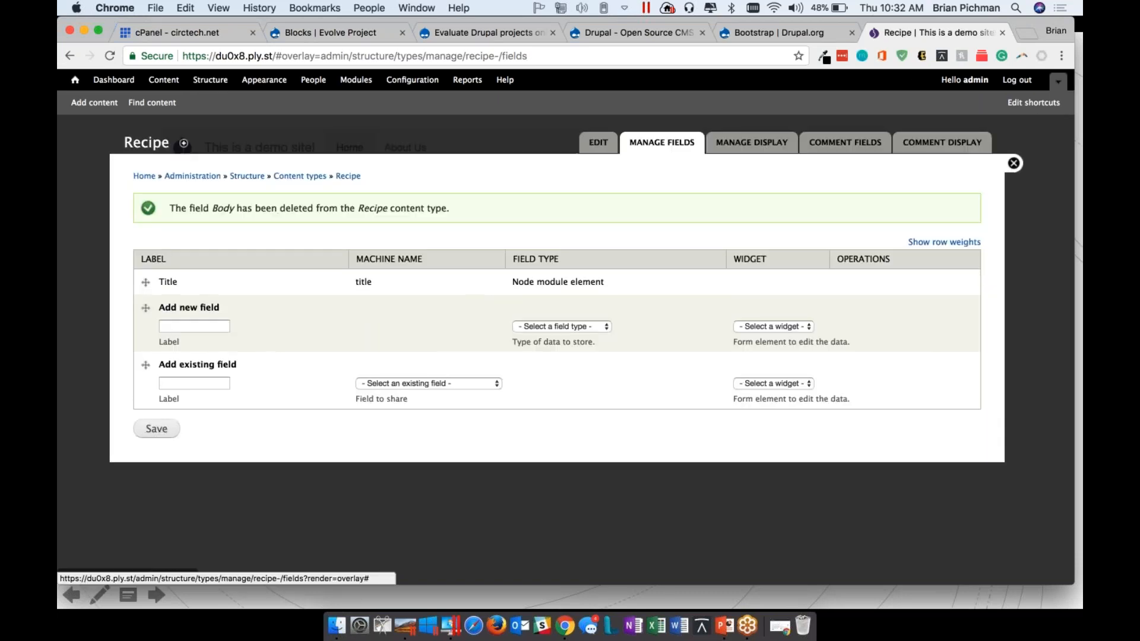
Label the new field "ingredients" in the Recipe content type's field list
{"action": "left_click", "coordinate": [180, 328]}
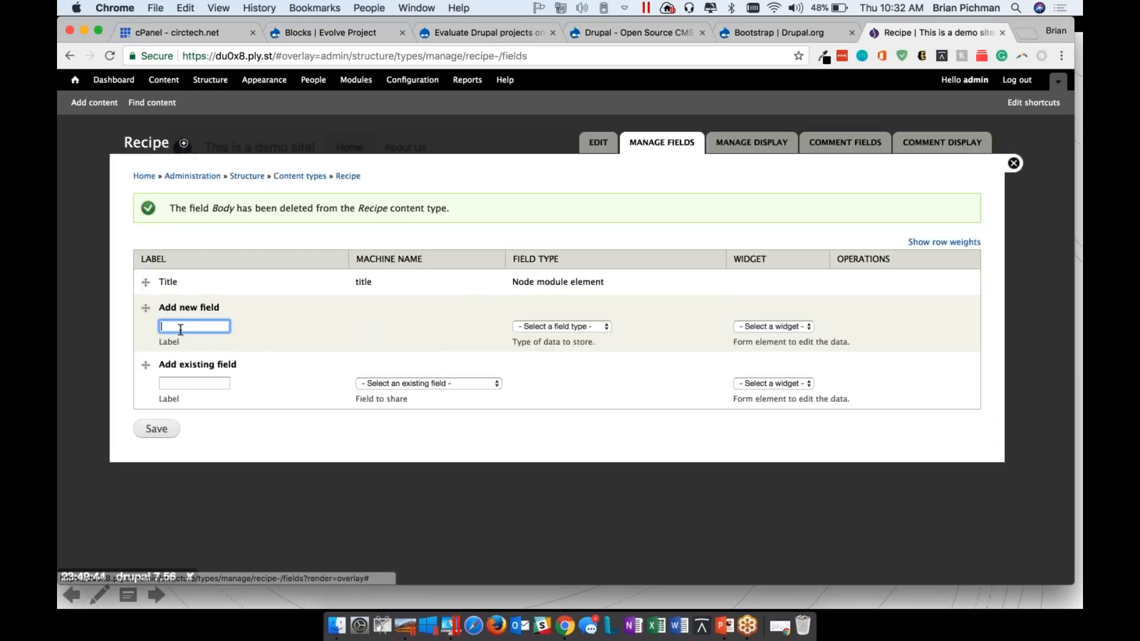
{"action": "type", "text": "Ingredi"}
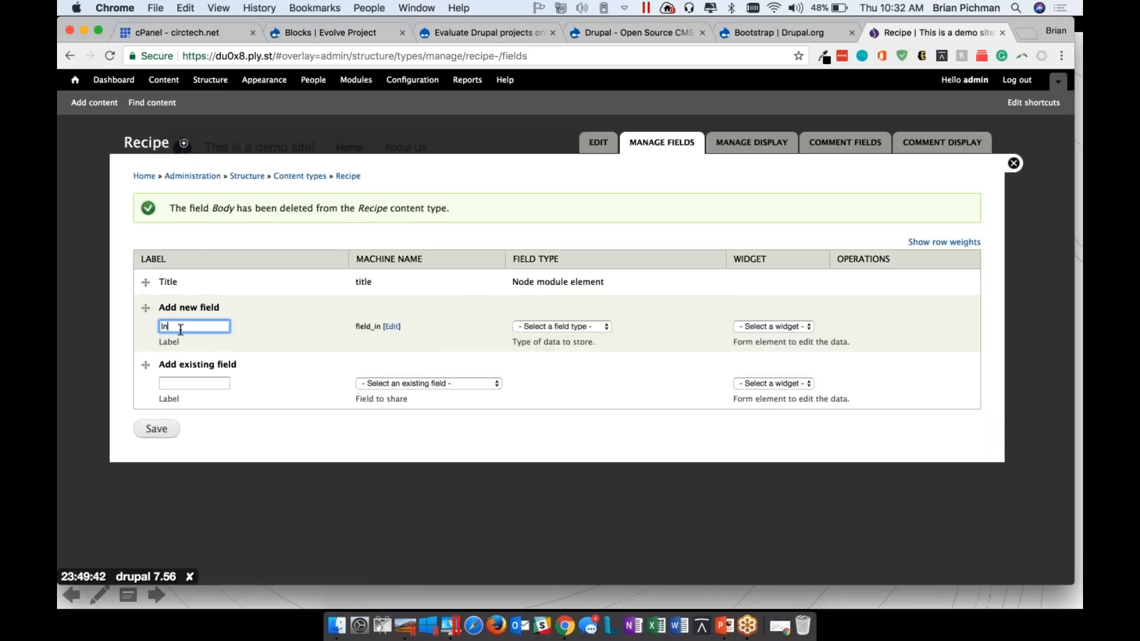
{"action": "key", "text": "BackSpace"}
{"action": "key", "text": "BackSpace"}
{"action": "key", "text": "BackSpace"}
{"action": "key", "text": "BackSpace"}
{"action": "key", "text": "BackSpace"}
{"action": "key", "text": "BackSpace"}
{"action": "key", "text": "BackSpace"}
{"action": "type", "text": "ingredients"}
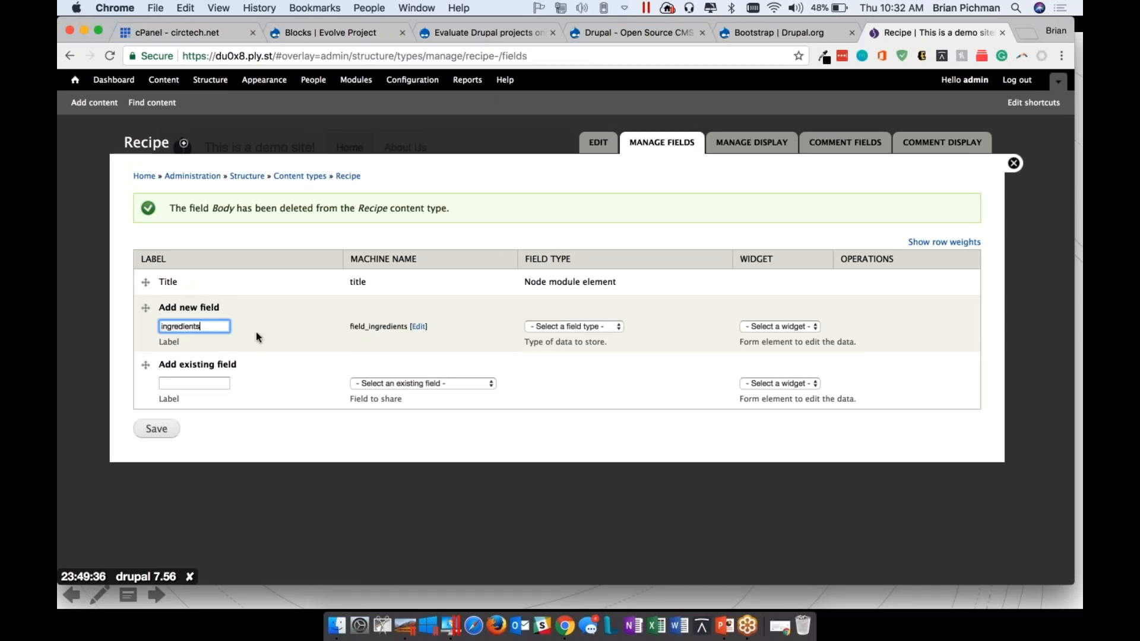
Set the new ingredients field's type to Text with the Text field widget
{"action": "left_click", "coordinate": [590, 326]}
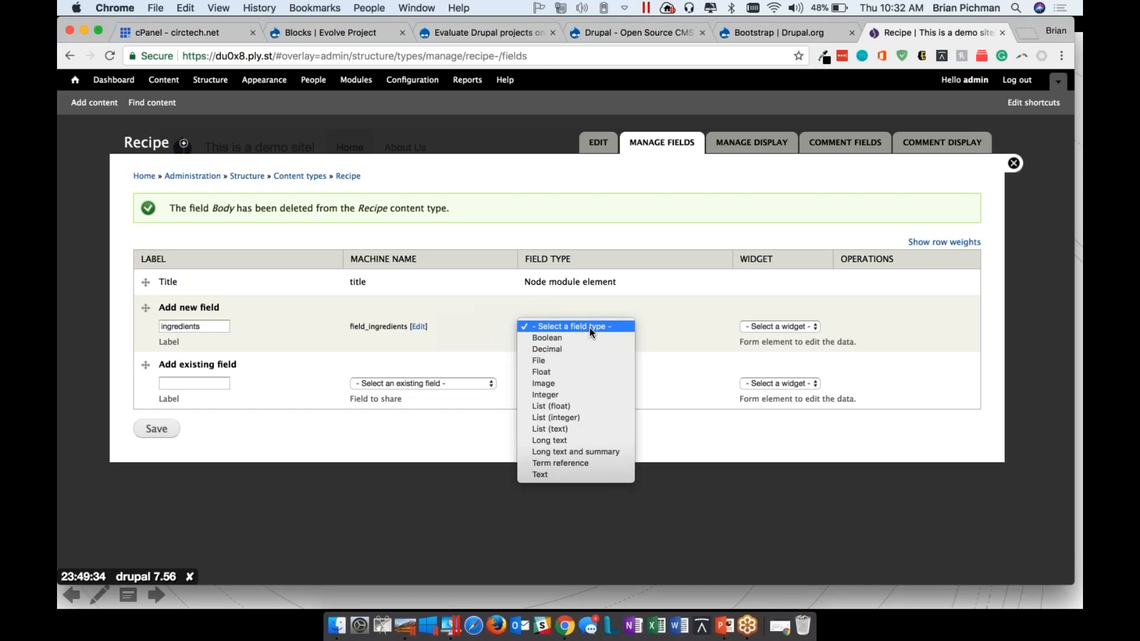
{"action": "left_click", "coordinate": [883, 288]}
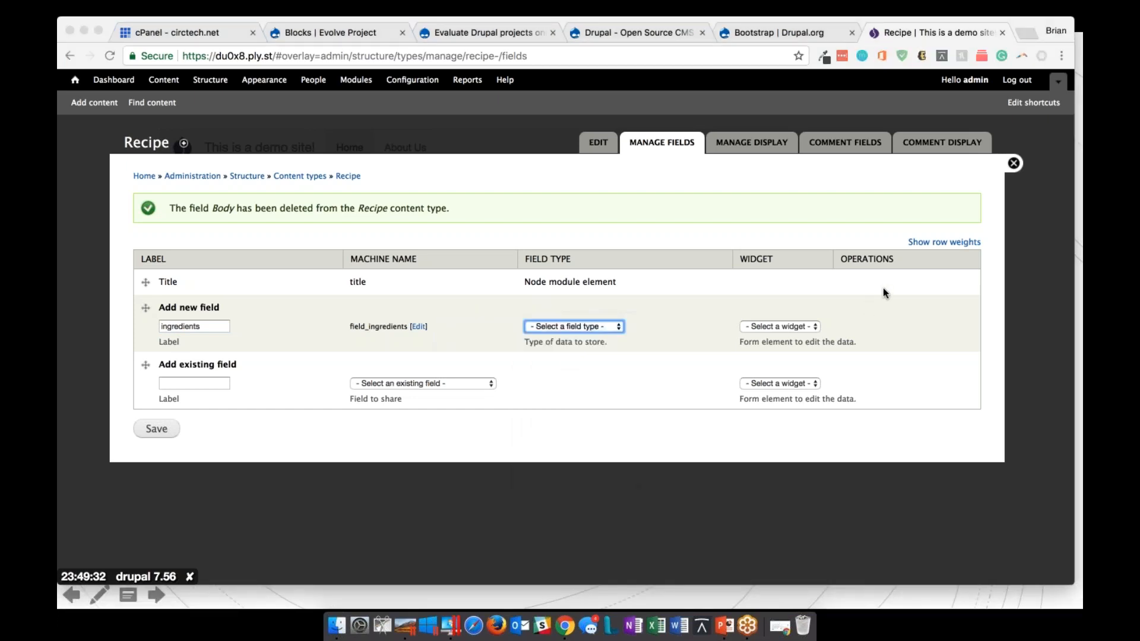
{"action": "left_click", "coordinate": [589, 326]}
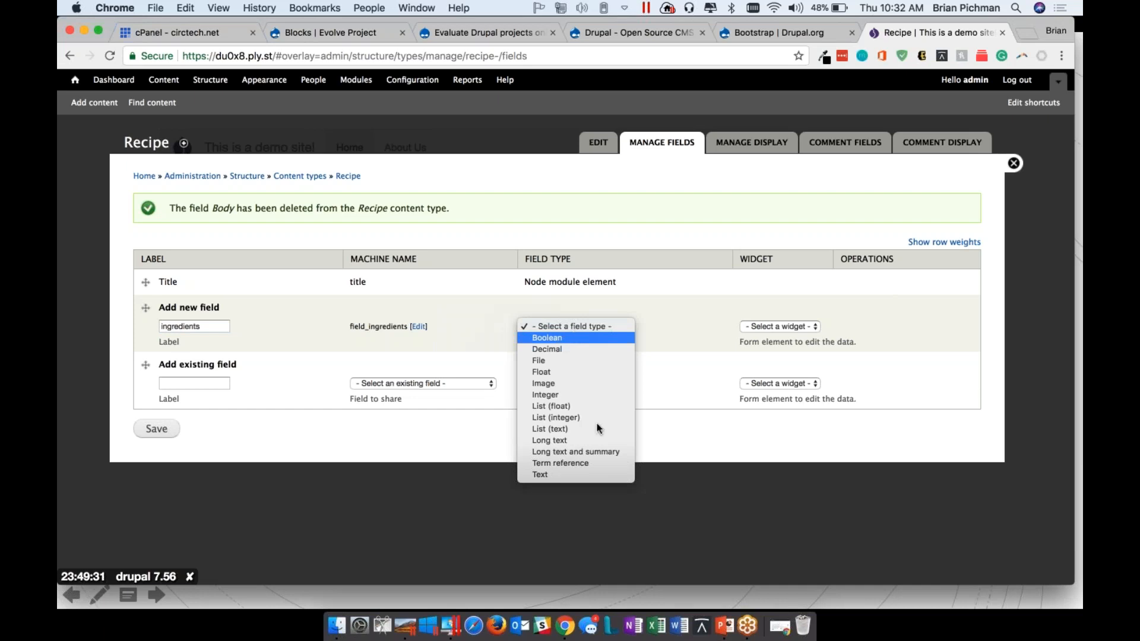
{"action": "left_click", "coordinate": [582, 473]}
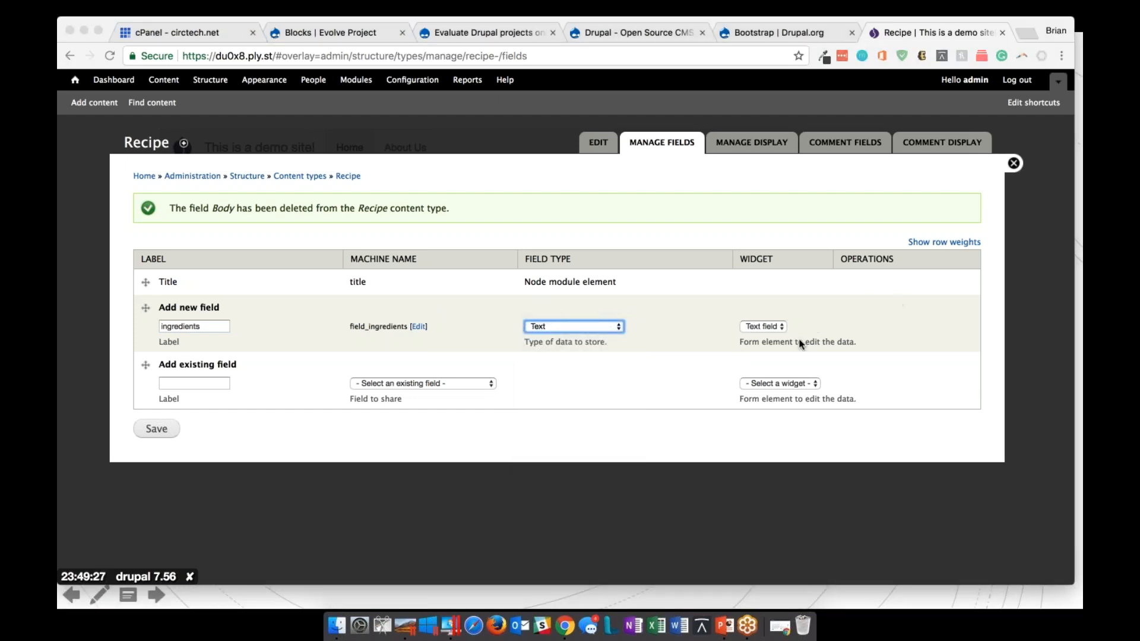
{"action": "left_click", "coordinate": [768, 326]}
{"action": "left_click", "coordinate": [768, 326]}
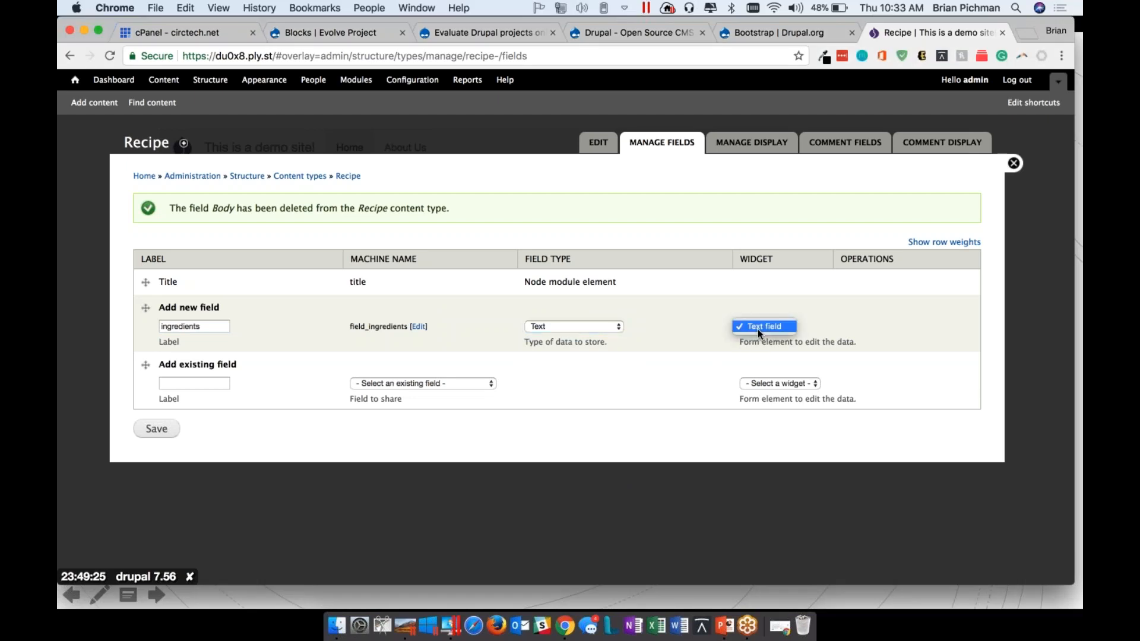
{"action": "left_click", "coordinate": [701, 385]}
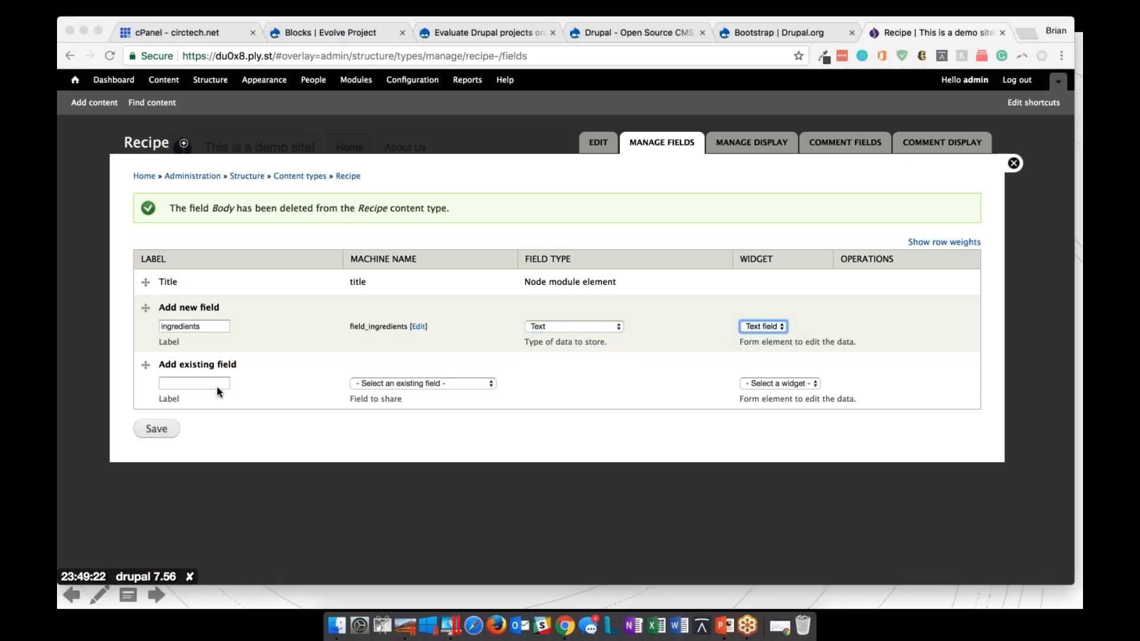
{"action": "left_click", "coordinate": [216, 384]}
{"action": "type", "text": "Step By Step"}
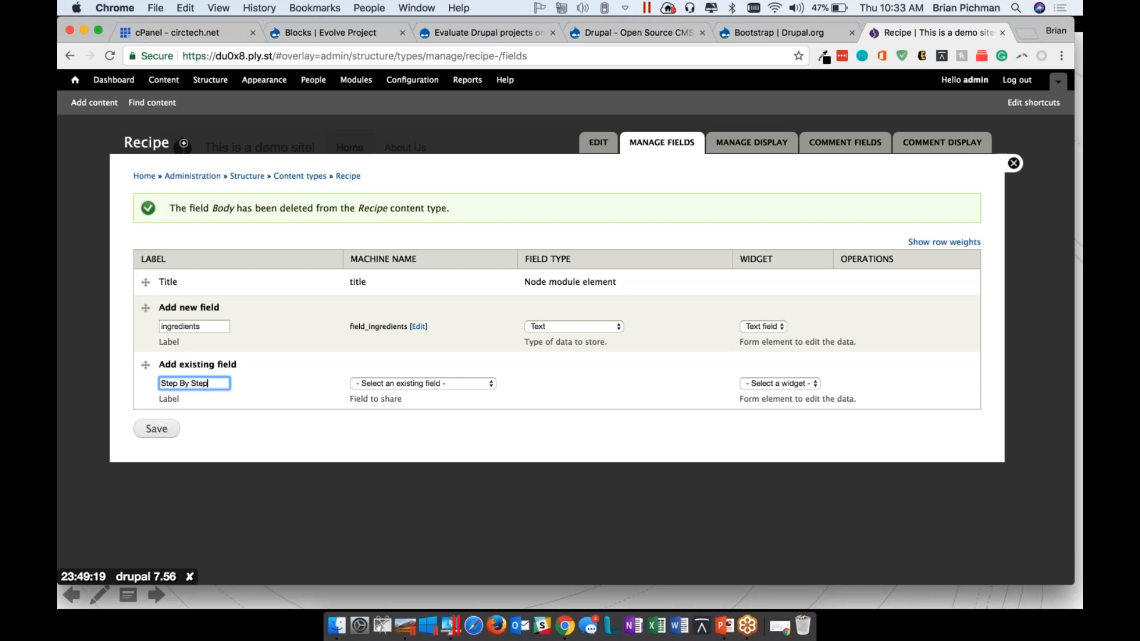
{"action": "type", "text": " Instructions"}
{"action": "left_click", "coordinate": [491, 384]}
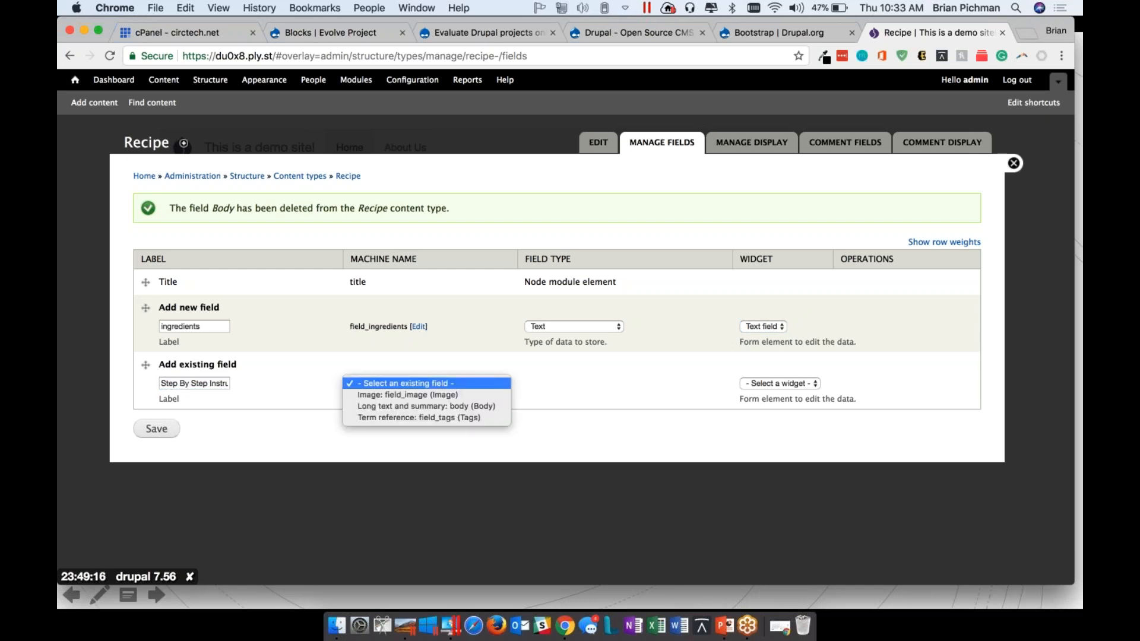
{"action": "left_click", "coordinate": [301, 366]}
{"action": "left_click", "coordinate": [441, 385]}
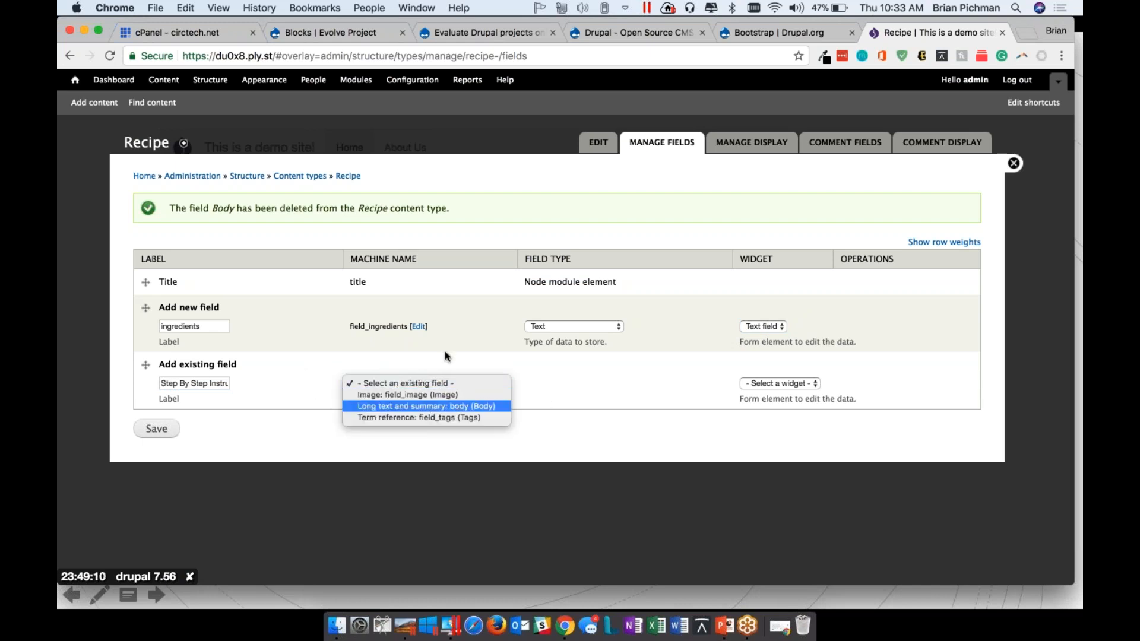
{"action": "left_click", "coordinate": [580, 408]}
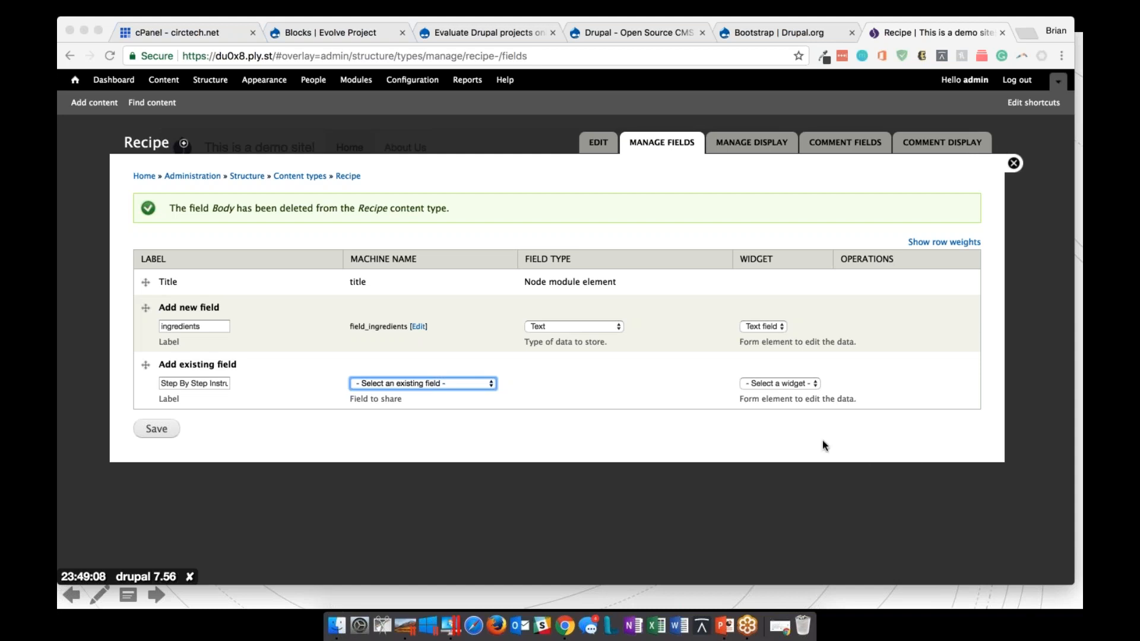
{"action": "left_click", "coordinate": [149, 373]}
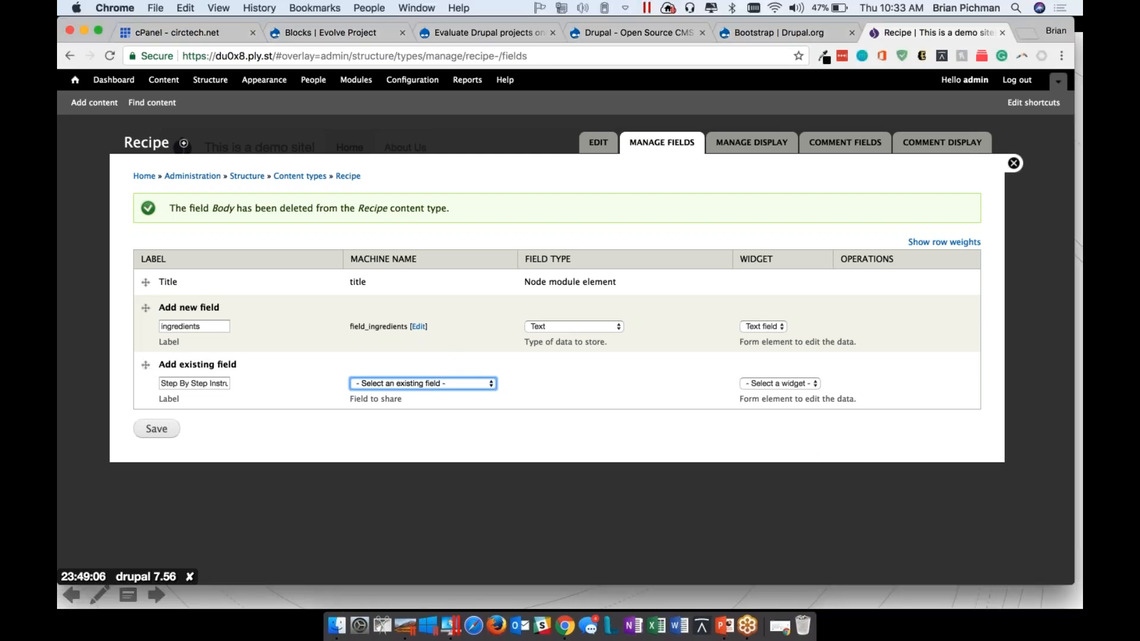
{"action": "left_click", "coordinate": [579, 411]}
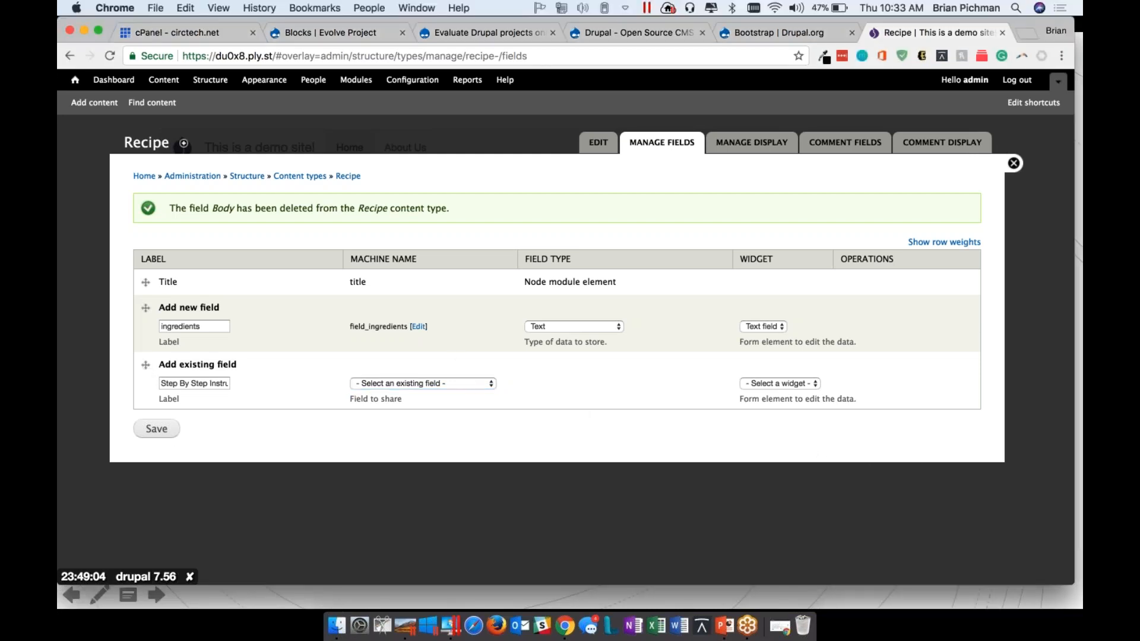
{"action": "left_click", "coordinate": [142, 364]}
{"action": "key", "text": "Tab"}
{"action": "key", "text": "BackSpace"}
Save the ingredients field, keeping its default field settings and Recipe settings
{"action": "left_click", "coordinate": [155, 428]}
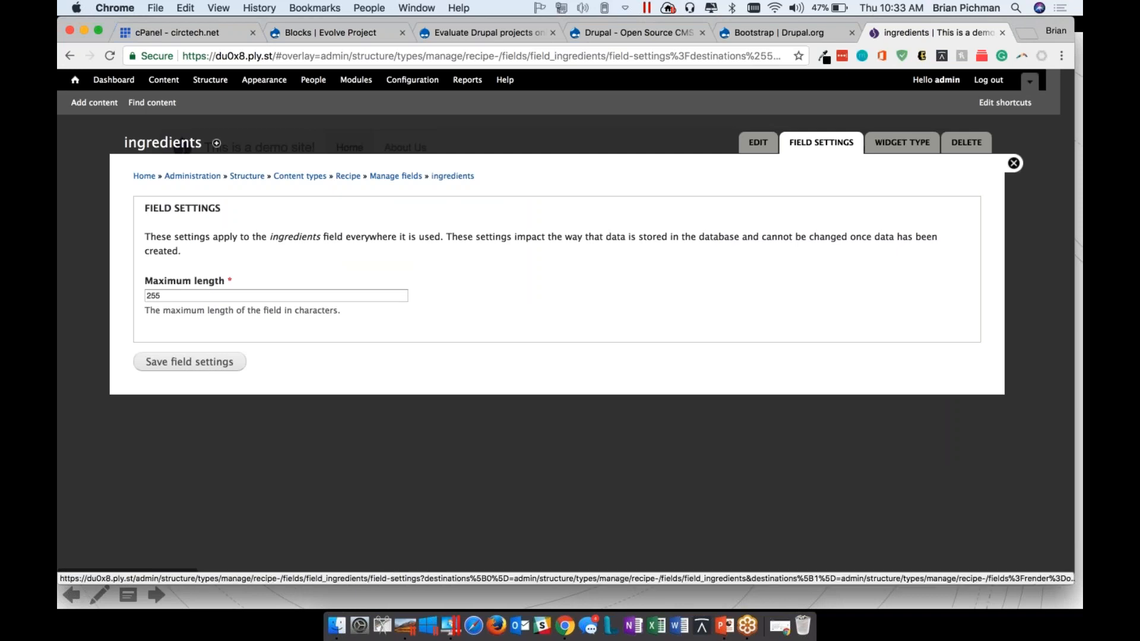
{"action": "left_click", "coordinate": [189, 361]}
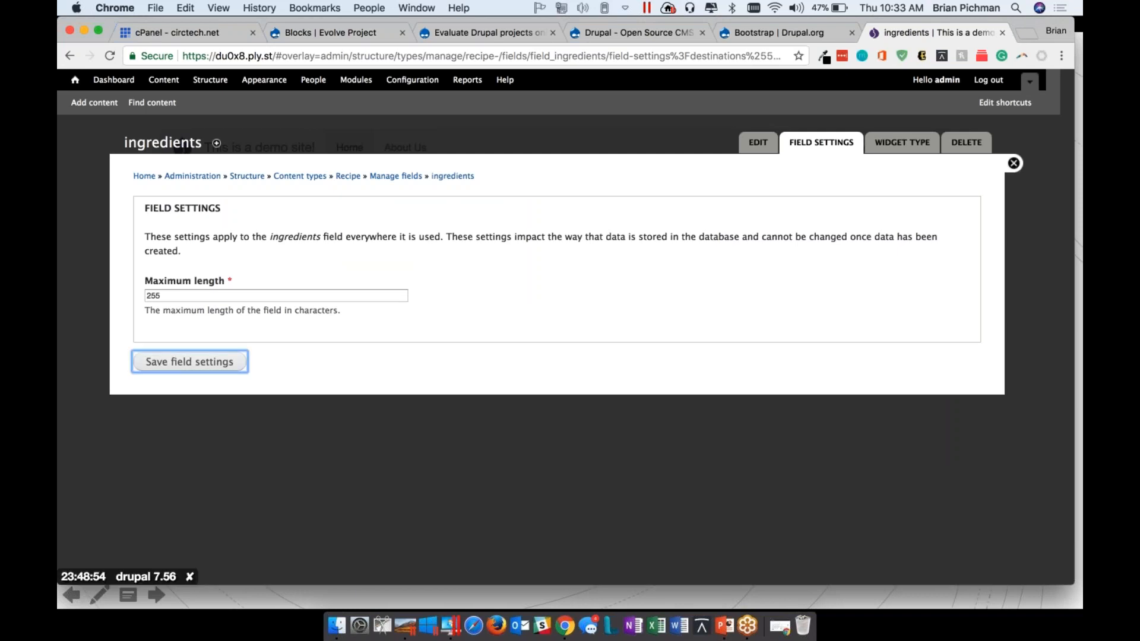
{"action": "scroll", "coordinate": [185, 198], "scroll_direction": "down", "scroll_amount": 3}
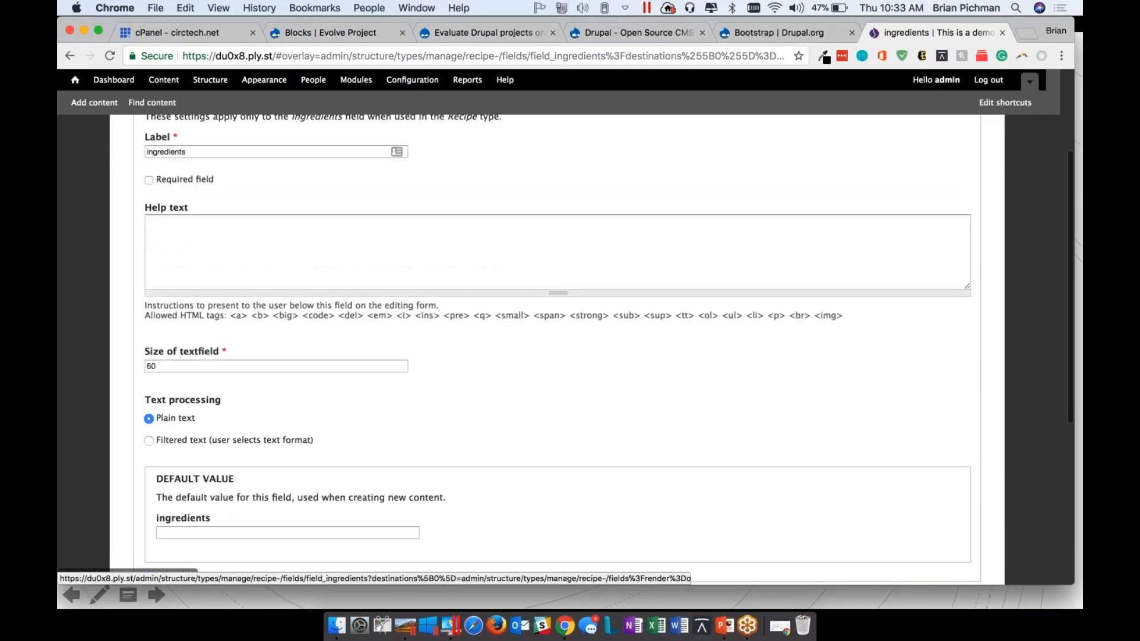
{"action": "left_click", "coordinate": [187, 330]}
{"action": "scroll", "coordinate": [187, 332], "scroll_direction": "down", "scroll_amount": 5}
{"action": "scroll", "coordinate": [187, 330], "scroll_direction": "up", "scroll_amount": 2}
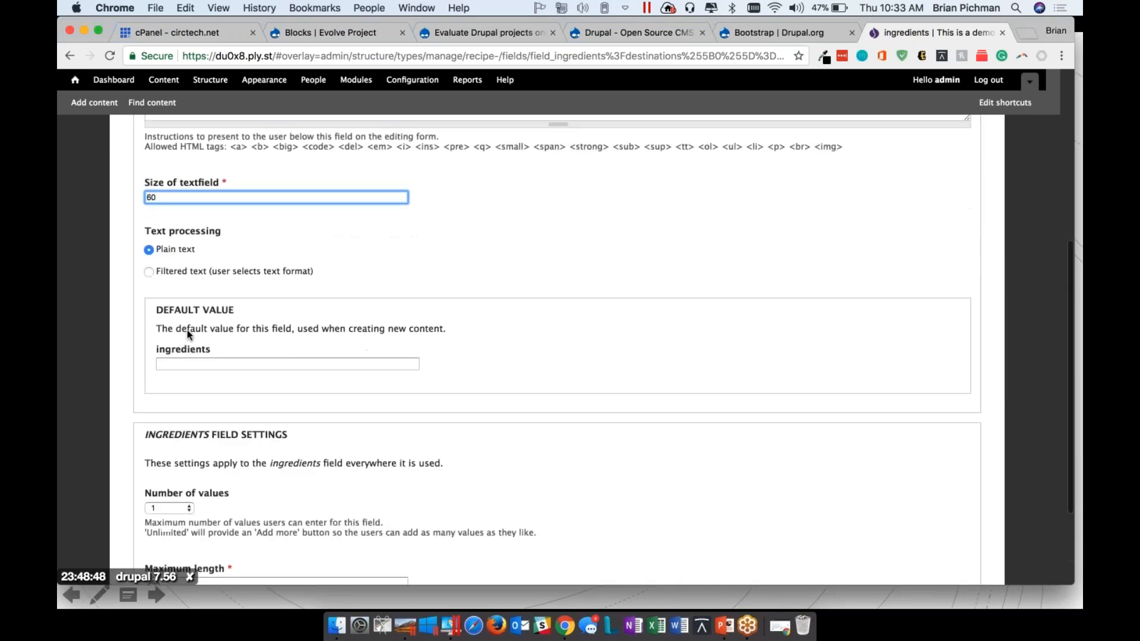
{"action": "scroll", "coordinate": [187, 330], "scroll_direction": "down", "scroll_amount": 3}
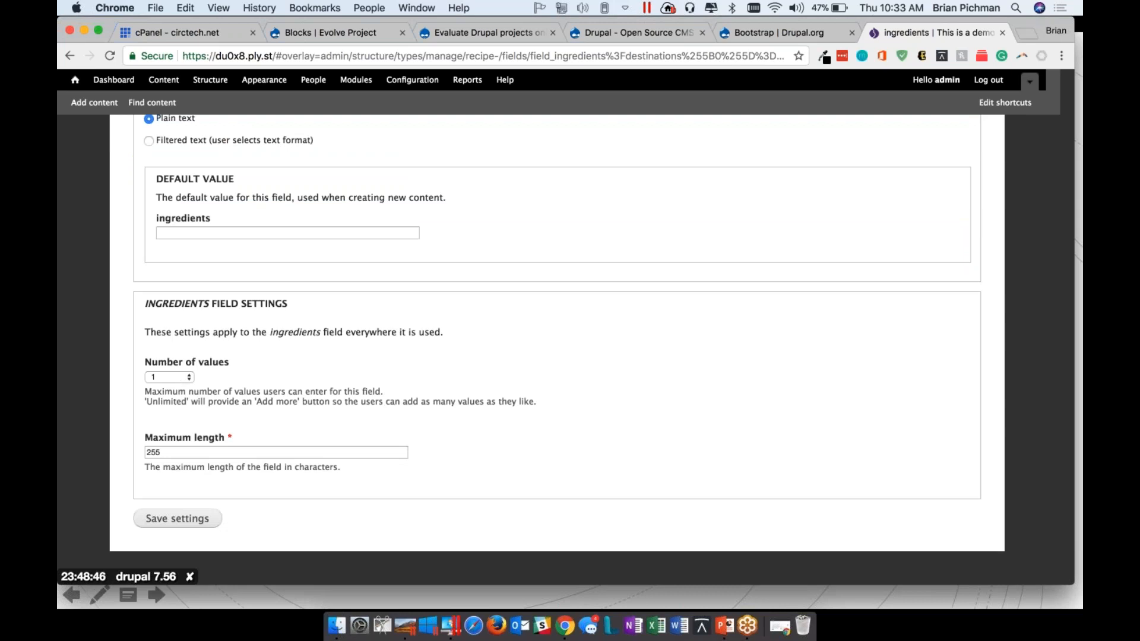
{"action": "left_click", "coordinate": [177, 518]}
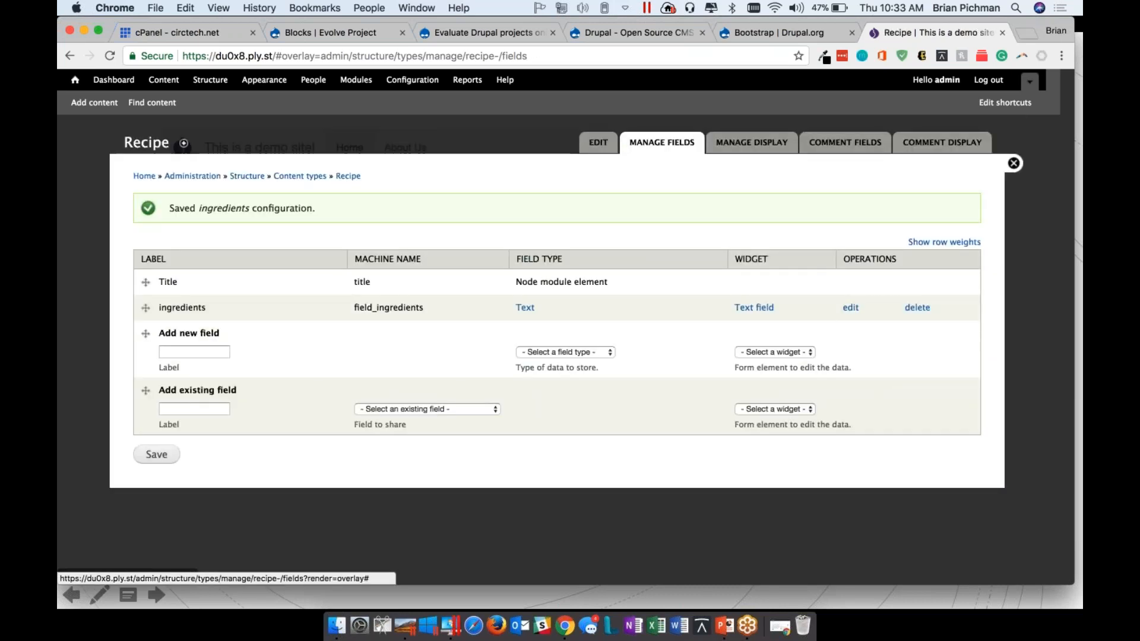
Define a new field labelled "Instructions" of type Long text and summary with the Text area with a summary widget
{"action": "left_click", "coordinate": [184, 352]}
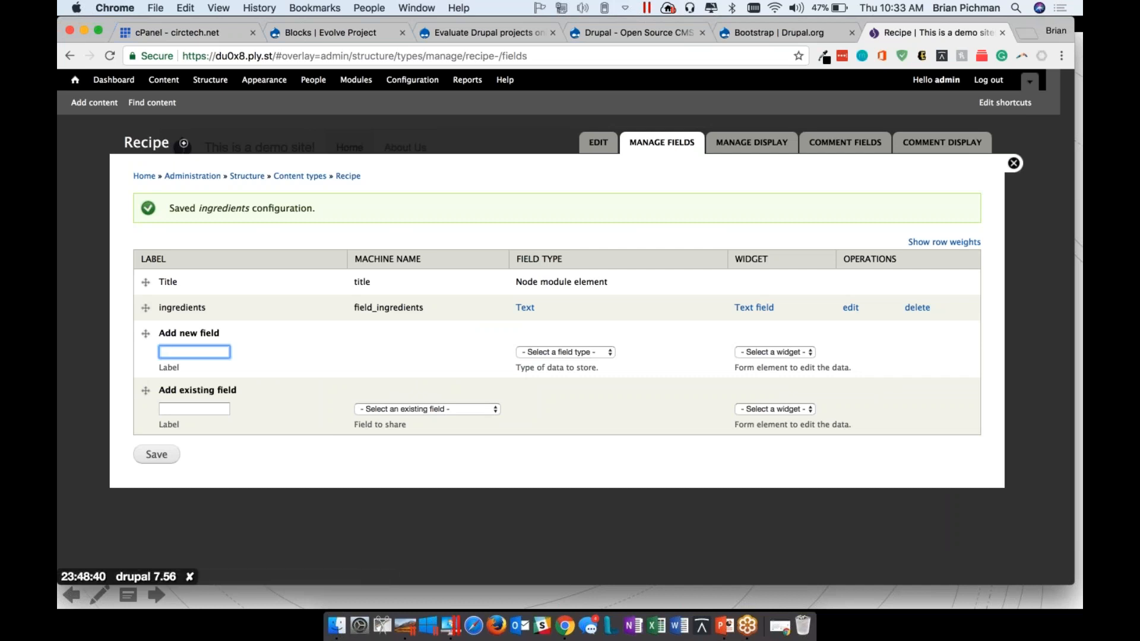
{"action": "type", "text": "Instructions"}
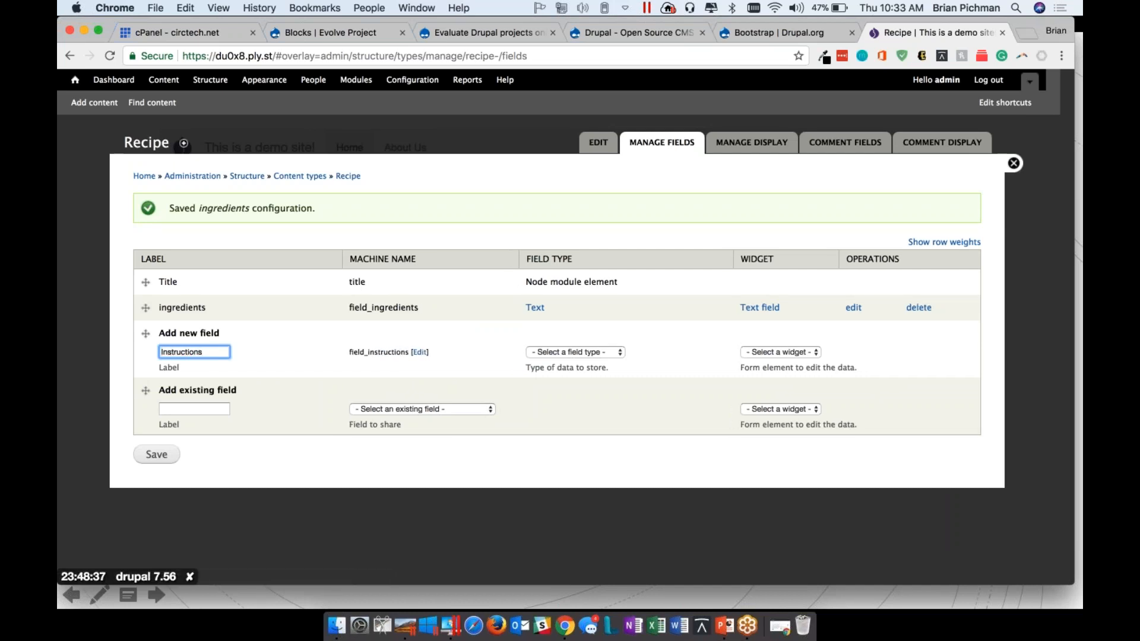
{"action": "left_click", "coordinate": [569, 352]}
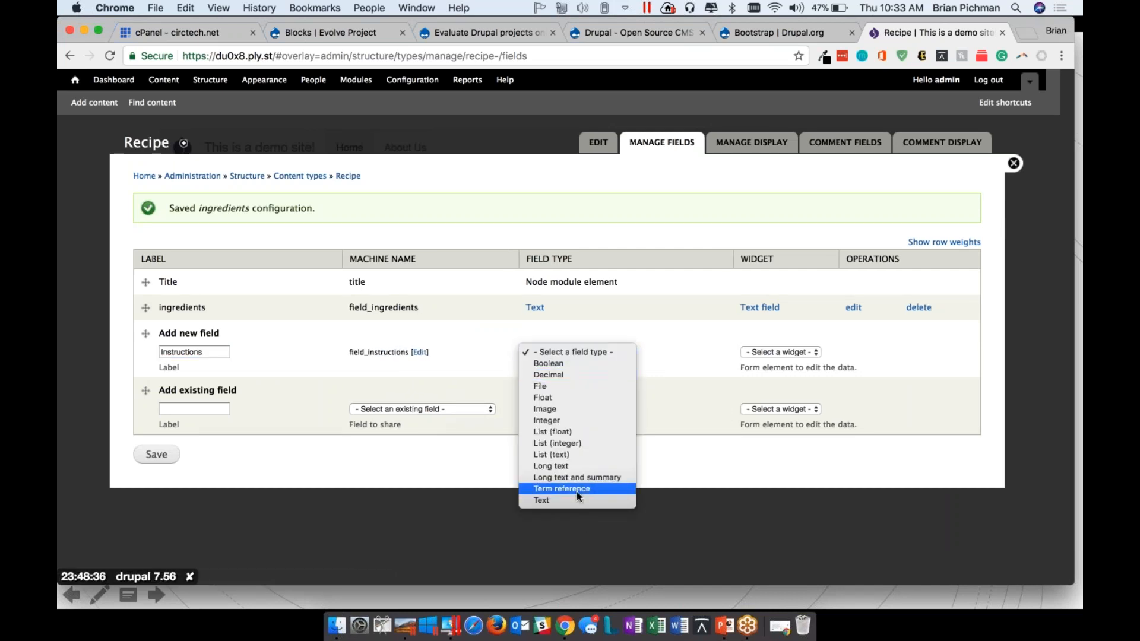
{"action": "left_click", "coordinate": [593, 477]}
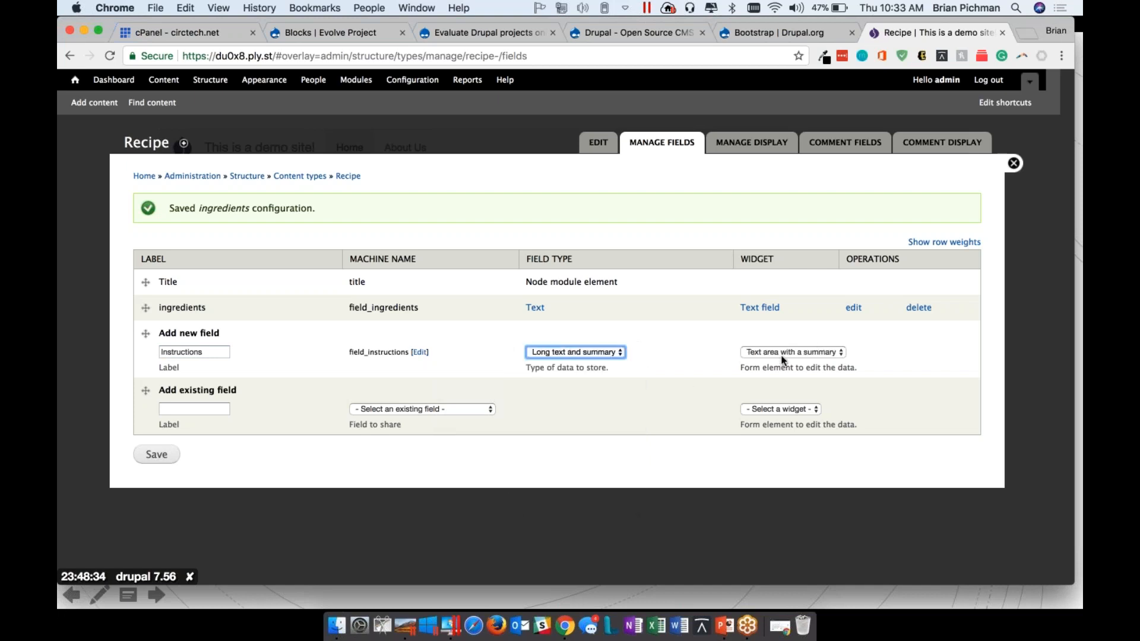
{"action": "left_click", "coordinate": [793, 352]}
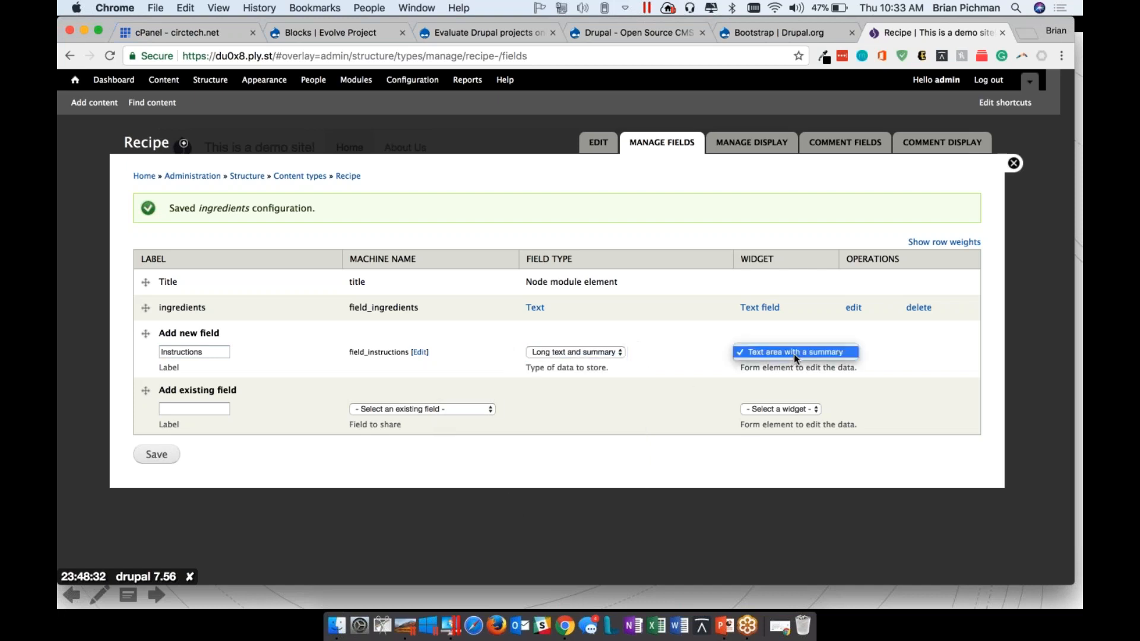
{"action": "left_click", "coordinate": [793, 352]}
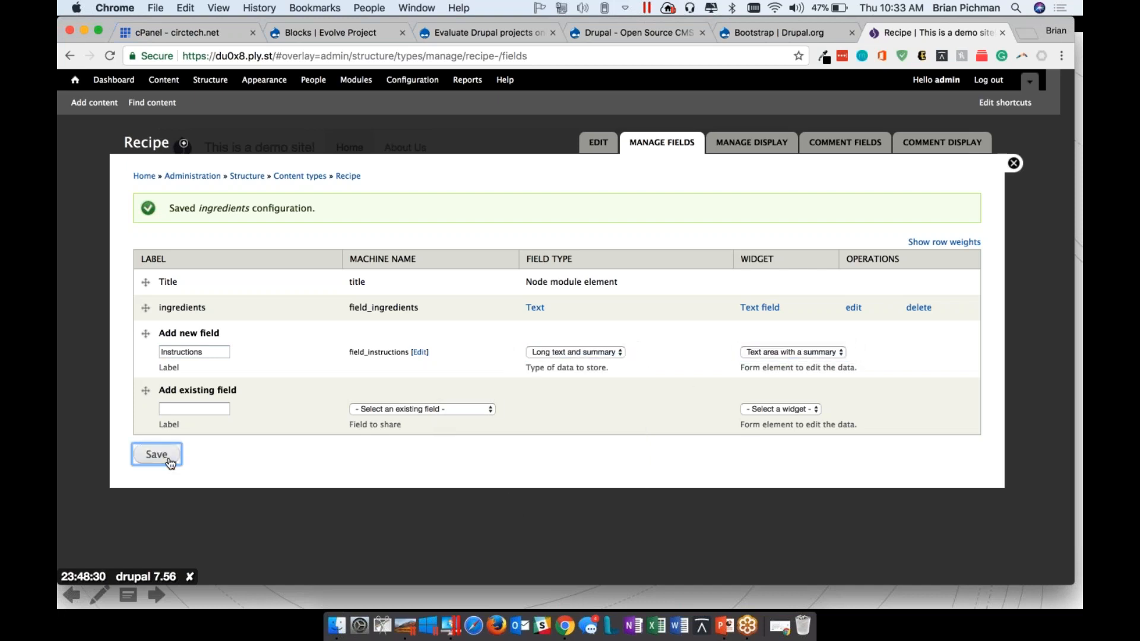
Save the Instructions field, keeping its default field settings and Recipe settings
{"action": "left_click", "coordinate": [164, 456]}
{"action": "left_click", "coordinate": [212, 311]}
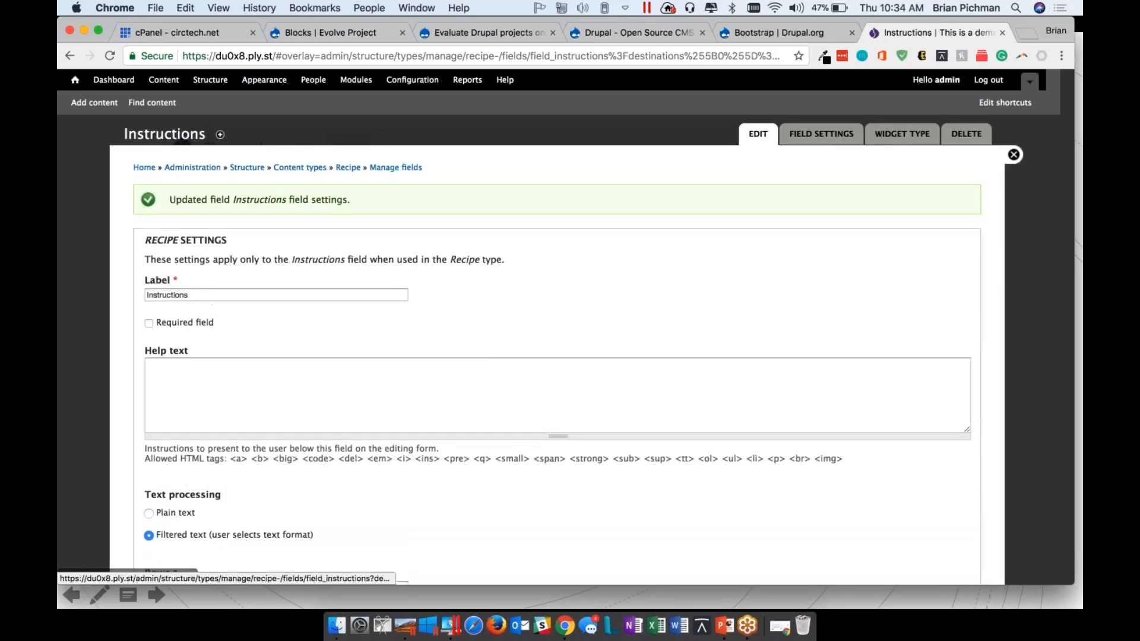
{"action": "scroll", "coordinate": [212, 319], "scroll_direction": "down", "scroll_amount": 15}
{"action": "left_click", "coordinate": [178, 518]}
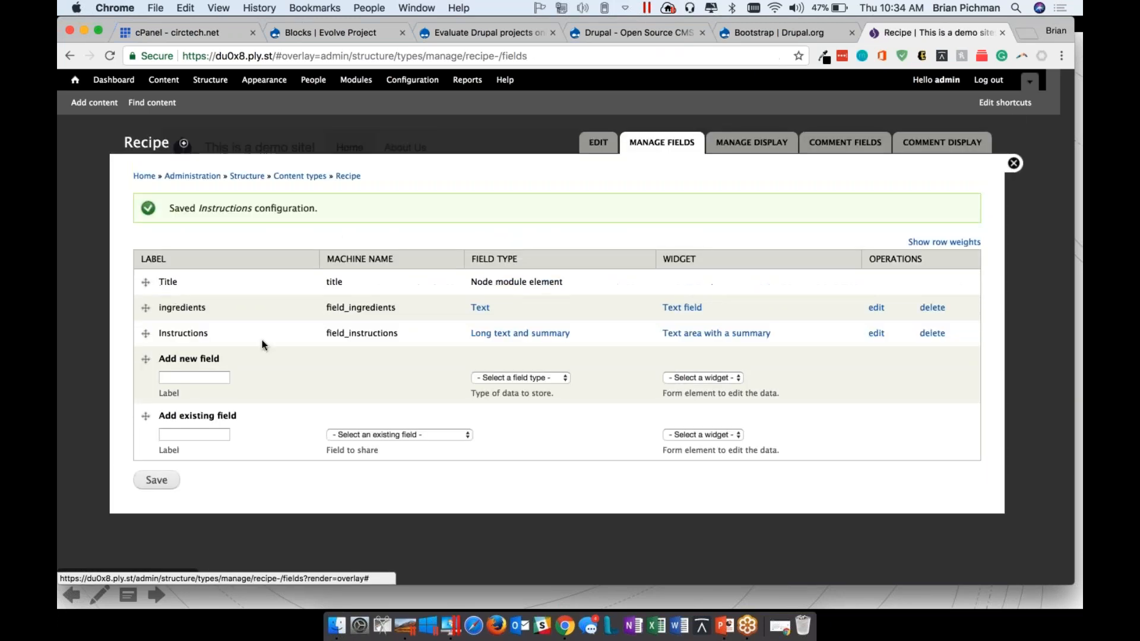
Define a new field labelled "Picture of Food" of type Image with the Image widget in the Recipe content type
{"action": "left_click", "coordinate": [194, 377]}
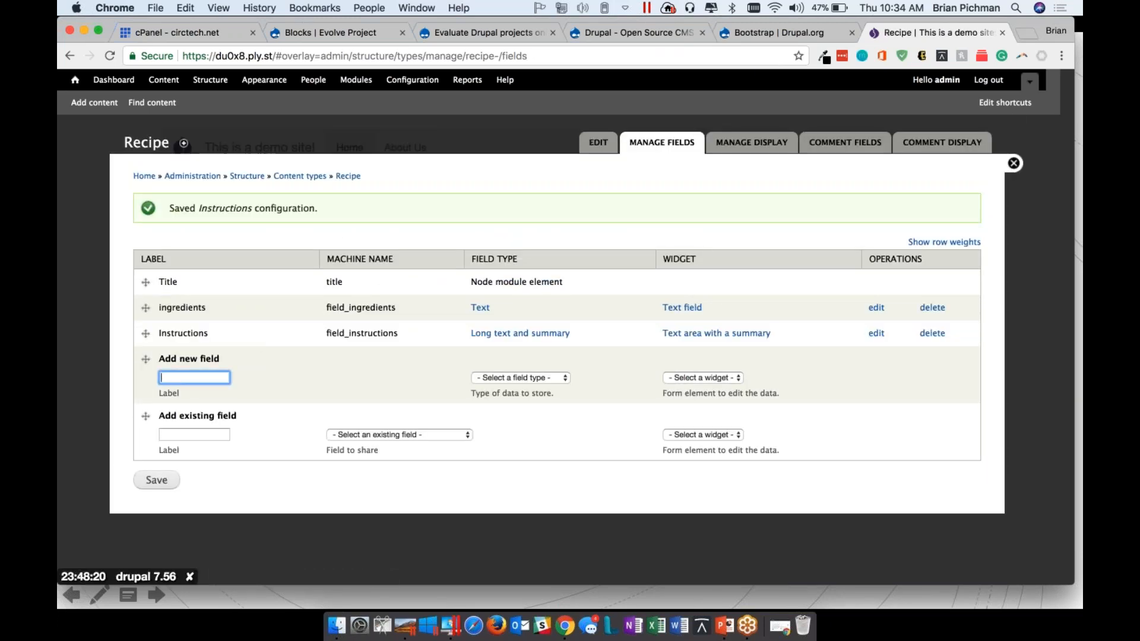
{"action": "type", "text": "Pict"}
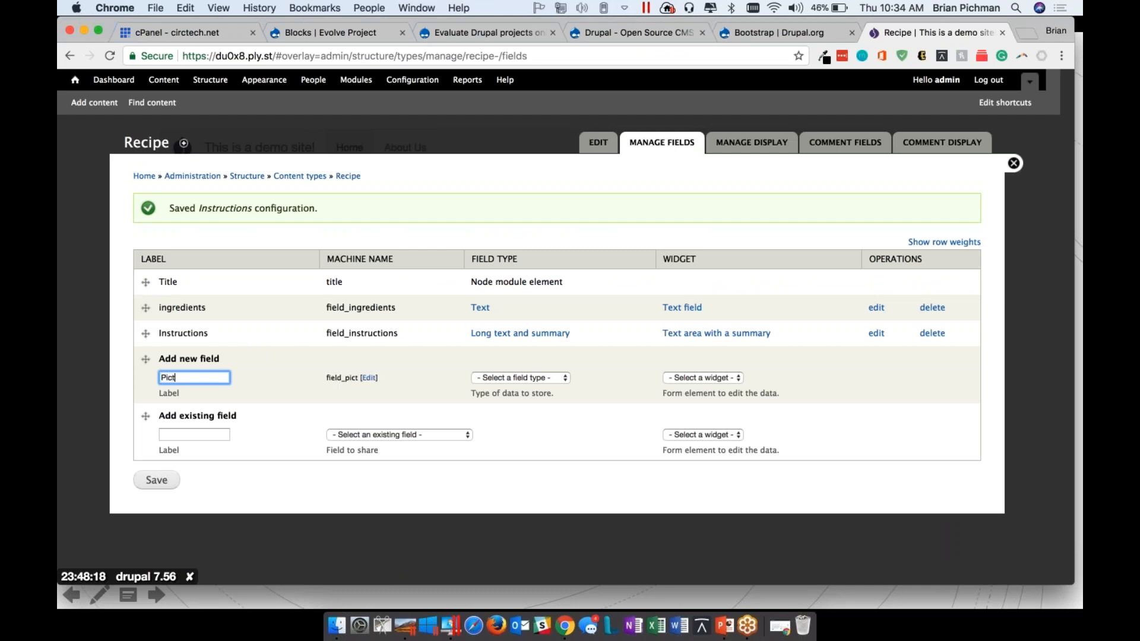
{"action": "type", "text": "ure of Food"}
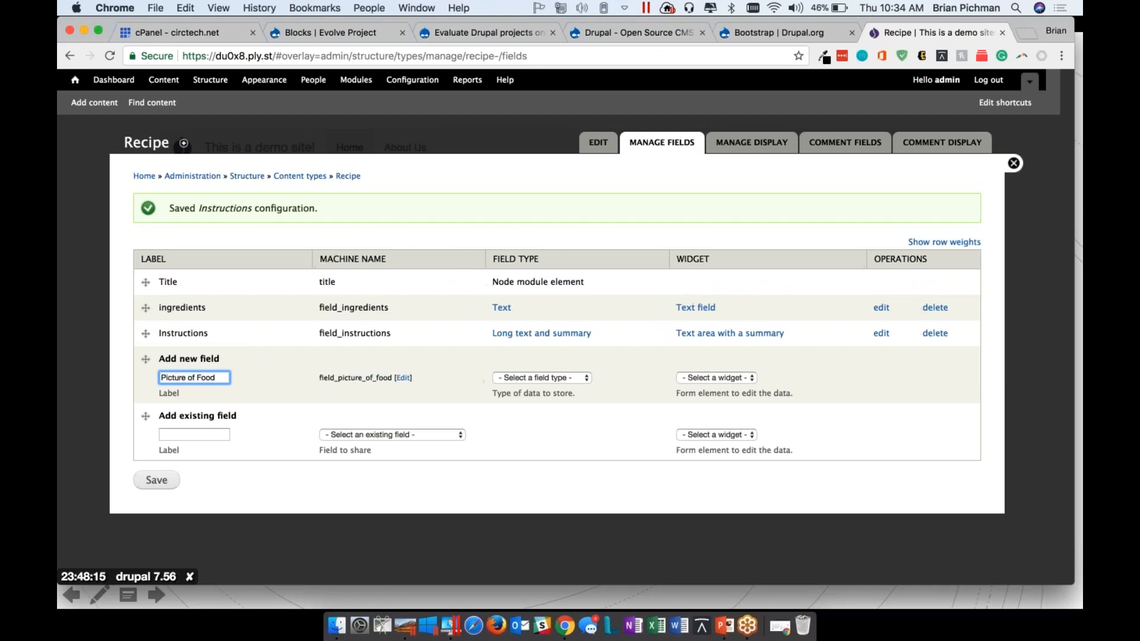
{"action": "left_click", "coordinate": [528, 379]}
{"action": "left_click", "coordinate": [548, 435]}
{"action": "left_click", "coordinate": [751, 378]}
{"action": "left_click", "coordinate": [699, 378]}
{"action": "left_click", "coordinate": [158, 482]}
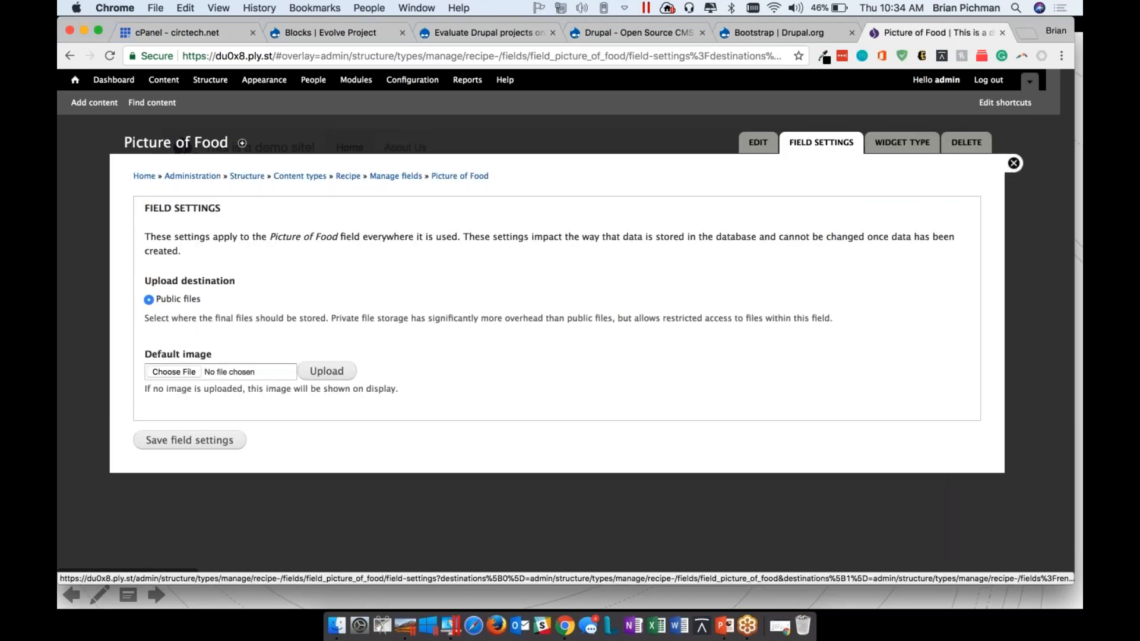
Save the Picture of Food field with its default field settings and Recipe settings, and save the Recipe field list
{"action": "left_click", "coordinate": [189, 440]}
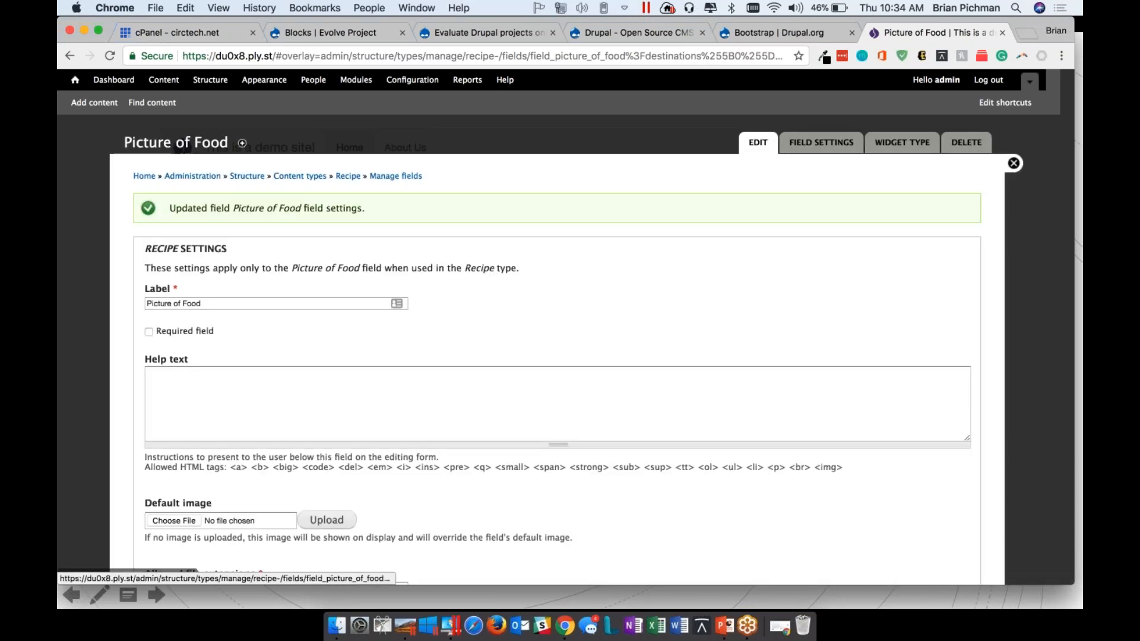
{"action": "scroll", "coordinate": [553, 350], "scroll_direction": "down", "scroll_amount": 15}
{"action": "scroll", "coordinate": [553, 350], "scroll_direction": "up", "scroll_amount": 7}
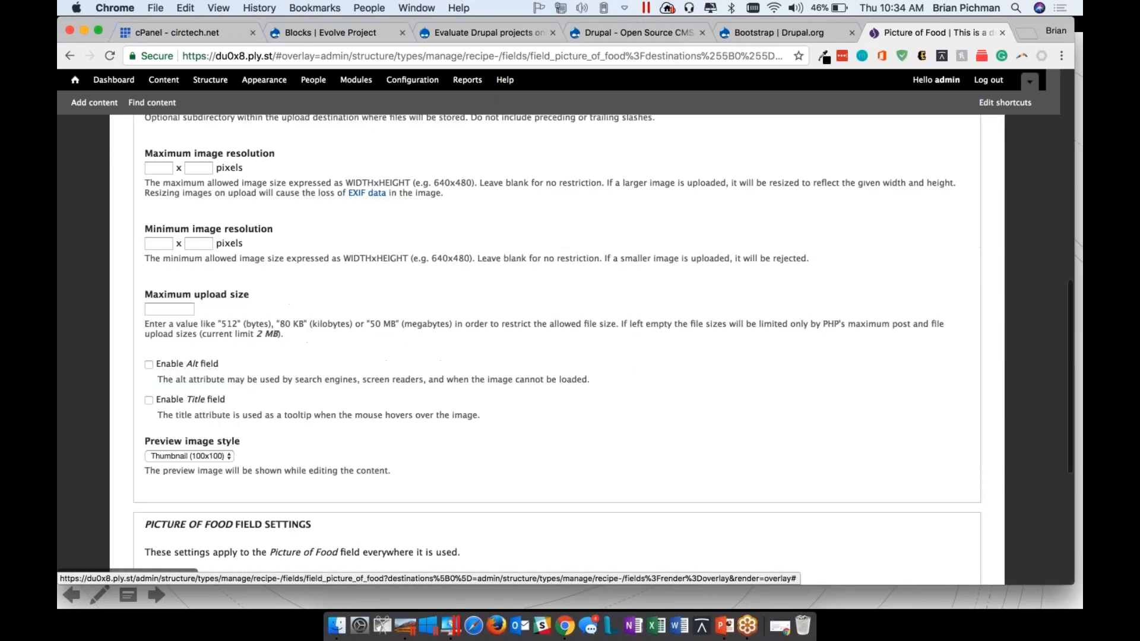
{"action": "scroll", "coordinate": [552, 350], "scroll_direction": "up", "scroll_amount": 2}
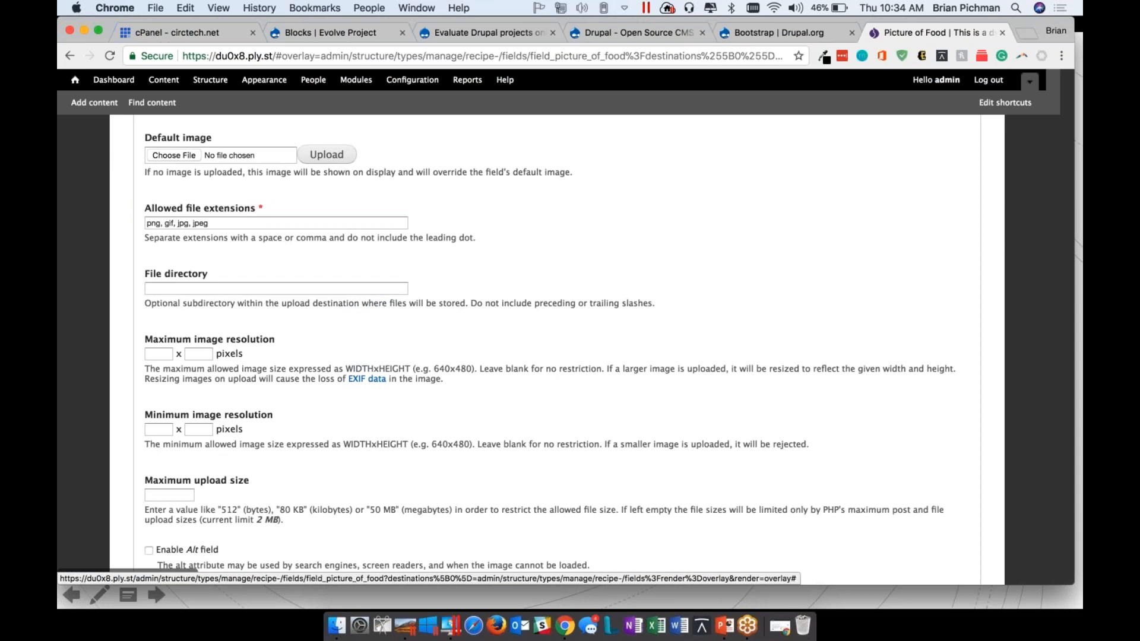
{"action": "scroll", "coordinate": [298, 285], "scroll_direction": "down", "scroll_amount": 5}
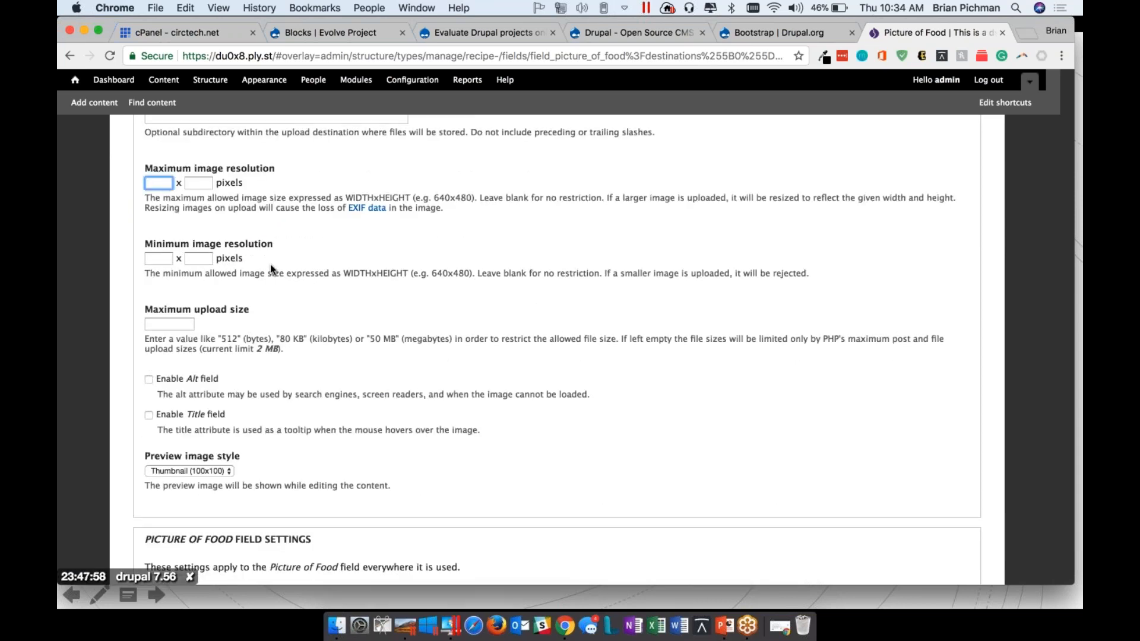
{"action": "scroll", "coordinate": [270, 264], "scroll_direction": "down", "scroll_amount": 5}
{"action": "scroll", "coordinate": [269, 297], "scroll_direction": "down", "scroll_amount": 4}
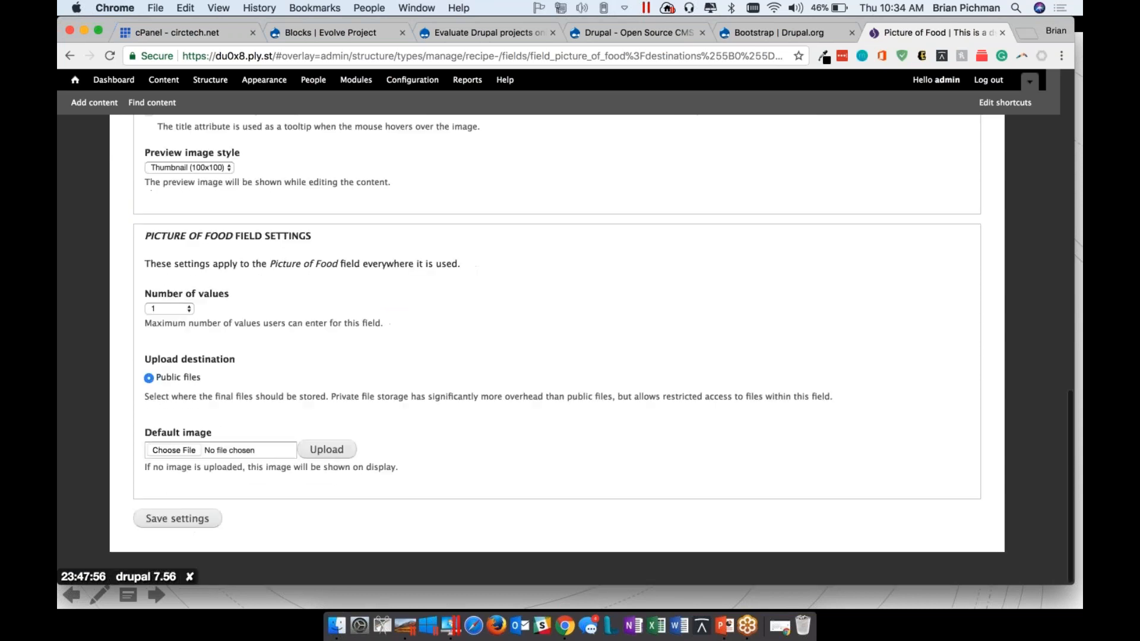
{"action": "left_click", "coordinate": [177, 518]}
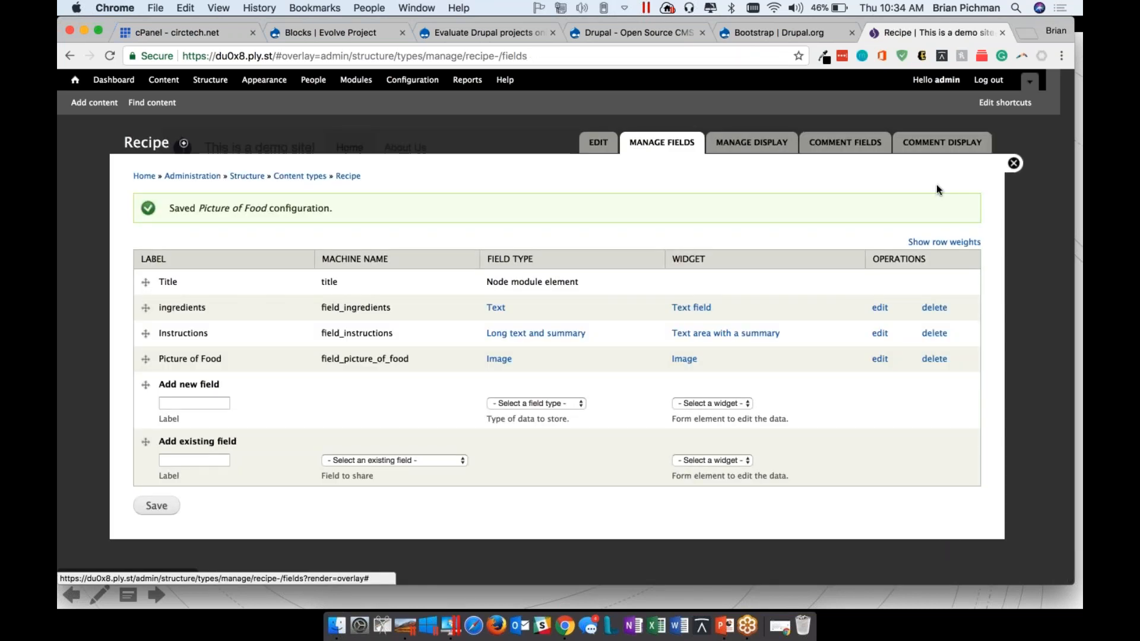
{"action": "left_click", "coordinate": [156, 505]}
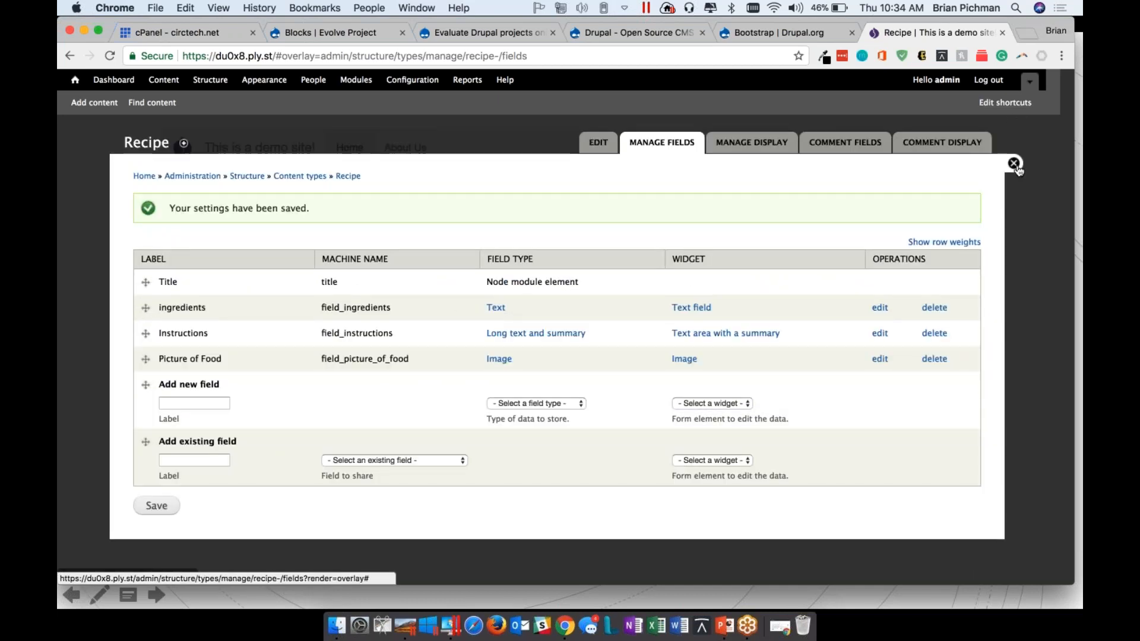
Start a new Recipe content item titled "My Favorite Pie"
{"action": "left_click", "coordinate": [1014, 165]}
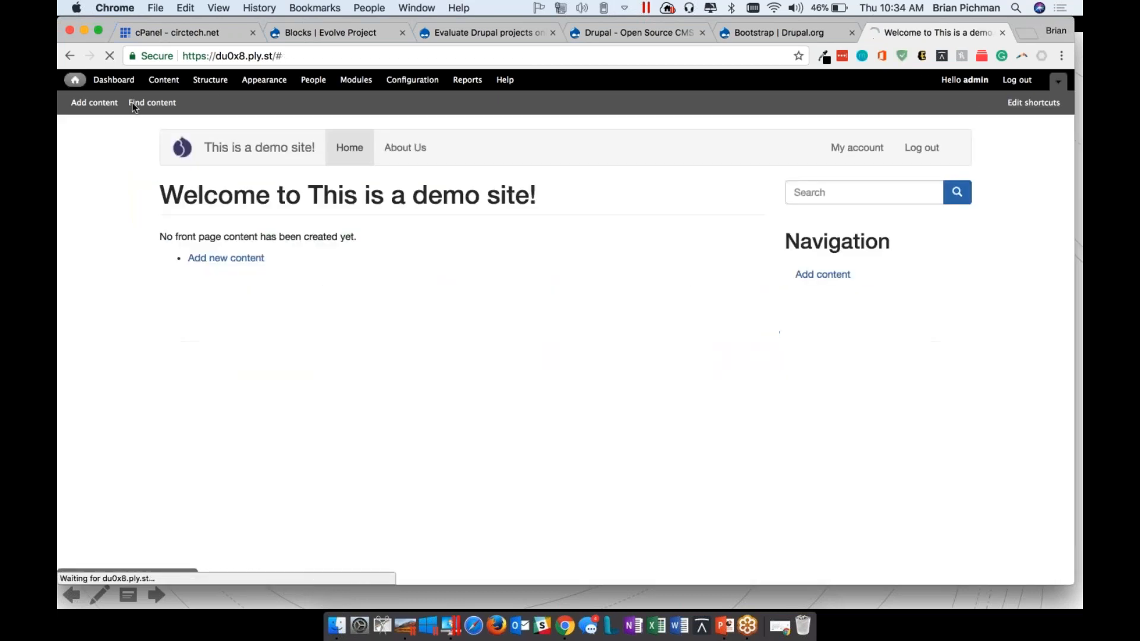
{"action": "left_click", "coordinate": [95, 104]}
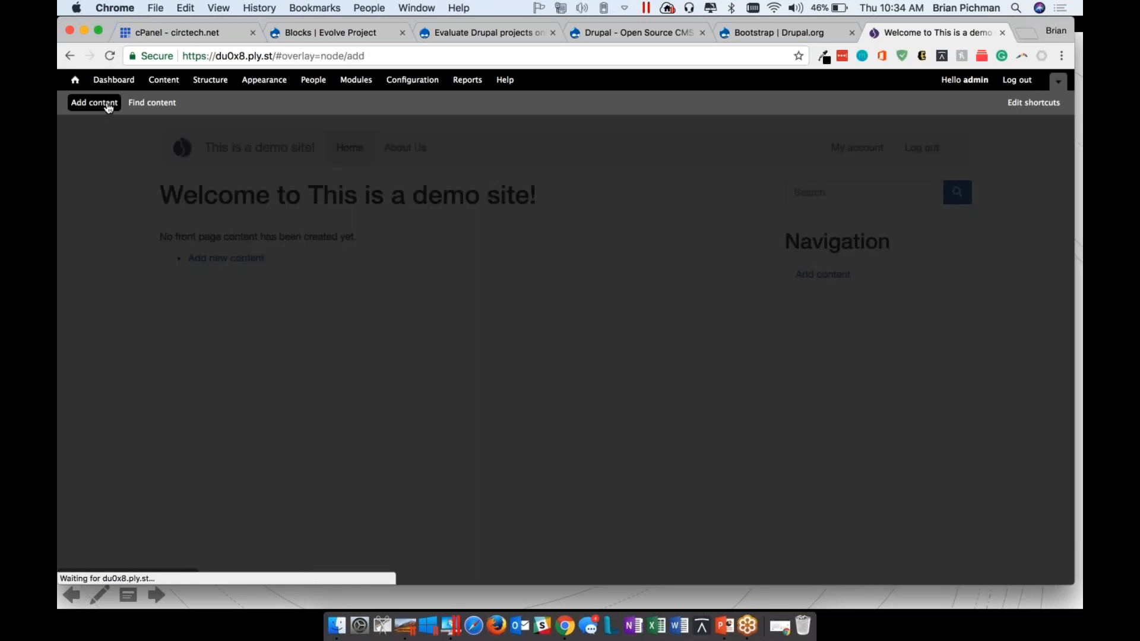
{"action": "left_click", "coordinate": [169, 292]}
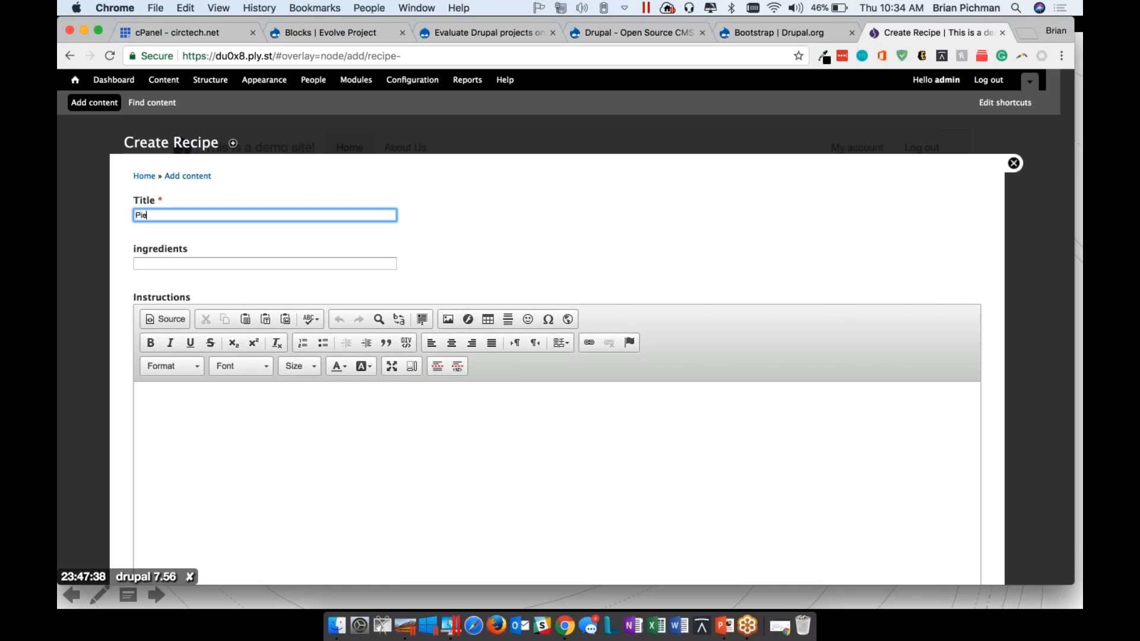
{"action": "type", "text": "My Favorite Pie"}
{"action": "key", "text": "Tab"}
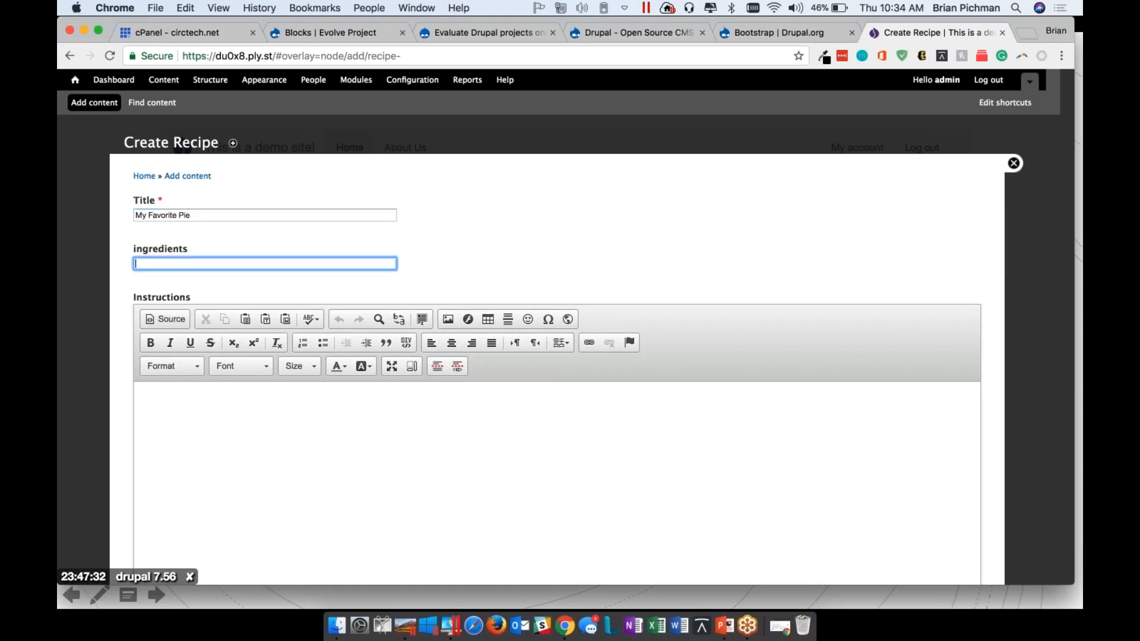
Fill in the recipe's ingredients as "Crust, Cherry Filling,"
{"action": "type", "text": "Crust, "}
{"action": "type", "text": "Fill"}
{"action": "key", "text": "BackSpace"}
{"action": "key", "text": "BackSpace"}
{"action": "type", "text": "Cherry"}
{"action": "left_click", "coordinate": [942, 80]}
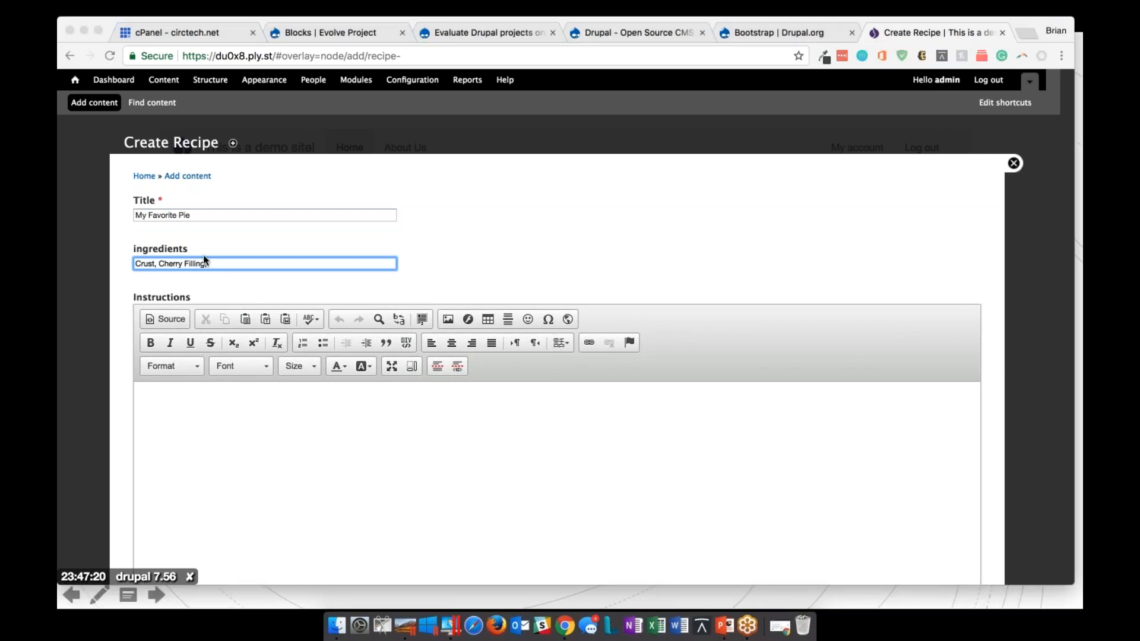
{"action": "left_click", "coordinate": [232, 263]}
{"action": "type", "text": ","}
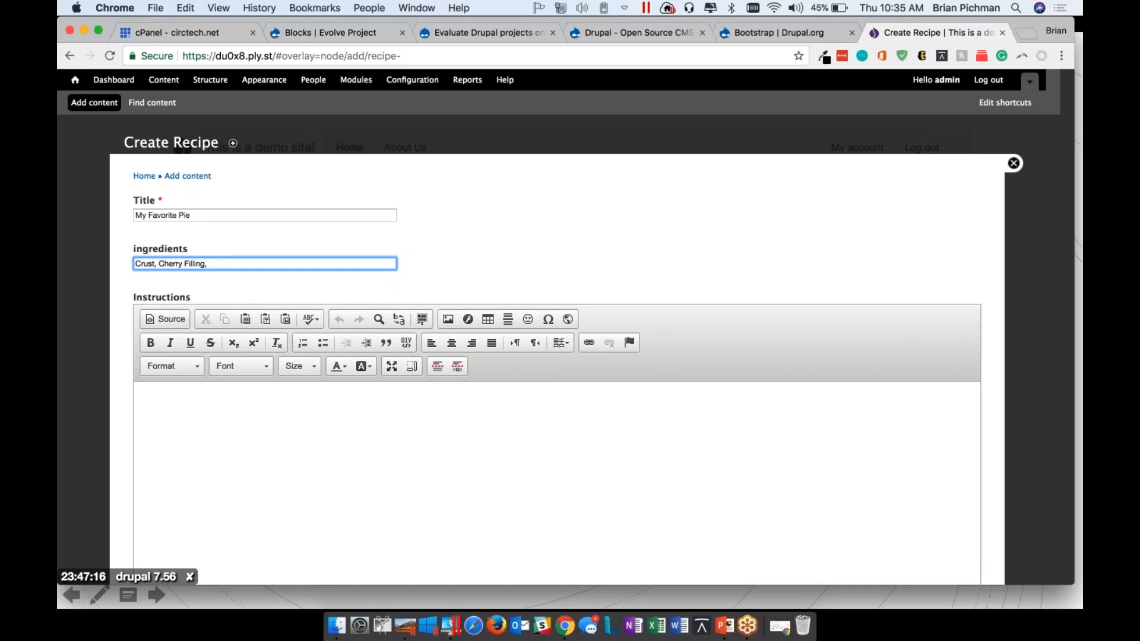
Write the recipe's Instructions as three separate lines: "Turn On Stove", "Put Filling In Pie" and "Bake."
{"action": "left_click", "coordinate": [318, 446]}
{"action": "type", "text": "Turn On Stove"}
{"action": "key", "text": "Return"}
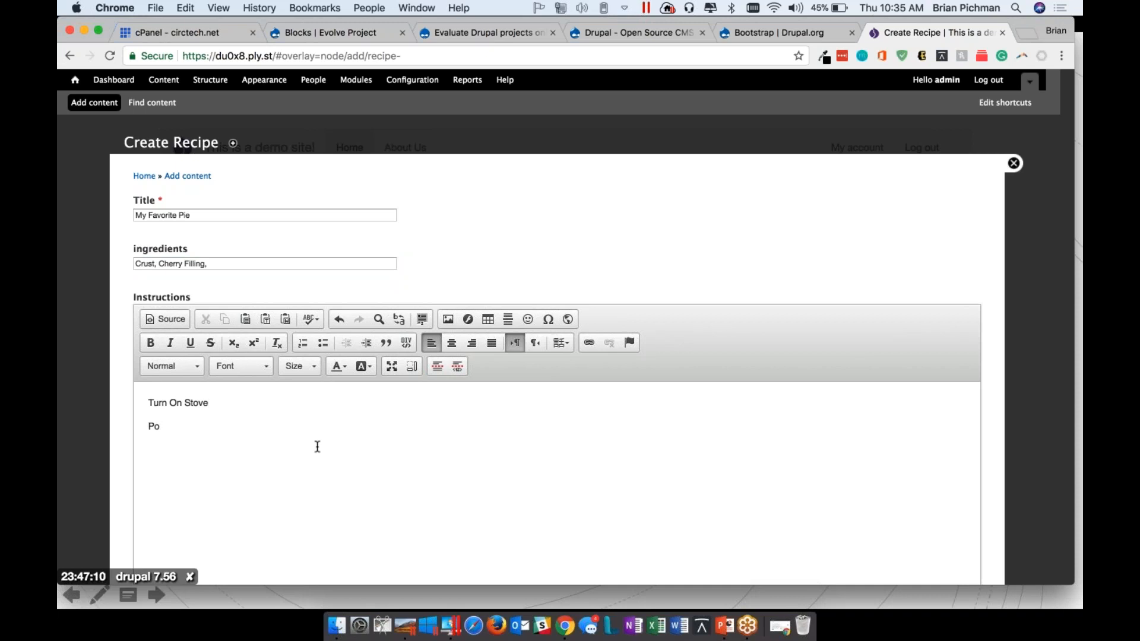
{"action": "key", "text": "BackSpace"}
{"action": "key", "text": "BackSpace"}
{"action": "type", "text": "ut Filling In Pie"}
{"action": "key", "text": "Return"}
{"action": "type", "text": "Bake"}
Format the three instruction lines as a numbered list
{"action": "left_click_drag", "start_coordinate": [244, 463], "coordinate": [82, 321]}
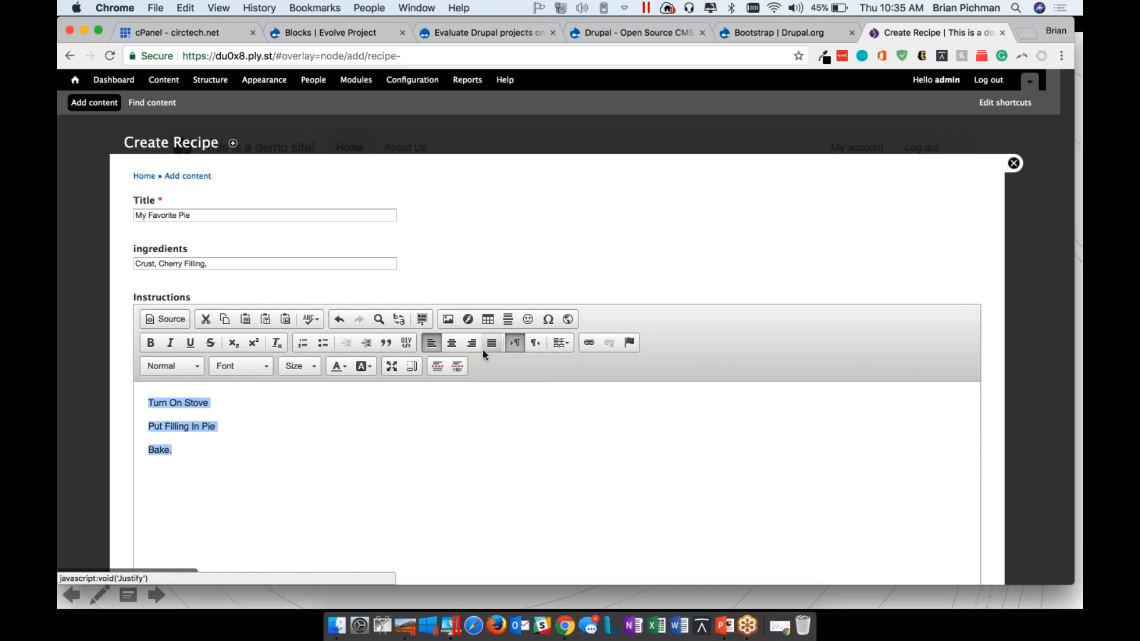
{"action": "left_click", "coordinate": [303, 344]}
{"action": "left_click", "coordinate": [365, 456]}
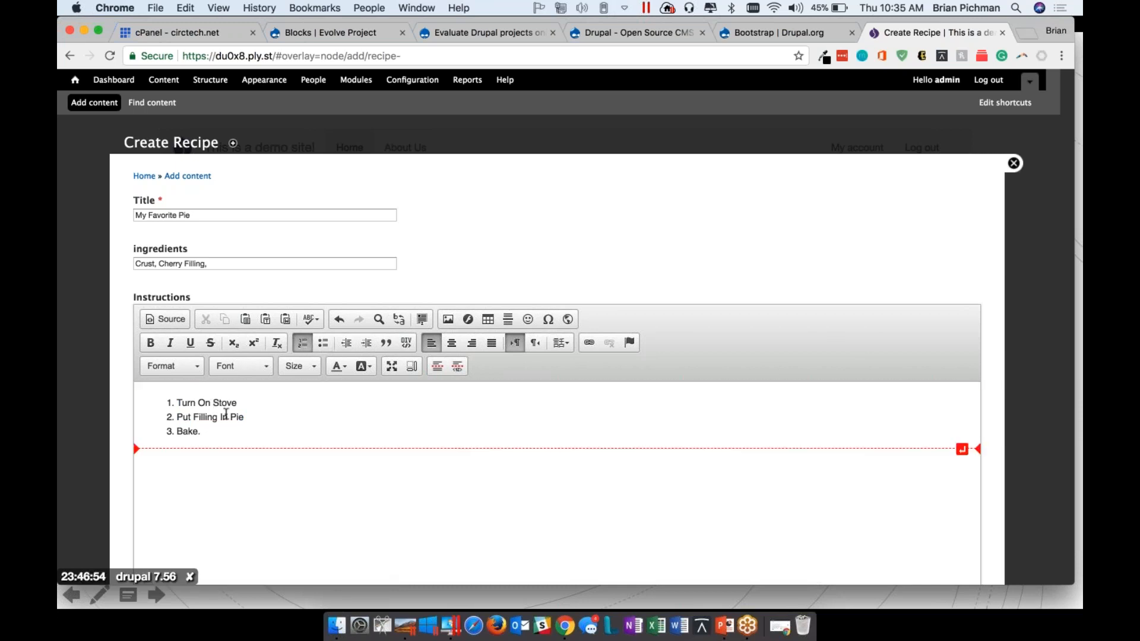
Search Google Images for "cherry pie" in a new browser tab and open the Food Network cherry pie picture
{"action": "scroll", "coordinate": [380, 320], "scroll_direction": "down", "scroll_amount": 5}
{"action": "scroll", "coordinate": [185, 302], "scroll_direction": "down", "scroll_amount": 5}
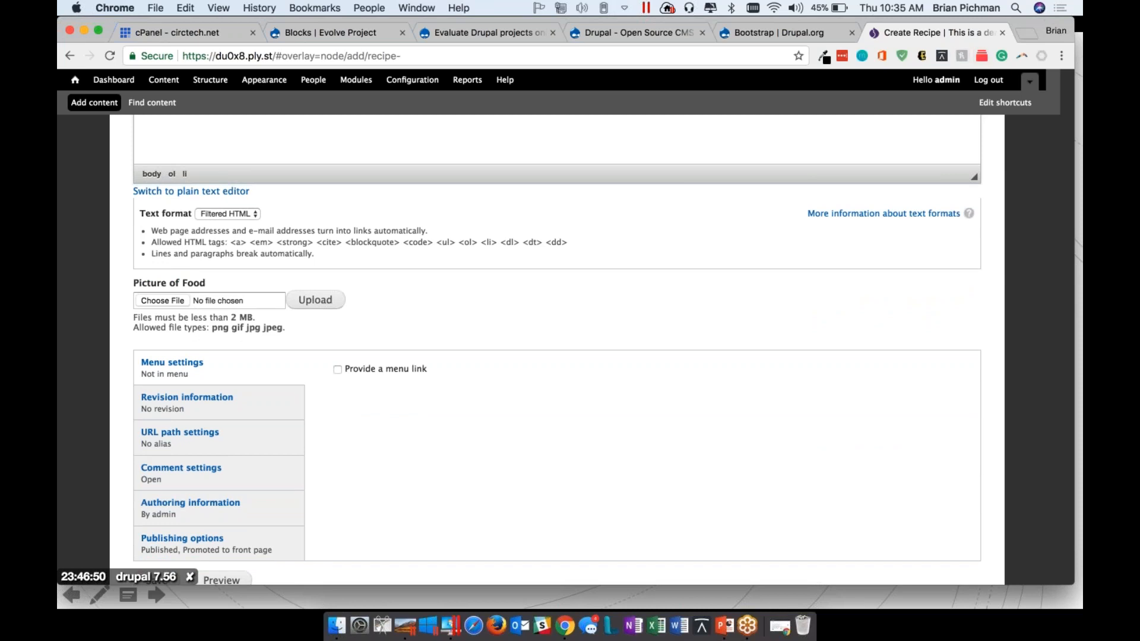
{"action": "left_click", "coordinate": [1021, 34]}
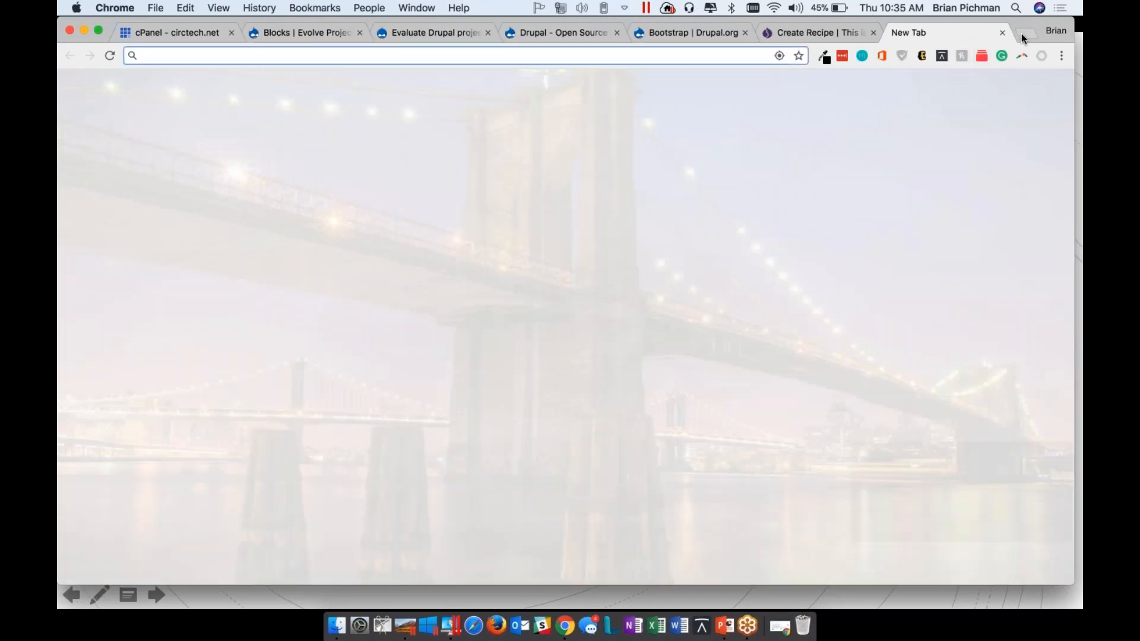
{"action": "type", "text": "cherry pie"}
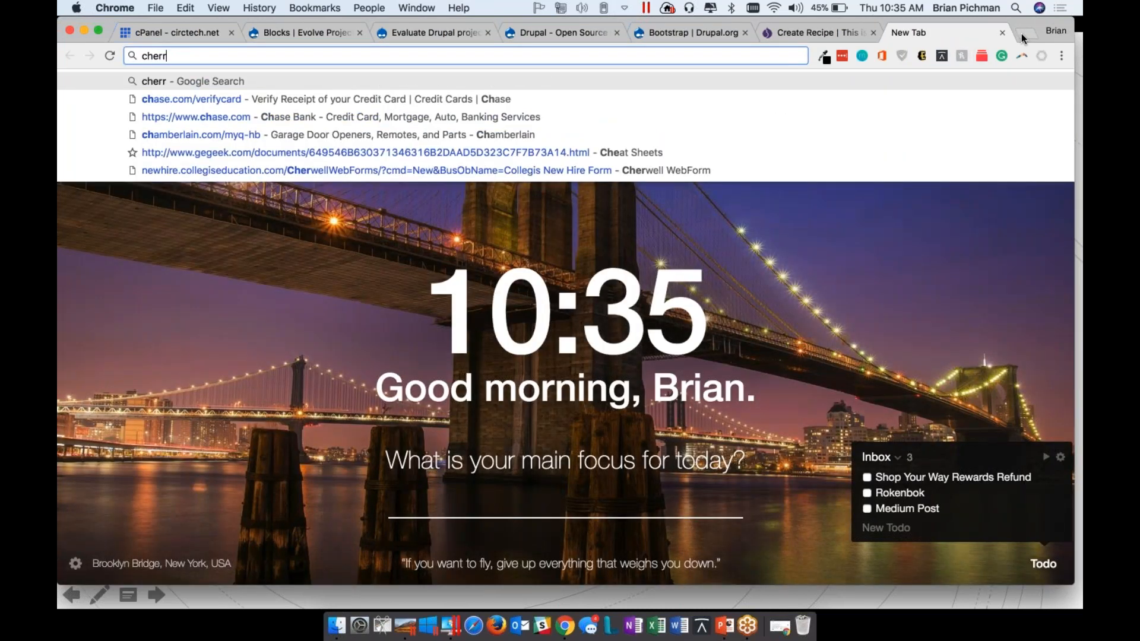
{"action": "key", "text": "Return"}
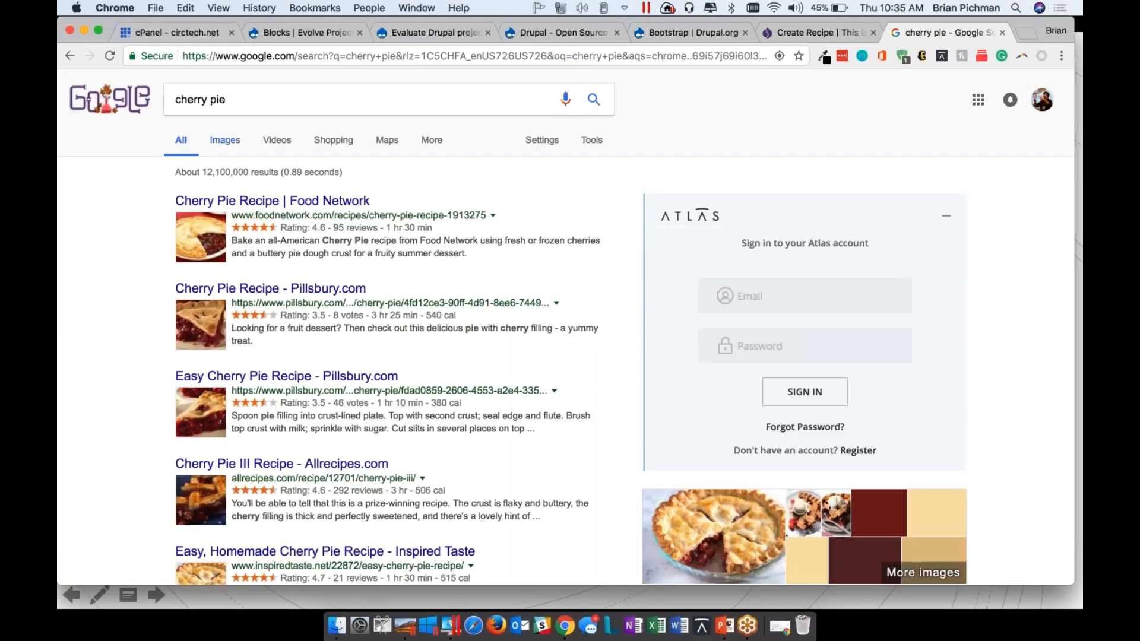
{"action": "left_click", "coordinate": [225, 140]}
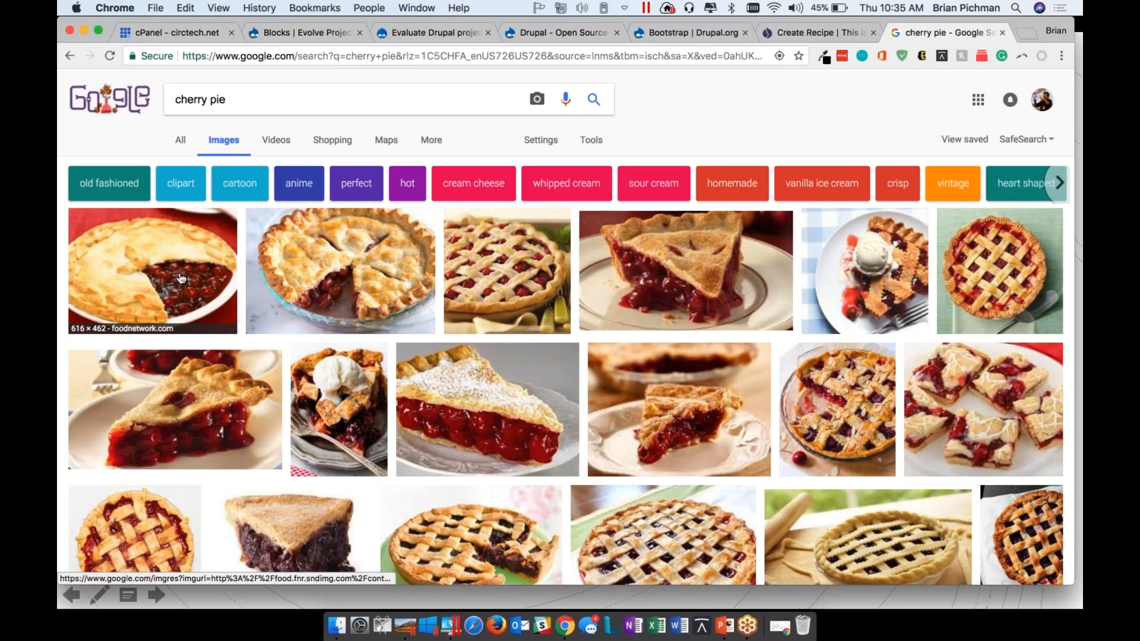
{"action": "left_click", "coordinate": [181, 279]}
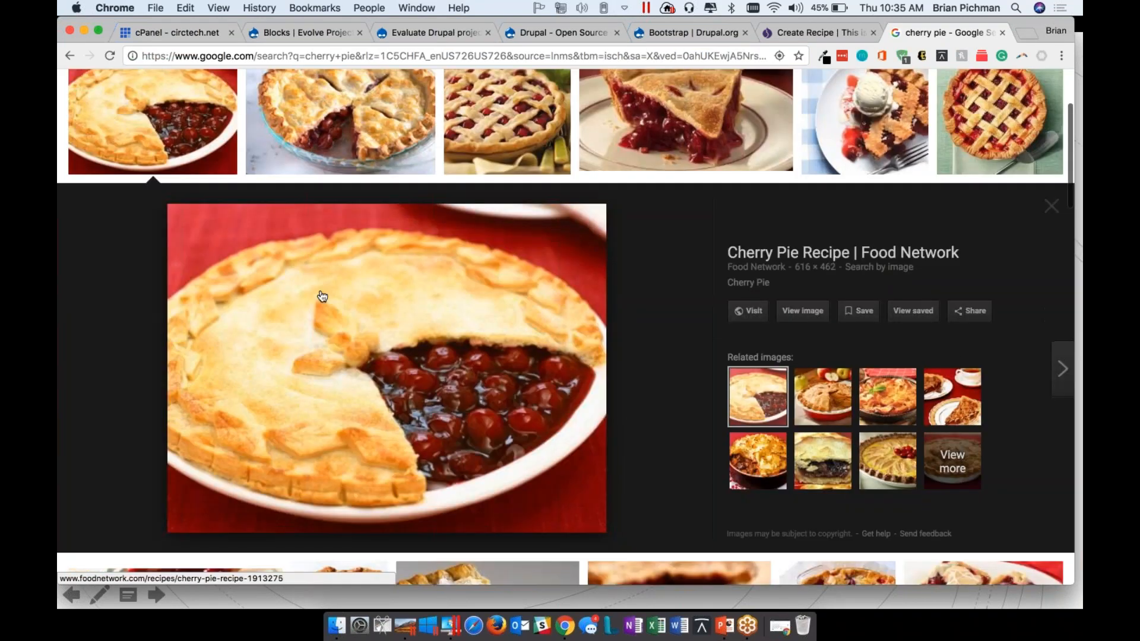
Save the enlarged cherry pie picture to the Desktop as a JPEG image under its suggested file name
{"action": "right_click", "coordinate": [447, 383]}
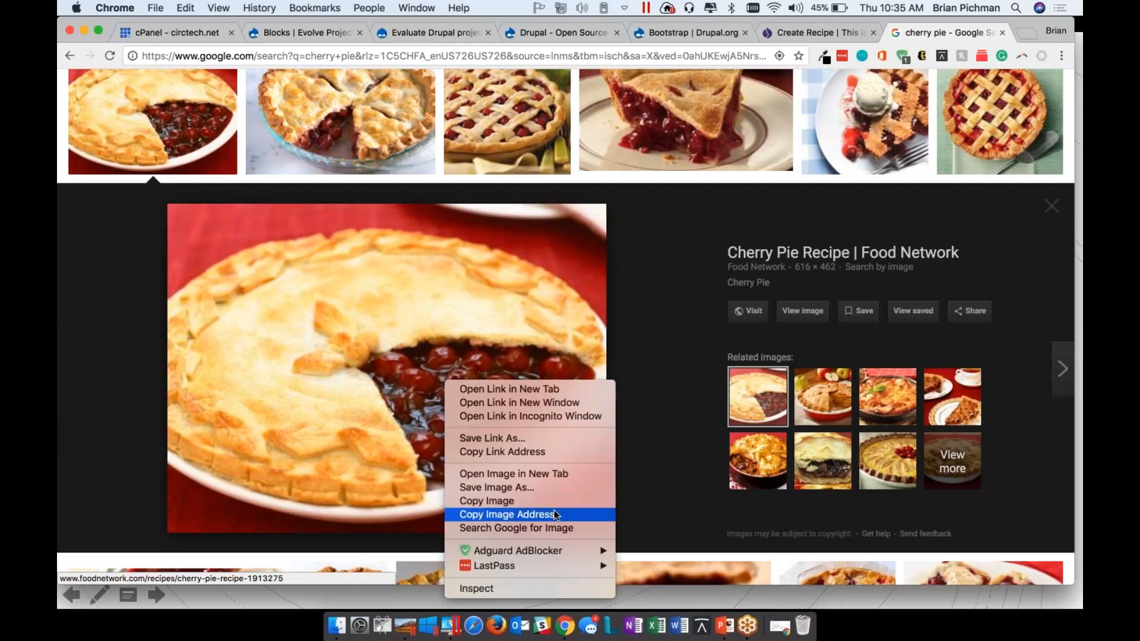
{"action": "left_click", "coordinate": [567, 487]}
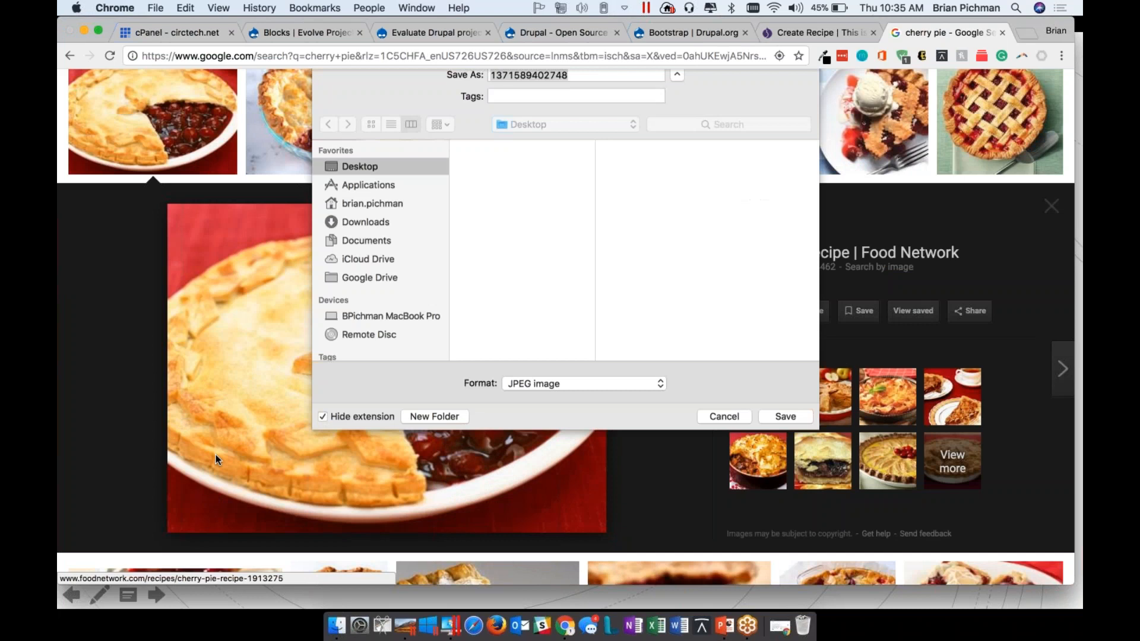
{"action": "left_click", "coordinate": [788, 430]}
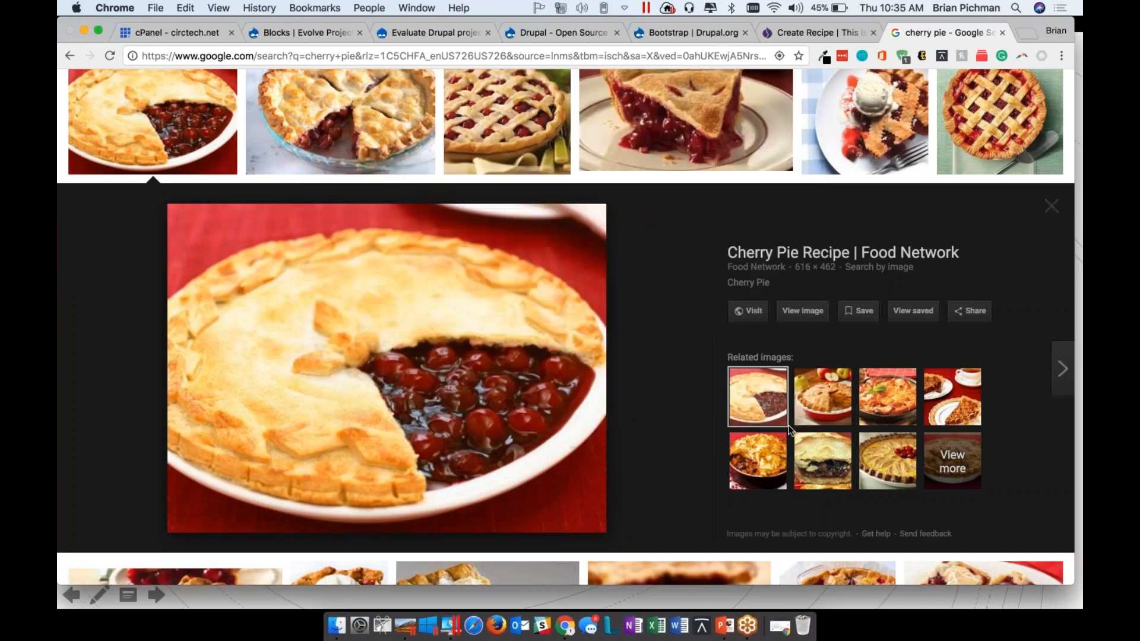
Back in the Create Recipe form, choose 1371589402748.jpeg from the local Desktop as the Picture of Food file
{"action": "left_click", "coordinate": [814, 34]}
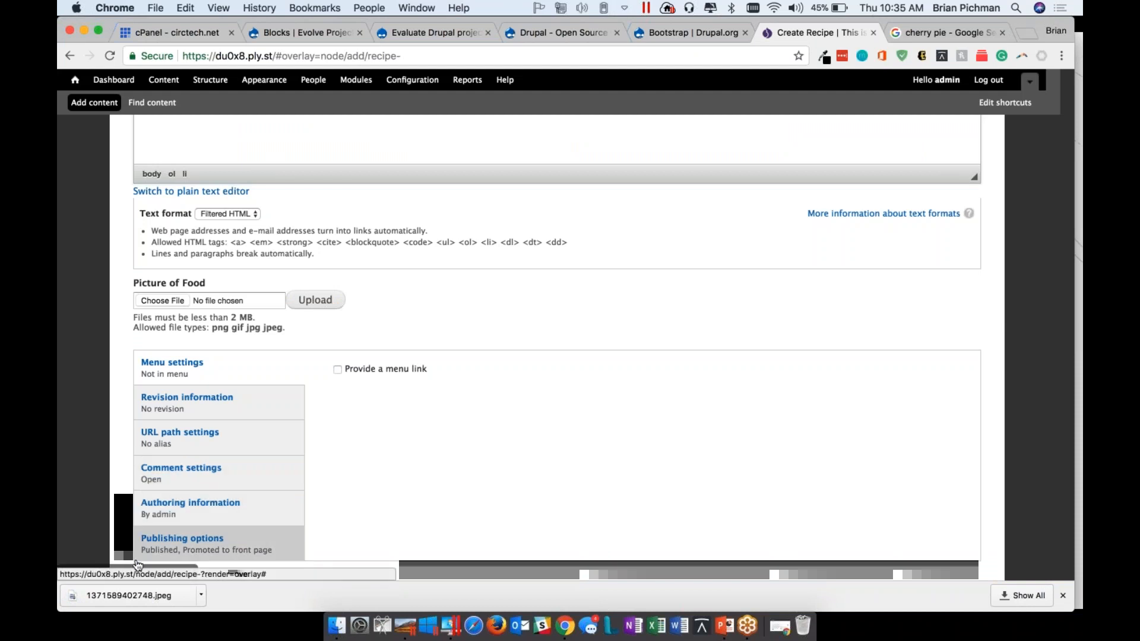
{"action": "left_click", "coordinate": [177, 302]}
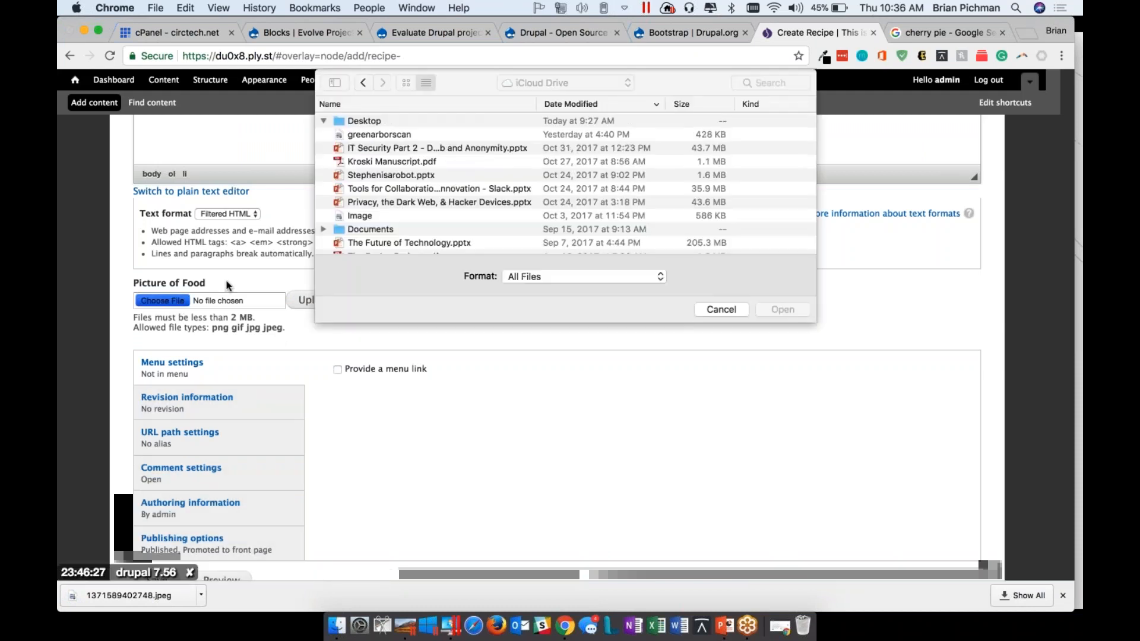
{"action": "left_click", "coordinate": [398, 200]}
{"action": "scroll", "coordinate": [398, 195], "scroll_direction": "down", "scroll_amount": 10}
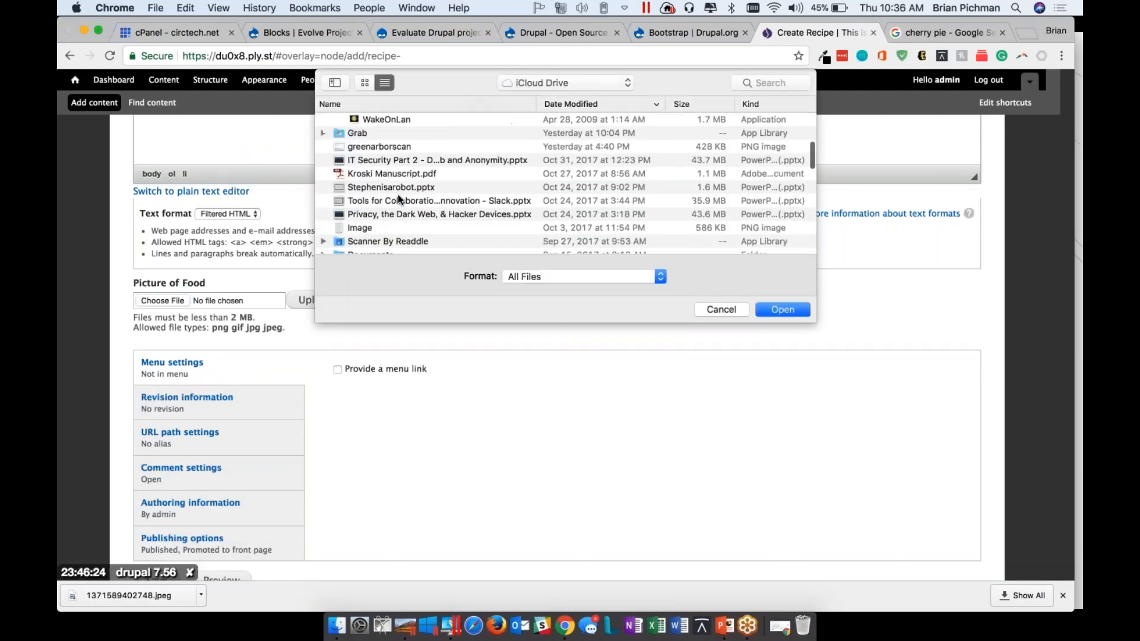
{"action": "left_click", "coordinate": [554, 80]}
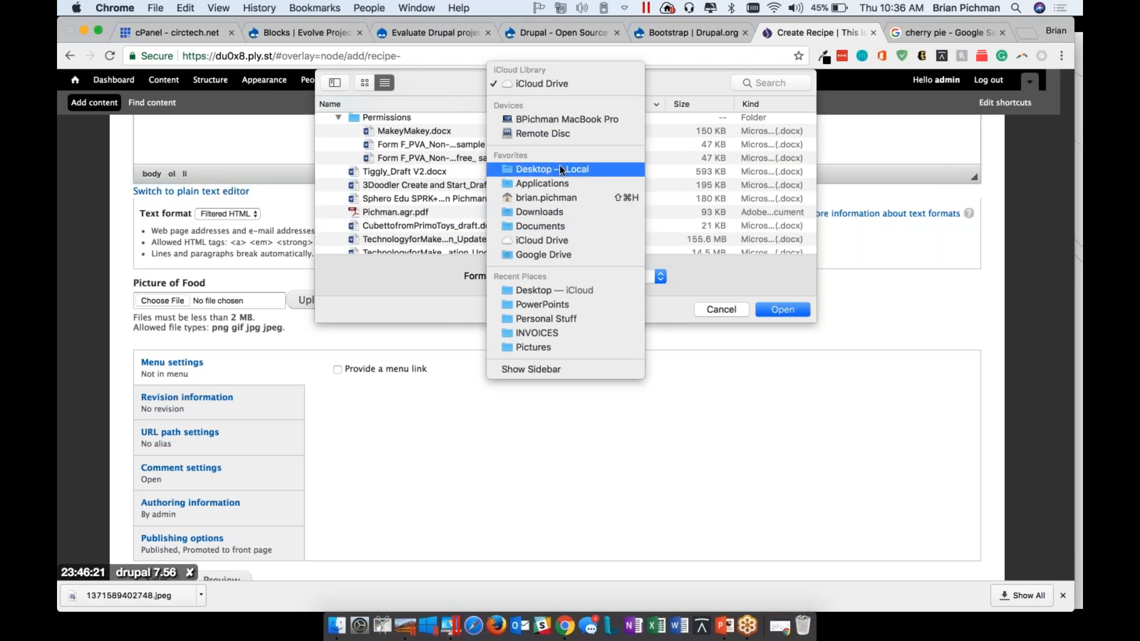
{"action": "left_click", "coordinate": [559, 166]}
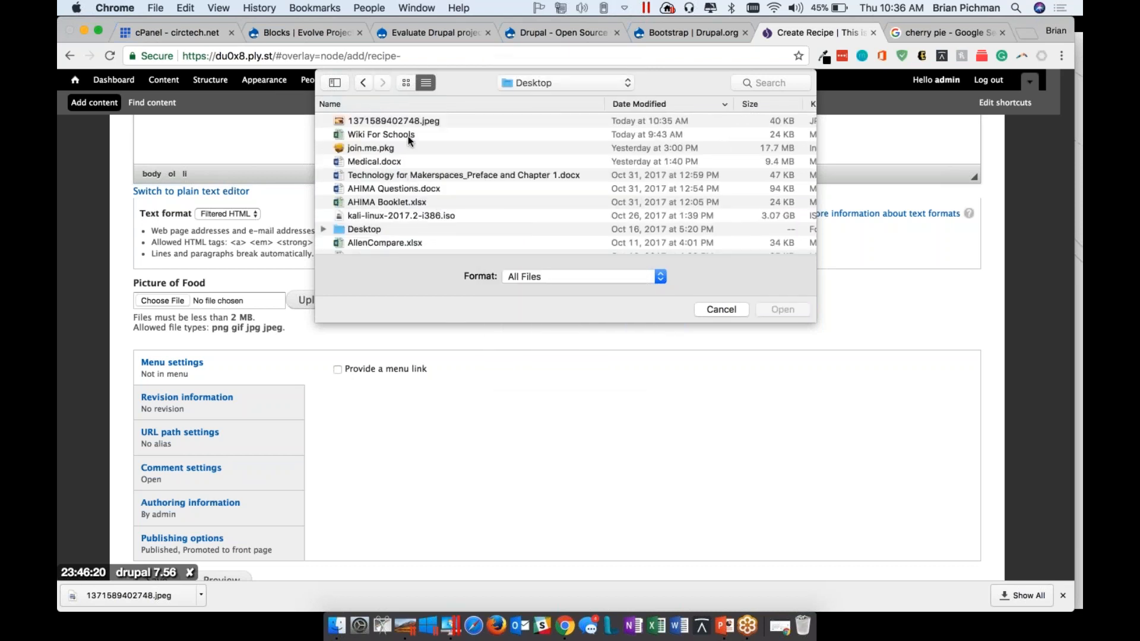
{"action": "left_click", "coordinate": [416, 122]}
{"action": "left_click", "coordinate": [775, 311]}
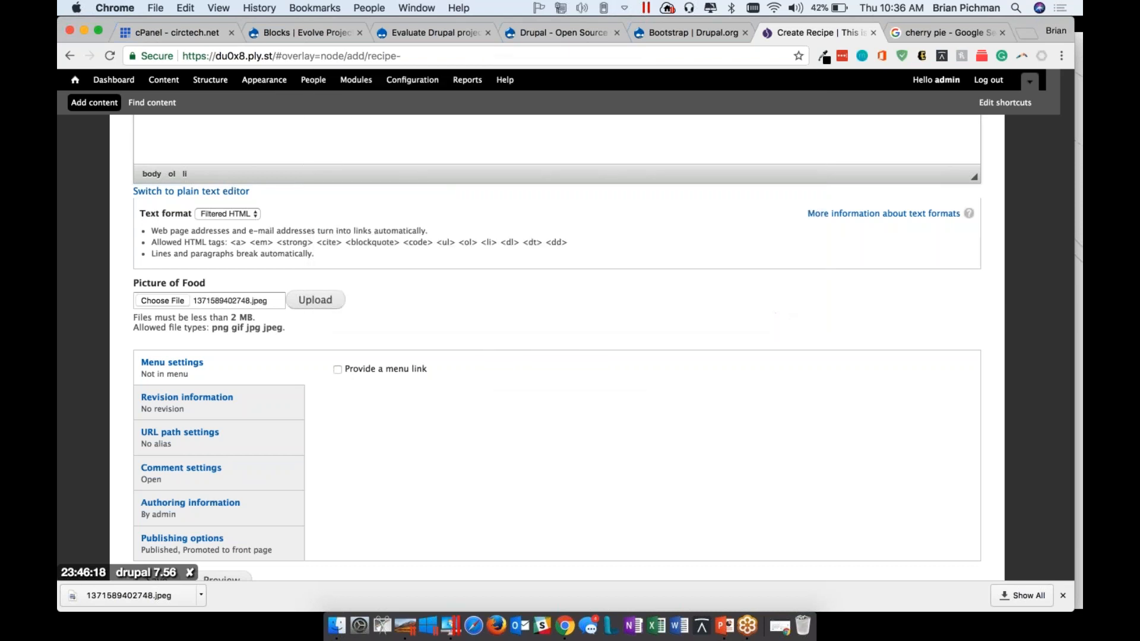
Upload 1371589402748.jpeg as the Picture of Food and save the new recipe
{"action": "left_click", "coordinate": [316, 300]}
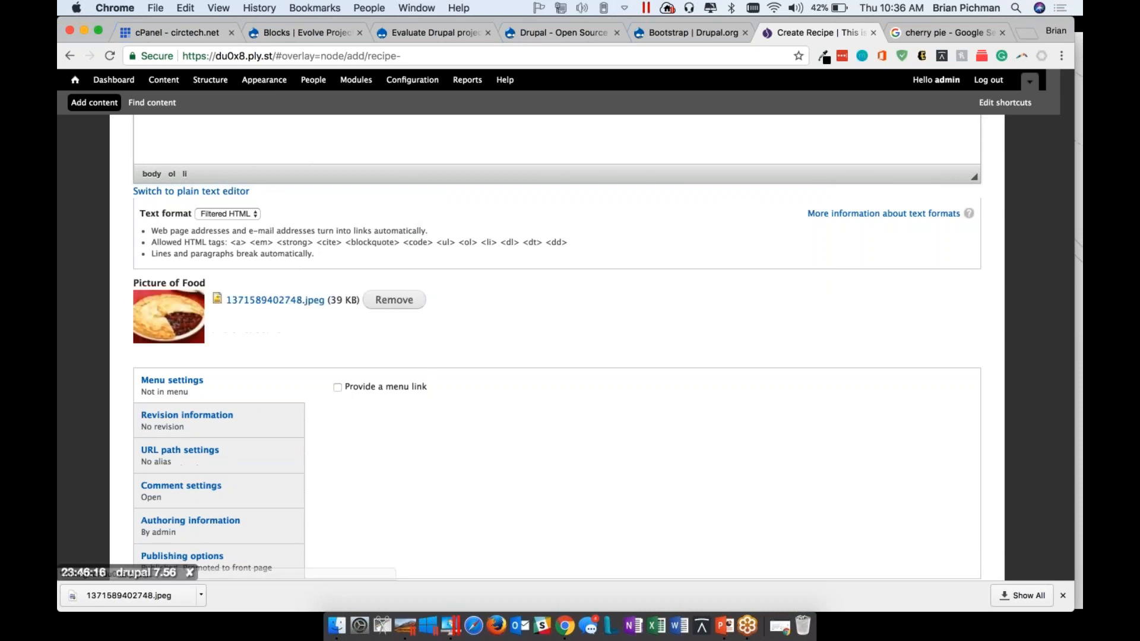
{"action": "scroll", "coordinate": [169, 415], "scroll_direction": "down", "scroll_amount": 3}
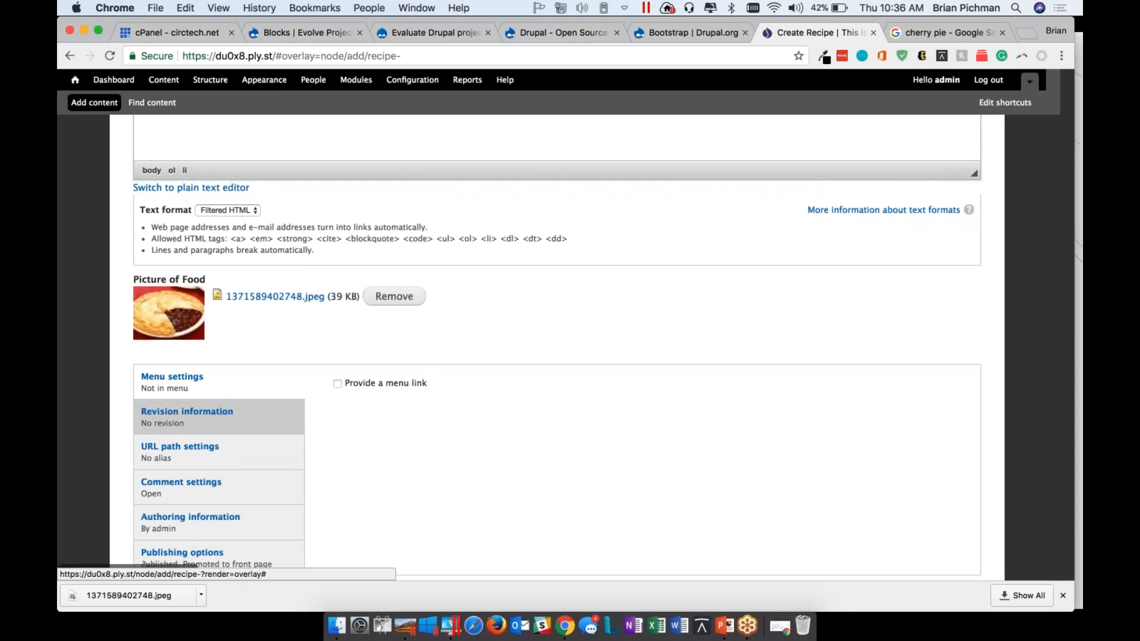
{"action": "left_click", "coordinate": [169, 521]}
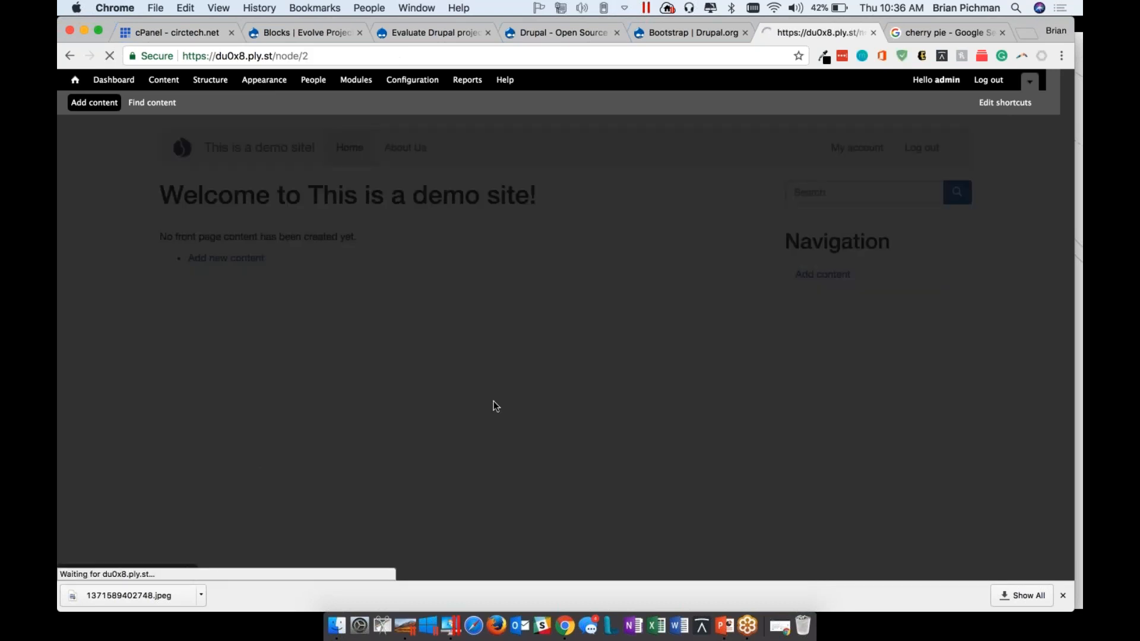
Review the published My Favorite Pie page, examining its ingredients, instructions and picture together with their field labels
{"action": "scroll", "coordinate": [493, 400], "scroll_direction": "down", "scroll_amount": 10}
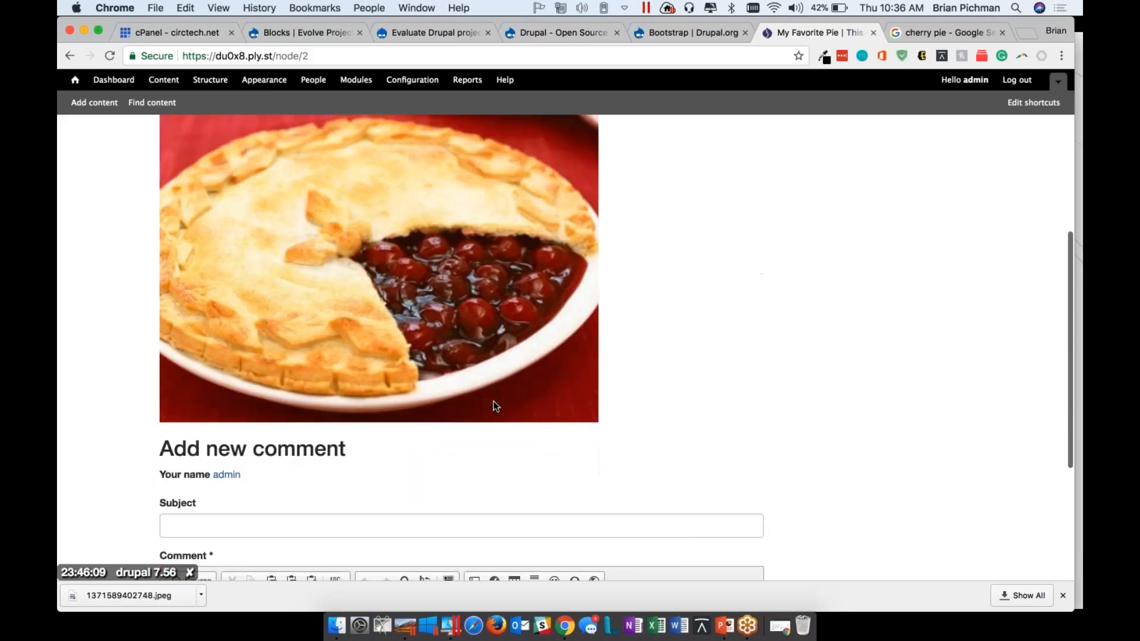
{"action": "scroll", "coordinate": [493, 402], "scroll_direction": "down", "scroll_amount": 4}
{"action": "scroll", "coordinate": [493, 402], "scroll_direction": "up", "scroll_amount": 15}
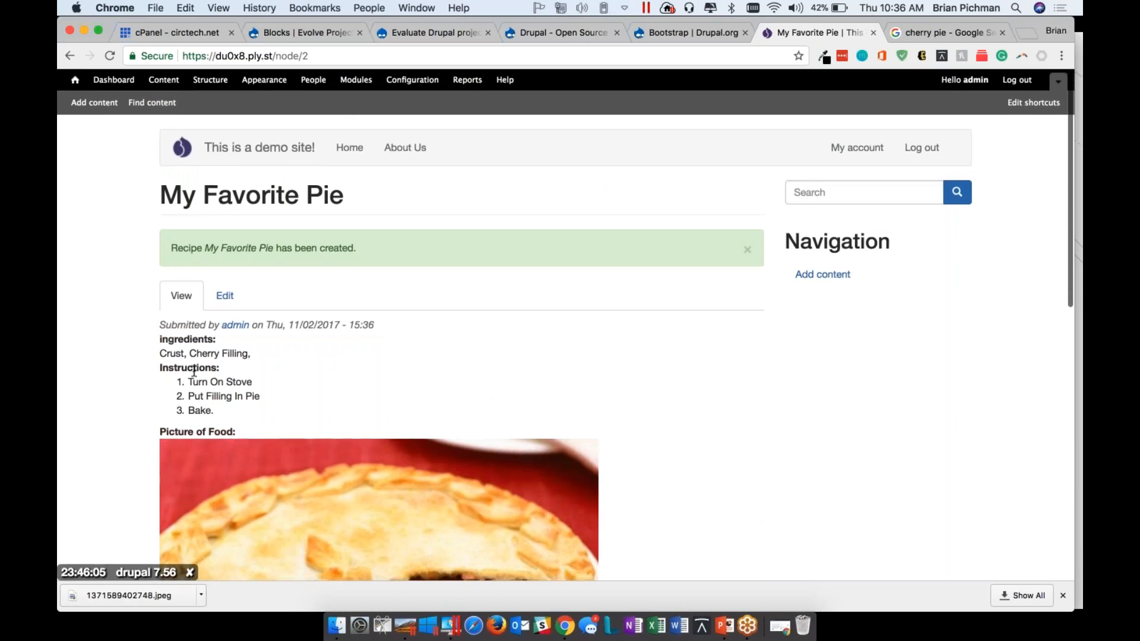
{"action": "scroll", "coordinate": [194, 371], "scroll_direction": "down", "scroll_amount": 5}
{"action": "scroll", "coordinate": [160, 190], "scroll_direction": "up", "scroll_amount": 2}
{"action": "left_click_drag", "start_coordinate": [157, 169], "coordinate": [211, 227]}
{"action": "left_click", "coordinate": [185, 176]}
{"action": "left_click_drag", "start_coordinate": [168, 170], "coordinate": [215, 171]}
{"action": "left_click_drag", "start_coordinate": [181, 196], "coordinate": [222, 197]}
{"action": "left_click", "coordinate": [254, 257]}
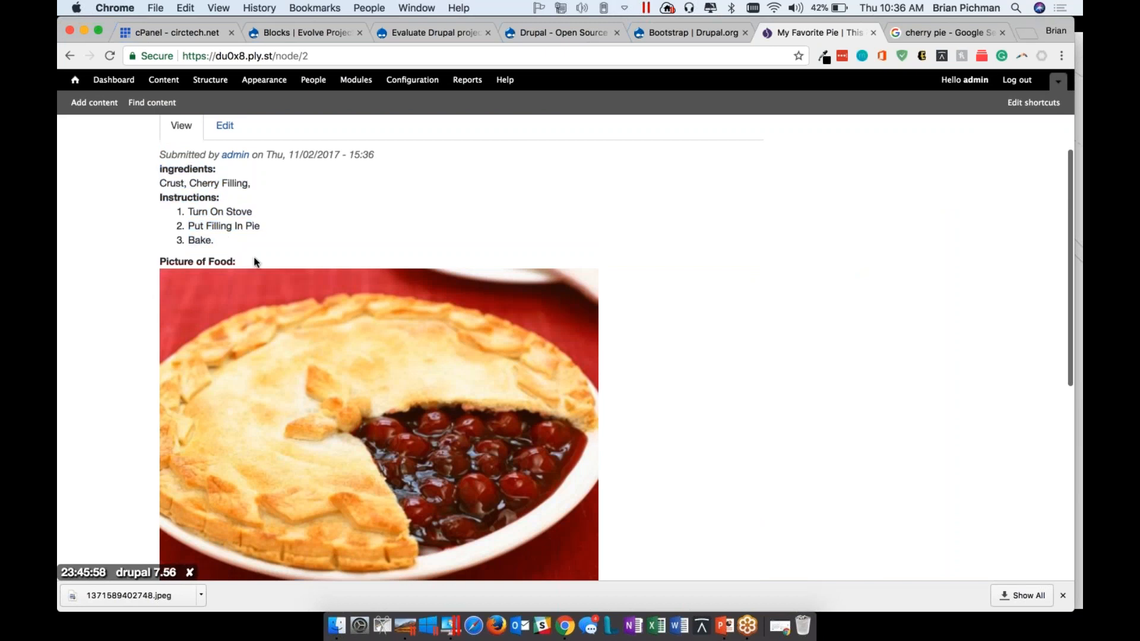
{"action": "left_click_drag", "start_coordinate": [254, 262], "coordinate": [159, 261]}
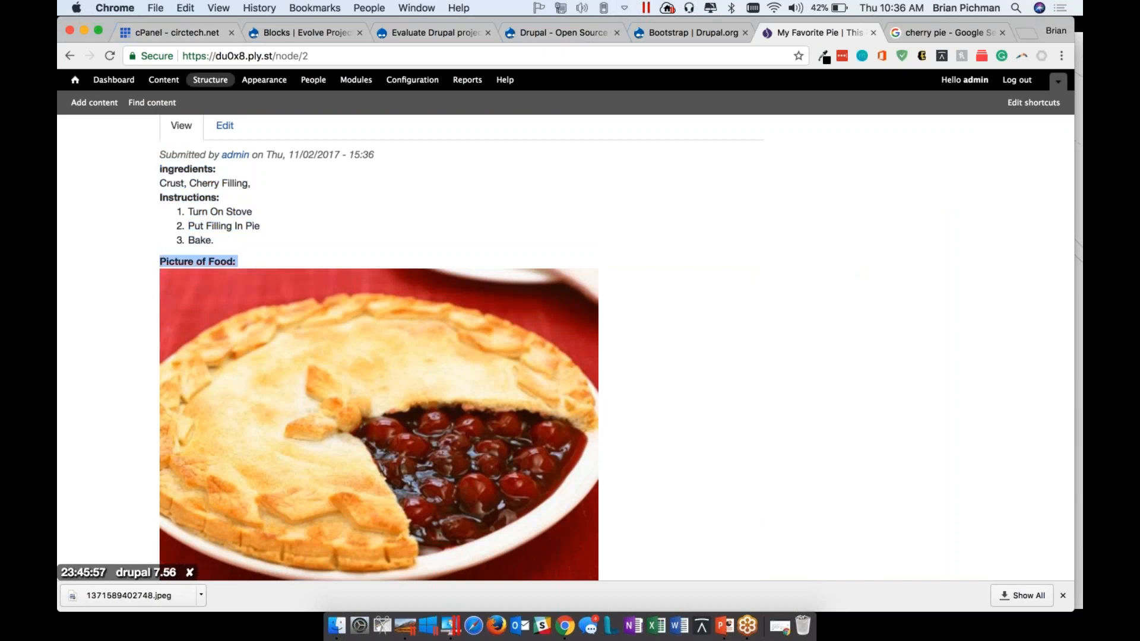
Set the Picture of Food label to <Hidden> in the Recipe content type's default display, save, and check the pie page
{"action": "left_click", "coordinate": [209, 81]}
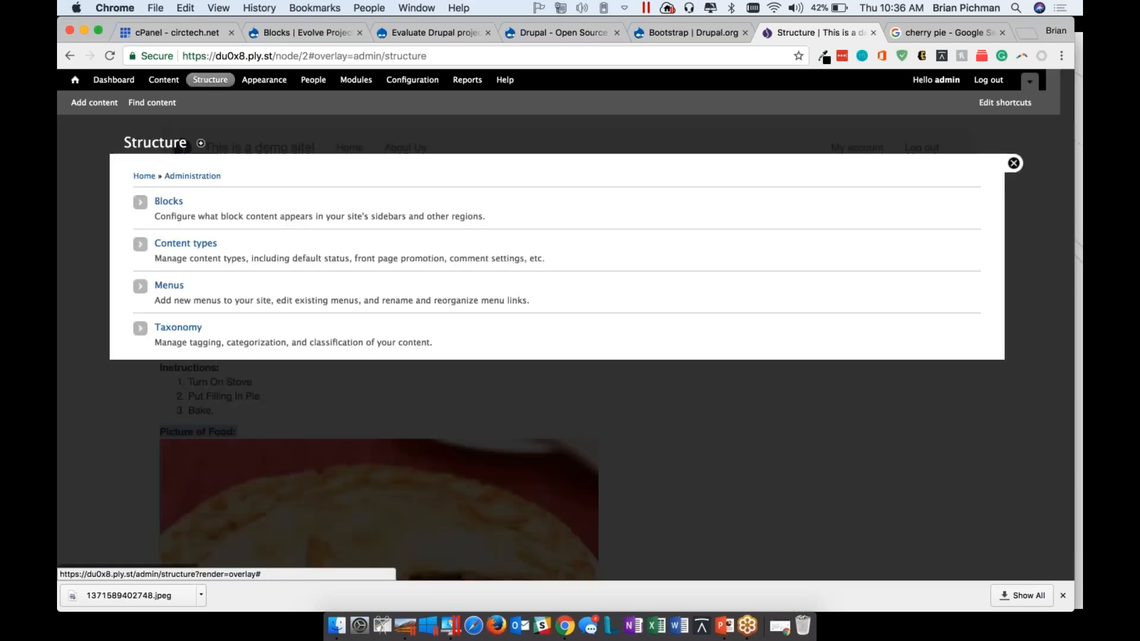
{"action": "left_click", "coordinate": [181, 245]}
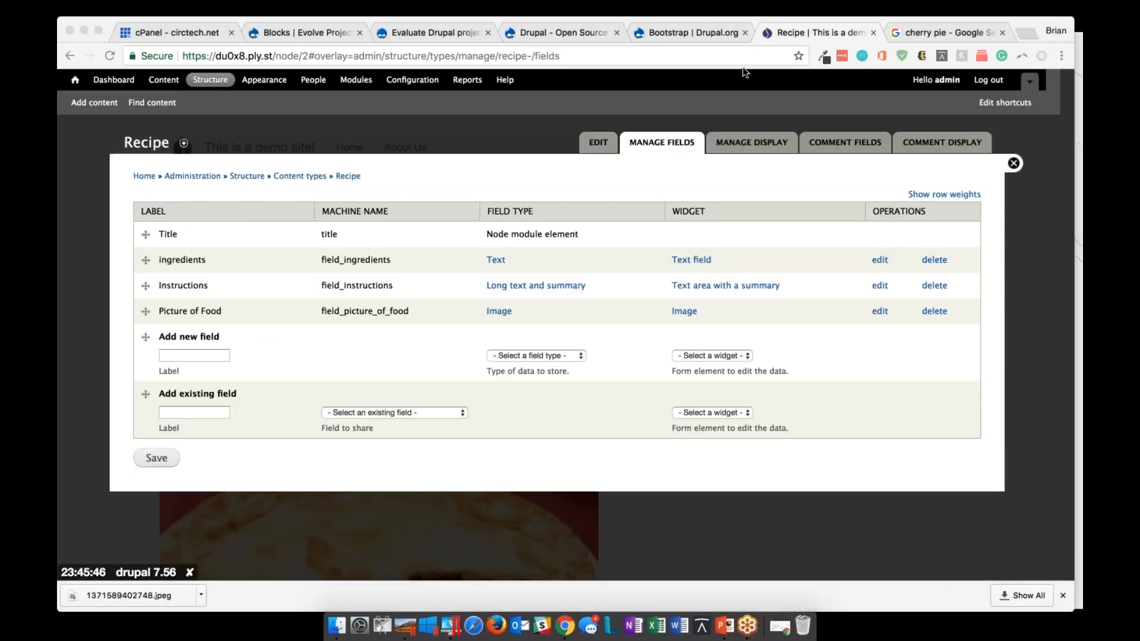
{"action": "left_click", "coordinate": [751, 137]}
{"action": "left_click", "coordinate": [751, 137]}
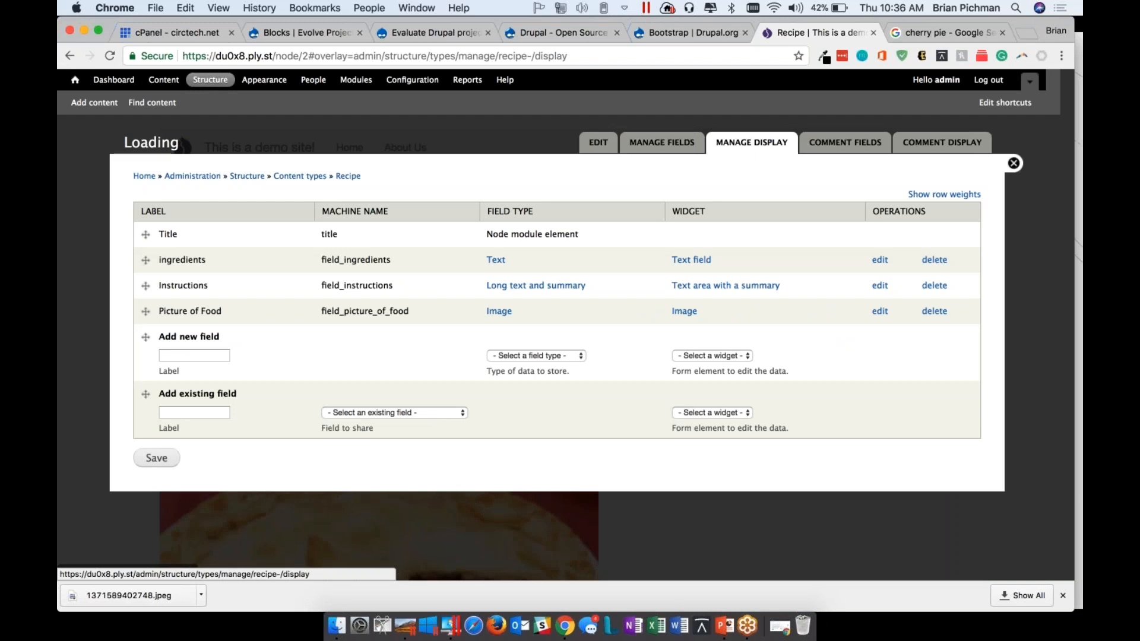
{"action": "left_click", "coordinate": [383, 361]}
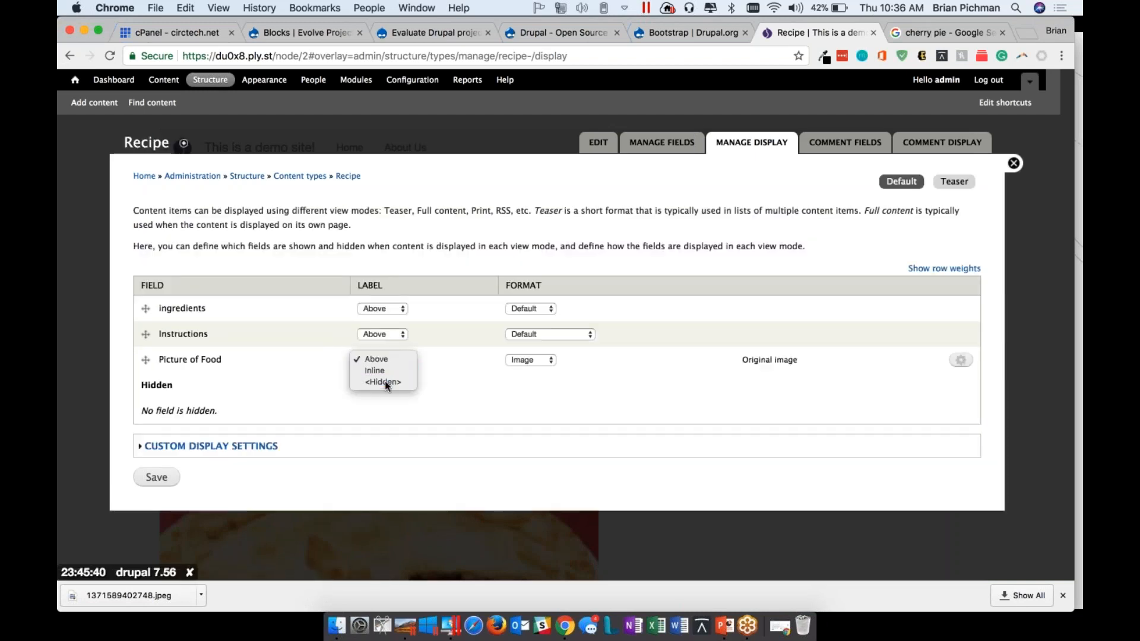
{"action": "left_click", "coordinate": [385, 382]}
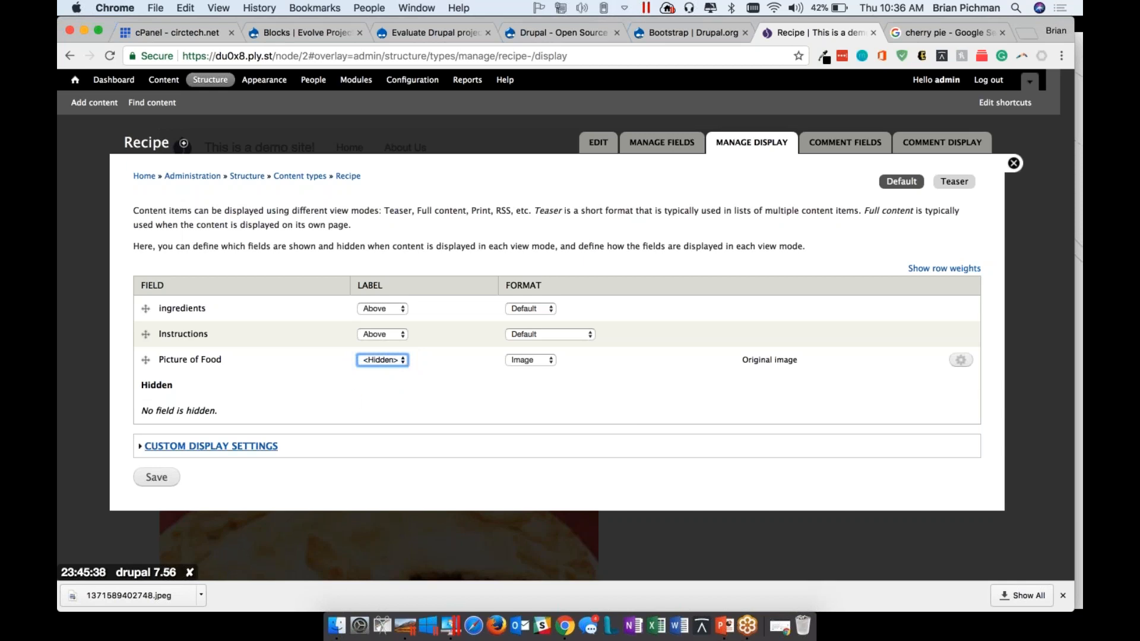
{"action": "left_click", "coordinate": [156, 477]}
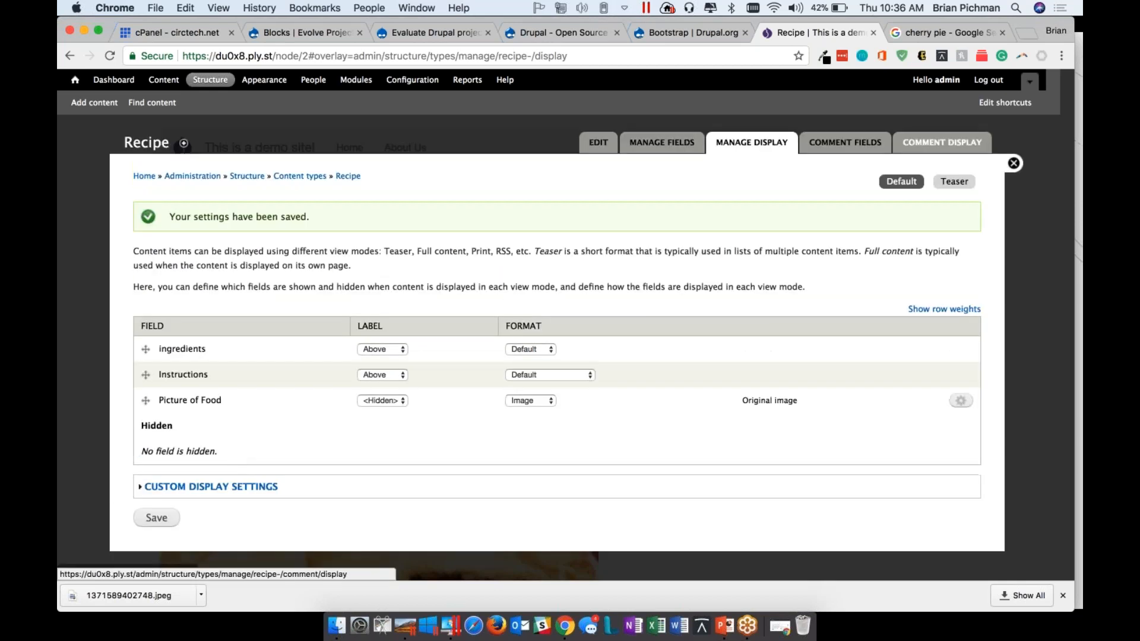
{"action": "left_click", "coordinate": [1015, 164]}
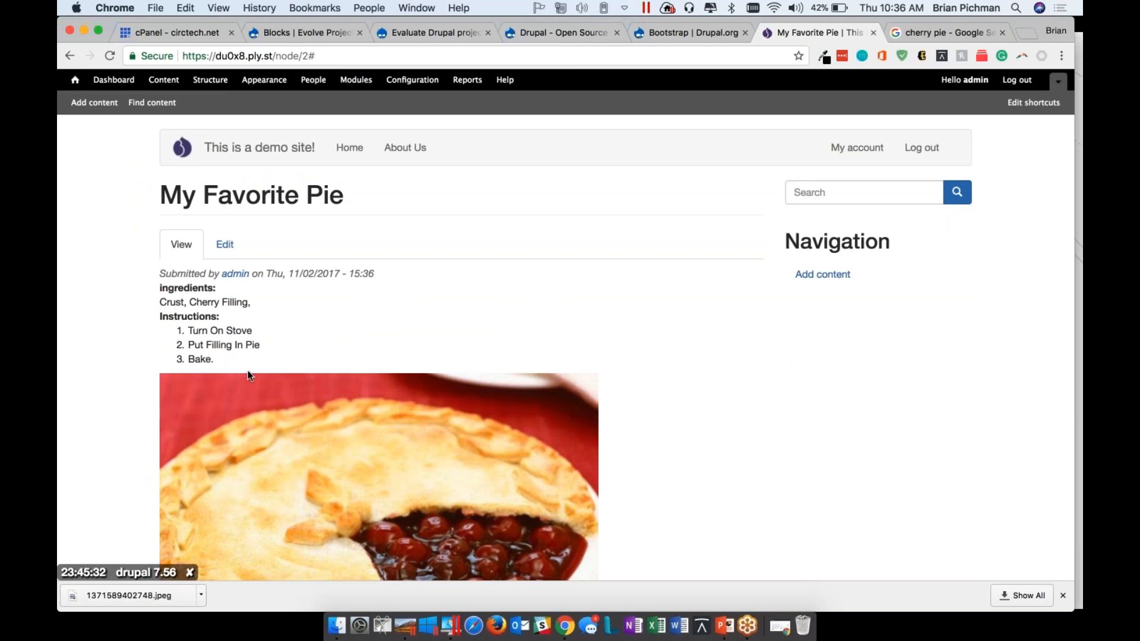
{"action": "scroll", "coordinate": [249, 375], "scroll_direction": "down", "scroll_amount": 8}
{"action": "scroll", "coordinate": [249, 375], "scroll_direction": "up", "scroll_amount": 8}
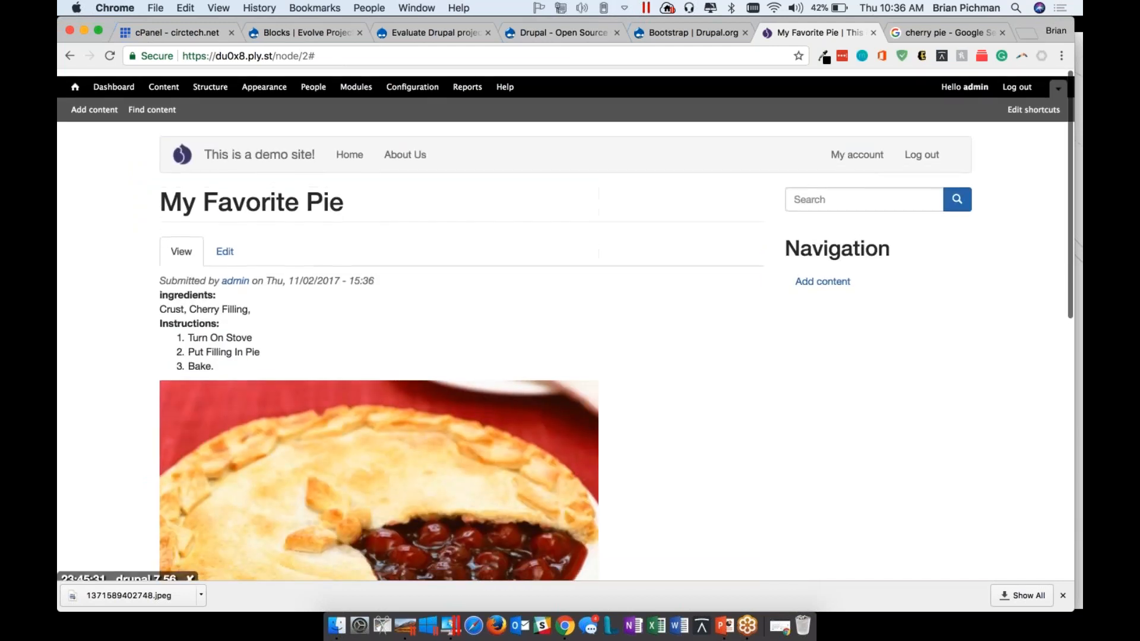
Create a taxonomy vocabulary named Ingredients with the description "List of Ingredients"
{"action": "key", "text": "super+Tab"}
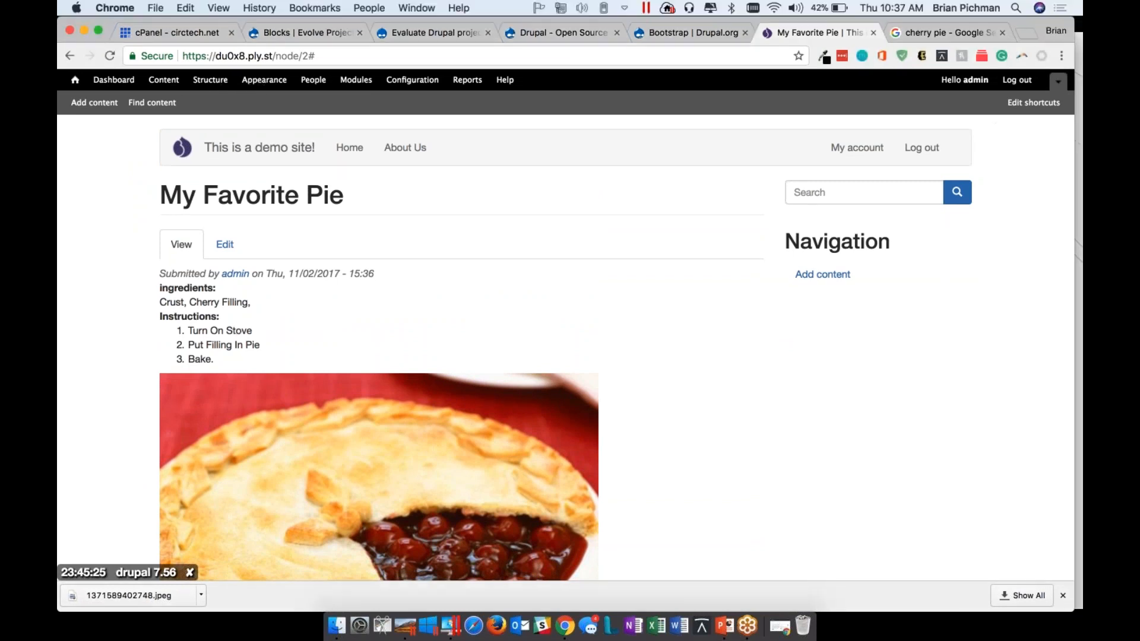
{"action": "left_click", "coordinate": [209, 81]}
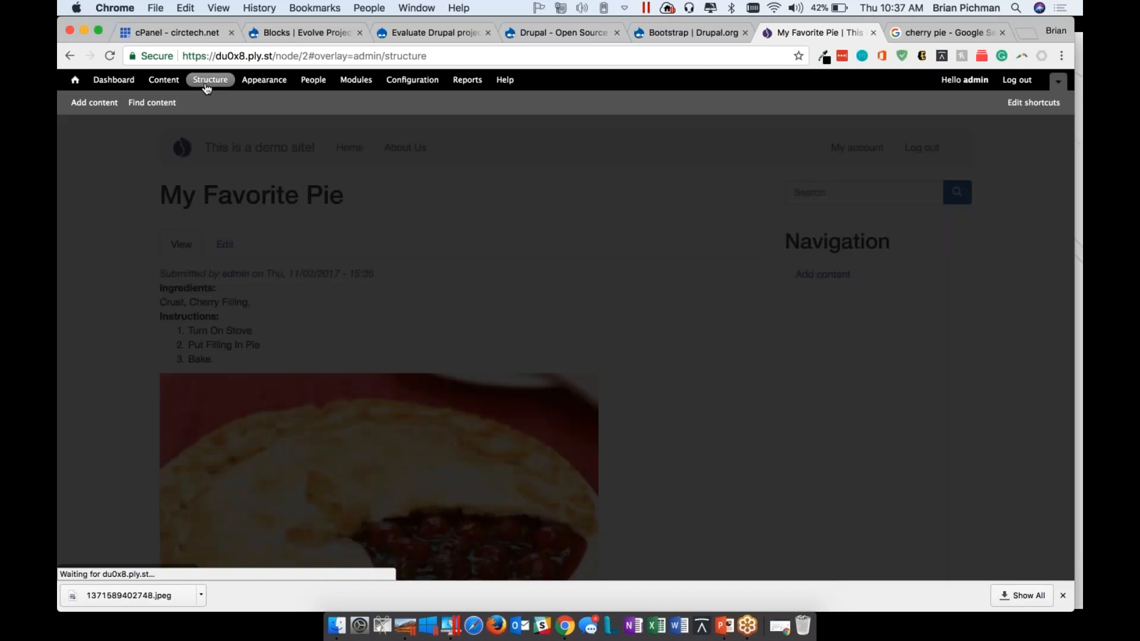
{"action": "left_click", "coordinate": [178, 327]}
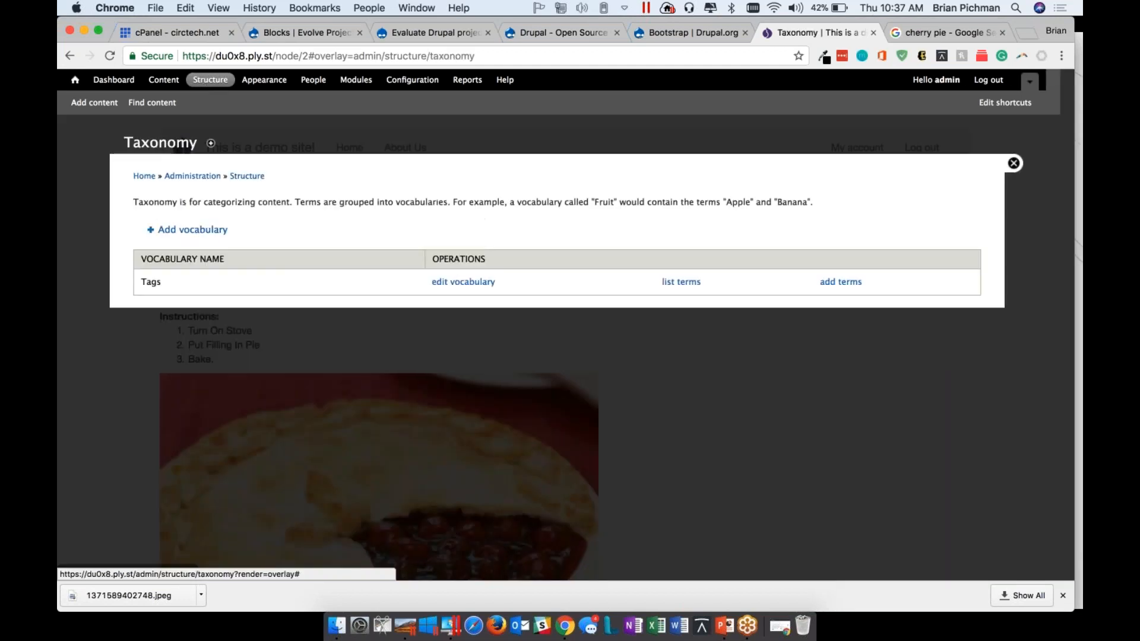
{"action": "left_click", "coordinate": [179, 233]}
{"action": "left_click", "coordinate": [178, 216]}
{"action": "type", "text": "Ingredients"}
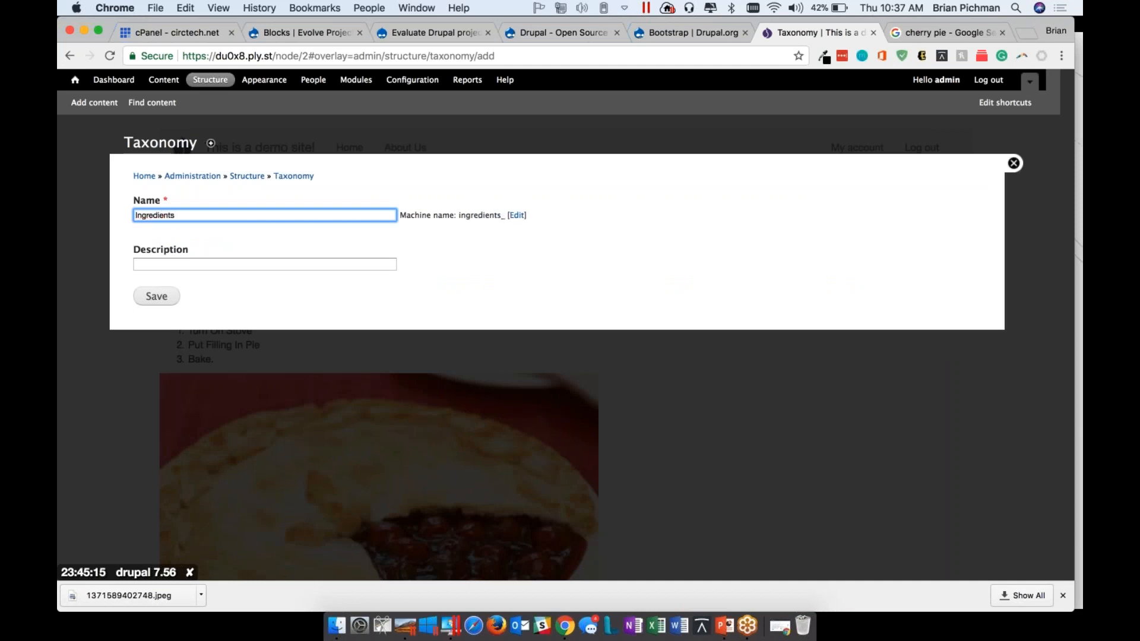
{"action": "key", "text": "Tab"}
{"action": "key", "text": "Tab"}
{"action": "type", "text": "List of Ingredients"}
{"action": "key", "text": "Return"}
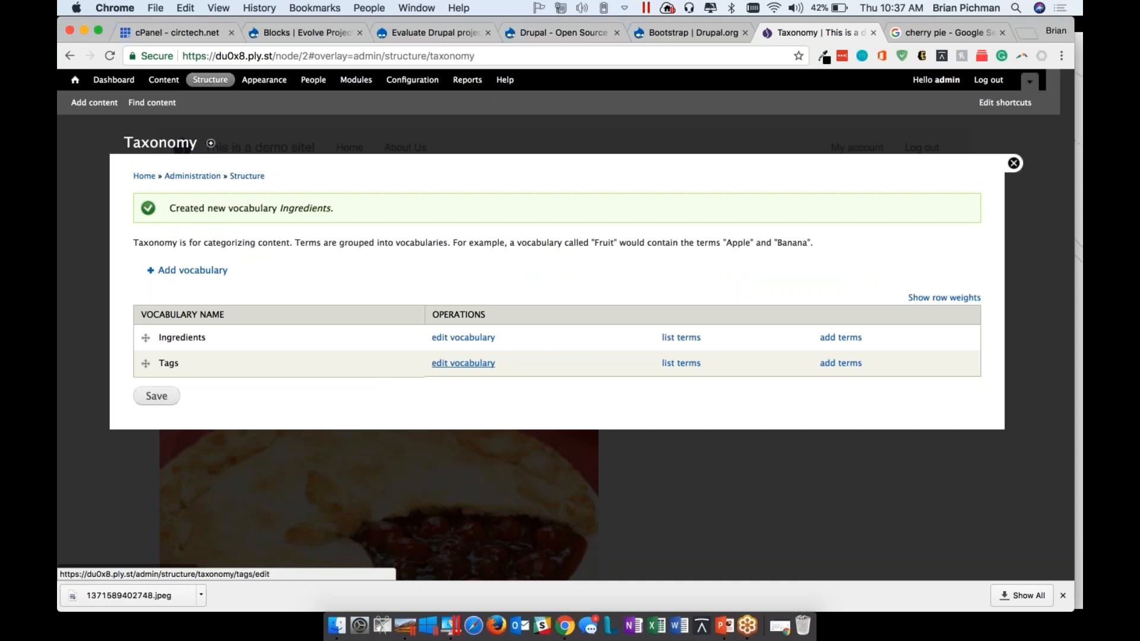
Add a term named Pie Crust to the Ingredients vocabulary and save it
{"action": "left_click", "coordinate": [680, 346]}
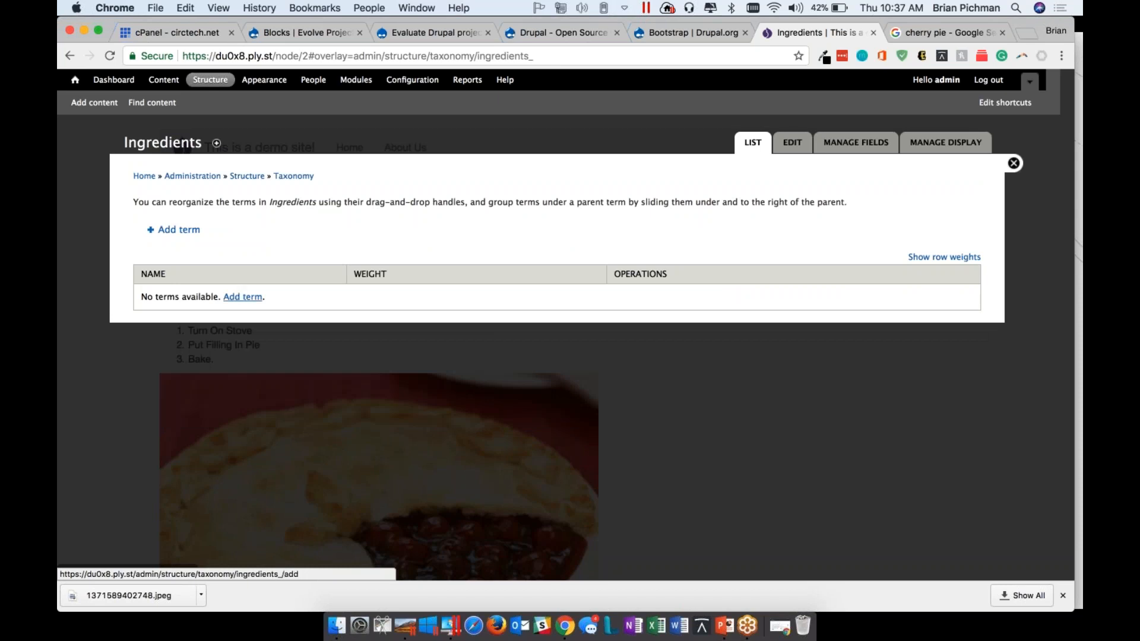
{"action": "left_click", "coordinate": [179, 229]}
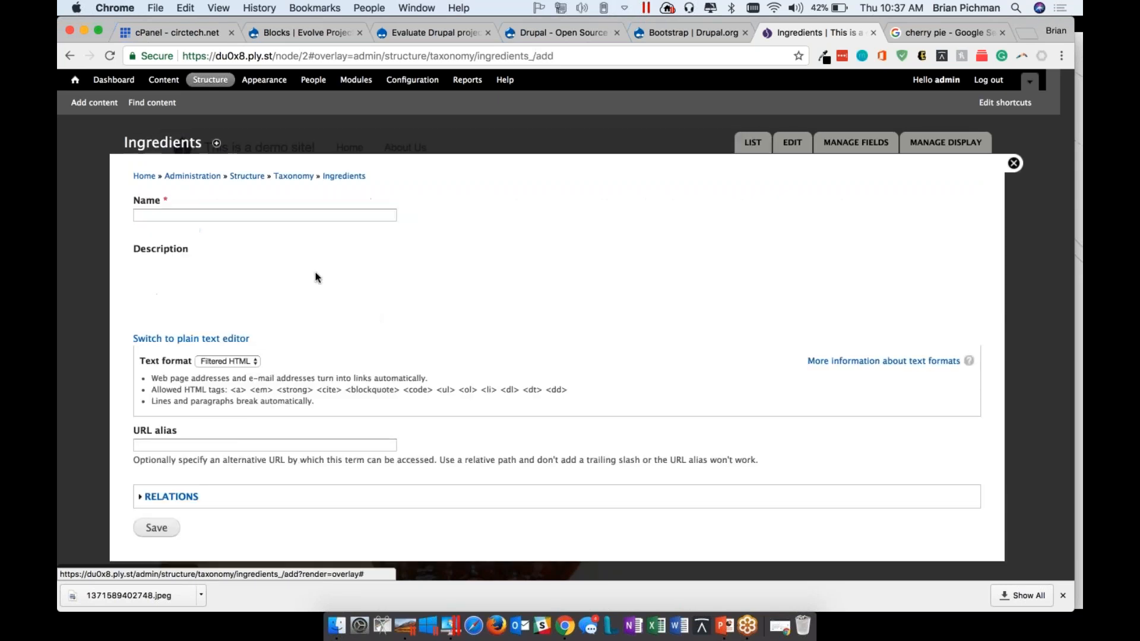
{"action": "type", "text": "Pie Crust"}
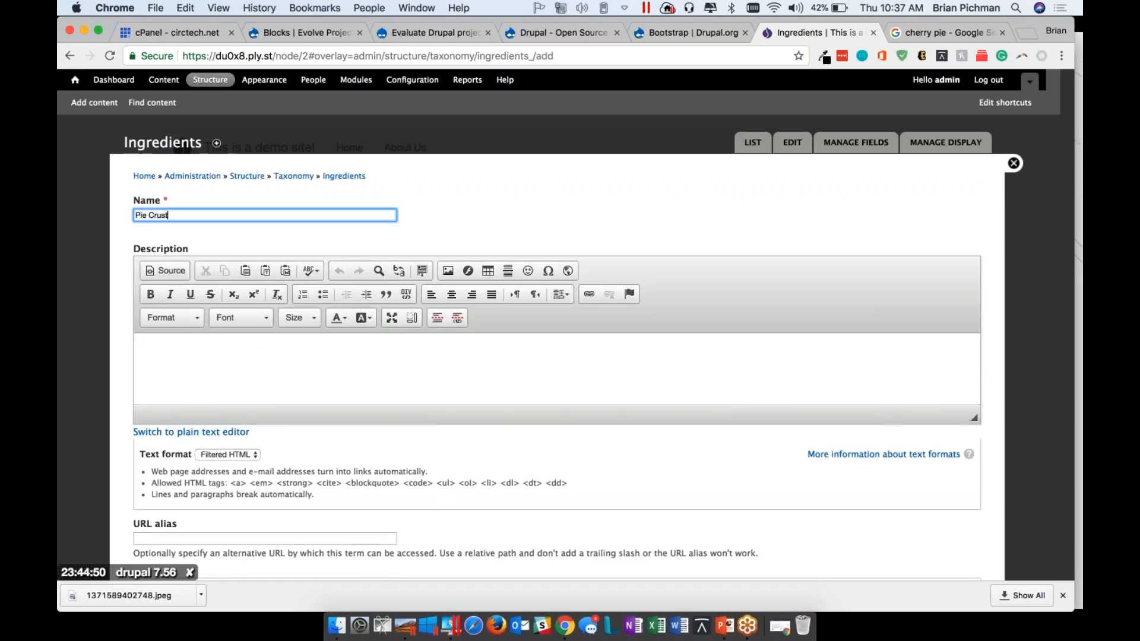
{"action": "scroll", "coordinate": [209, 402], "scroll_direction": "down", "scroll_amount": 3}
{"action": "left_click", "coordinate": [157, 514]}
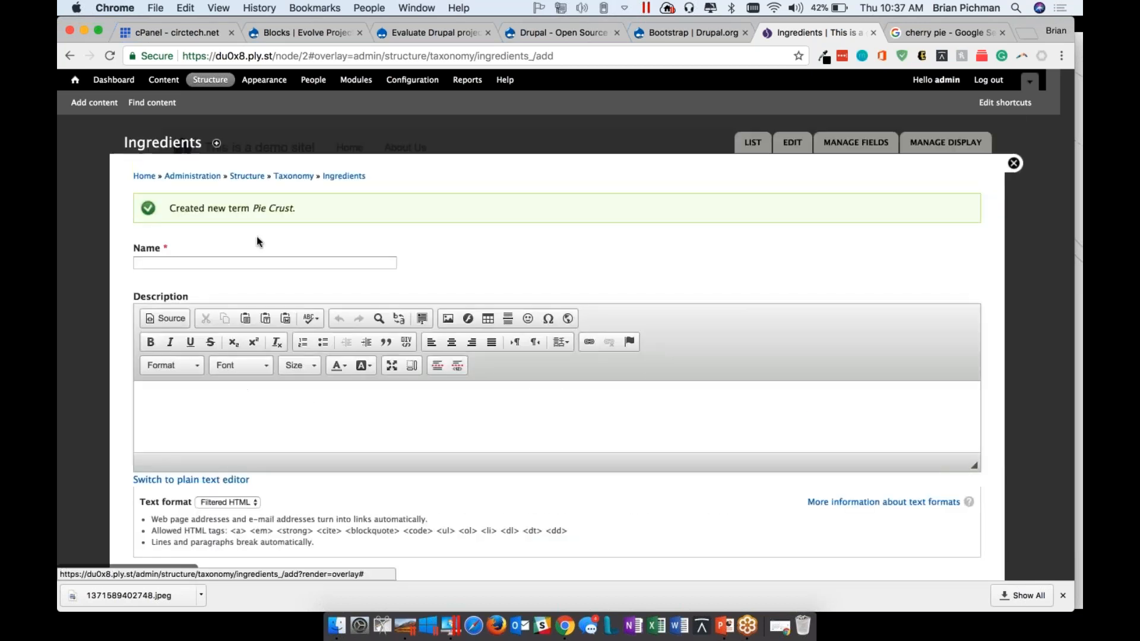
Add a second Ingredients term named Filling - Cherry and save it
{"action": "left_click", "coordinate": [228, 264]}
{"action": "type", "text": "Filling - Cherry"}
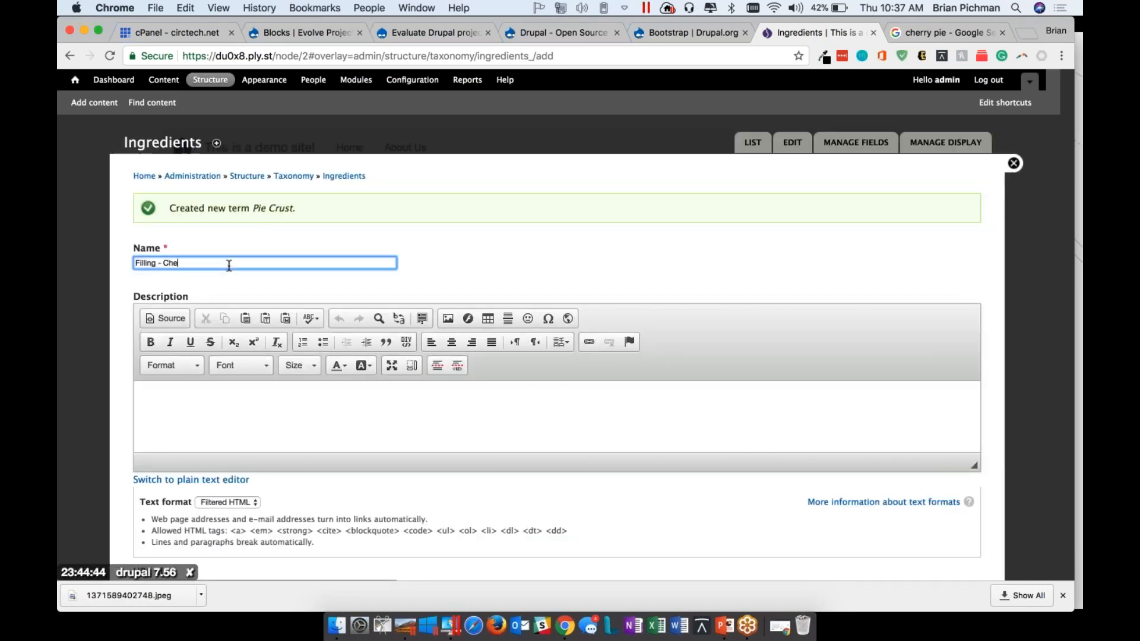
{"action": "scroll", "coordinate": [137, 546], "scroll_direction": "down", "scroll_amount": 3}
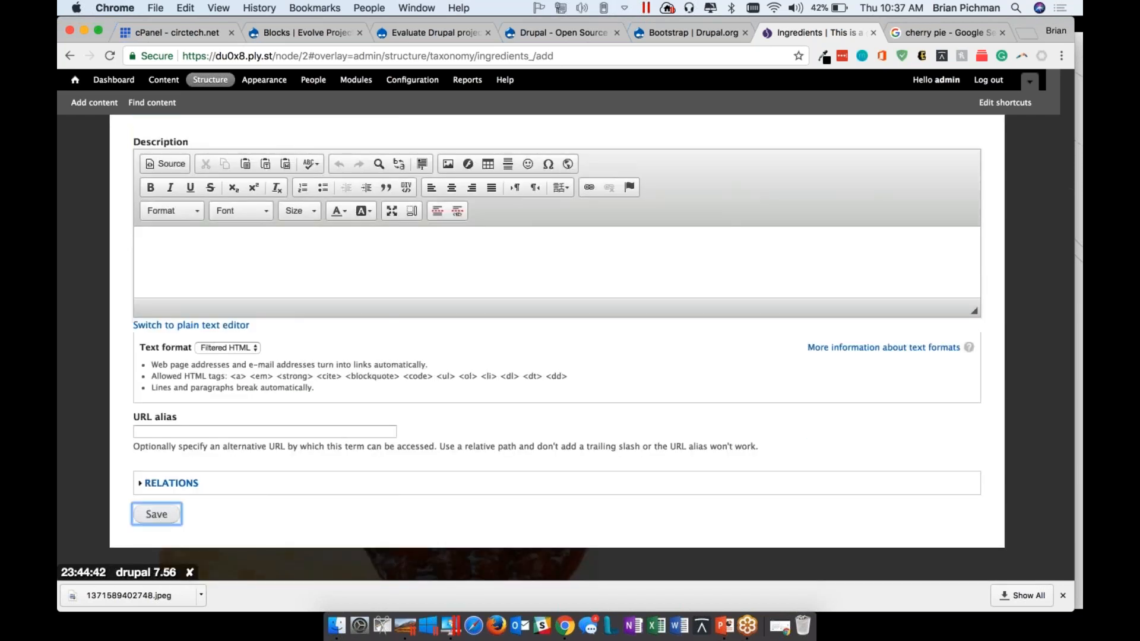
{"action": "left_click", "coordinate": [157, 514]}
Add and save two more Ingredients terms, Filling - Apple and Ice Cream
{"action": "left_click", "coordinate": [184, 261]}
{"action": "type", "text": "Filling - Apple"}
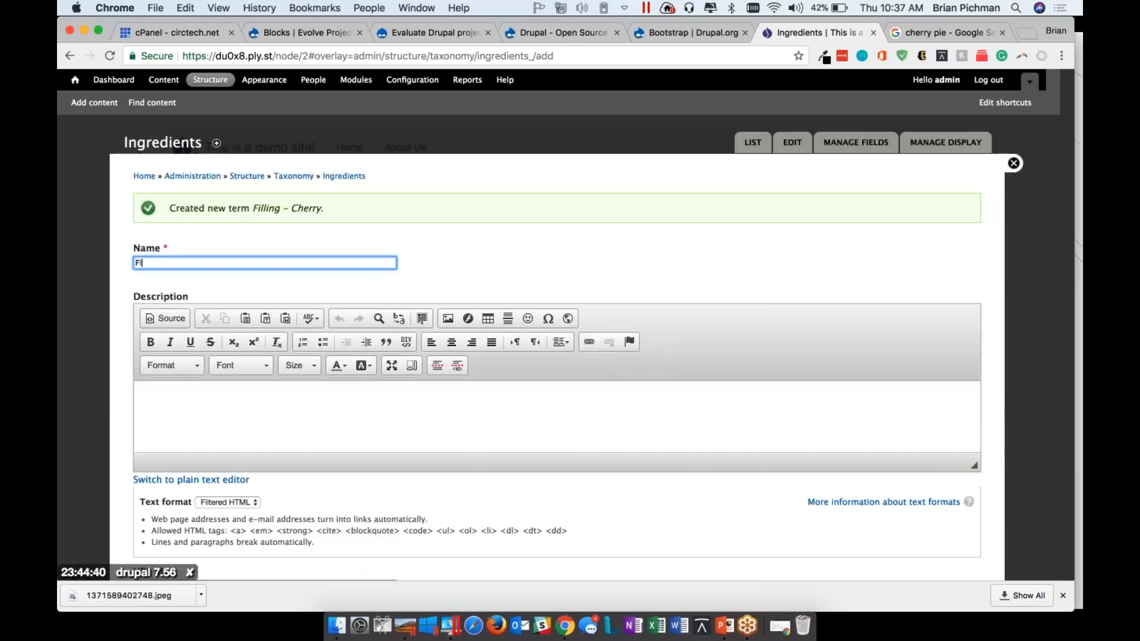
{"action": "key", "text": "Return"}
{"action": "left_click", "coordinate": [187, 261]}
{"action": "type", "text": "Ice Cream"}
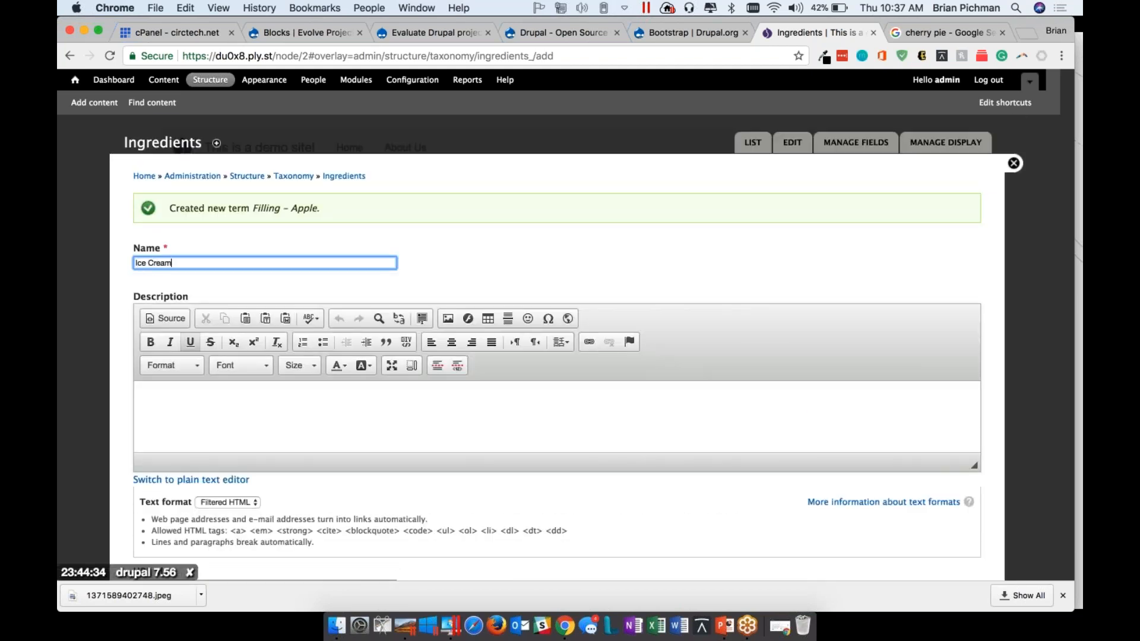
{"action": "key", "text": "Return"}
Open the Ingredients vocabulary's term list to review the added terms
{"action": "left_click", "coordinate": [175, 265]}
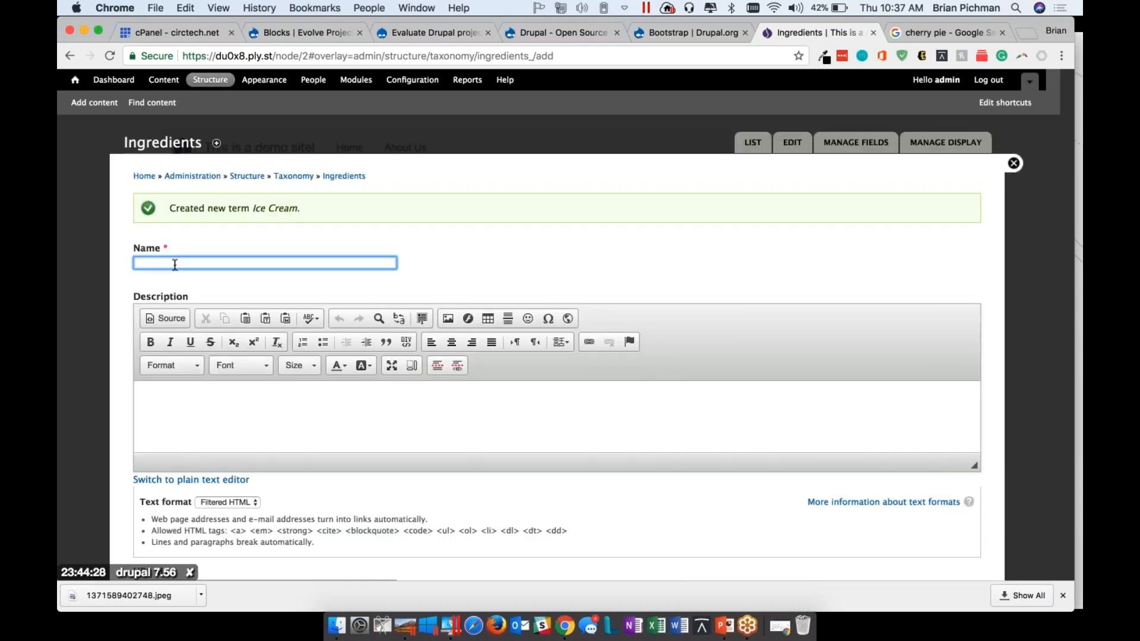
{"action": "scroll", "coordinate": [174, 265], "scroll_direction": "down", "scroll_amount": 3}
{"action": "scroll", "coordinate": [174, 264], "scroll_direction": "up", "scroll_amount": 3}
{"action": "scroll", "coordinate": [558, 356], "scroll_direction": "down", "scroll_amount": 3}
{"action": "scroll", "coordinate": [558, 356], "scroll_direction": "up", "scroll_amount": 3}
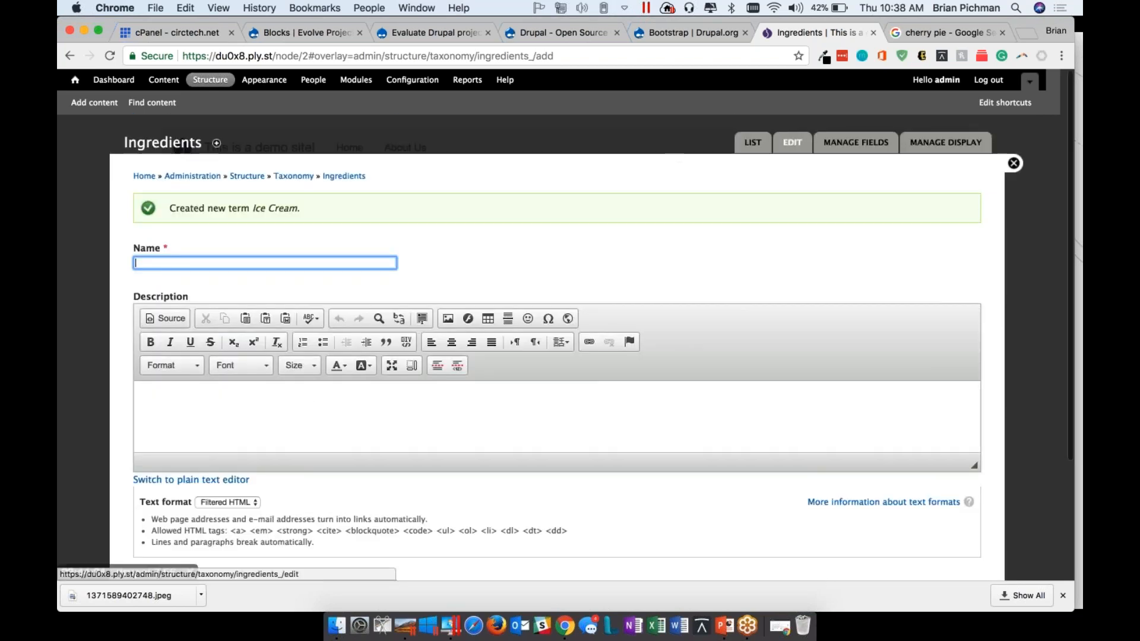
{"action": "left_click", "coordinate": [753, 143]}
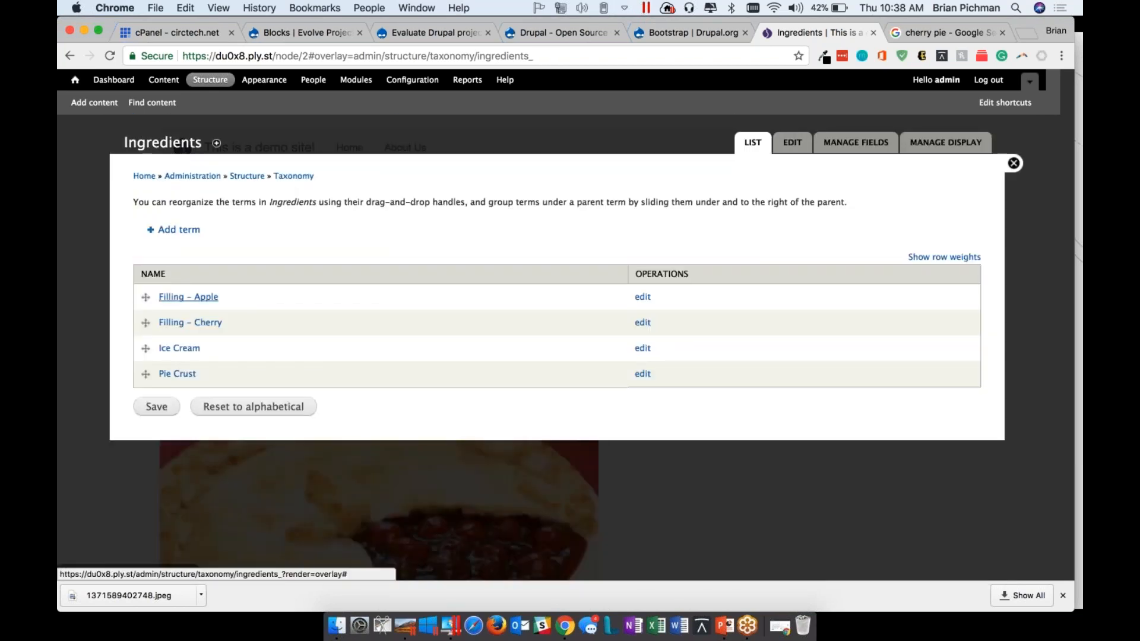
Open the Recipe content type's field management and check which existing fields can be reused
{"action": "left_click", "coordinate": [151, 103]}
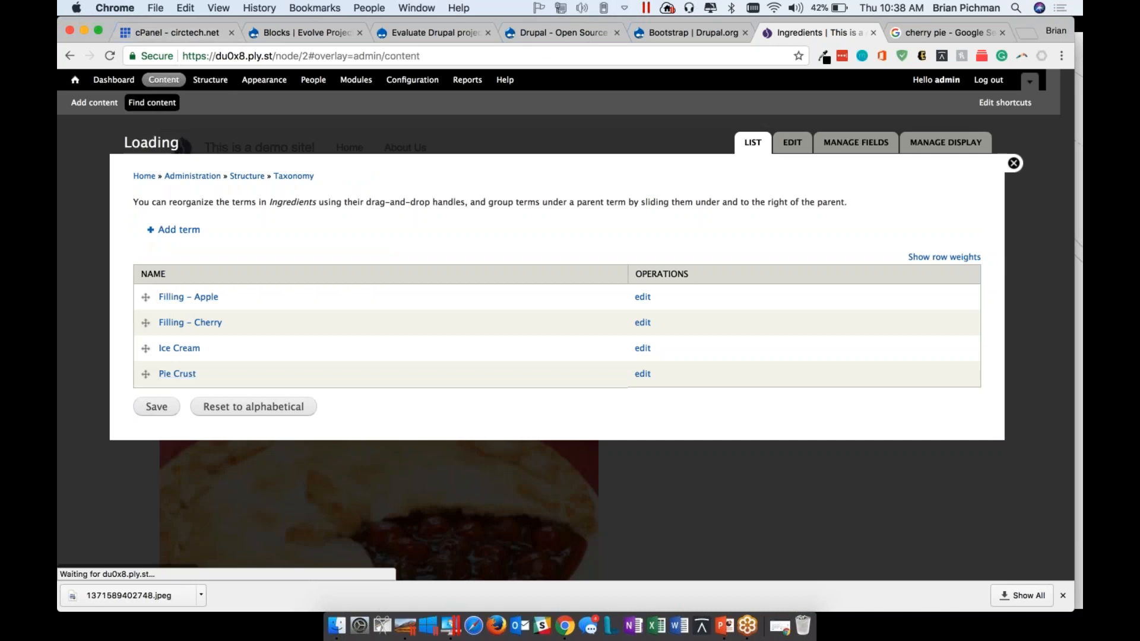
{"action": "left_click", "coordinate": [210, 79]}
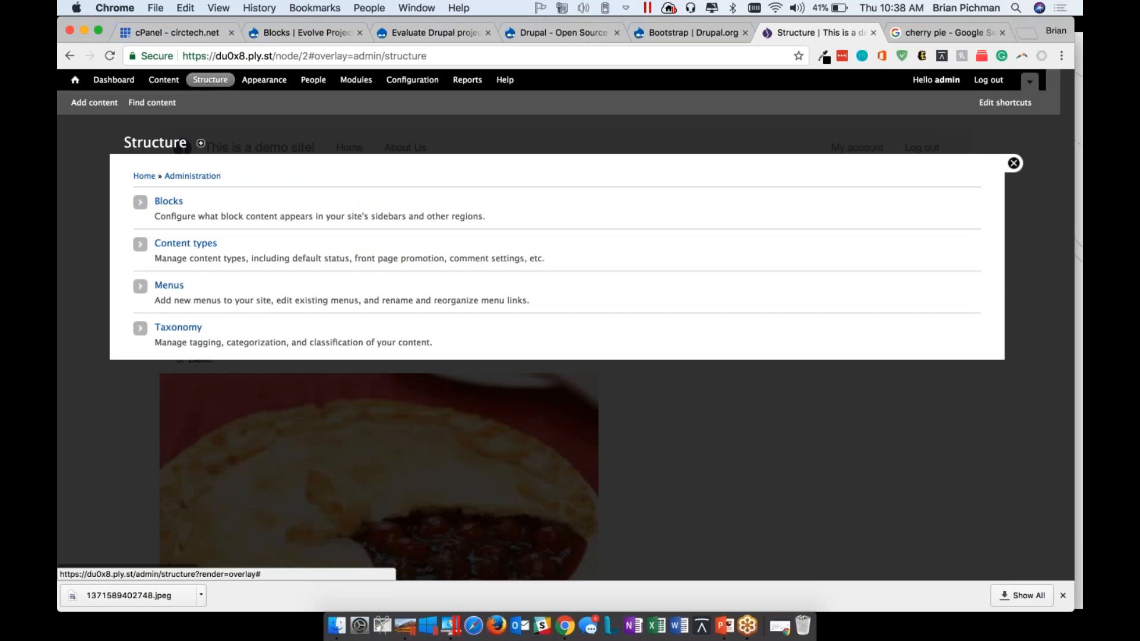
{"action": "left_click", "coordinate": [185, 252]}
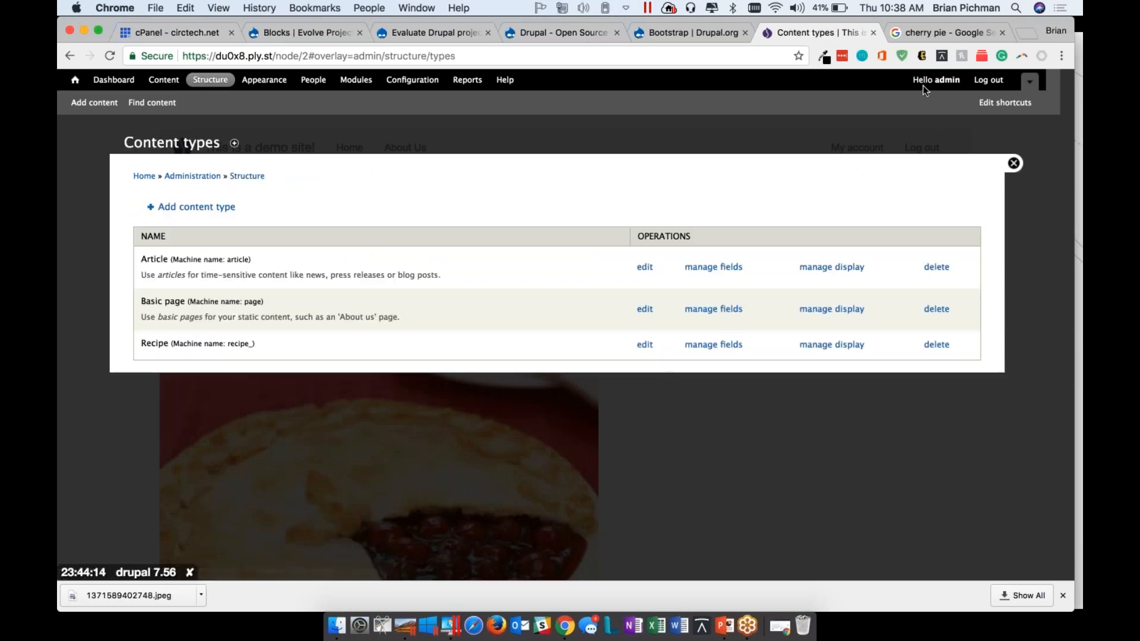
{"action": "left_click", "coordinate": [425, 313]}
{"action": "left_click", "coordinate": [713, 344]}
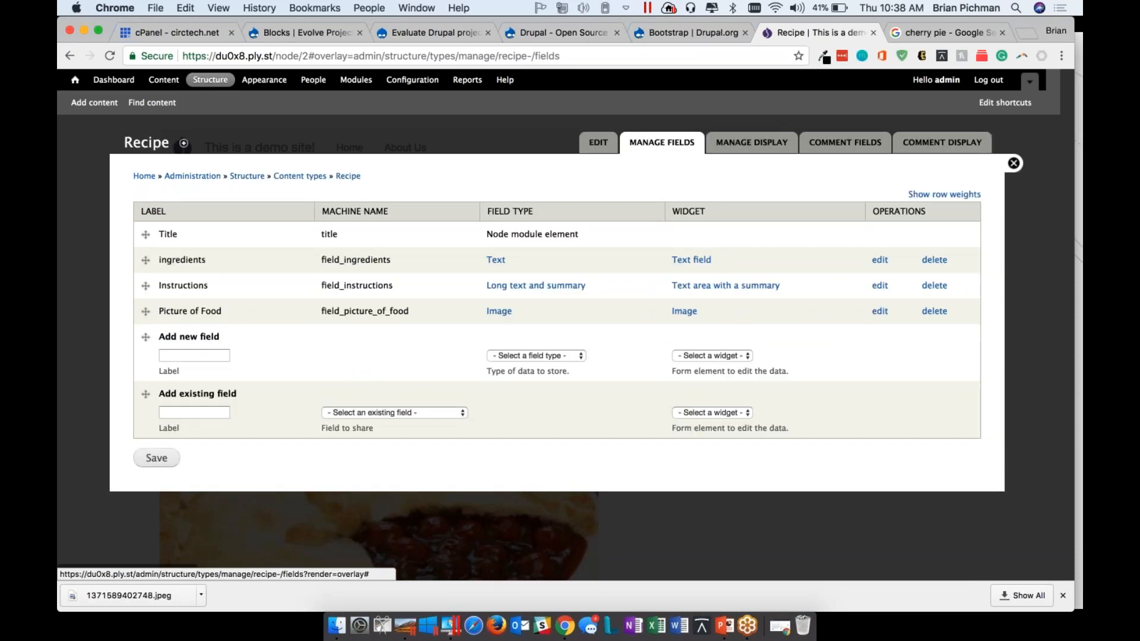
{"action": "left_click", "coordinate": [364, 413]}
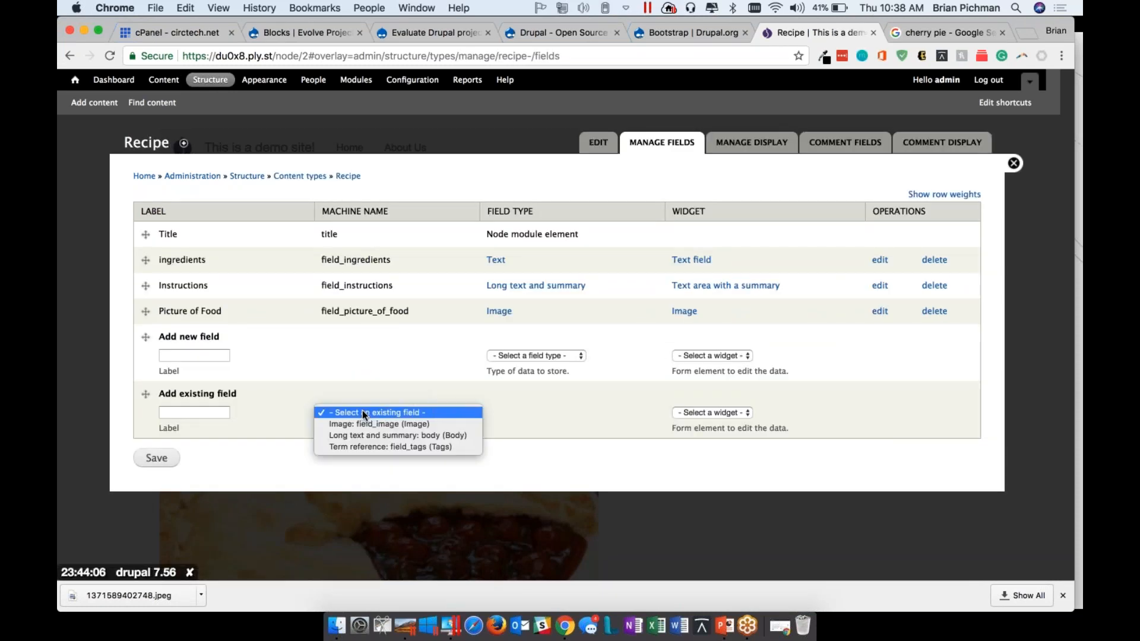
{"action": "left_click", "coordinate": [292, 472]}
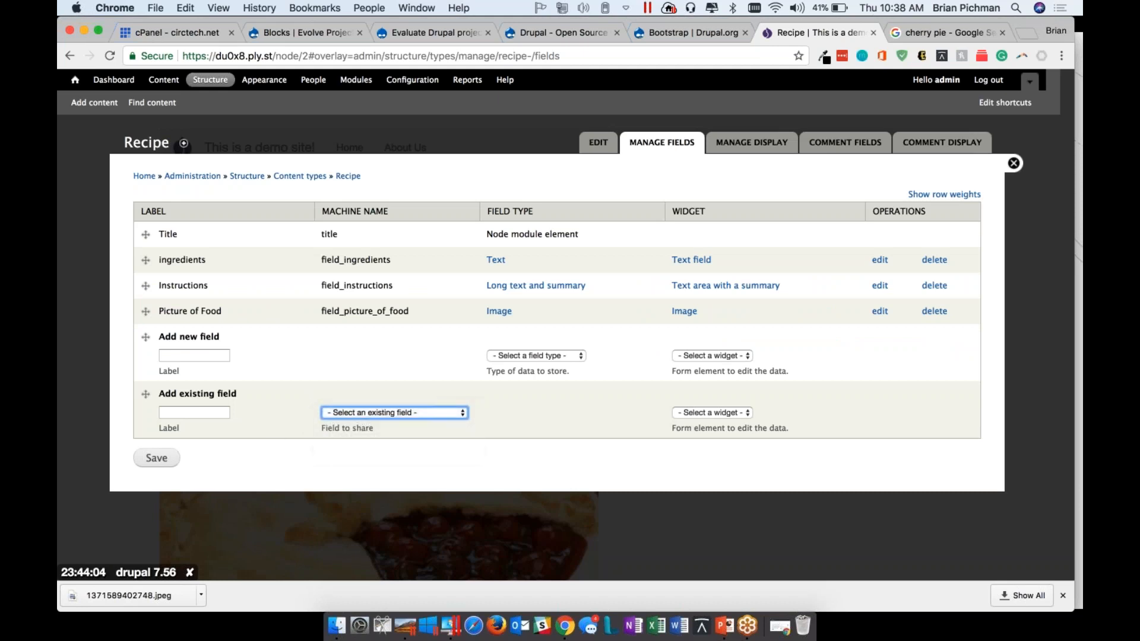
{"action": "left_click", "coordinate": [536, 355]}
{"action": "left_click", "coordinate": [455, 355]}
{"action": "left_click", "coordinate": [212, 356]}
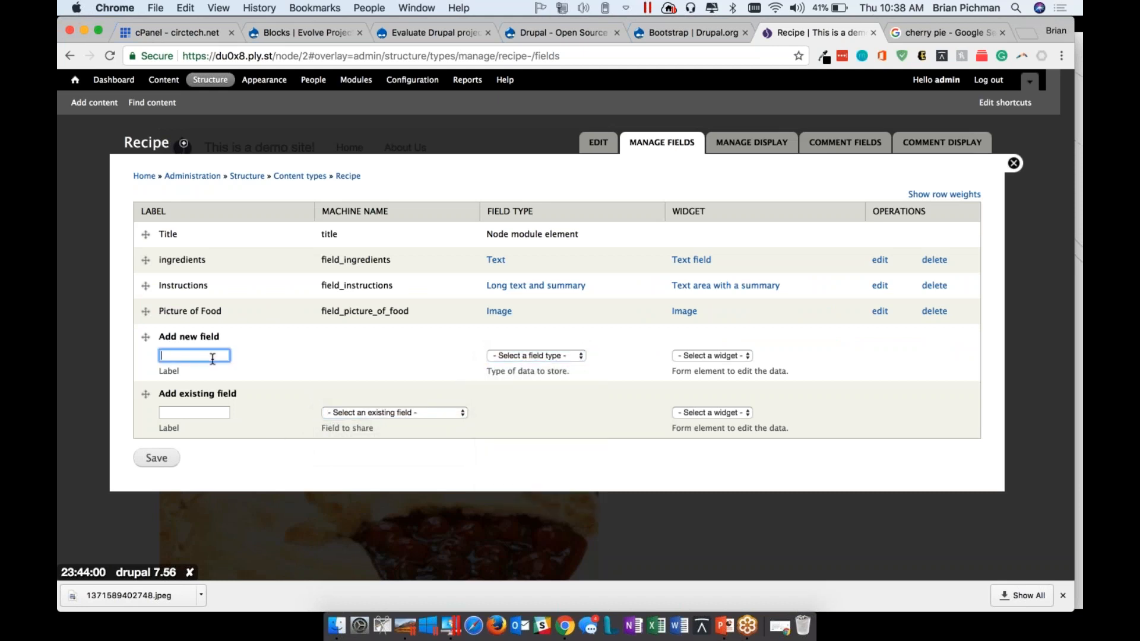
{"action": "type", "text": "New Ingedients"}
{"action": "left_click", "coordinate": [529, 355]}
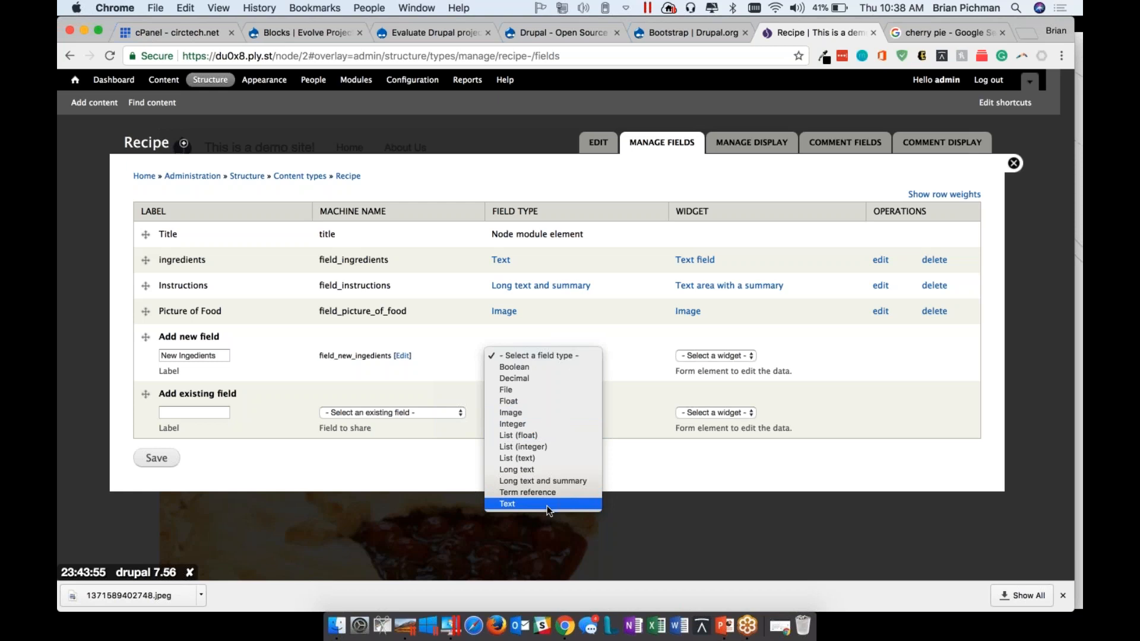
{"action": "left_click", "coordinate": [461, 333]}
Examine the Recipe ingredients field's edit options, field settings and available widget types
{"action": "left_click", "coordinate": [880, 259]}
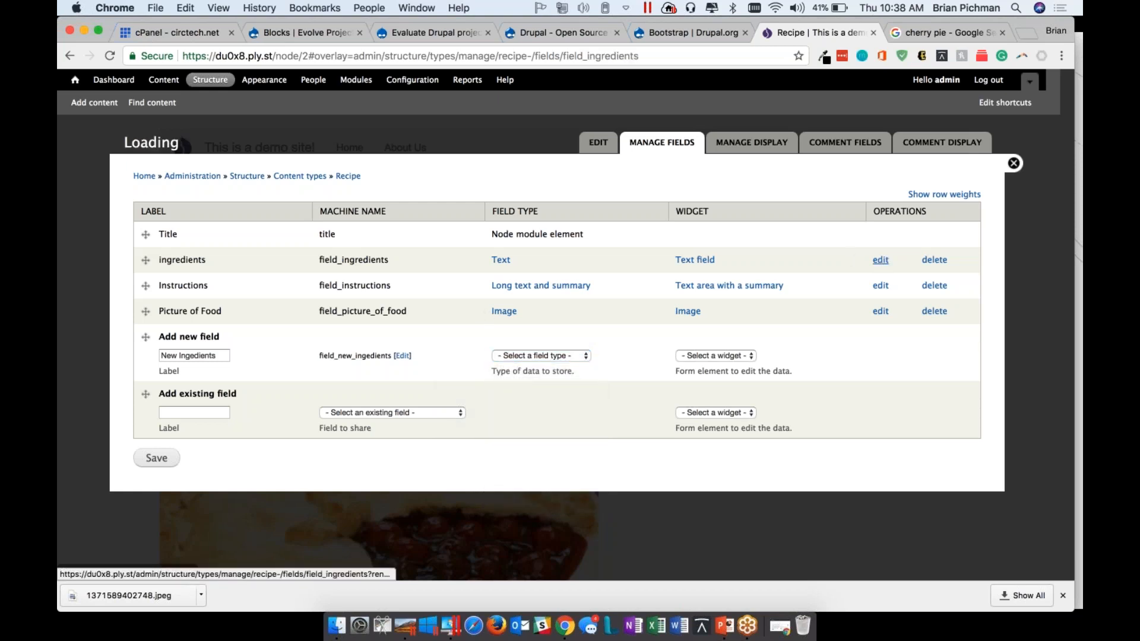
{"action": "scroll", "coordinate": [170, 370], "scroll_direction": "down", "scroll_amount": 10}
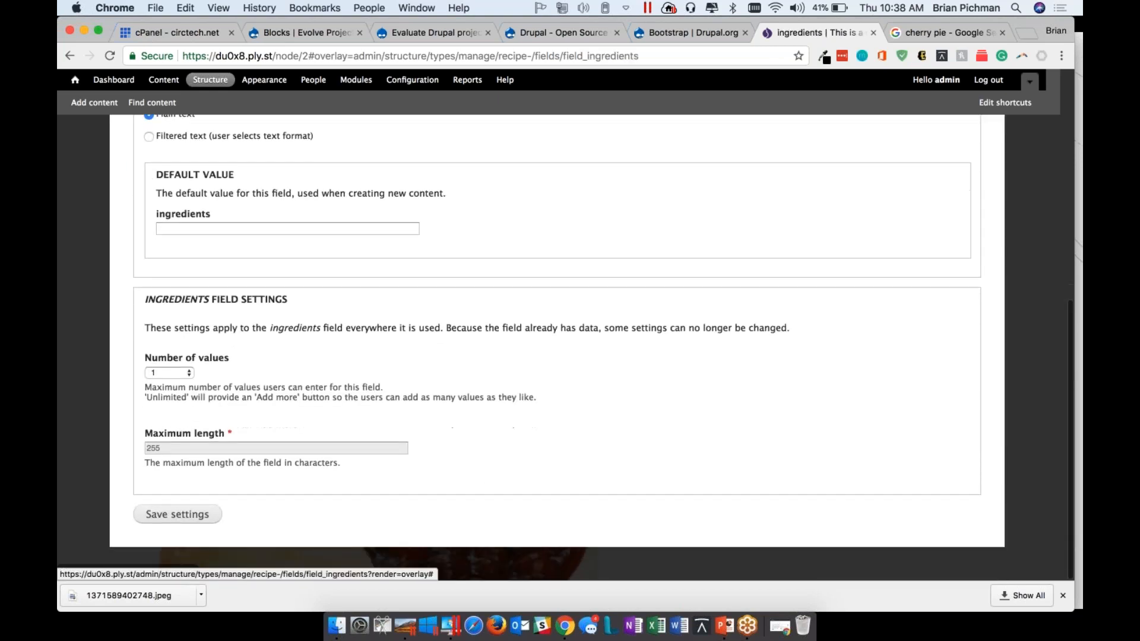
{"action": "scroll", "coordinate": [169, 370], "scroll_direction": "up", "scroll_amount": 10}
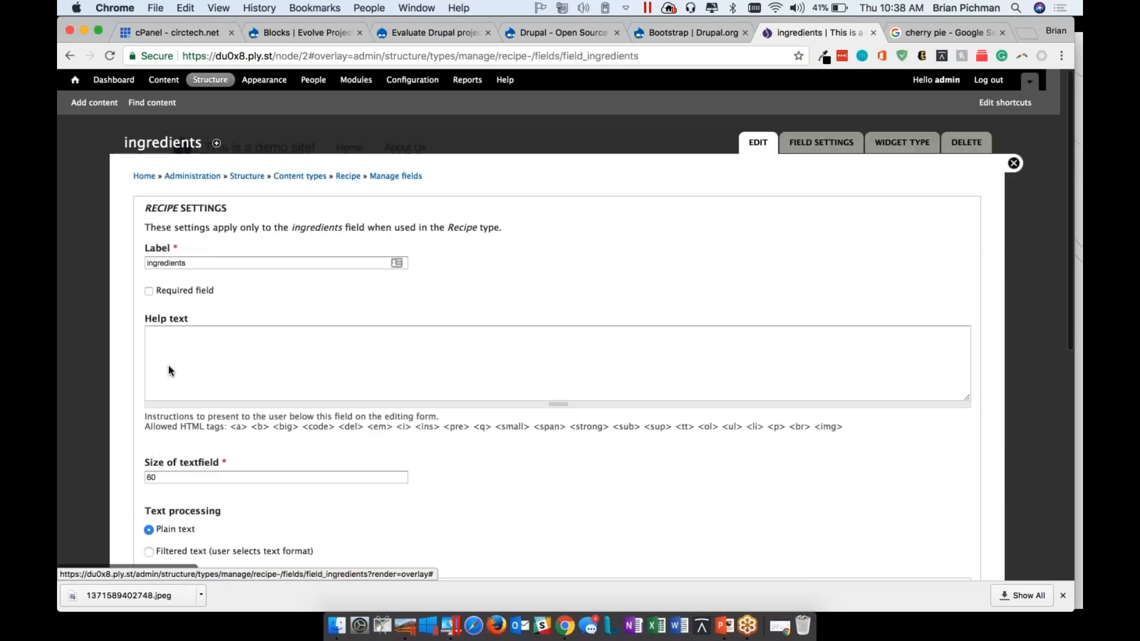
{"action": "left_click", "coordinate": [831, 143]}
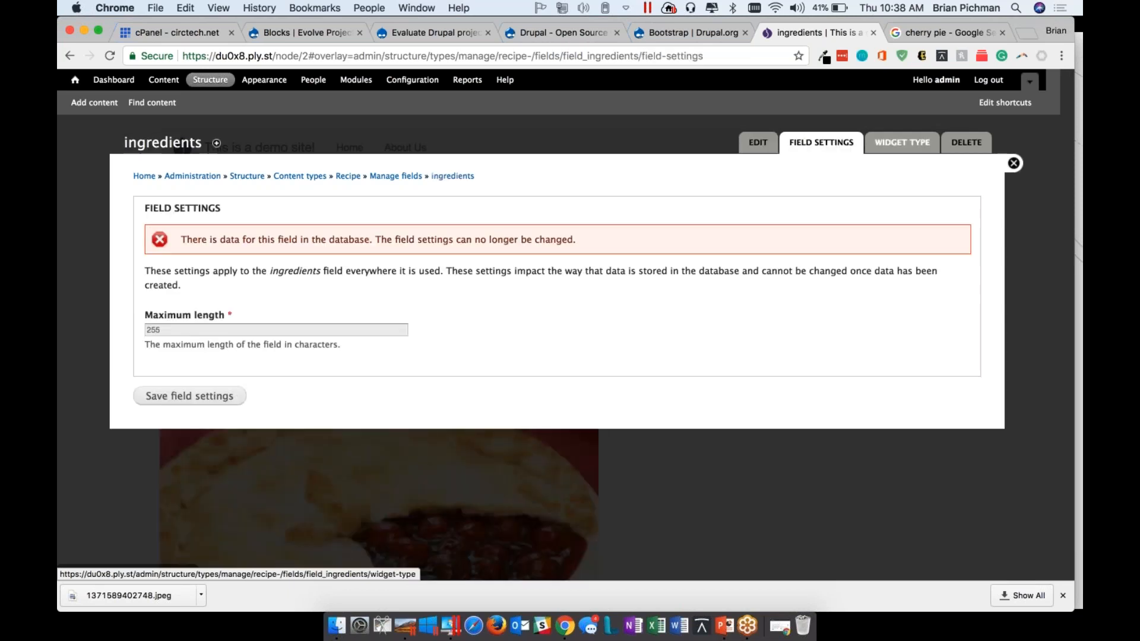
{"action": "left_click", "coordinate": [901, 143]}
{"action": "left_click", "coordinate": [169, 248]}
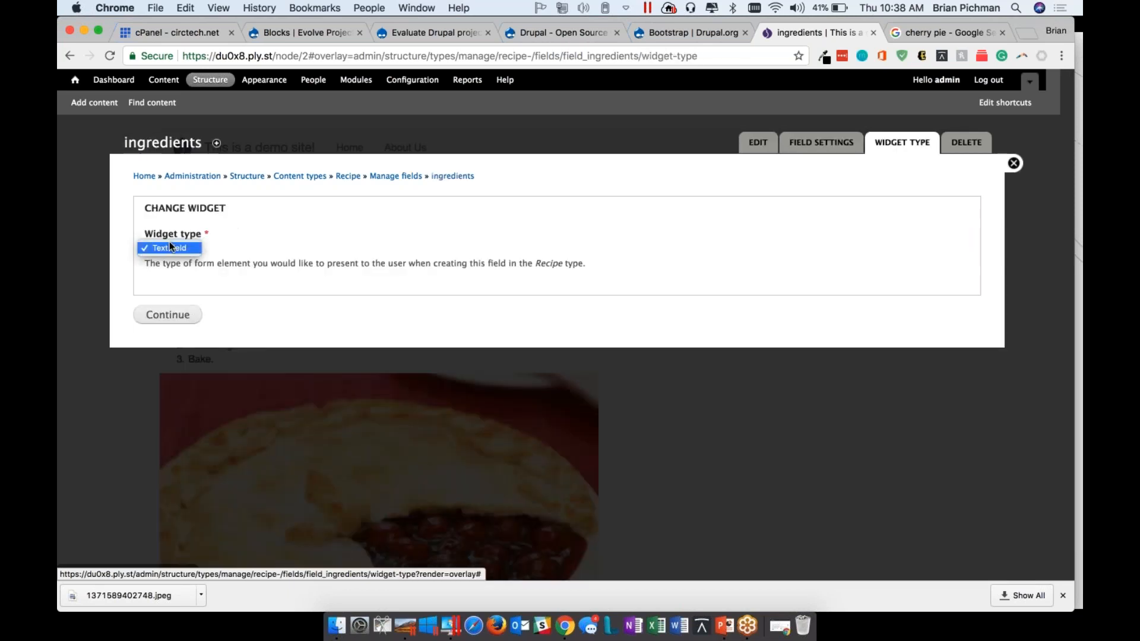
{"action": "left_click", "coordinate": [402, 256]}
{"action": "left_click", "coordinate": [753, 151]}
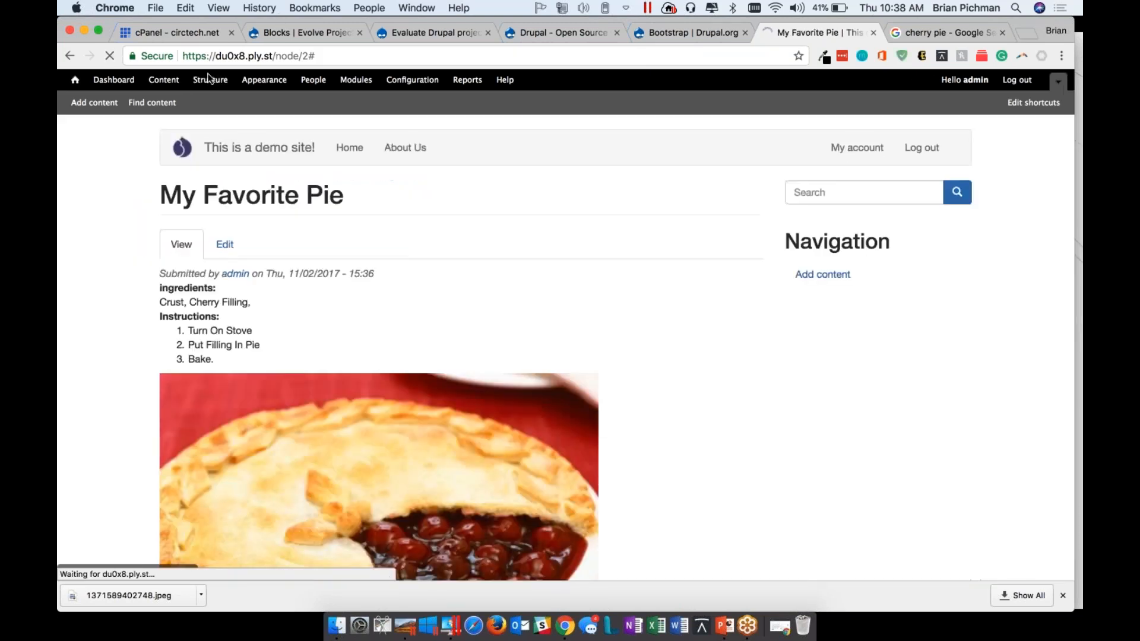
Return to the Recipe content type's fields and choose Term reference: field_tags (Tags) as the existing field to add
{"action": "left_click", "coordinate": [206, 83]}
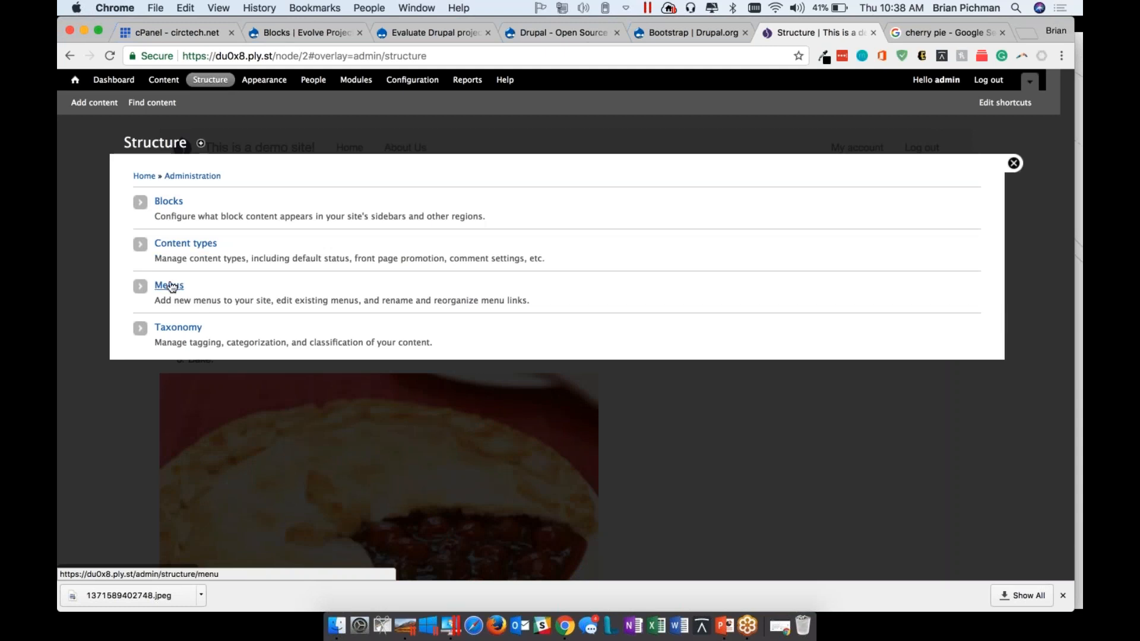
{"action": "left_click", "coordinate": [175, 248]}
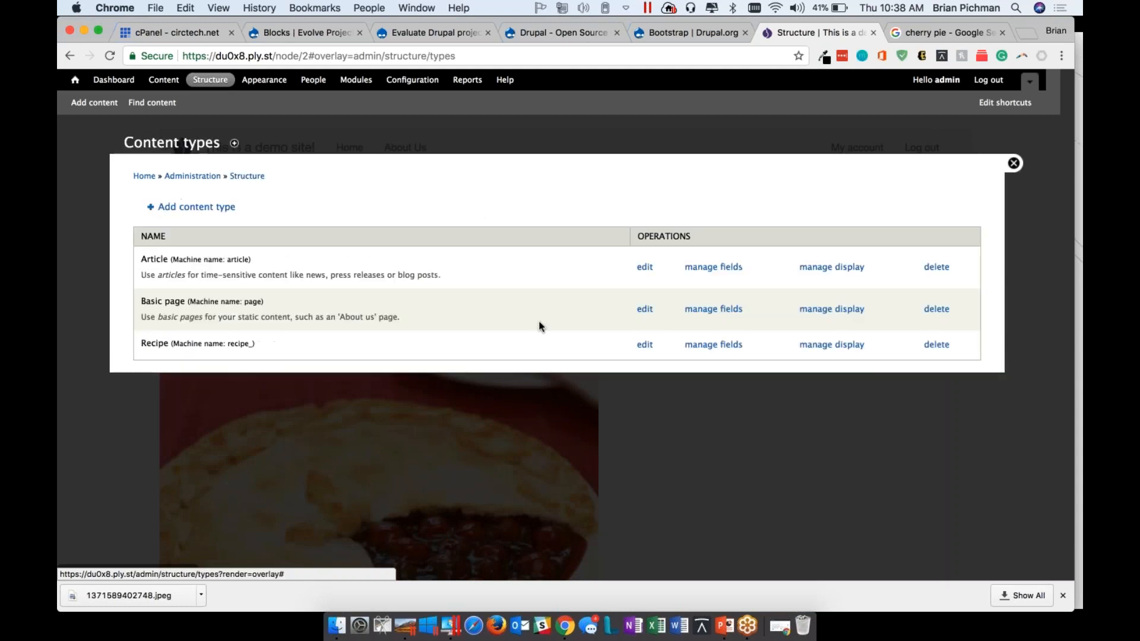
{"action": "left_click", "coordinate": [713, 345]}
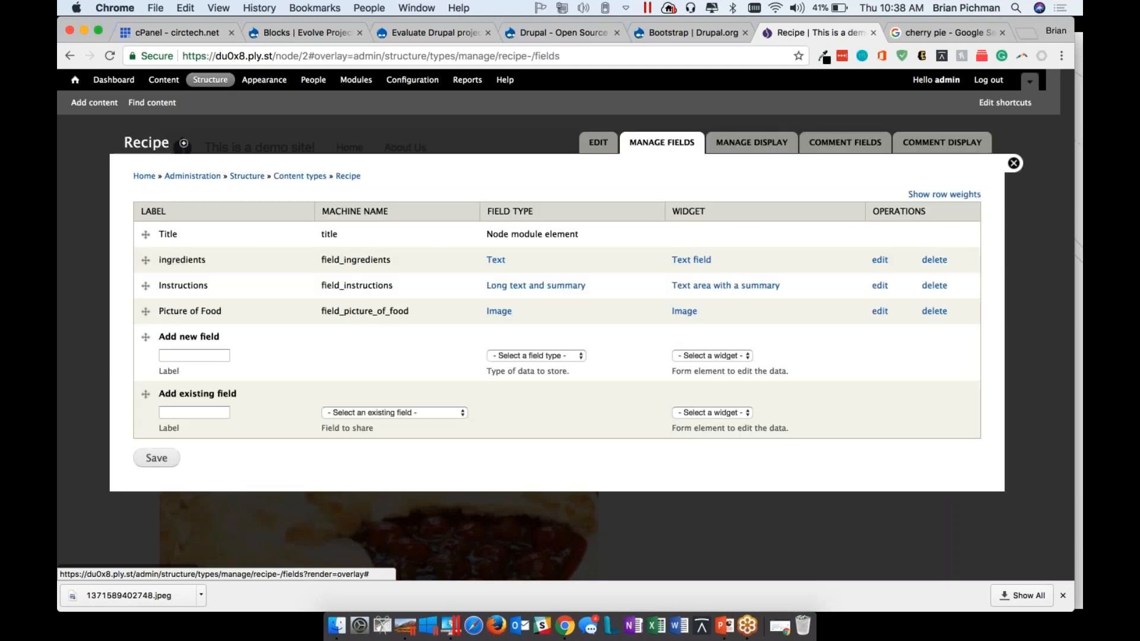
{"action": "left_click", "coordinate": [431, 414]}
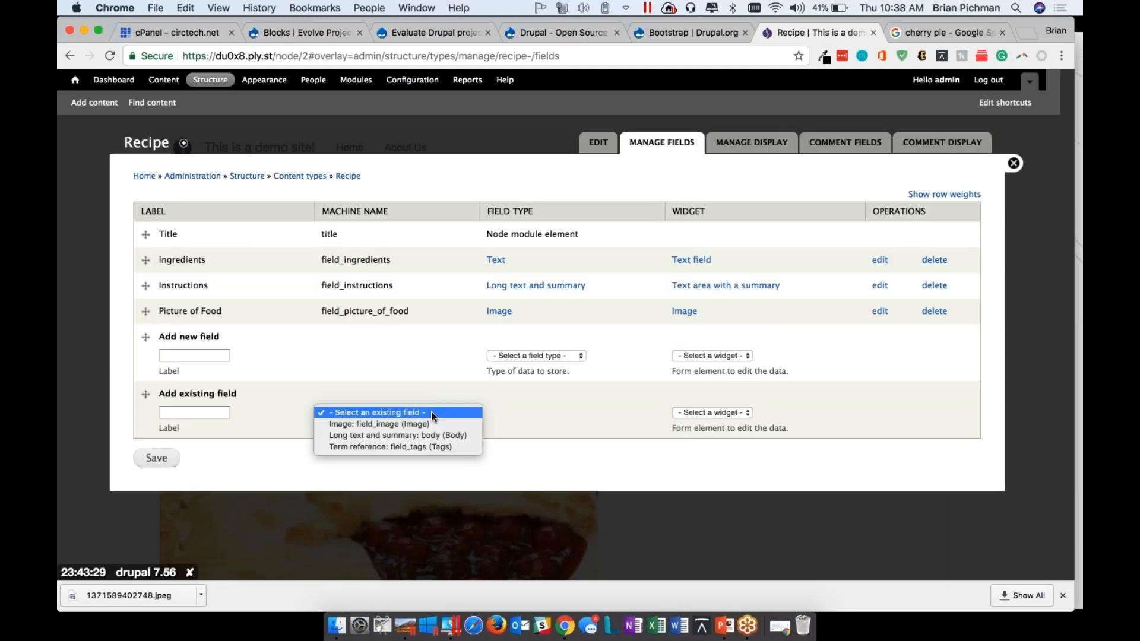
{"action": "left_click", "coordinate": [398, 371]}
{"action": "left_click", "coordinate": [376, 410]}
{"action": "left_click", "coordinate": [372, 447]}
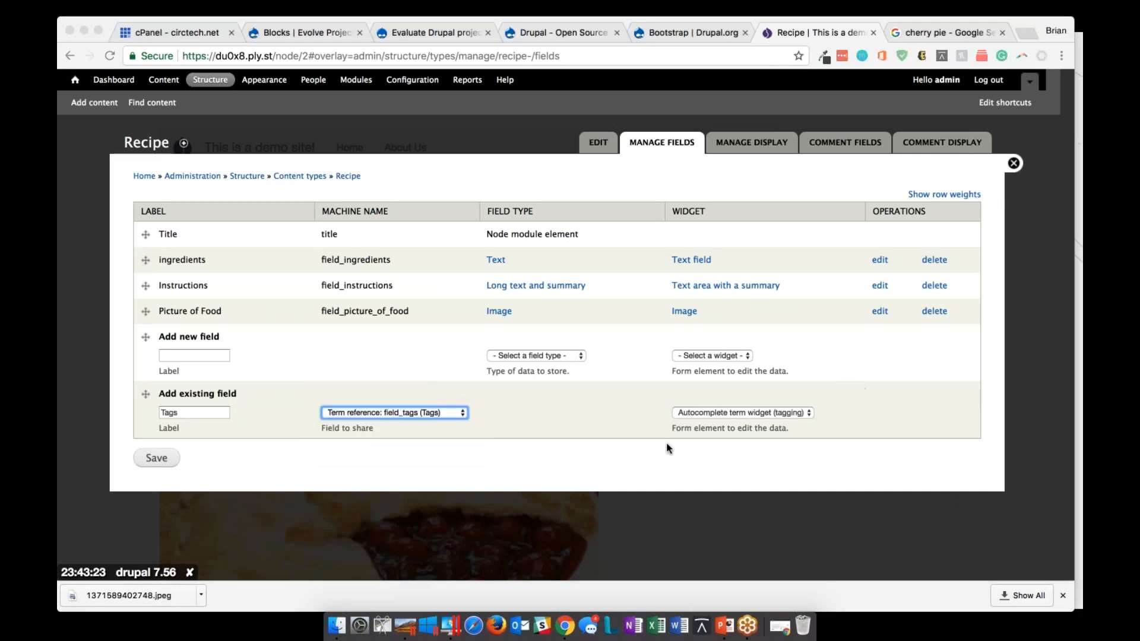
Set the widget of the reused tags field to Check boxes/radio buttons
{"action": "left_click", "coordinate": [715, 420]}
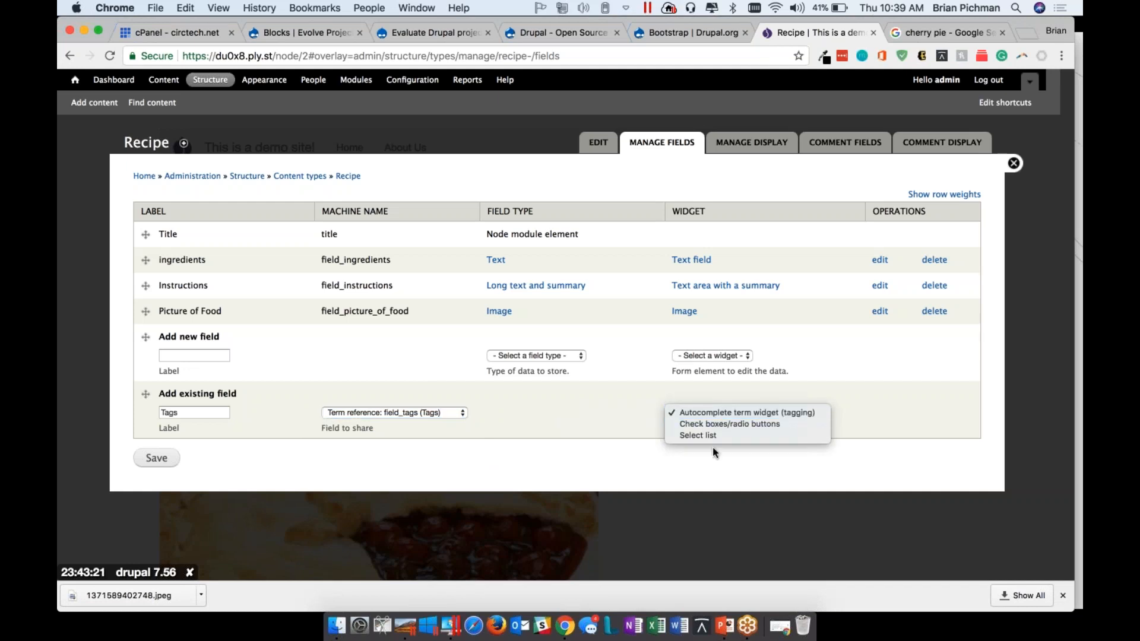
{"action": "left_click", "coordinate": [715, 445]}
{"action": "left_click", "coordinate": [739, 415]}
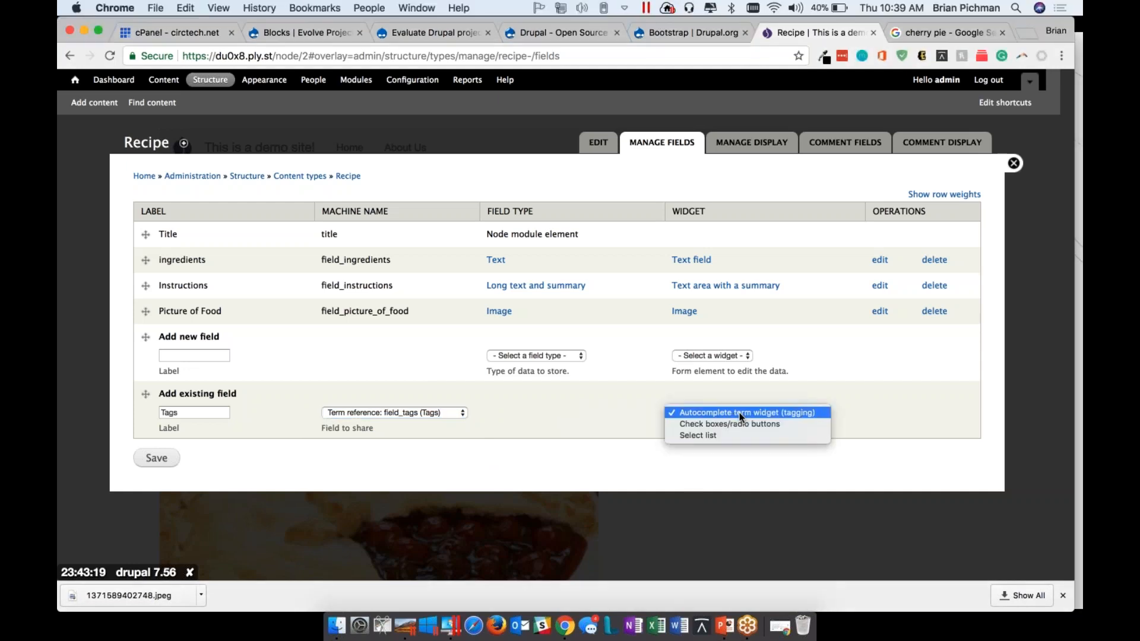
{"action": "left_click", "coordinate": [736, 422]}
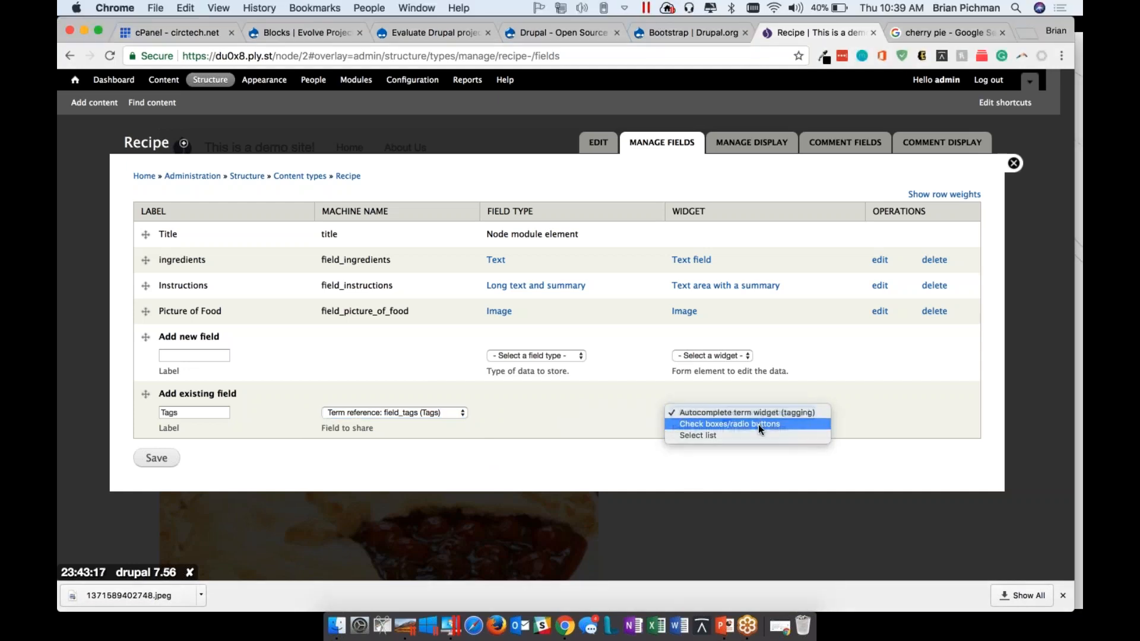
Label the reused tags field New Ingredients and save it to the Recipe content type
{"action": "double_click", "coordinate": [213, 409]}
{"action": "key", "text": "BackSpace"}
{"action": "type", "text": "New Ing"}
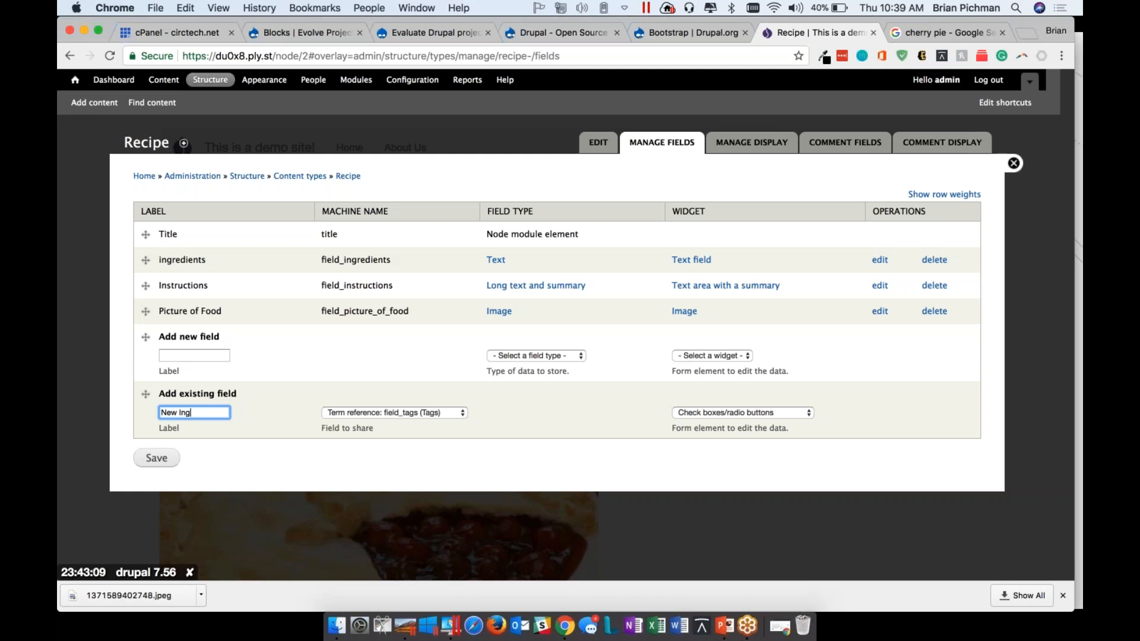
{"action": "type", "text": "ed"}
{"action": "type", "text": "ngred"}
{"action": "left_click", "coordinate": [157, 458]}
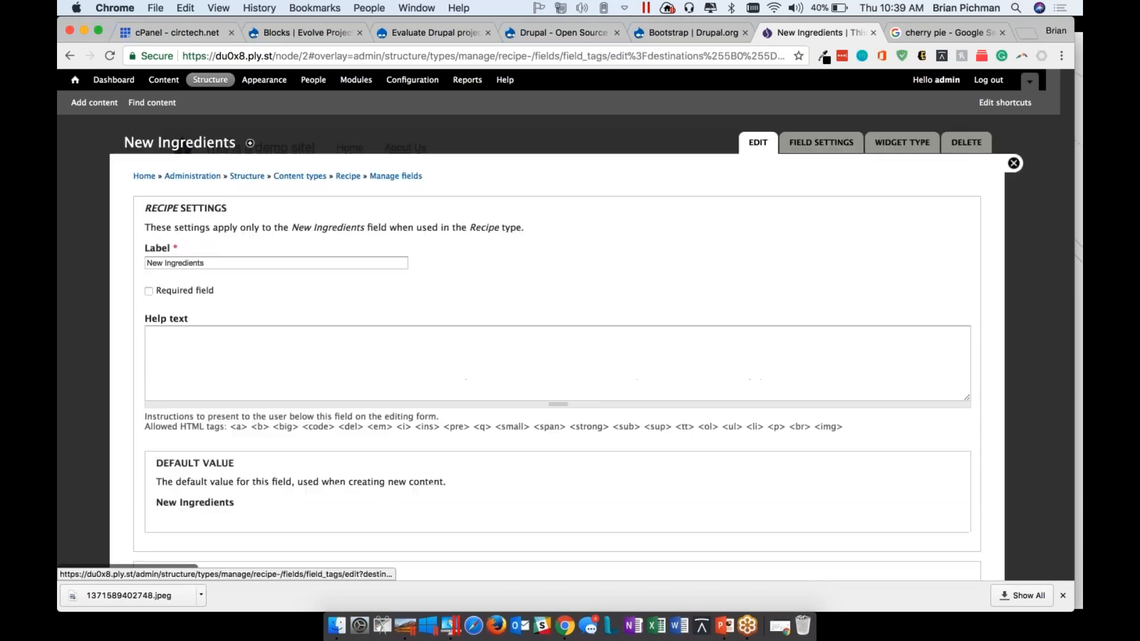
Keep unlimited values for the New Ingredients field, set its vocabulary to Ingredients and save the settings
{"action": "scroll", "coordinate": [557, 333], "scroll_direction": "down", "scroll_amount": 5}
{"action": "left_click", "coordinate": [180, 395]}
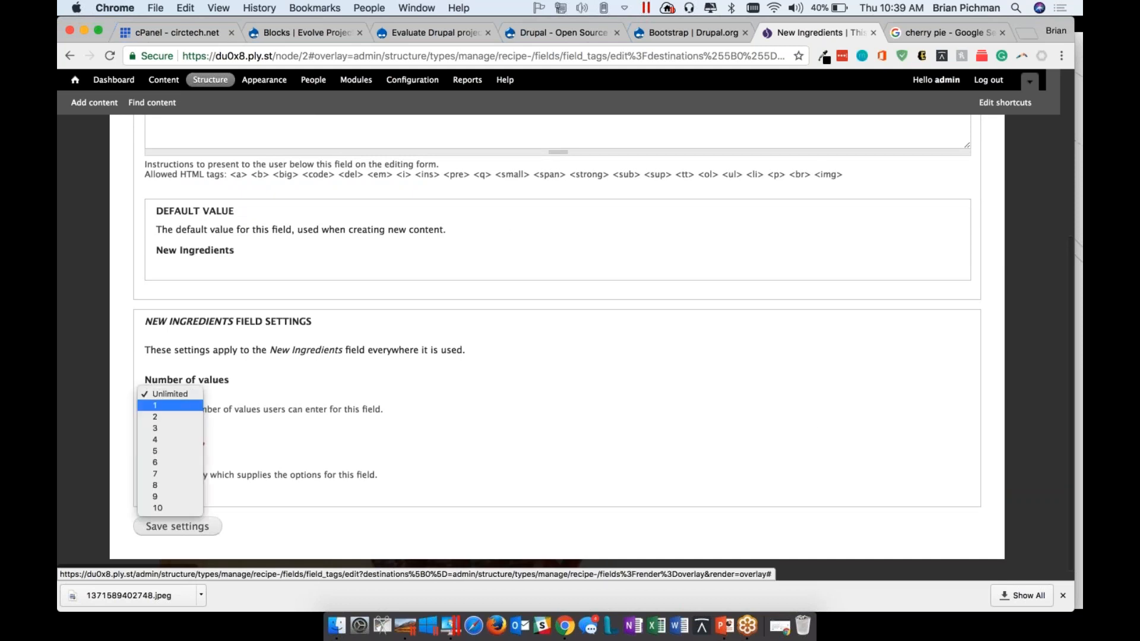
{"action": "left_click", "coordinate": [180, 393]}
{"action": "left_click", "coordinate": [169, 461]}
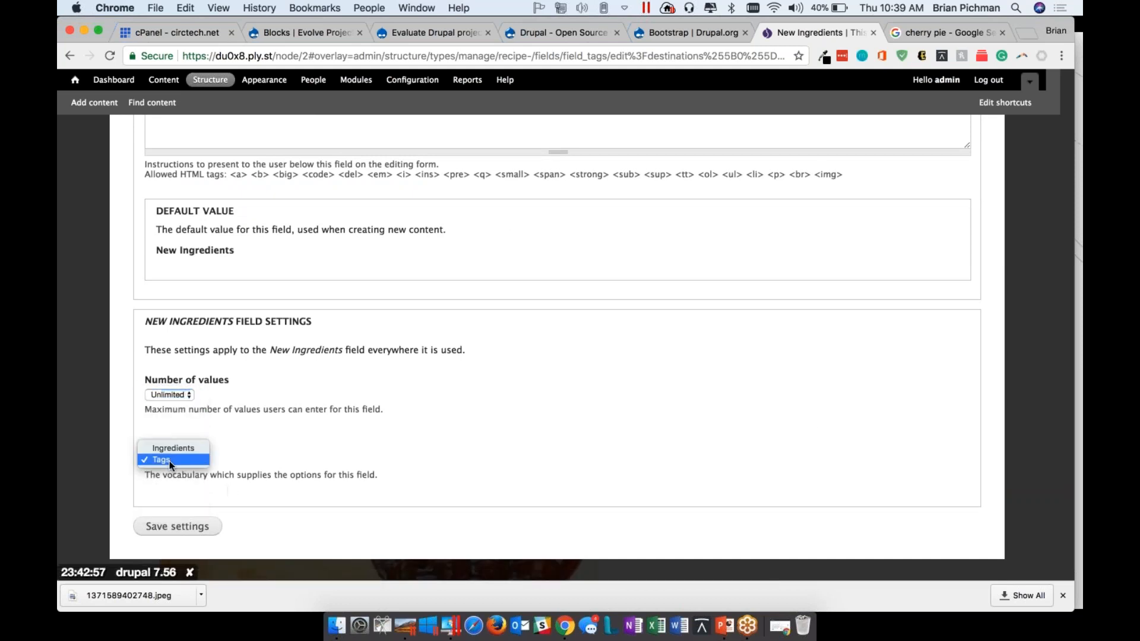
{"action": "left_click", "coordinate": [196, 452]}
{"action": "left_click_drag", "start_coordinate": [145, 444], "coordinate": [230, 463]}
{"action": "left_click", "coordinate": [177, 526]}
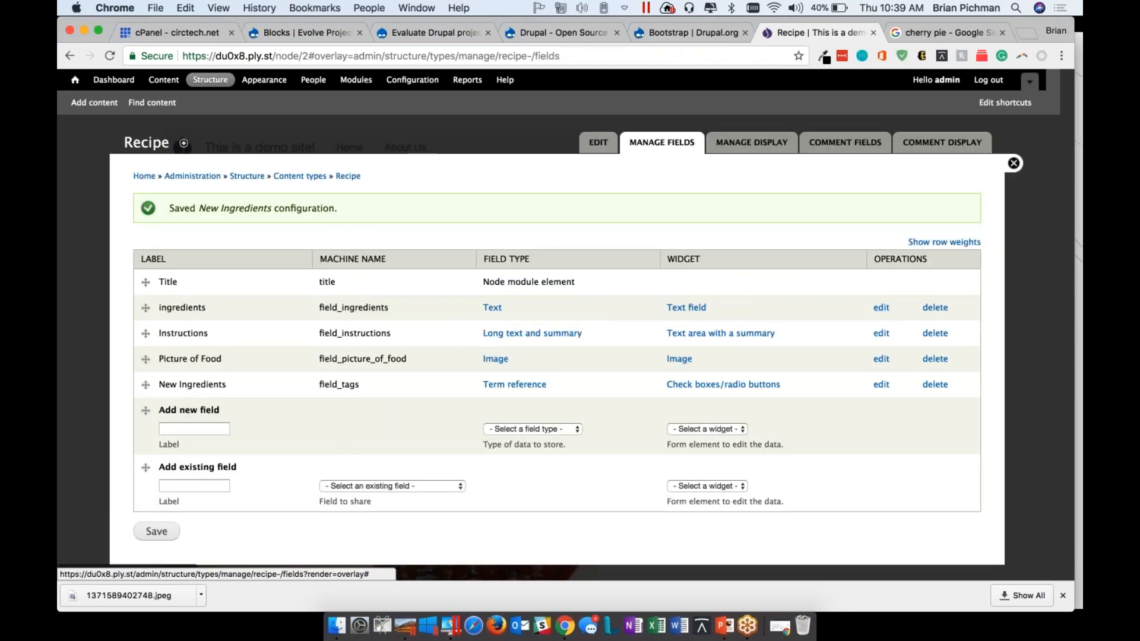
Start a new Recipe and select Filling - Apple, Ice Cream and Pie Crust as its New Ingredients
{"action": "left_click", "coordinate": [1013, 163]}
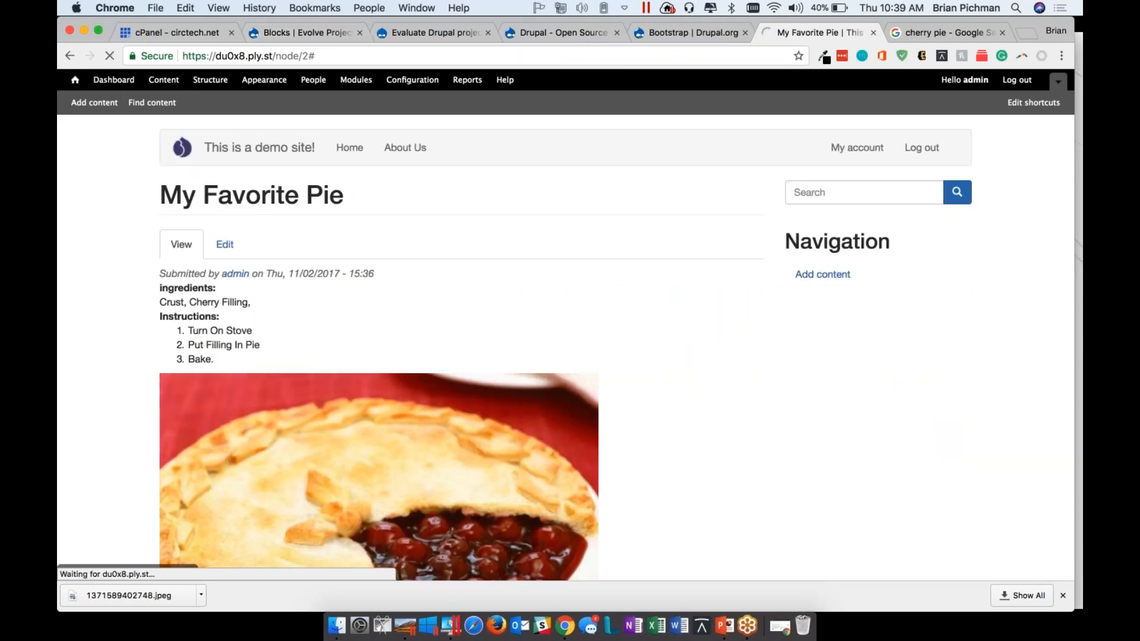
{"action": "left_click", "coordinate": [94, 103]}
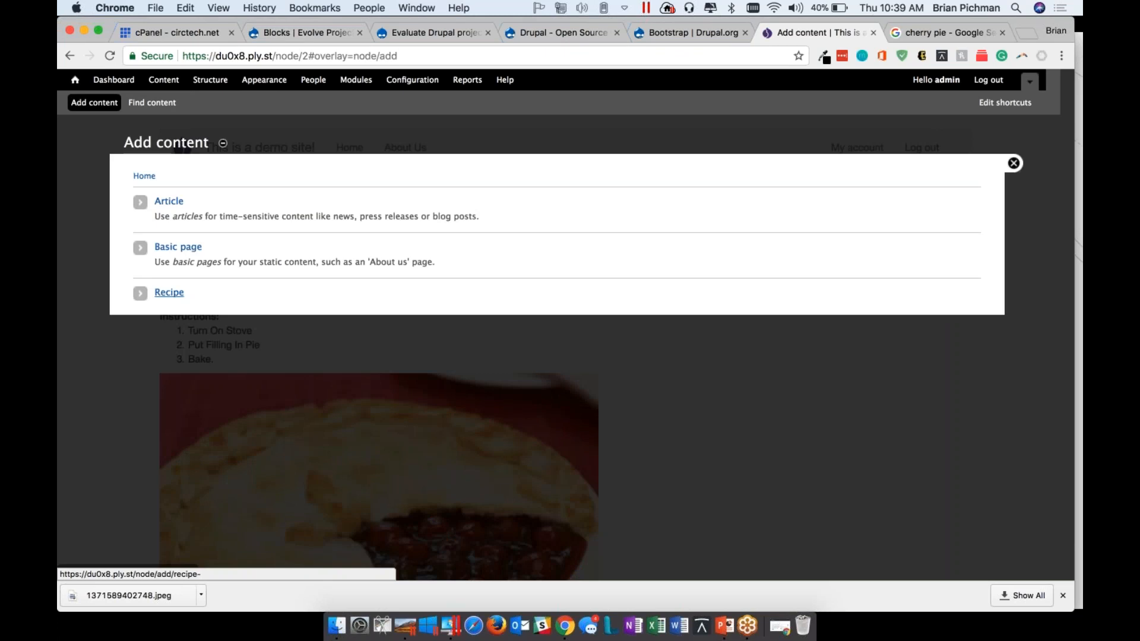
{"action": "left_click", "coordinate": [177, 294]}
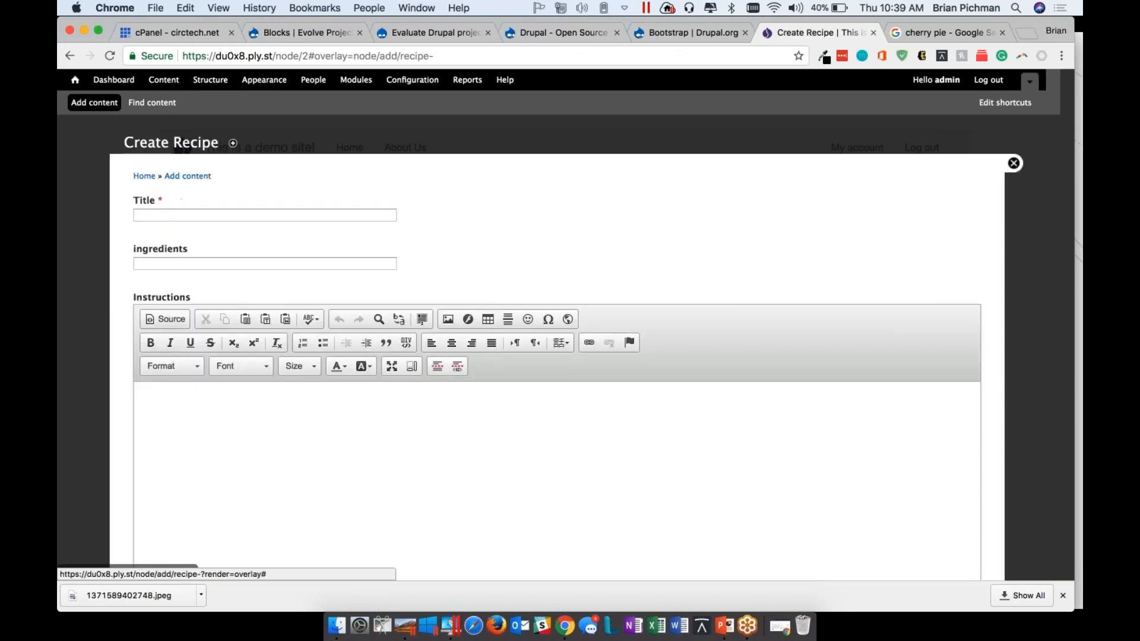
{"action": "scroll", "coordinate": [176, 300], "scroll_direction": "down", "scroll_amount": 10}
{"action": "scroll", "coordinate": [255, 332], "scroll_direction": "down", "scroll_amount": 5}
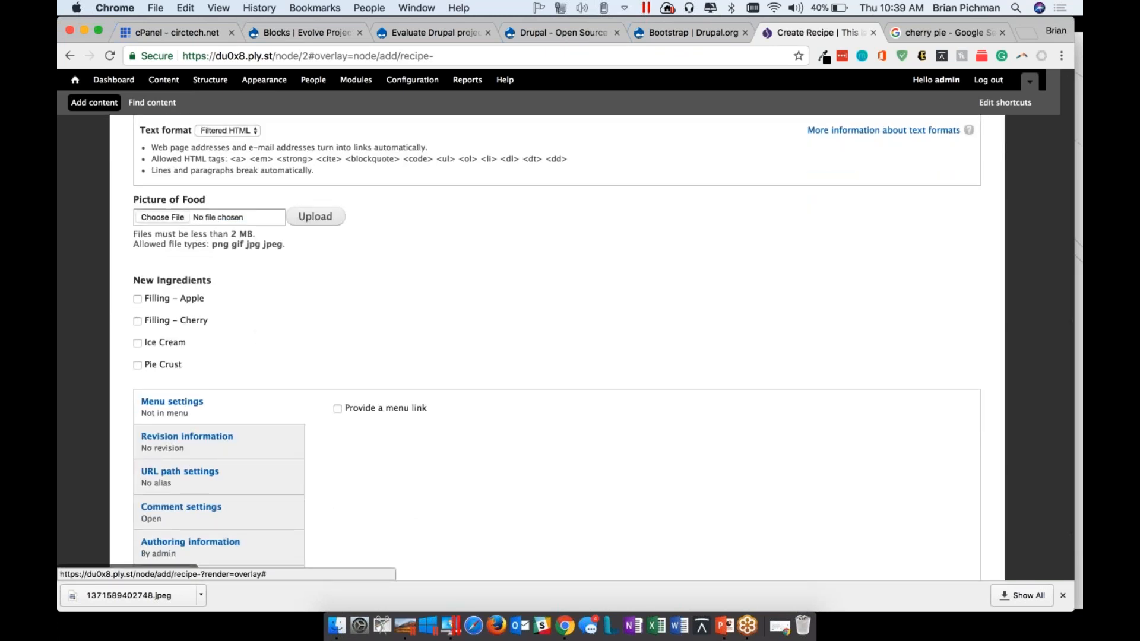
{"action": "left_click", "coordinate": [138, 299]}
{"action": "left_click", "coordinate": [138, 321]}
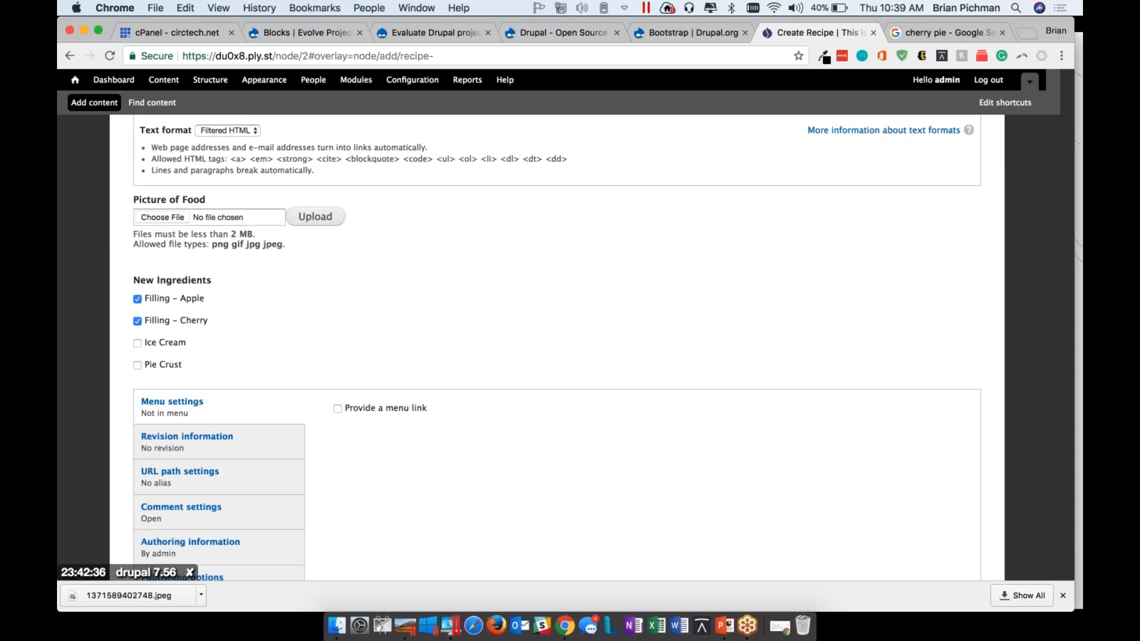
{"action": "left_click", "coordinate": [138, 321]}
{"action": "left_click", "coordinate": [137, 343]}
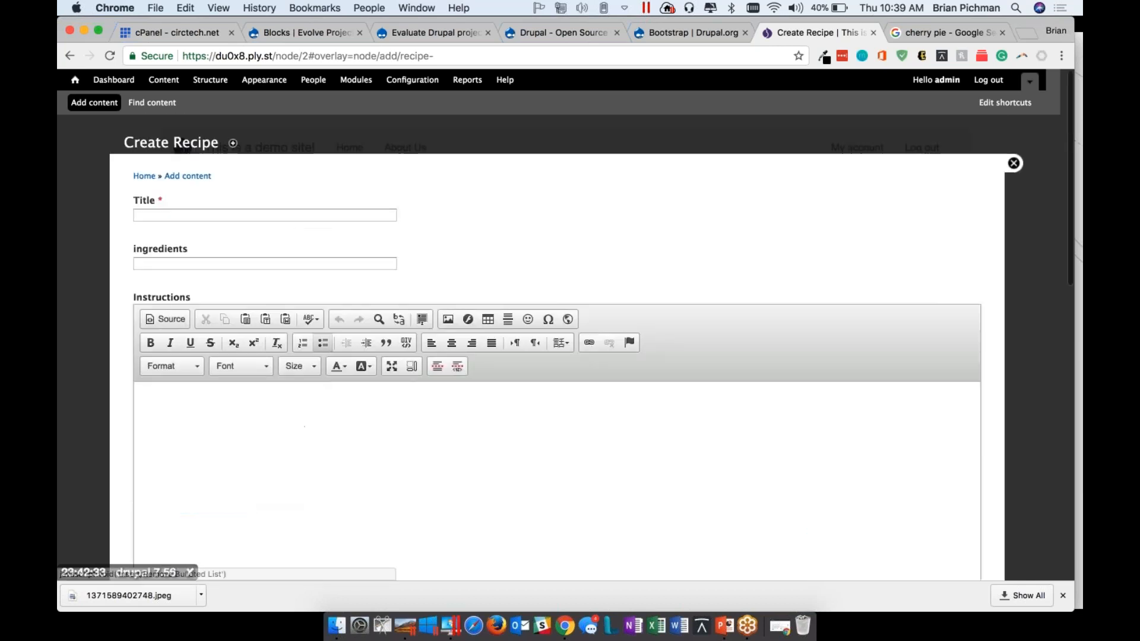
Title the new recipe Apple Pie
{"action": "left_click", "coordinate": [229, 215]}
{"action": "type", "text": "Apple Pie"}
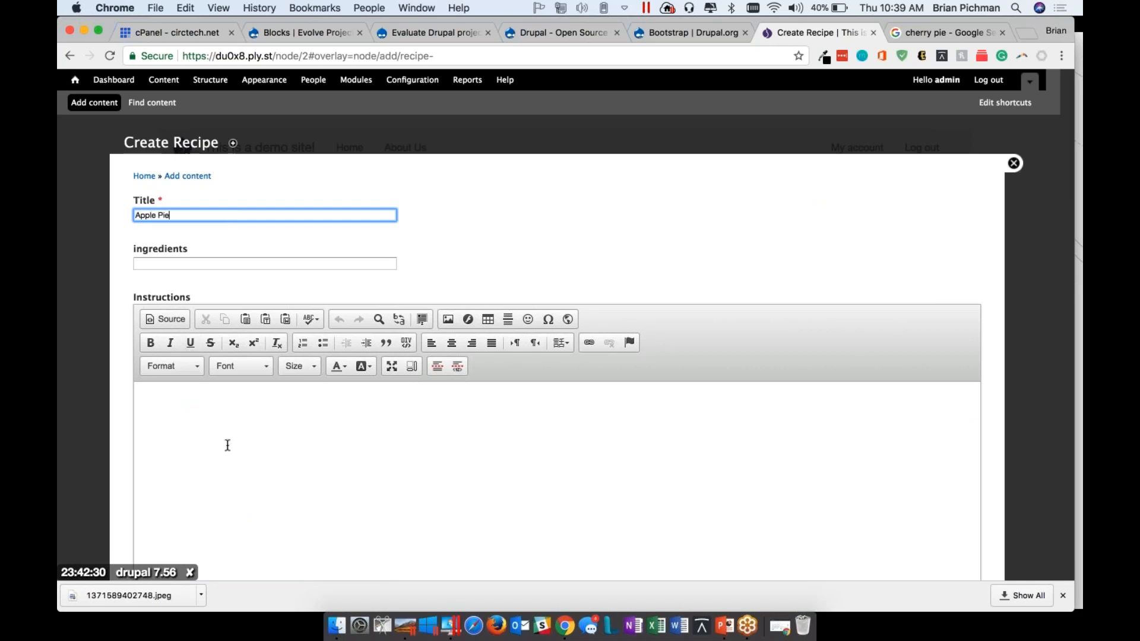
Enter the instructions "How to make Apple Pie. THe quick edition." and "Go to the store .", and save the recipe
{"action": "left_click", "coordinate": [227, 445]}
{"action": "type", "text": "How to ma"}
{"action": "type", "text": "ke Ap"}
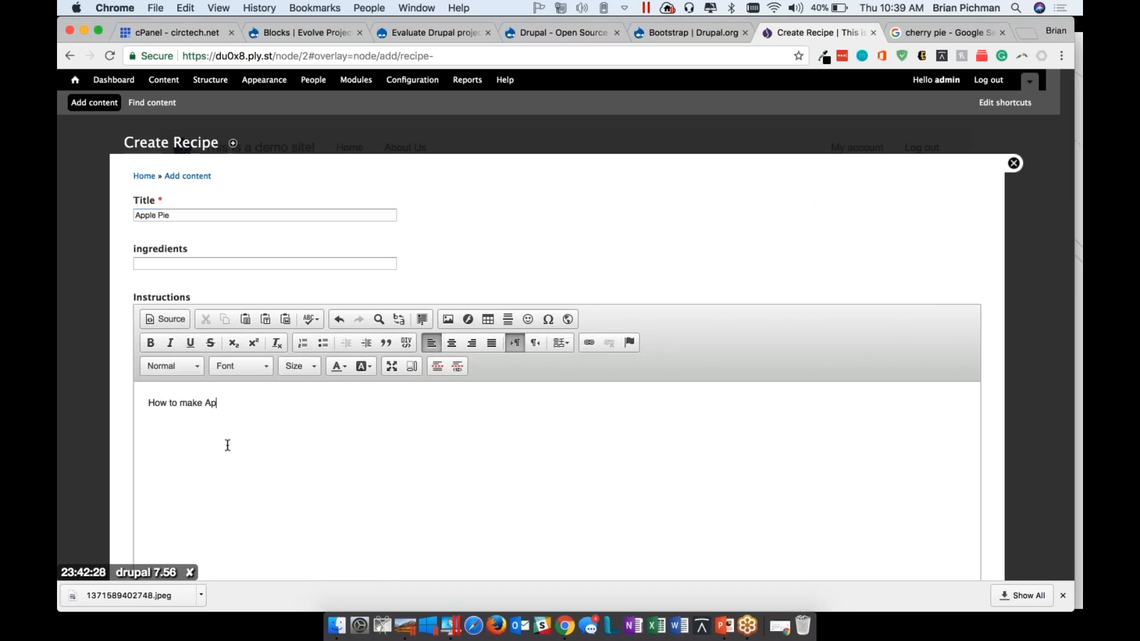
{"action": "type", "text": "ple Pie. THe quick edi"}
{"action": "type", "text": "tion. "}
{"action": "type", "text": "Go to the store."}
{"action": "scroll", "coordinate": [226, 469], "scroll_direction": "down", "scroll_amount": 10}
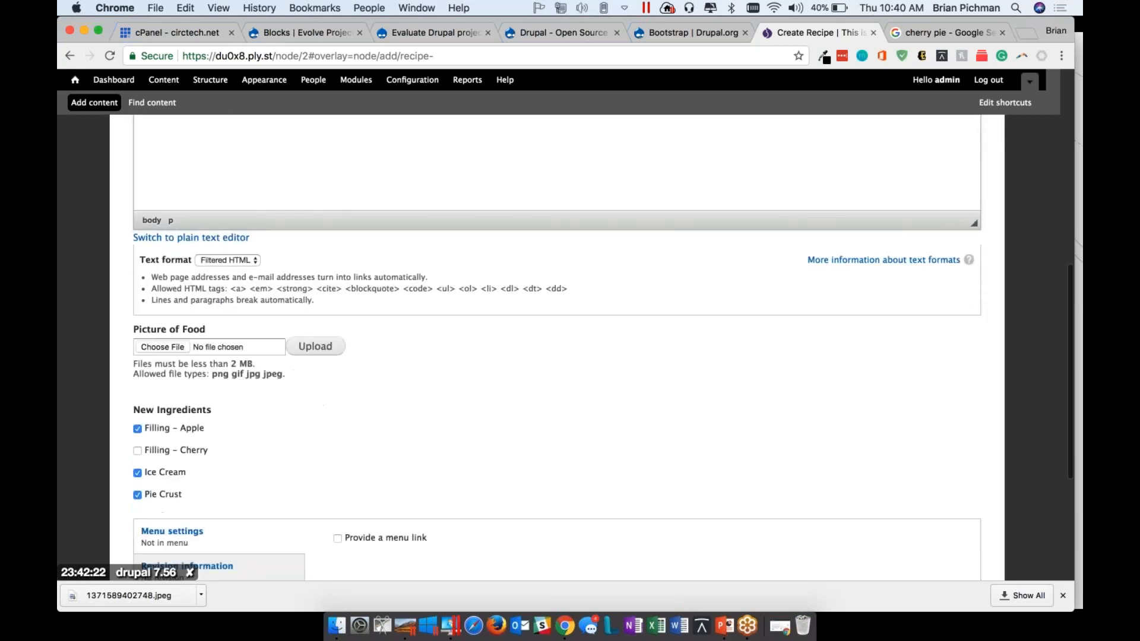
{"action": "scroll", "coordinate": [334, 444], "scroll_direction": "down", "scroll_amount": 8}
{"action": "left_click", "coordinate": [159, 517]}
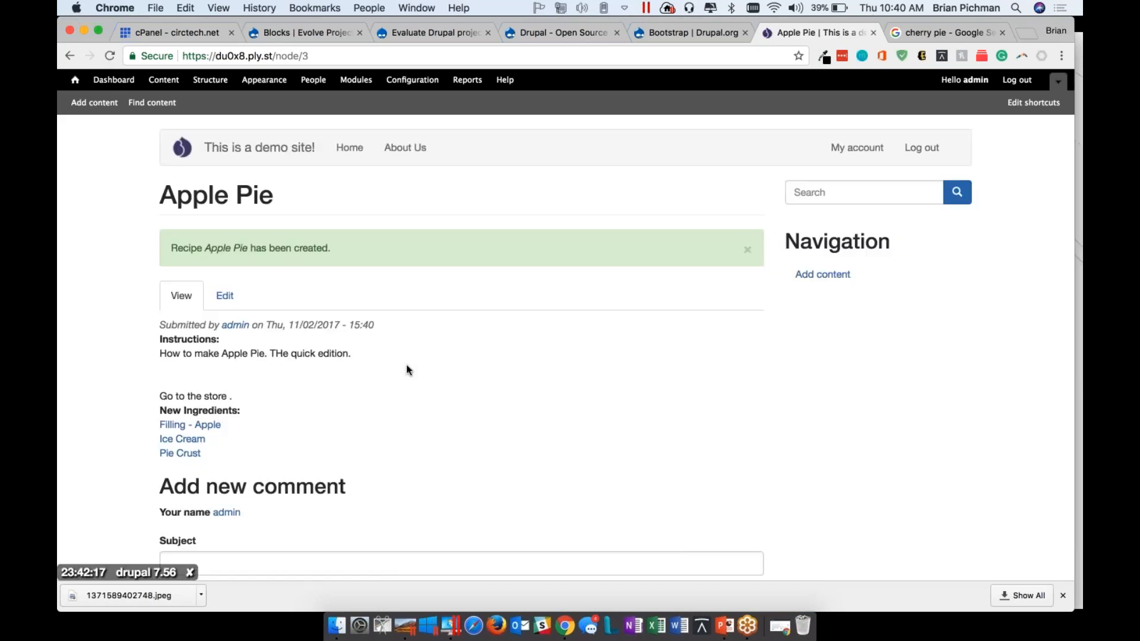
Review the instructions and New Ingredients terms on the saved Apple Pie page
{"action": "scroll", "coordinate": [406, 365], "scroll_direction": "down", "scroll_amount": 2}
{"action": "left_click_drag", "start_coordinate": [252, 399], "coordinate": [166, 361]}
{"action": "left_click", "coordinate": [350, 389]}
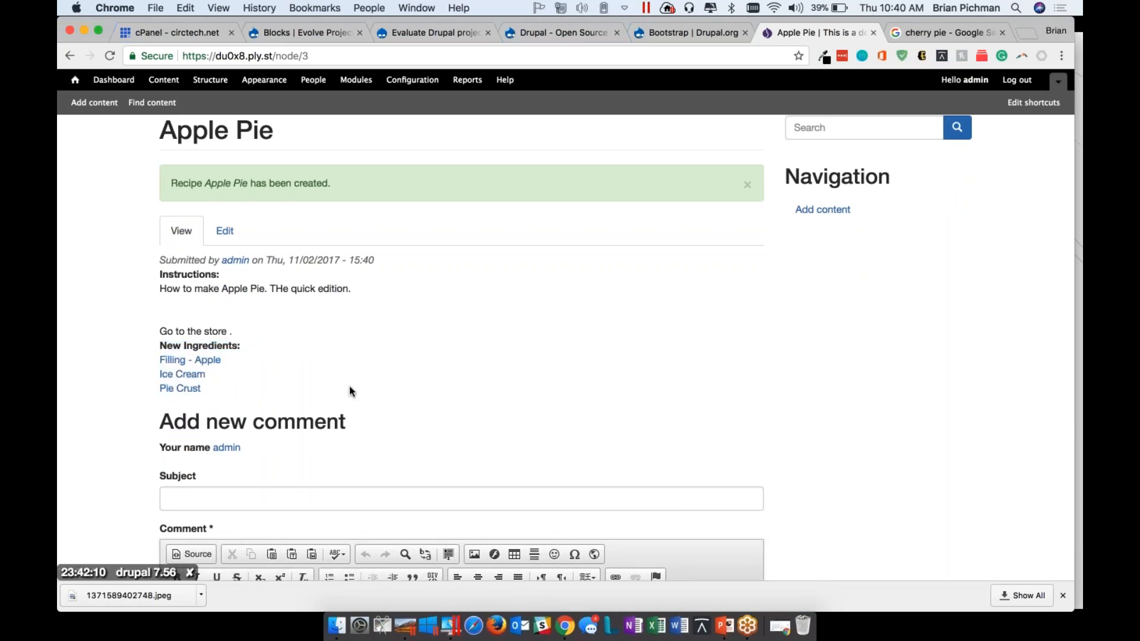
{"action": "left_click", "coordinate": [875, 166]}
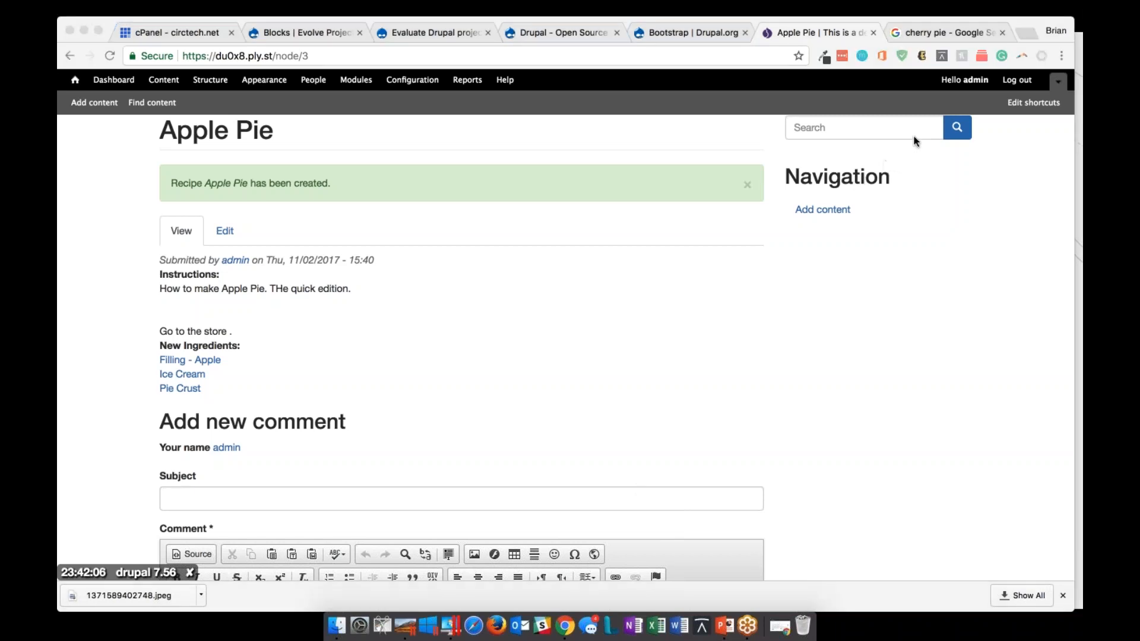
{"action": "left_click", "coordinate": [252, 137]}
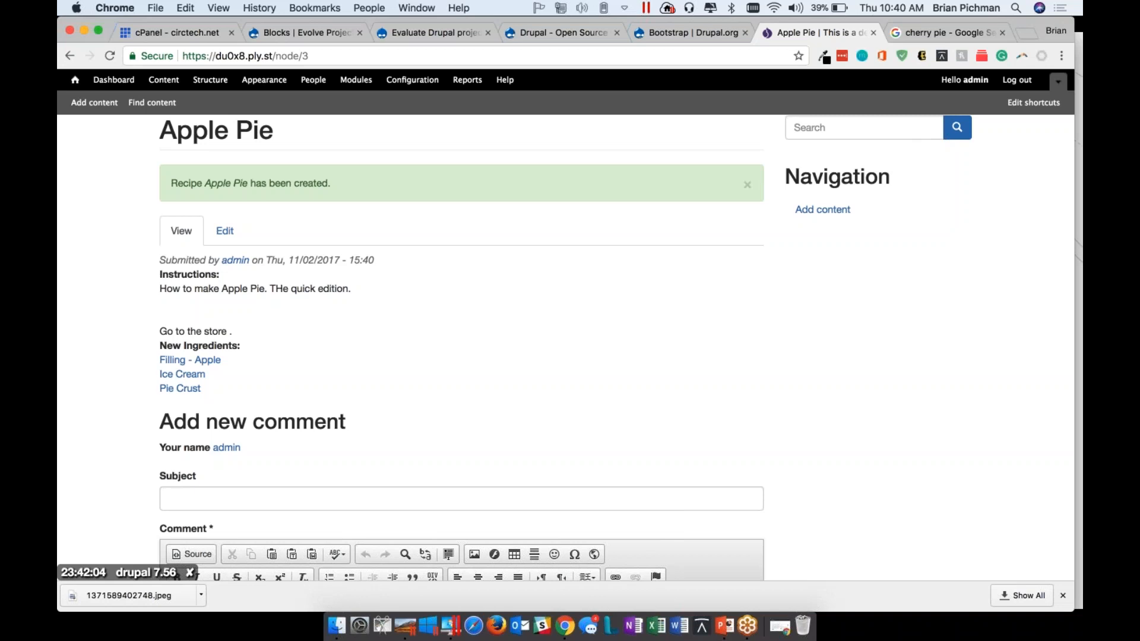
Open the My Favorite Pie recipe for editing and clear its old ingredients text
{"action": "left_click", "coordinate": [161, 86]}
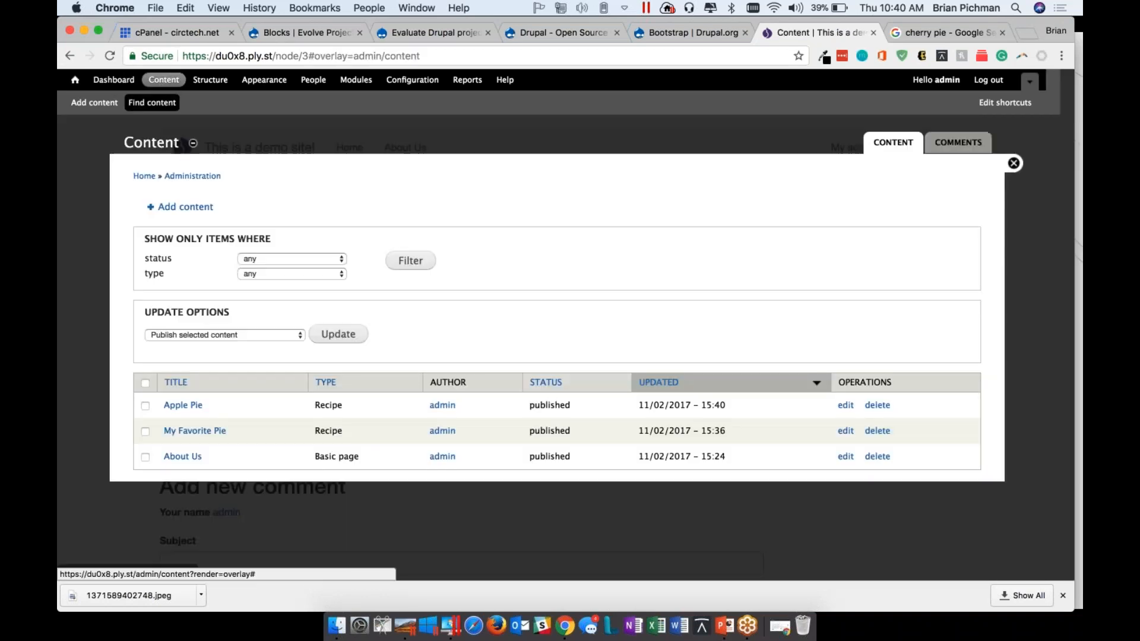
{"action": "left_click", "coordinate": [190, 433]}
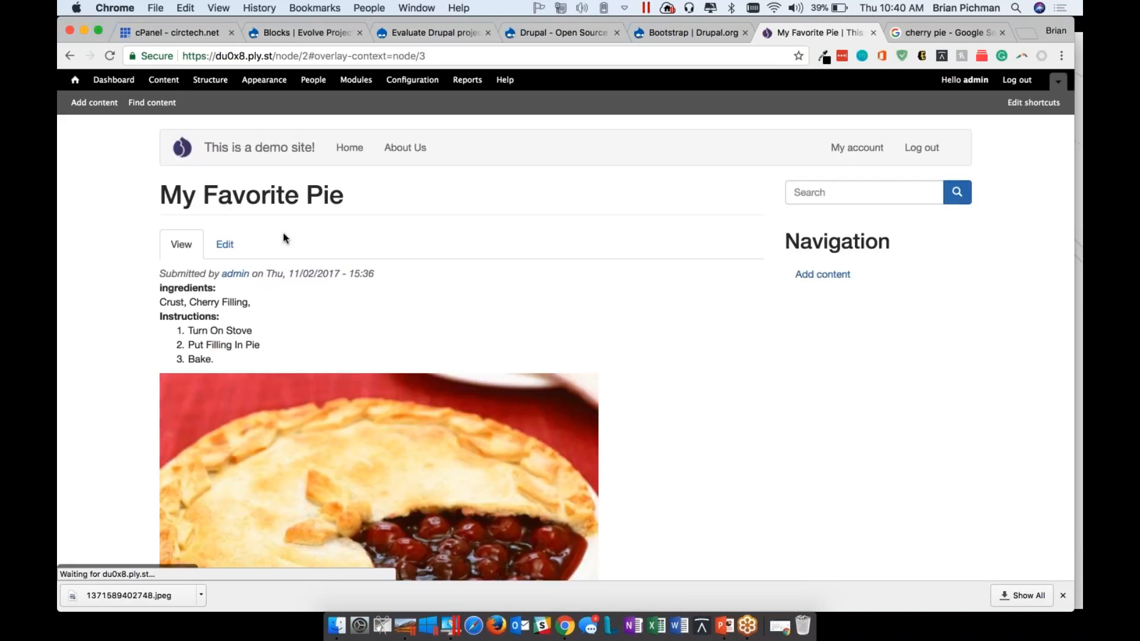
{"action": "left_click", "coordinate": [224, 243]}
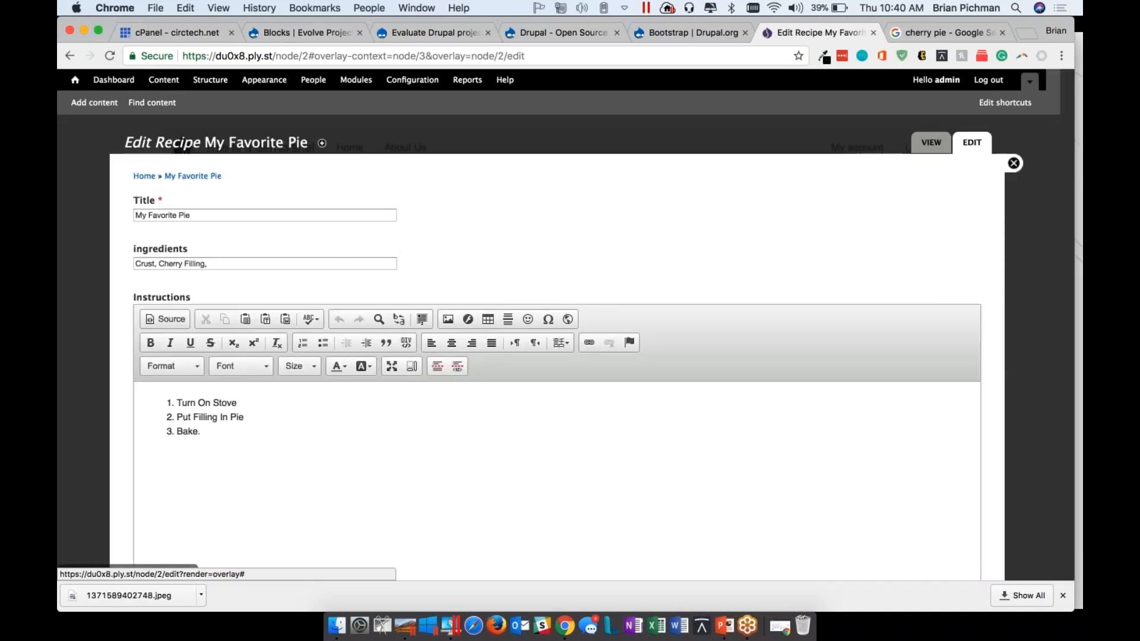
{"action": "left_click_drag", "start_coordinate": [221, 263], "coordinate": [136, 263]}
{"action": "key", "text": "BackSpace"}
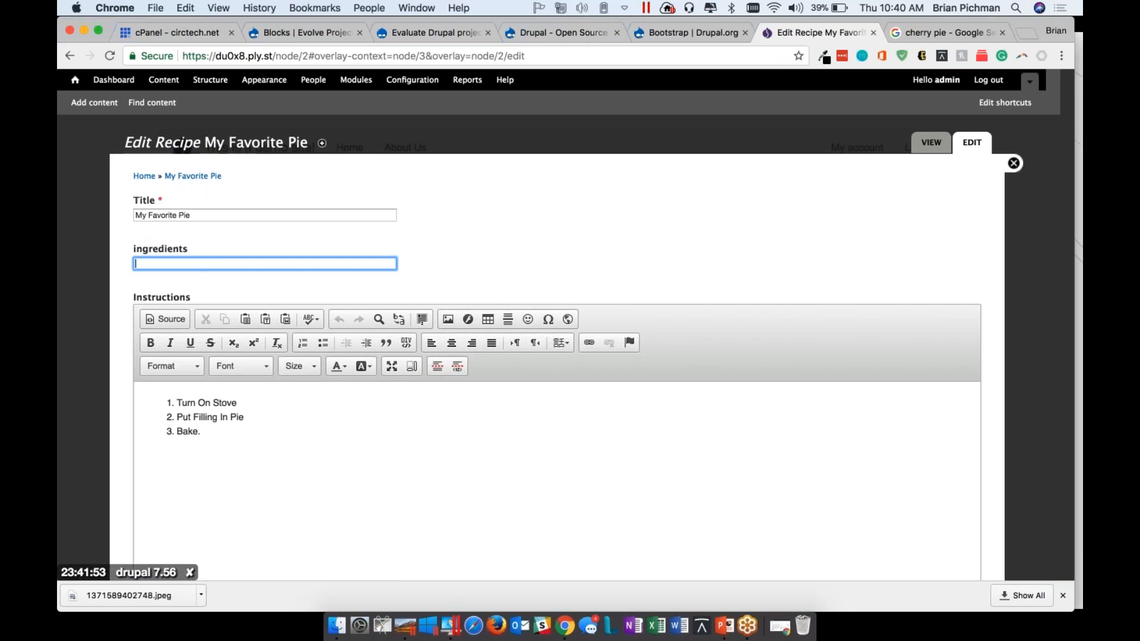
Select Filling - Apple and Pie Crust as New Ingredients for My Favorite Pie, save it and check the page
{"action": "scroll", "coordinate": [395, 380], "scroll_direction": "down", "scroll_amount": 2}
{"action": "scroll", "coordinate": [396, 380], "scroll_direction": "down", "scroll_amount": 10}
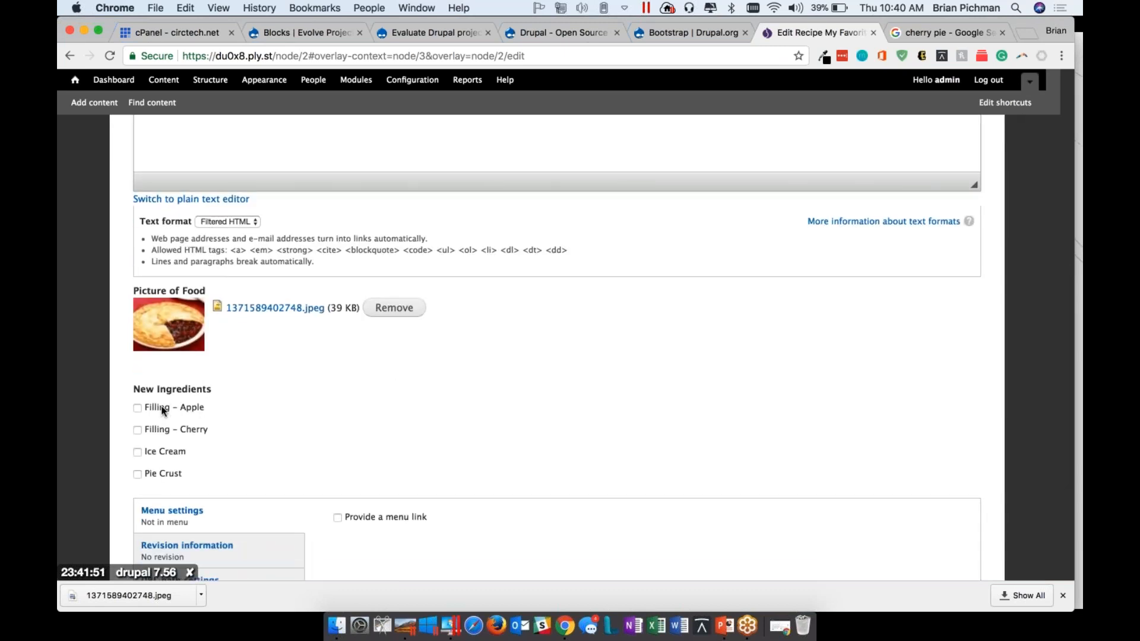
{"action": "left_click", "coordinate": [137, 408]}
{"action": "left_click", "coordinate": [137, 474]}
{"action": "scroll", "coordinate": [316, 469], "scroll_direction": "down", "scroll_amount": 4}
{"action": "left_click", "coordinate": [156, 513]}
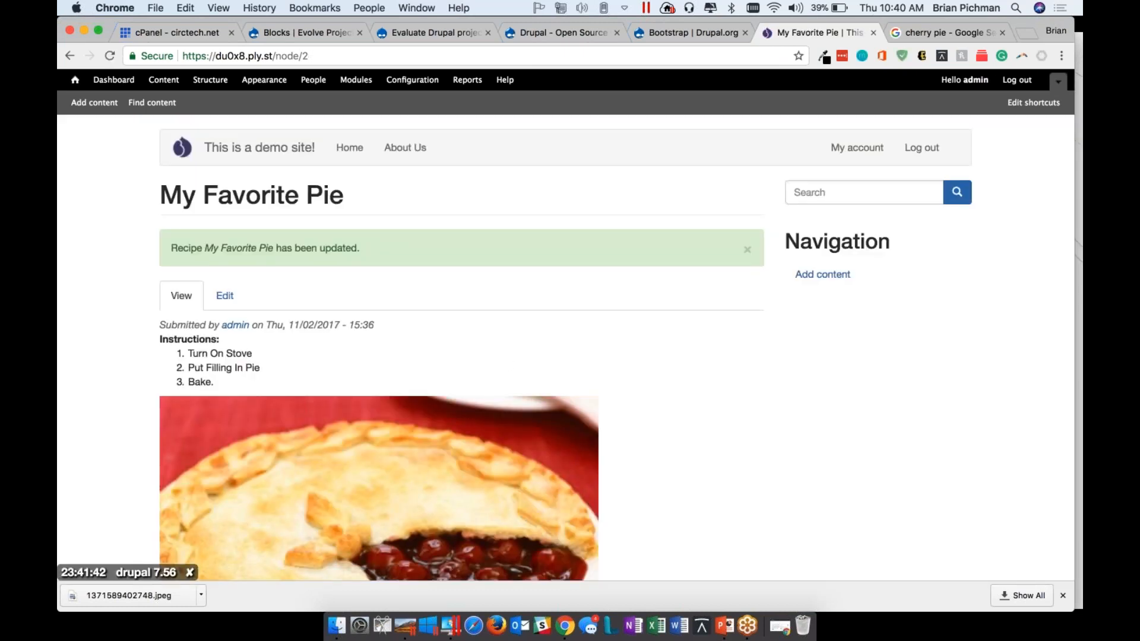
{"action": "scroll", "coordinate": [180, 407], "scroll_direction": "down", "scroll_amount": 6}
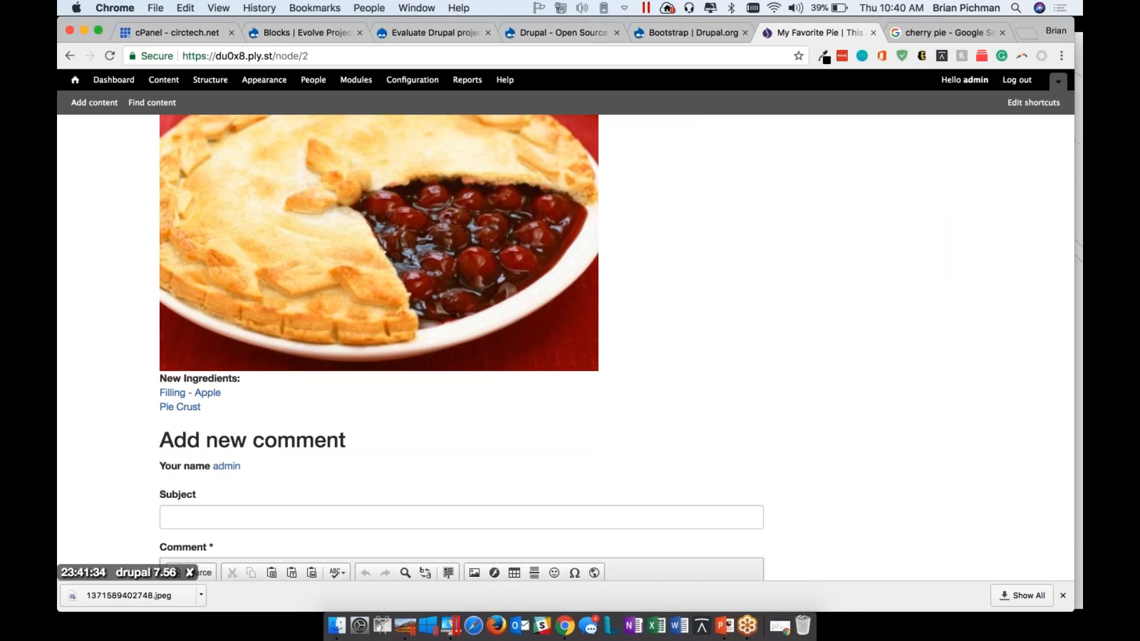
In the Recipe content type's display settings, move New Ingredients directly above Instructions
{"action": "left_click", "coordinate": [215, 83]}
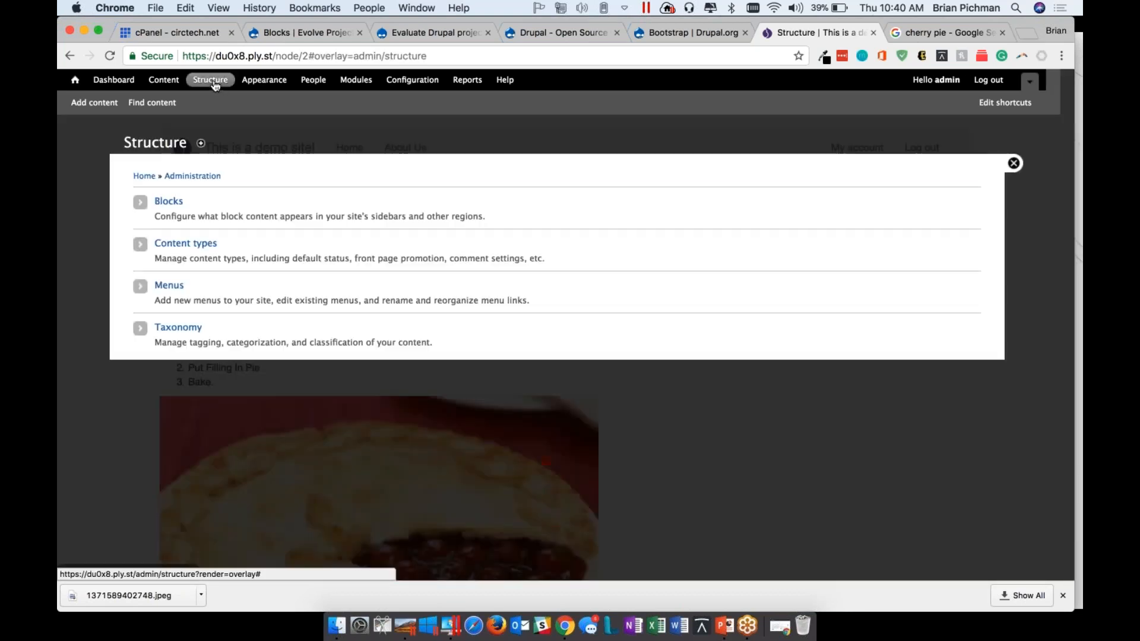
{"action": "left_click", "coordinate": [194, 243]}
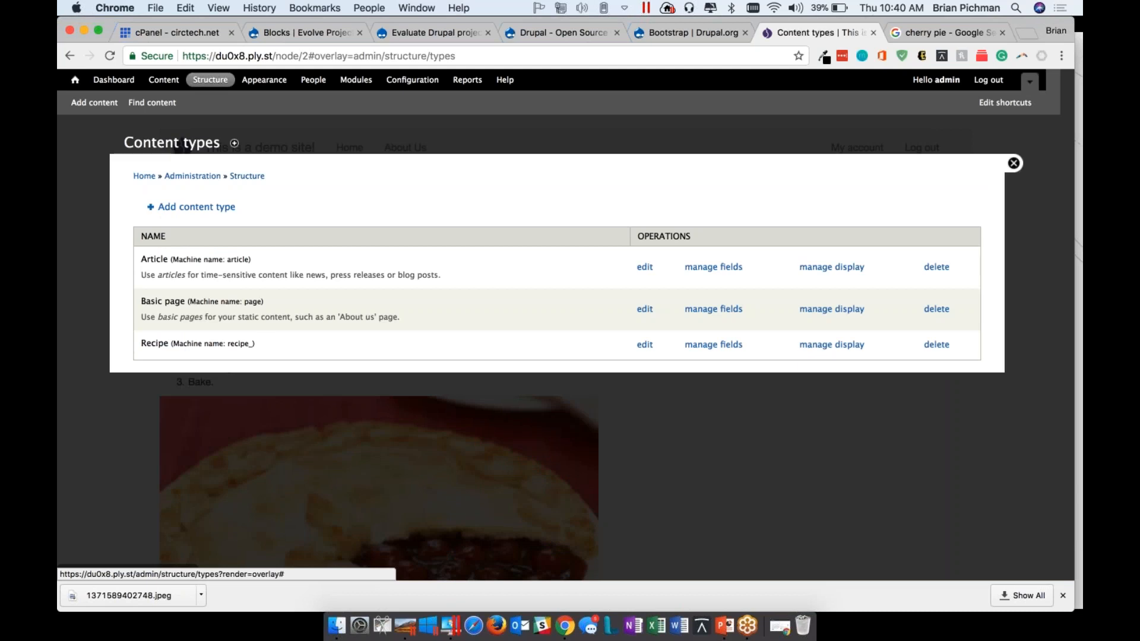
{"action": "left_click", "coordinate": [831, 344]}
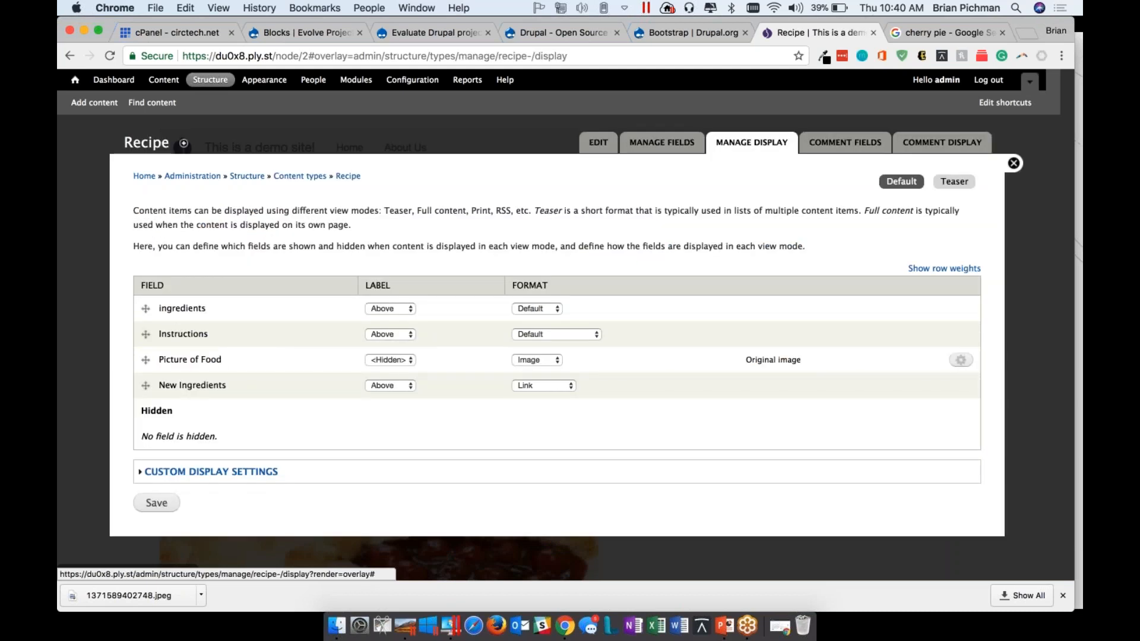
{"action": "left_click_drag", "start_coordinate": [145, 385], "coordinate": [148, 335]}
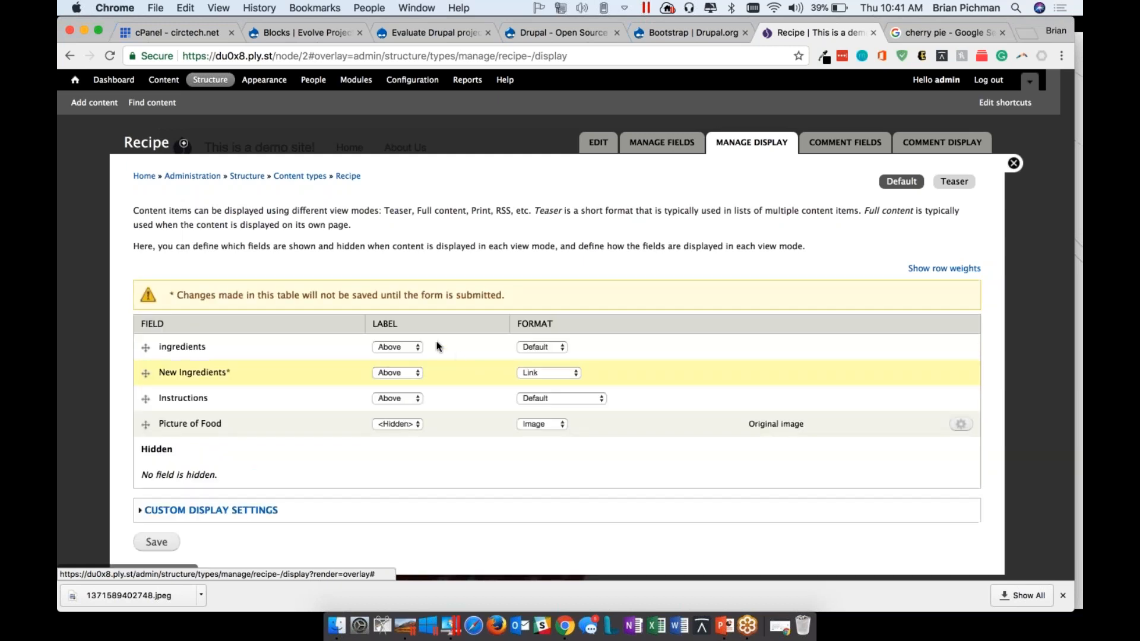
Set both the label and format of the old ingredients field to Hidden and save the Recipe display settings
{"action": "left_click", "coordinate": [416, 347]}
{"action": "left_click", "coordinate": [401, 368]}
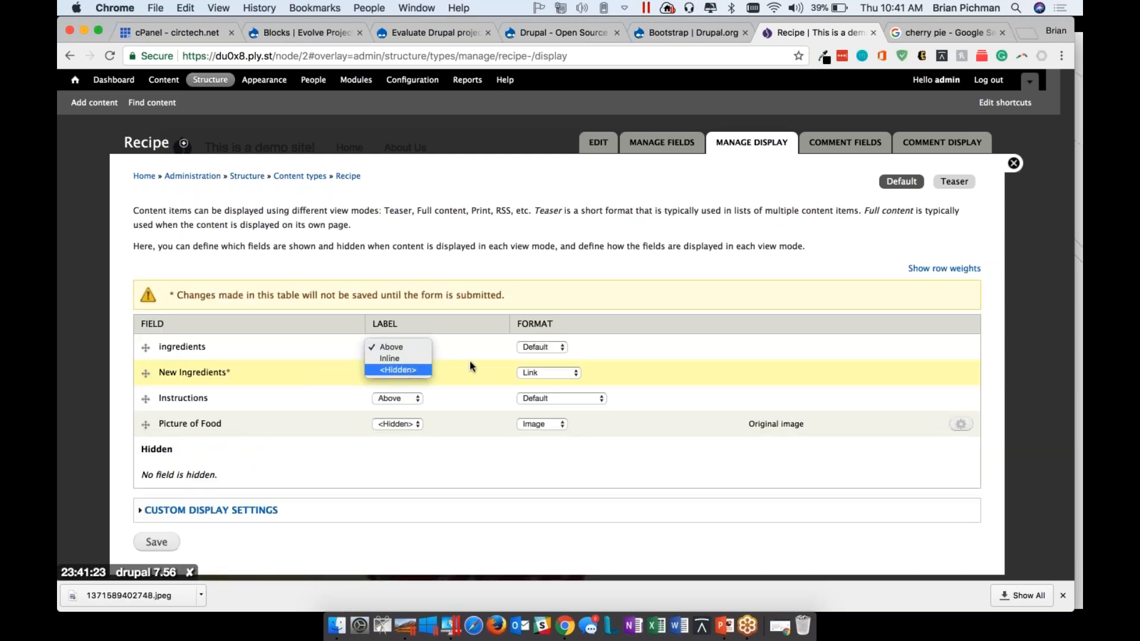
{"action": "left_click", "coordinate": [551, 342]}
{"action": "left_click", "coordinate": [547, 380]}
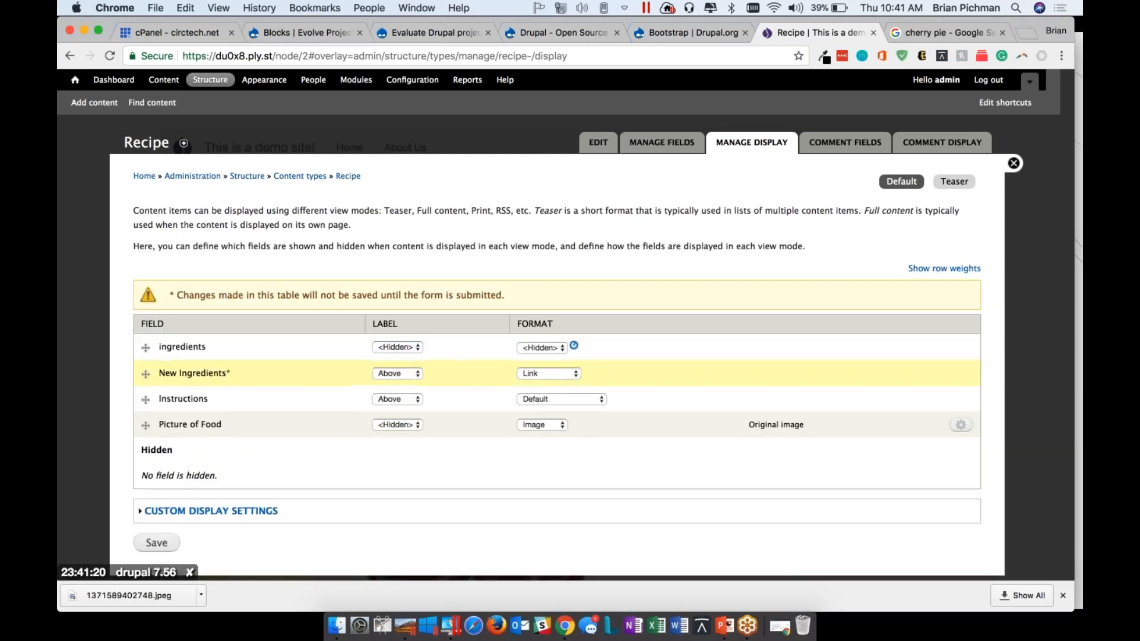
{"action": "left_click", "coordinate": [156, 477]}
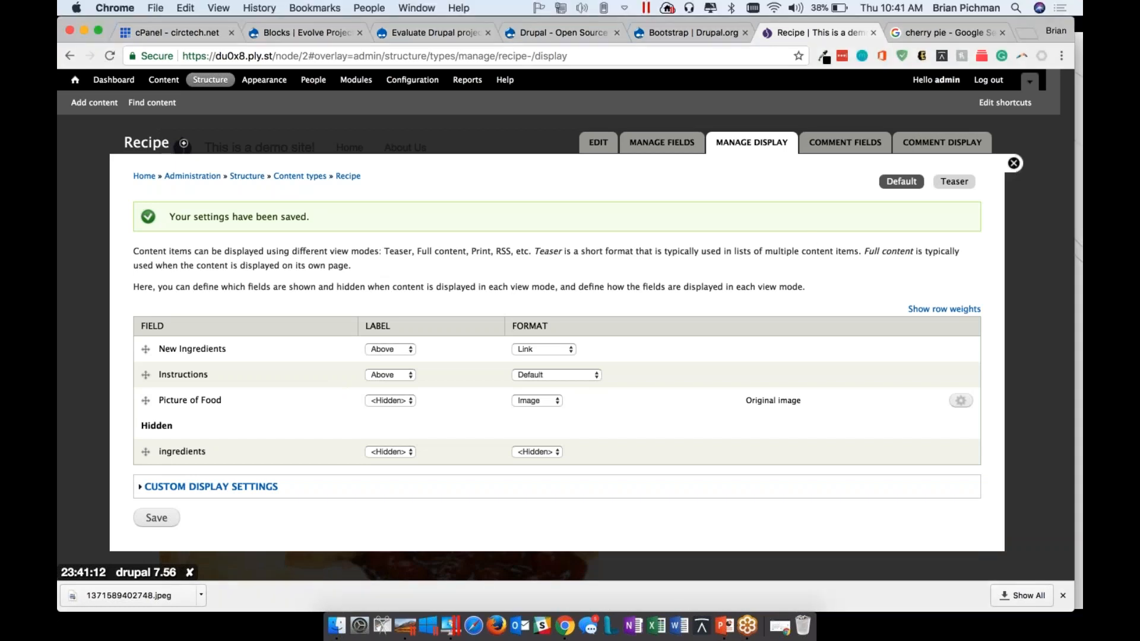
Check the field layout on the My Favorite Pie page and on the Apple Pie page from the site's home page
{"action": "left_click", "coordinate": [1014, 163]}
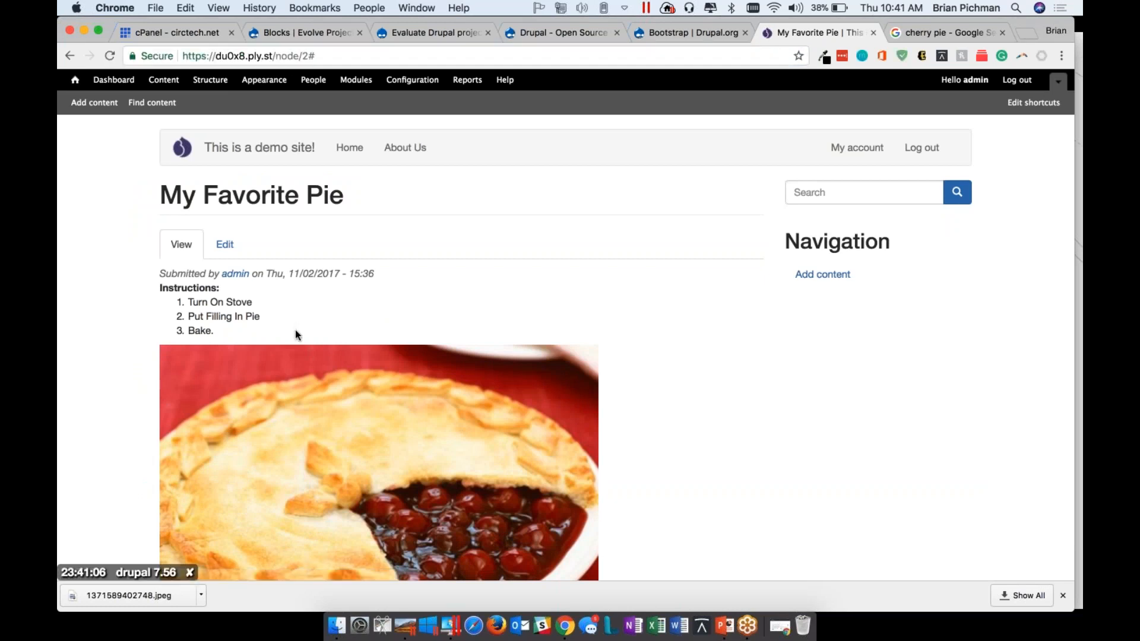
{"action": "scroll", "coordinate": [295, 329], "scroll_direction": "down", "scroll_amount": 1}
{"action": "scroll", "coordinate": [294, 329], "scroll_direction": "down", "scroll_amount": 5}
{"action": "scroll", "coordinate": [294, 330], "scroll_direction": "up", "scroll_amount": 6}
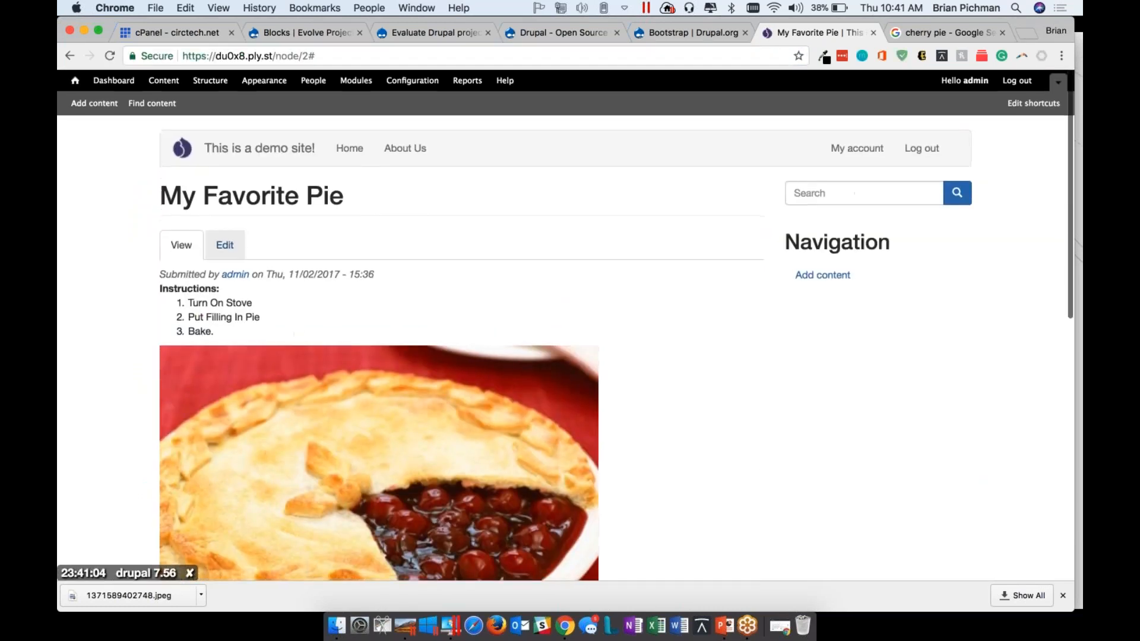
{"action": "left_click", "coordinate": [81, 84]}
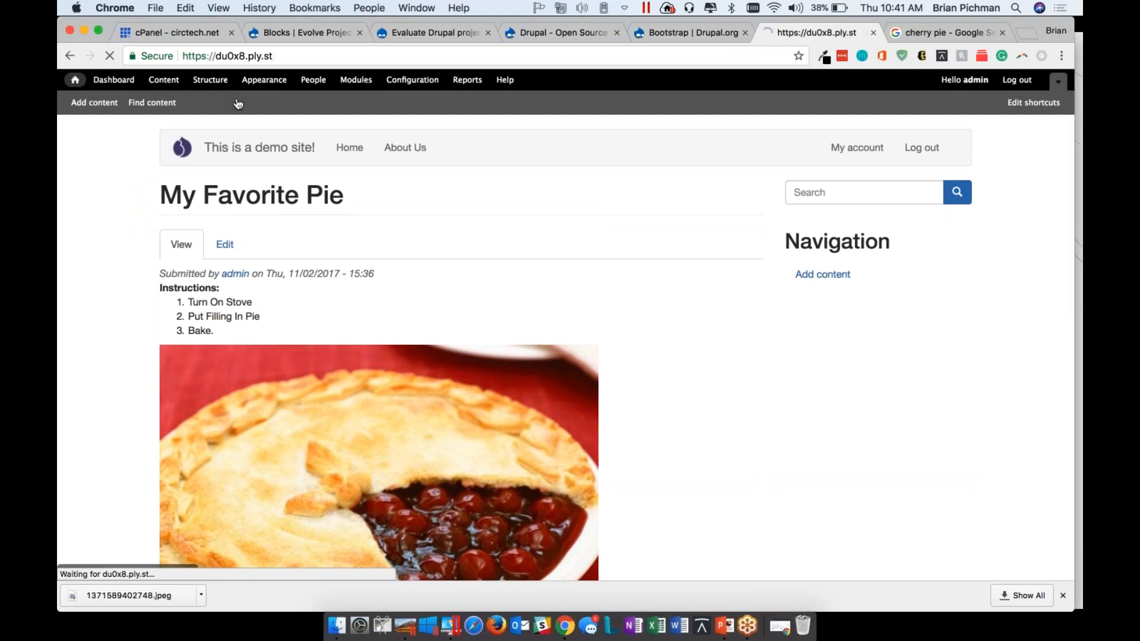
{"action": "left_click", "coordinate": [204, 209]}
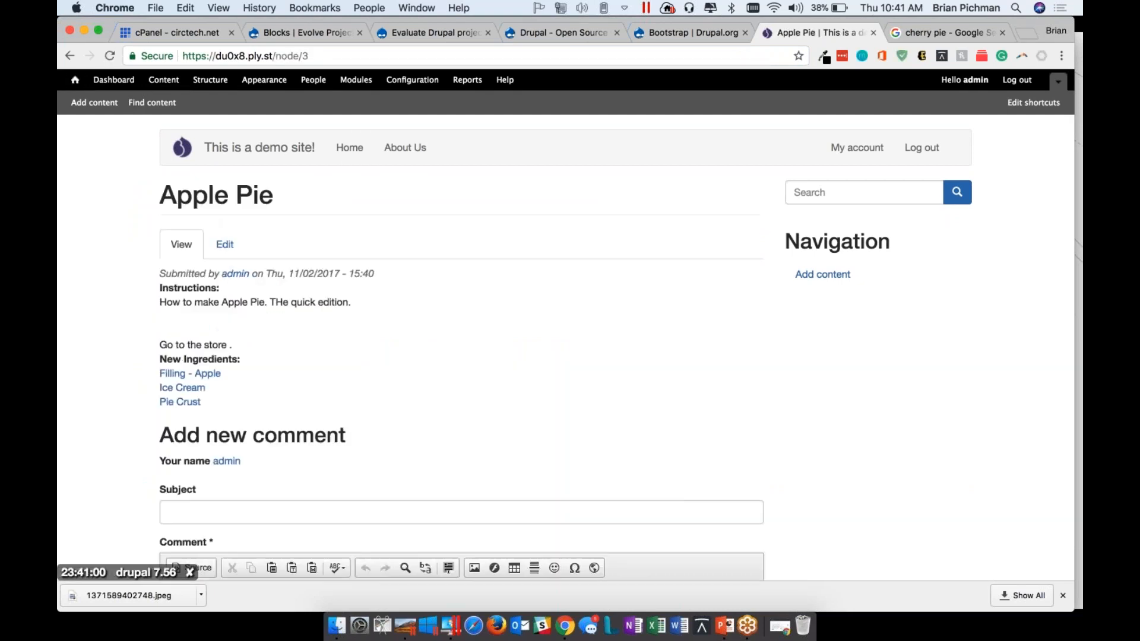
In the Recipe content type's display settings, set the New Ingredients format to Plain text and save
{"action": "left_click", "coordinate": [210, 80]}
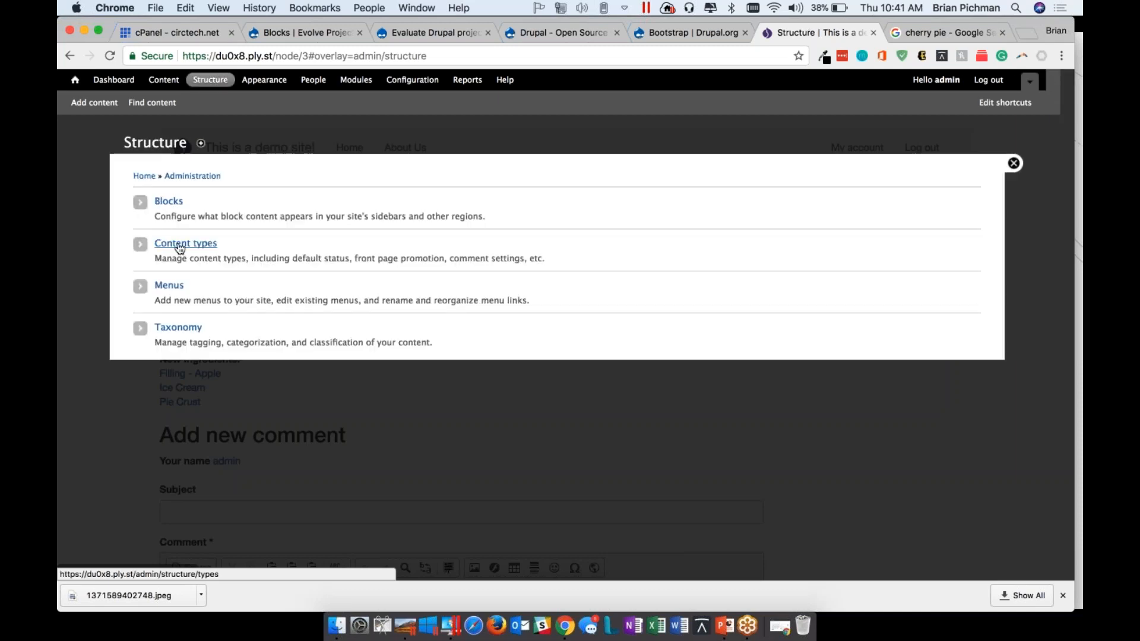
{"action": "left_click", "coordinate": [196, 252]}
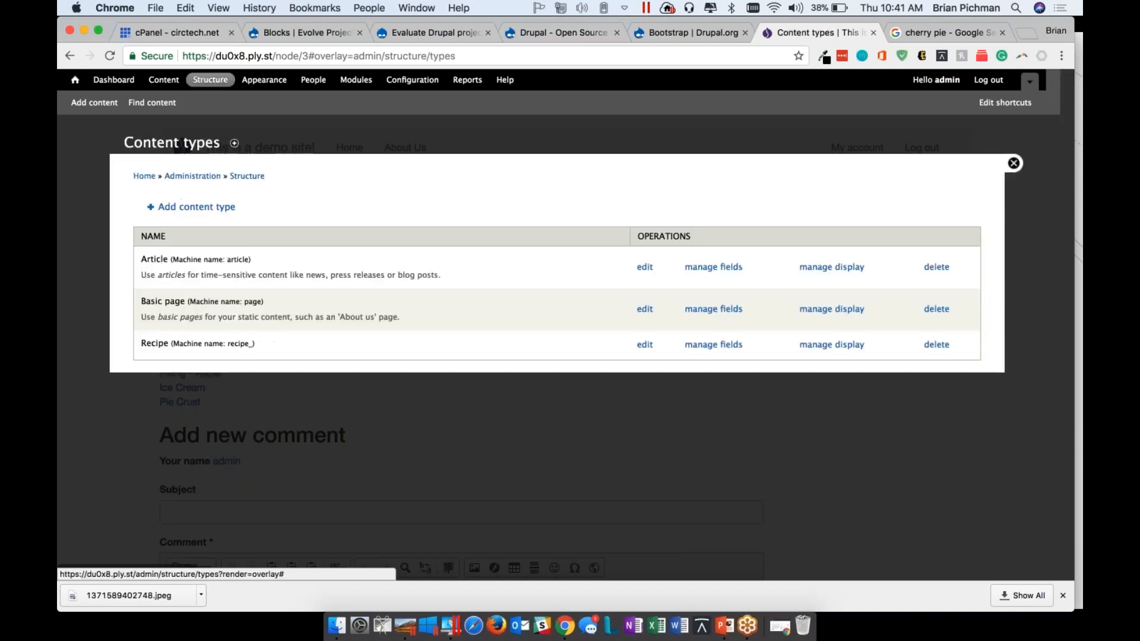
{"action": "left_click", "coordinate": [707, 379]}
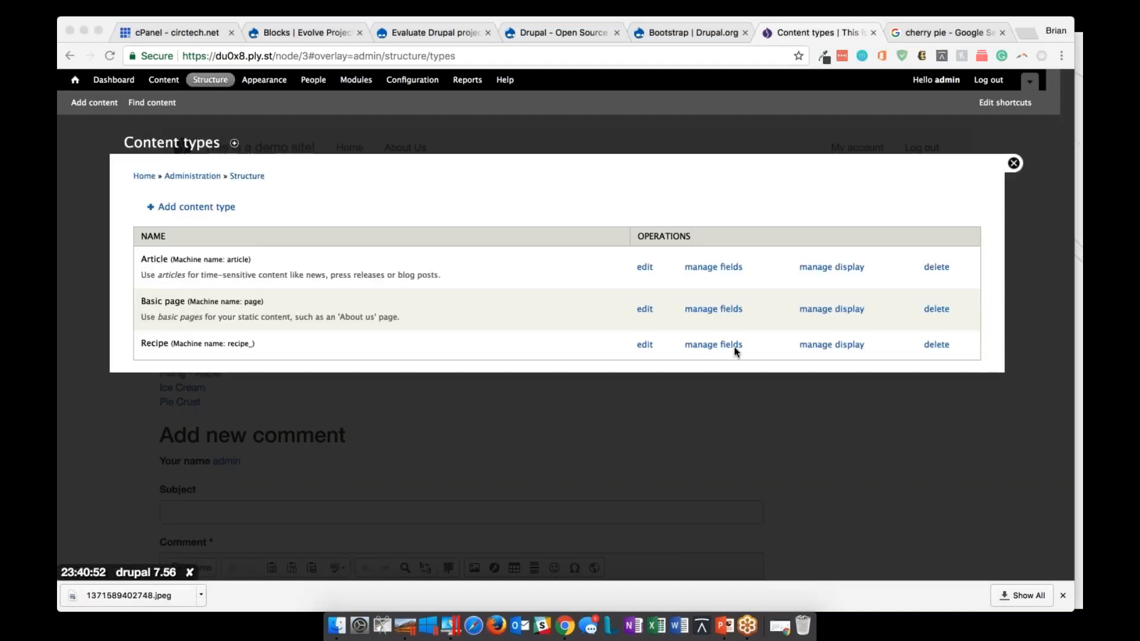
{"action": "left_click", "coordinate": [848, 344]}
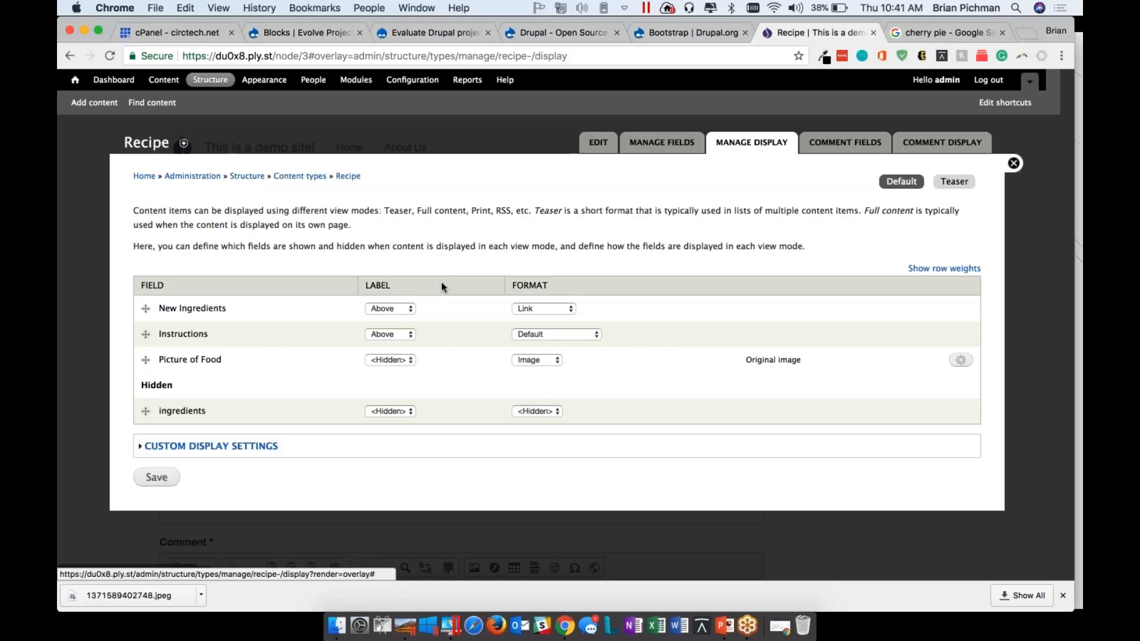
{"action": "left_click", "coordinate": [739, 396]}
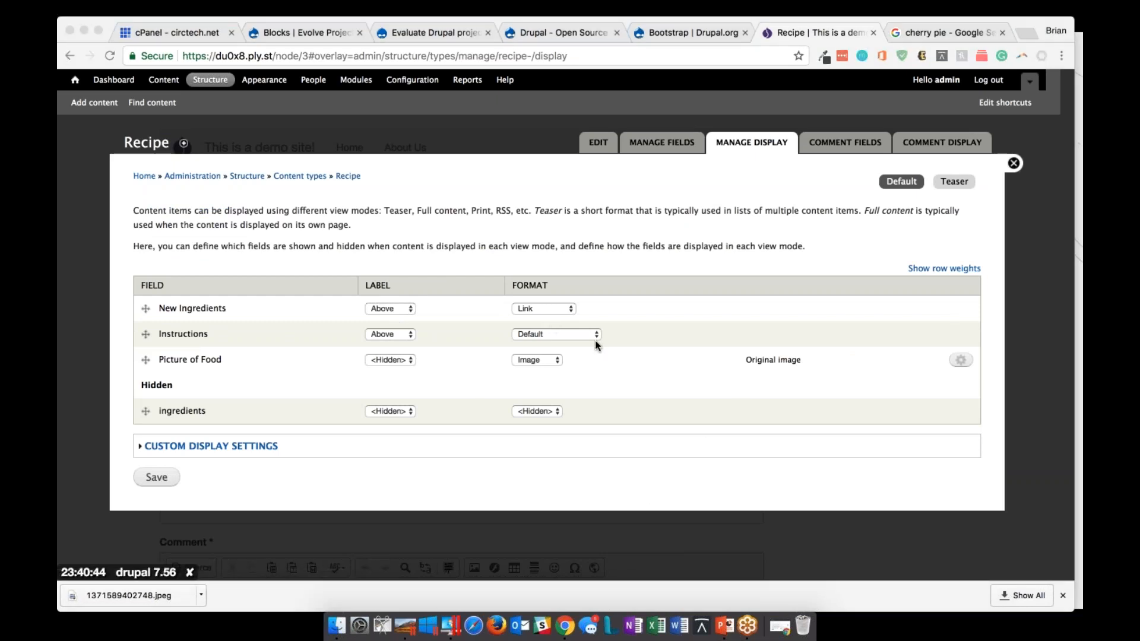
{"action": "left_click", "coordinate": [551, 309]}
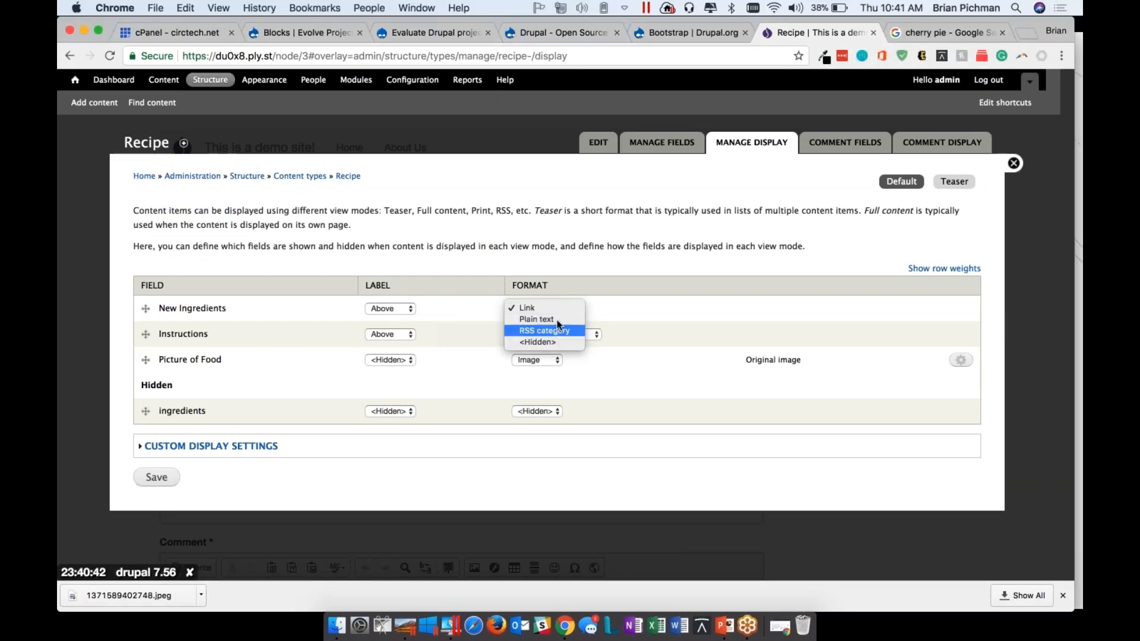
{"action": "left_click", "coordinate": [559, 311]}
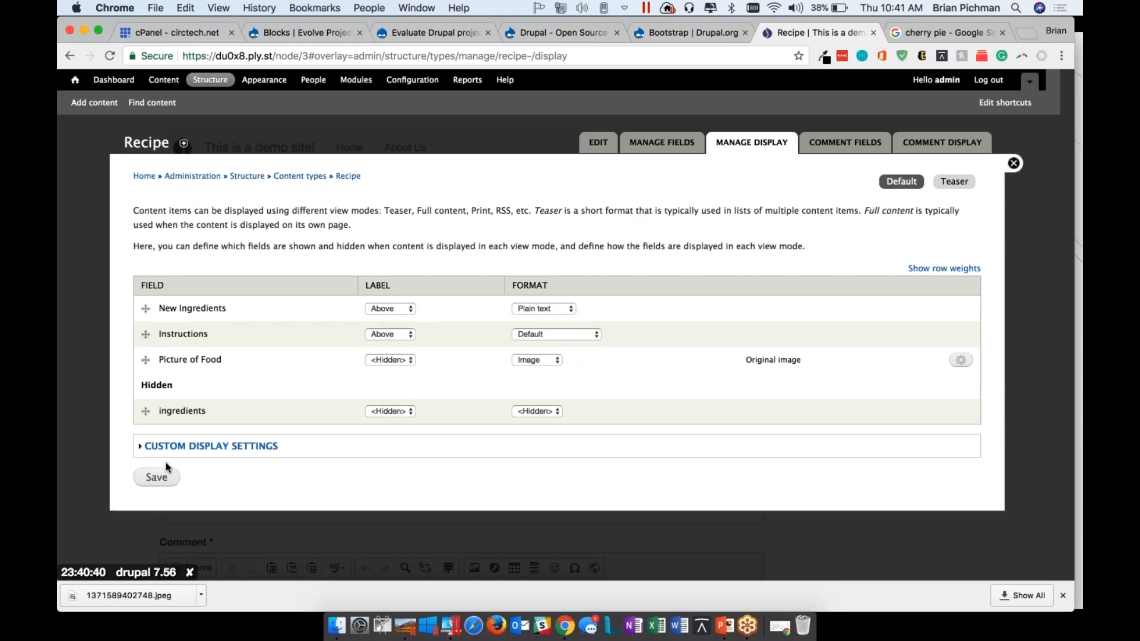
{"action": "left_click", "coordinate": [160, 482]}
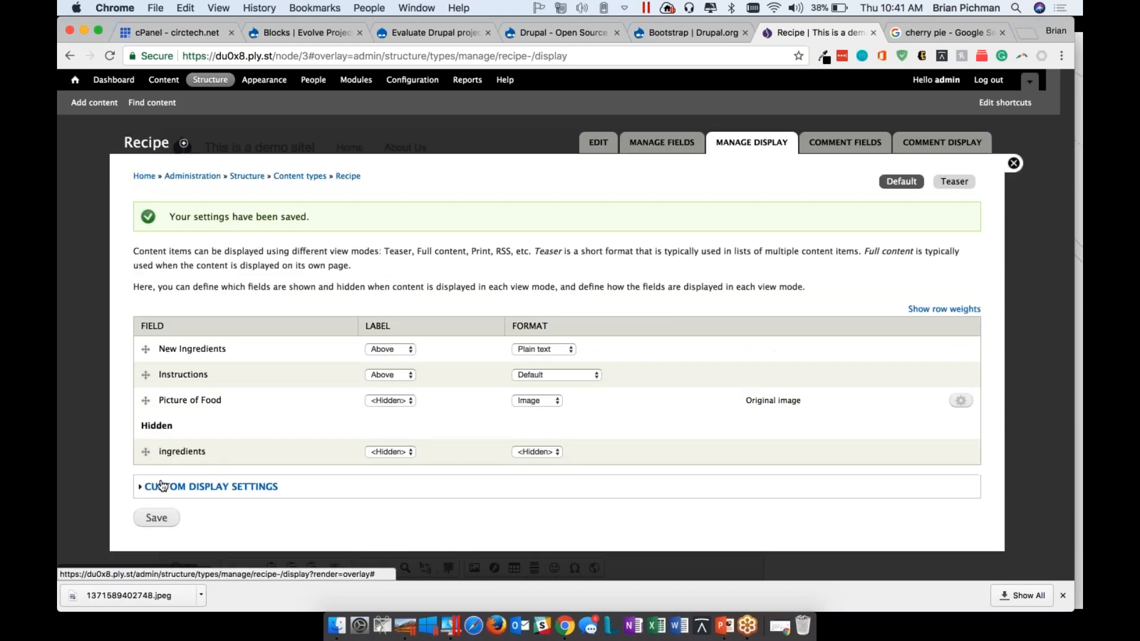
Set the New Ingredients label to Inline and save the Recipe display settings
{"action": "left_click", "coordinate": [401, 348]}
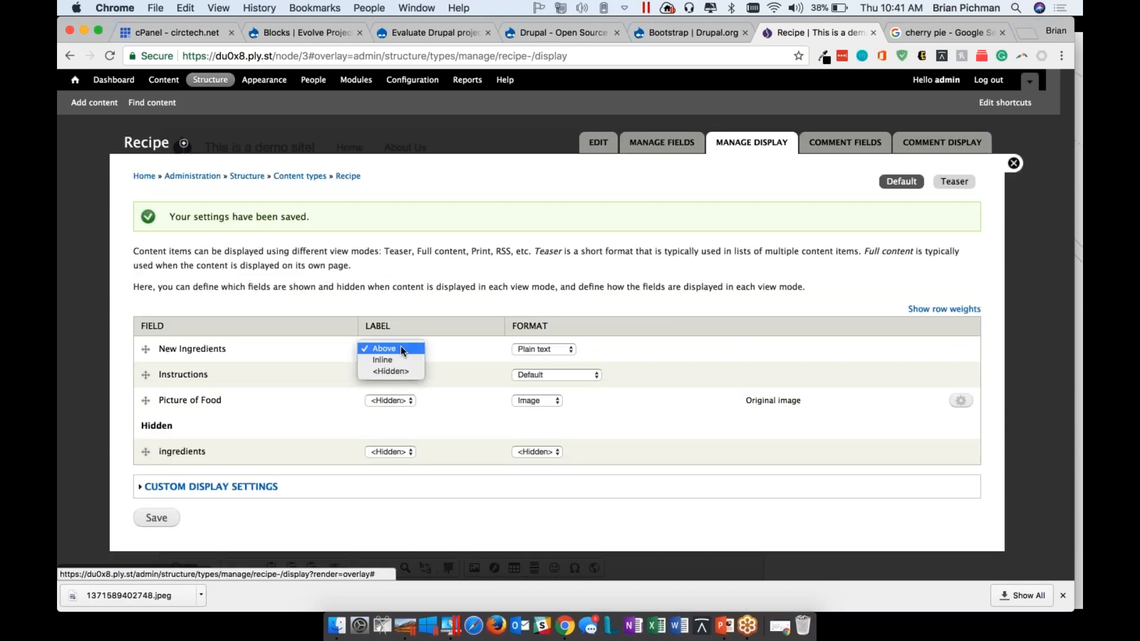
{"action": "left_click", "coordinate": [395, 361]}
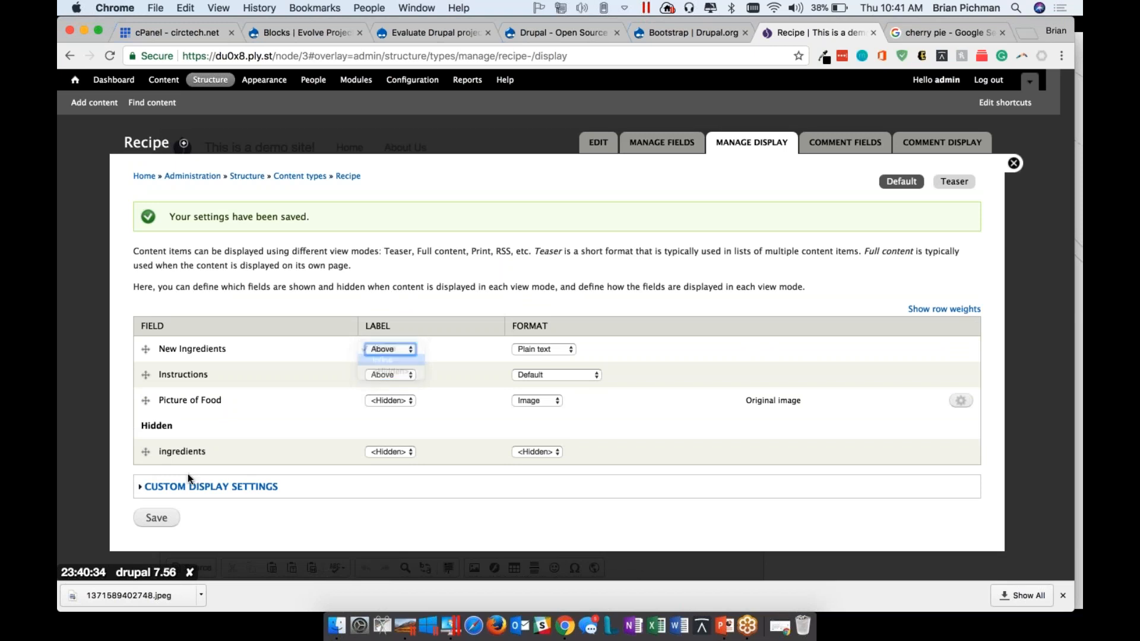
{"action": "left_click", "coordinate": [156, 517]}
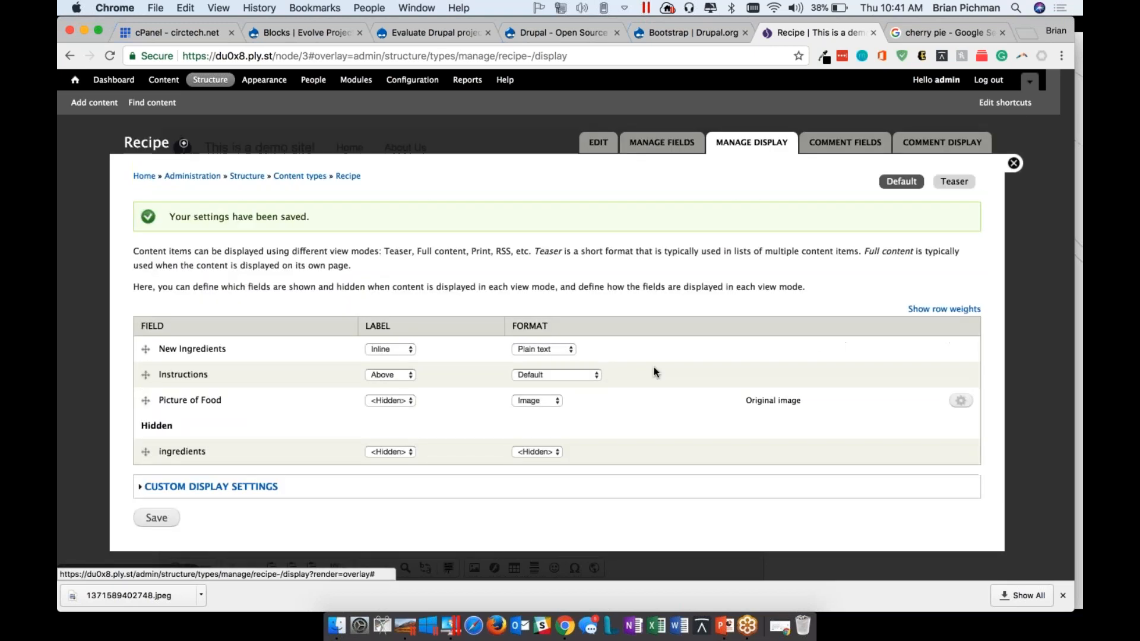
Try to move New Ingredients directly below Title in the Recipe content type's list of managed fields
{"action": "left_click", "coordinate": [971, 182]}
{"action": "left_click", "coordinate": [901, 181]}
{"action": "left_click", "coordinate": [662, 143]}
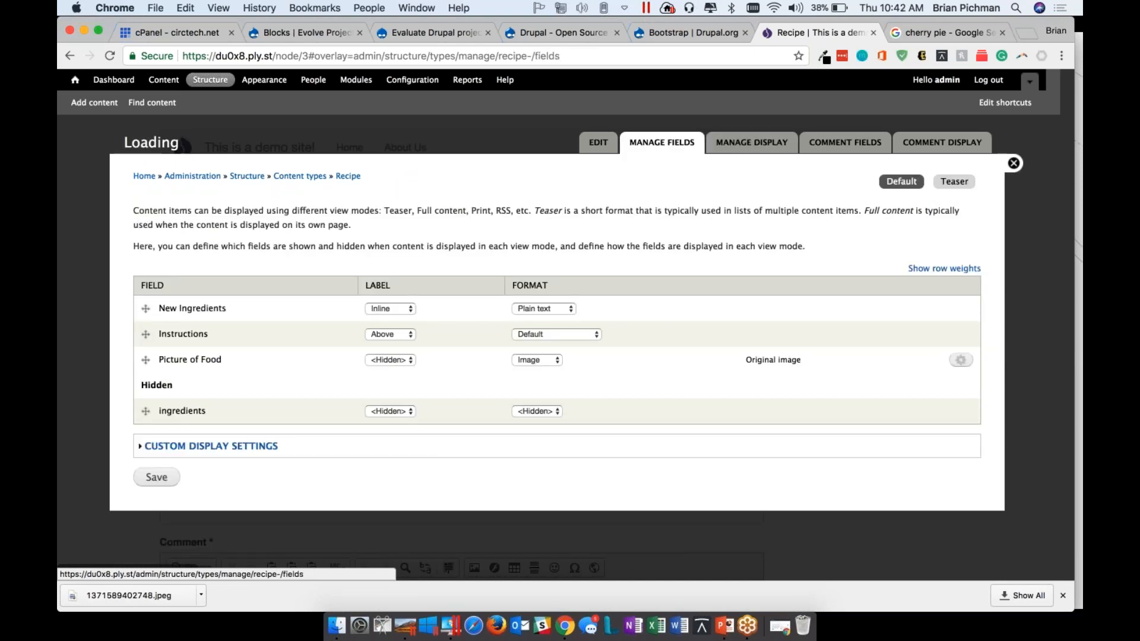
{"action": "left_click_drag", "start_coordinate": [145, 336], "coordinate": [146, 264]}
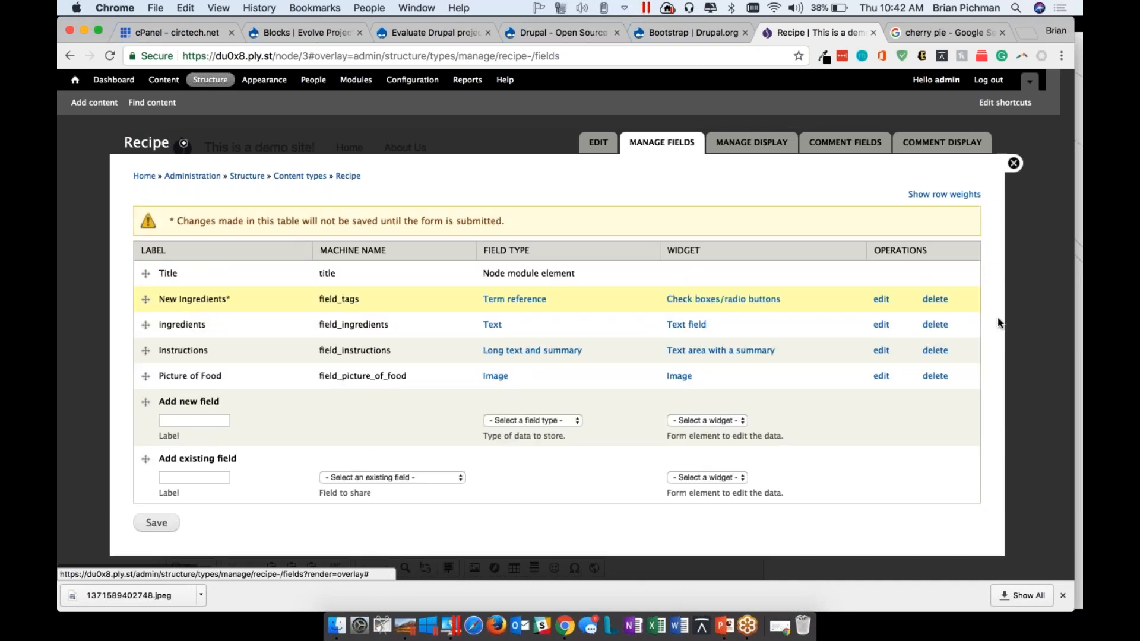
Delete the old ingredients field from the Recipe content type and save the field list
{"action": "left_click", "coordinate": [943, 326]}
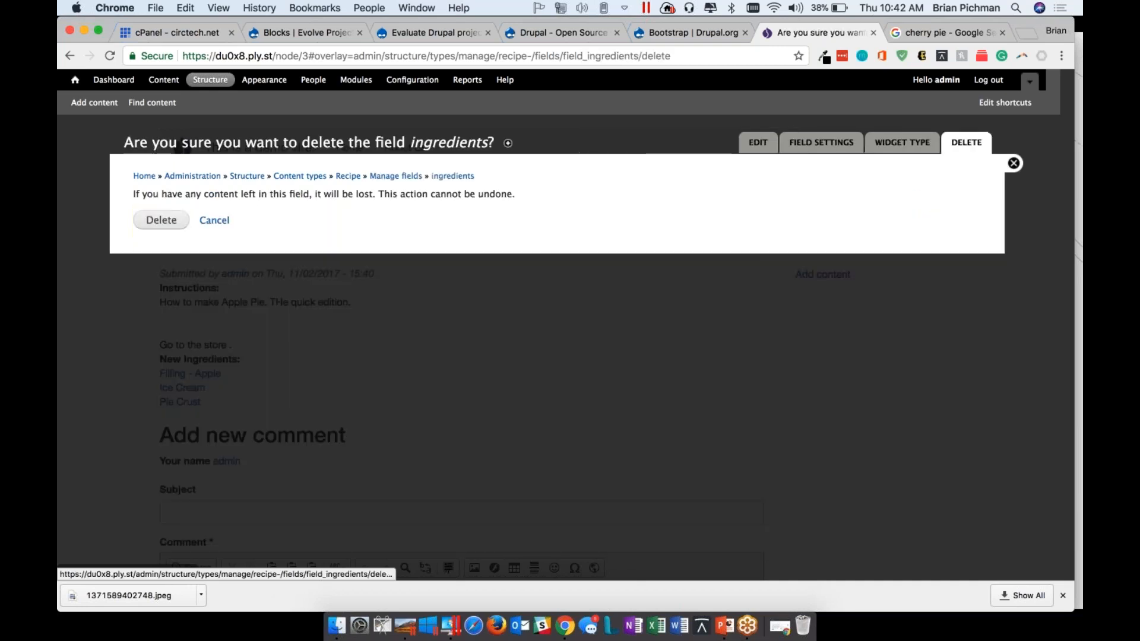
{"action": "left_click", "coordinate": [161, 219]}
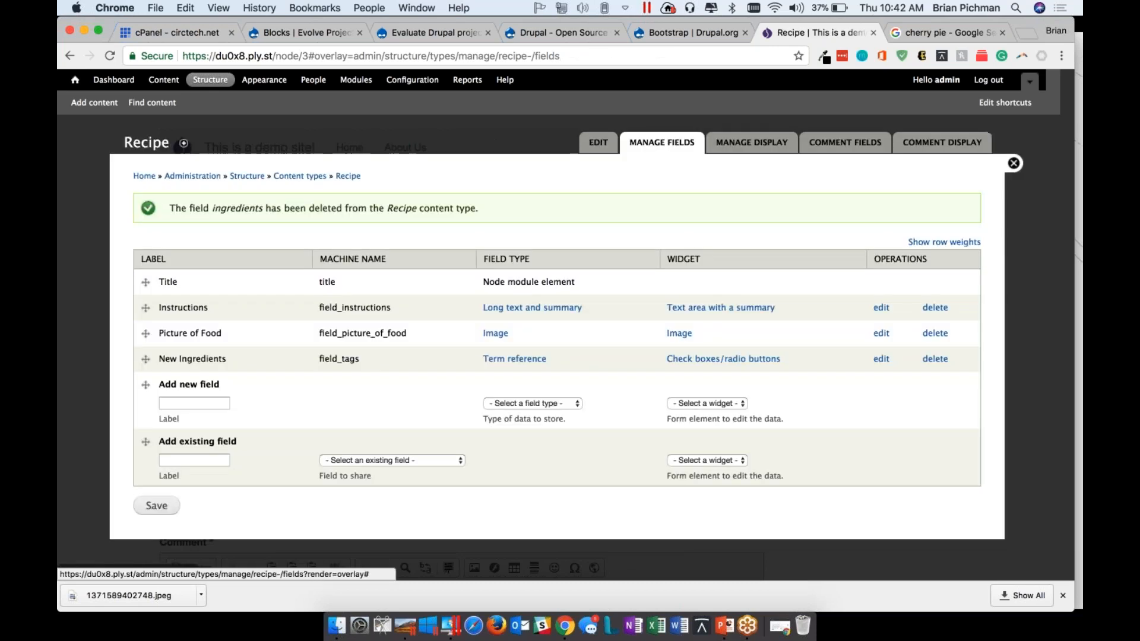
{"action": "left_click", "coordinate": [157, 510]}
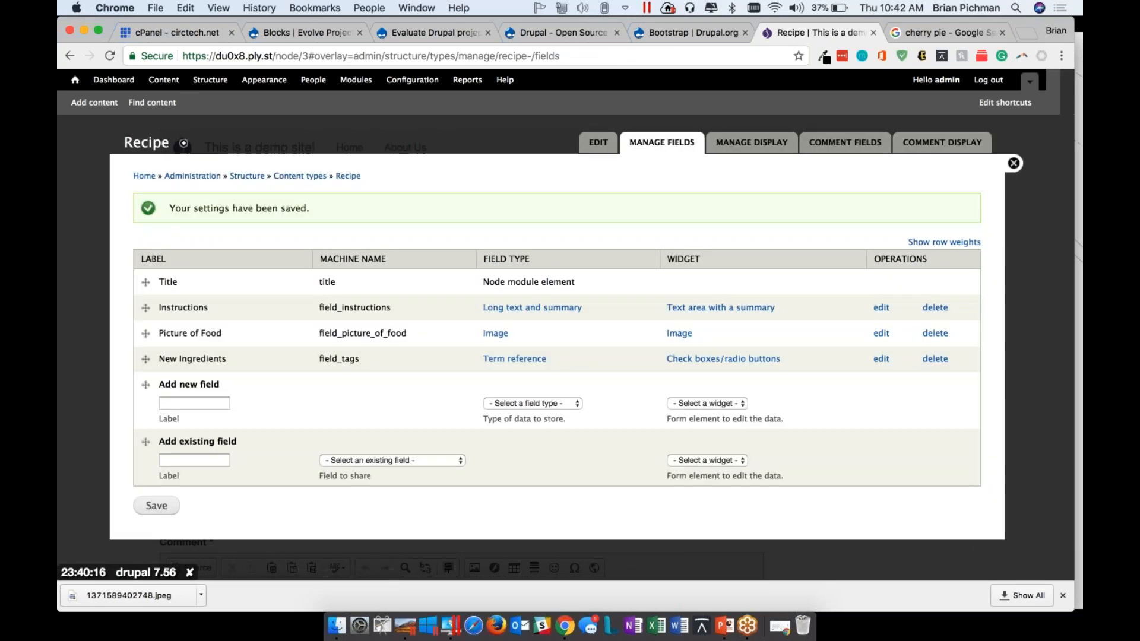
Leave the Recipe settings and check how New Ingredients is displayed on the Apple Pie and My Favorite Pie pages
{"action": "left_click", "coordinate": [1013, 164]}
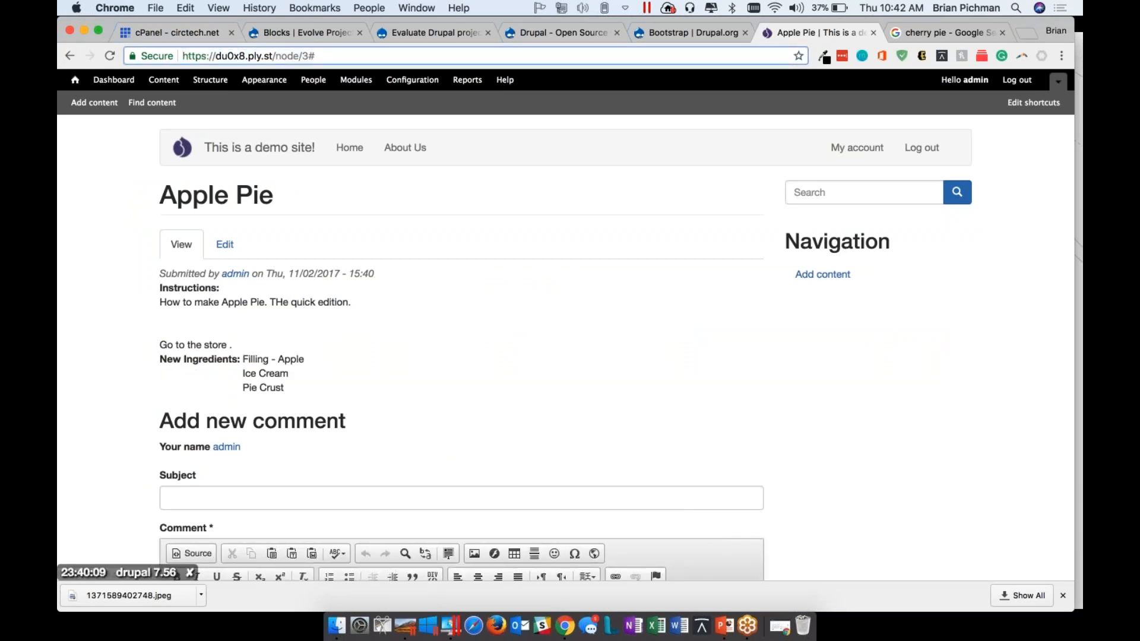
{"action": "scroll", "coordinate": [460, 347], "scroll_direction": "down", "scroll_amount": 4}
{"action": "scroll", "coordinate": [461, 348], "scroll_direction": "up", "scroll_amount": 4}
{"action": "left_click", "coordinate": [75, 83]}
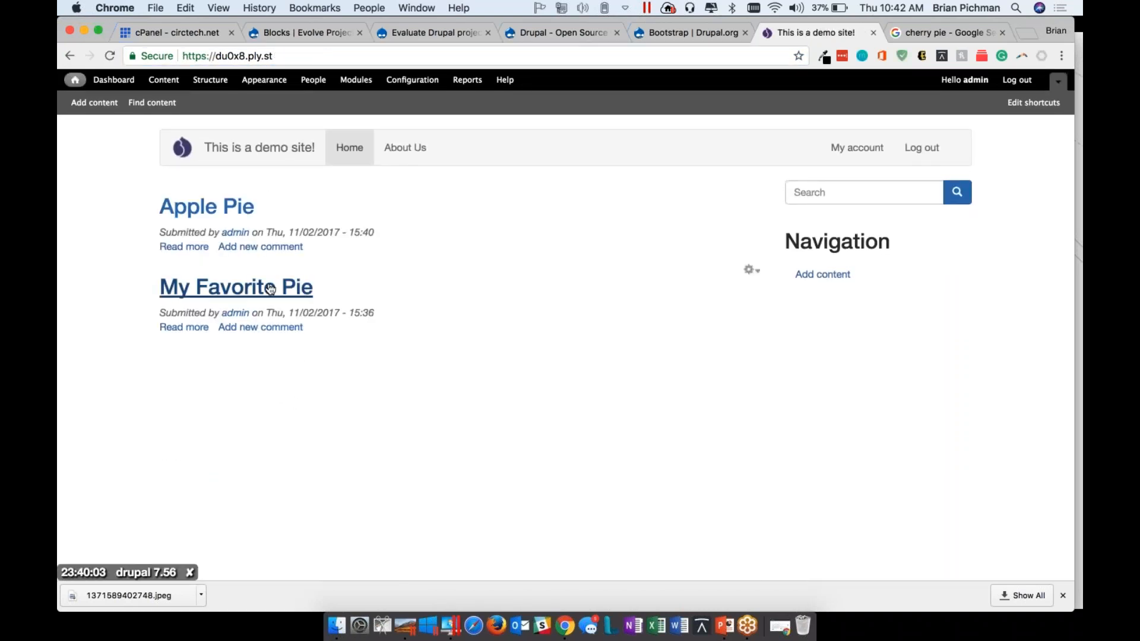
{"action": "left_click", "coordinate": [270, 289]}
{"action": "scroll", "coordinate": [270, 289], "scroll_direction": "down", "scroll_amount": 5}
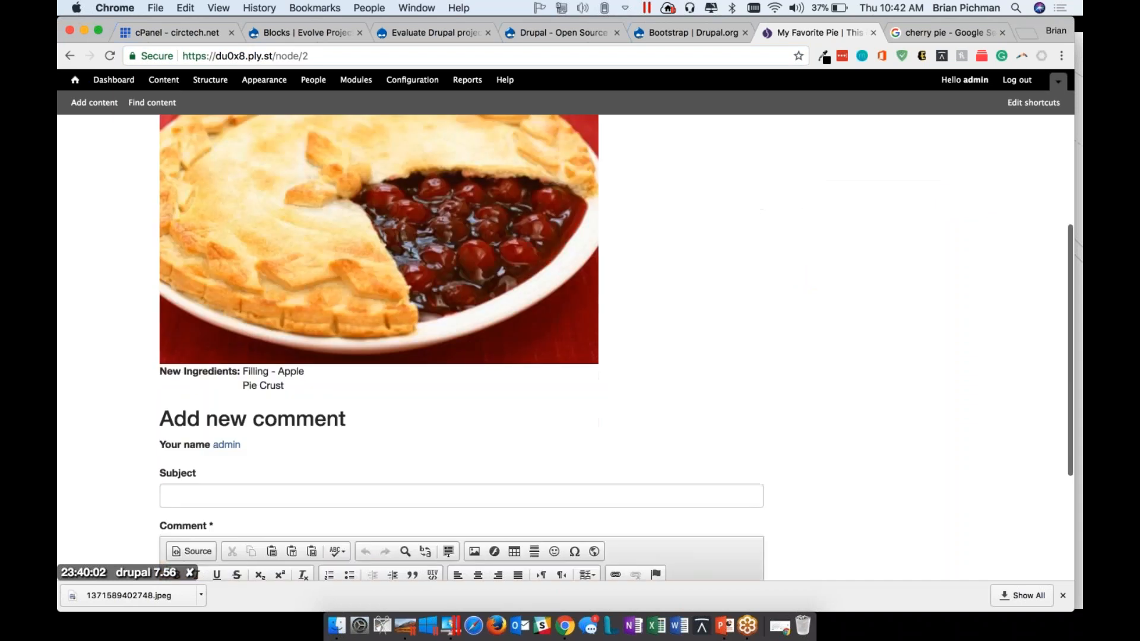
{"action": "scroll", "coordinate": [460, 348], "scroll_direction": "down", "scroll_amount": 2}
{"action": "scroll", "coordinate": [461, 348], "scroll_direction": "up", "scroll_amount": 6}
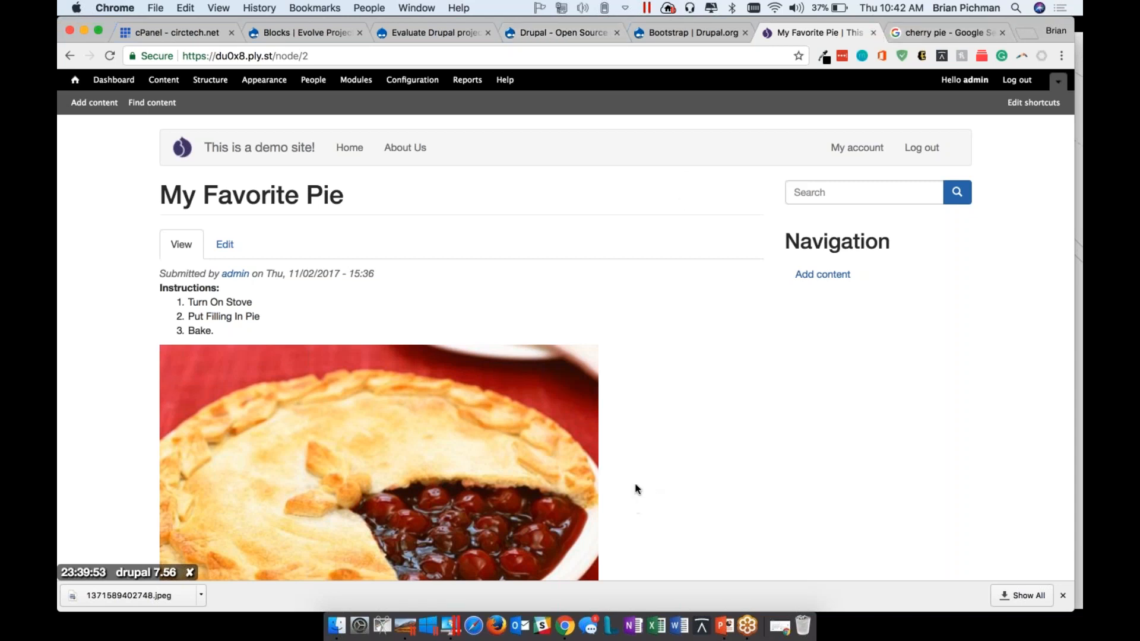
Close the demo site and the cherry pie search pages, and switch to the Bluehost cPanel page
{"action": "left_click", "coordinate": [794, 193]}
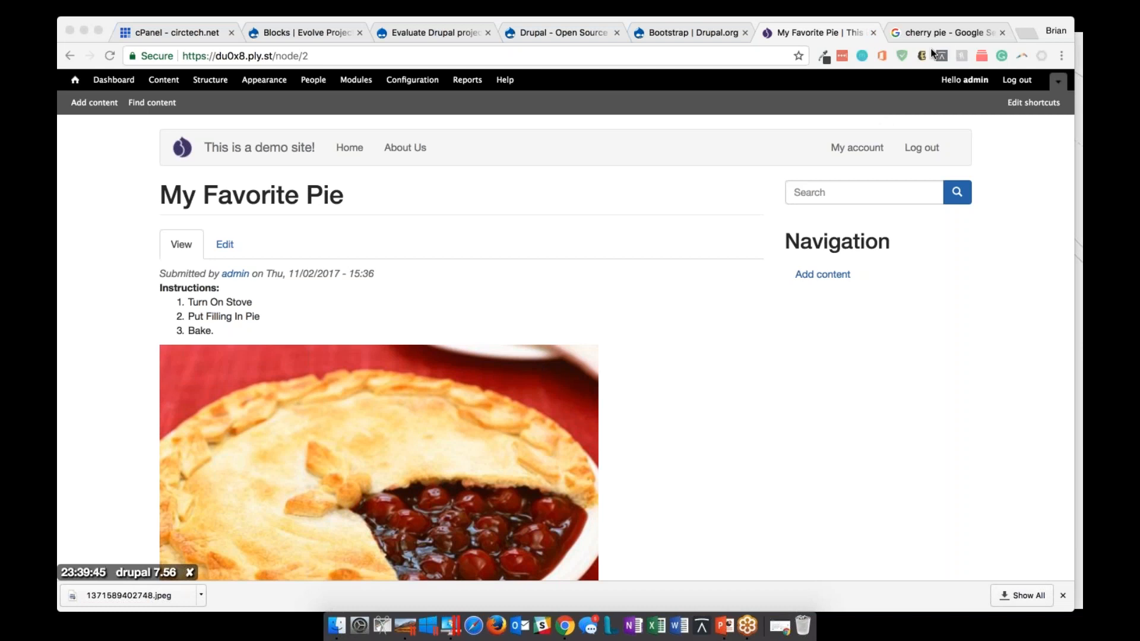
{"action": "left_click", "coordinate": [875, 31]}
{"action": "left_click", "coordinate": [875, 30]}
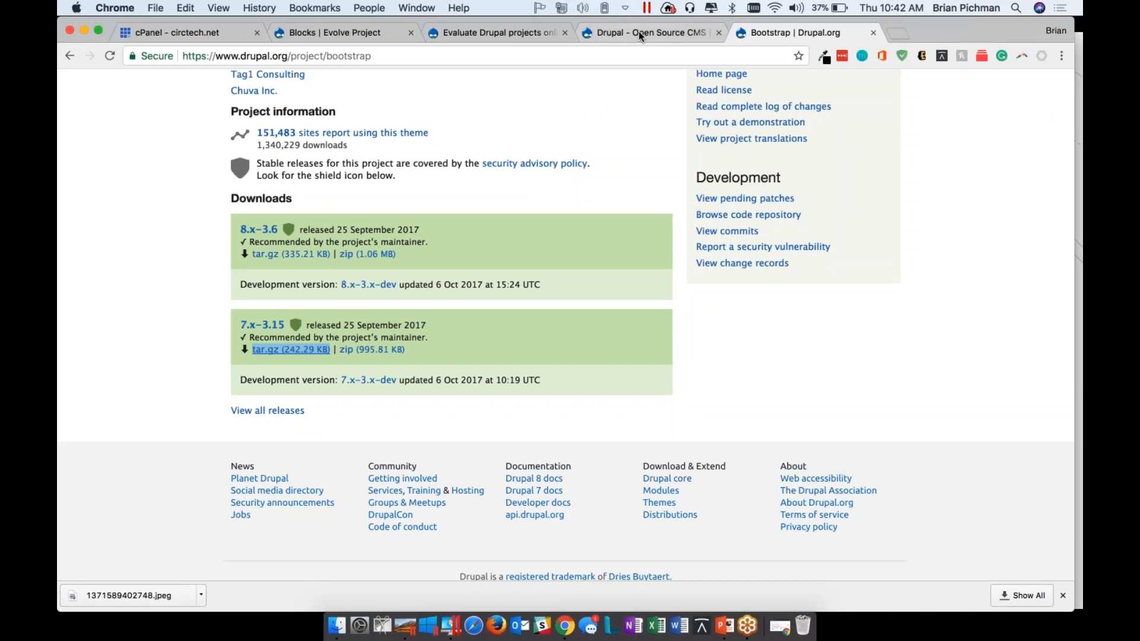
{"action": "left_click", "coordinate": [515, 25]}
{"action": "left_click", "coordinate": [330, 38]}
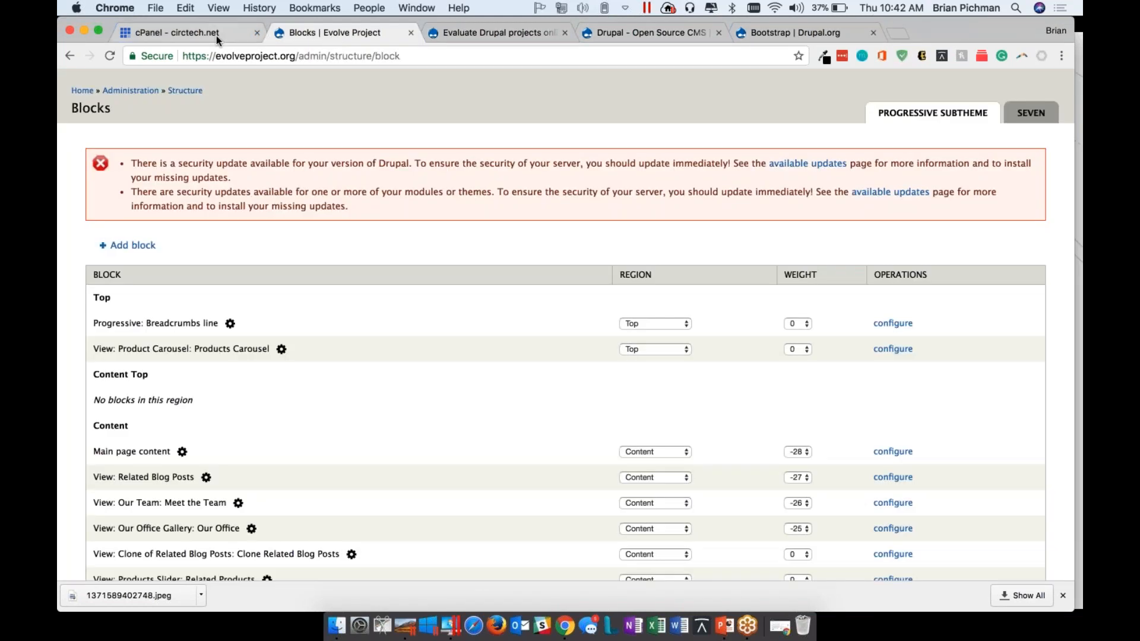
{"action": "left_click", "coordinate": [217, 41]}
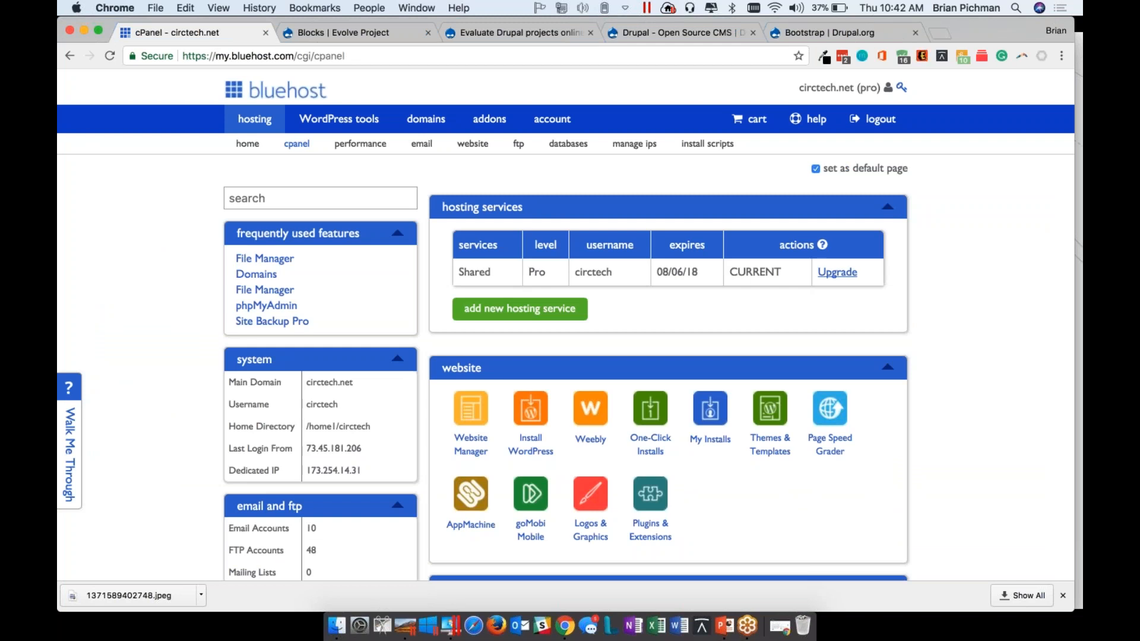
Find the database tools on the cPanel page by searching it for "database", and open MySQL Databases
{"action": "scroll", "coordinate": [653, 326], "scroll_direction": "down", "scroll_amount": 5}
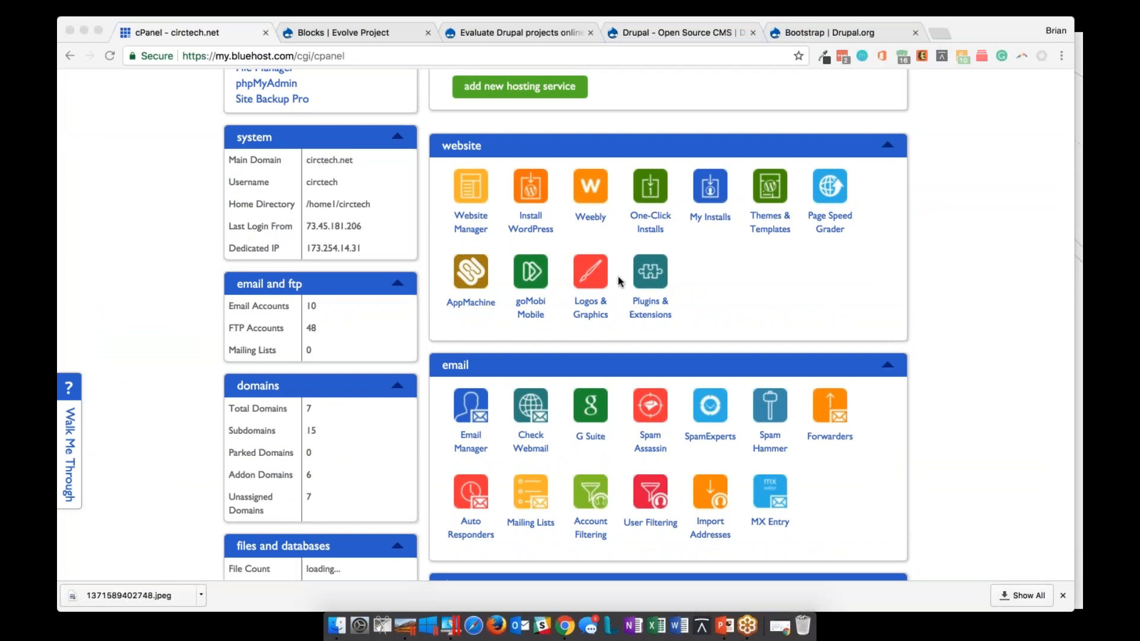
{"action": "scroll", "coordinate": [658, 393], "scroll_direction": "down", "scroll_amount": 9}
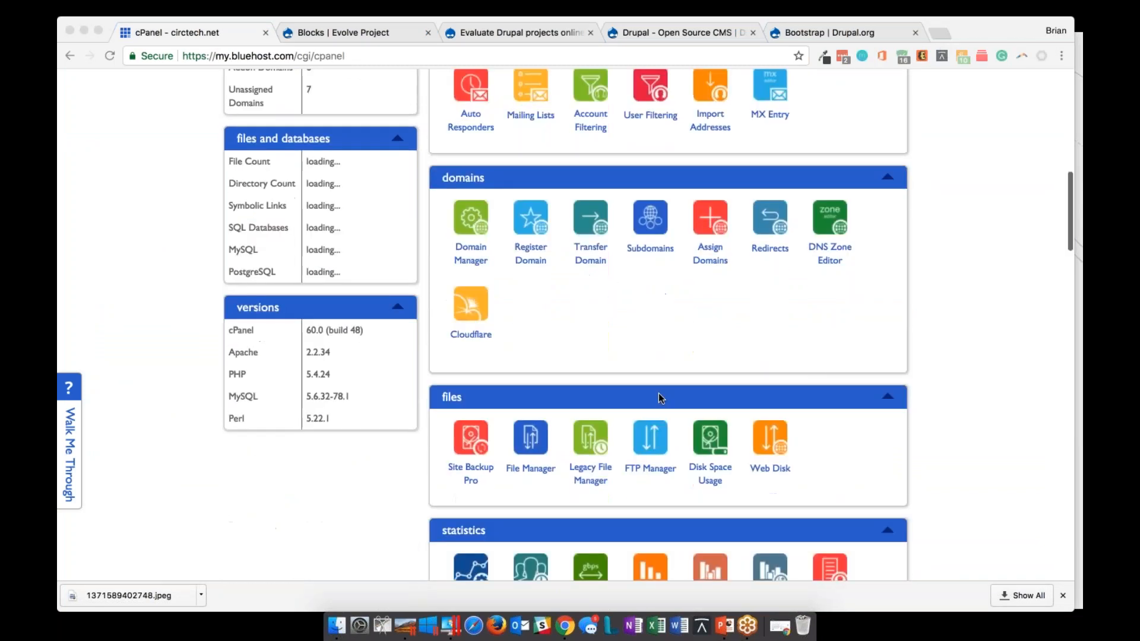
{"action": "scroll", "coordinate": [661, 398], "scroll_direction": "down", "scroll_amount": 6}
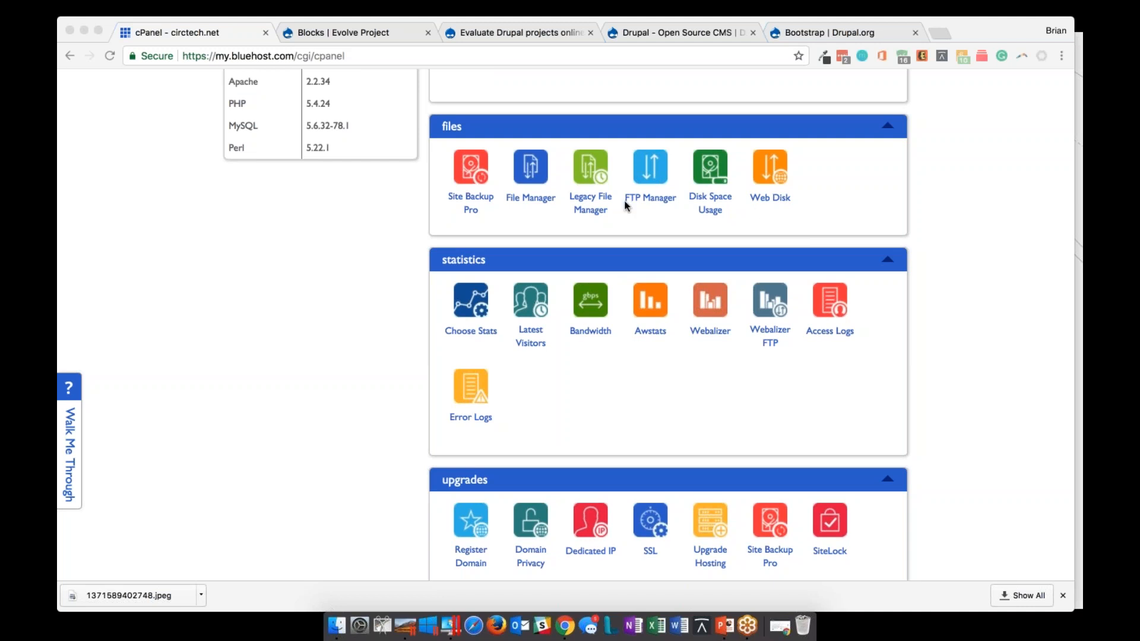
{"action": "scroll", "coordinate": [588, 469], "scroll_direction": "down", "scroll_amount": 11}
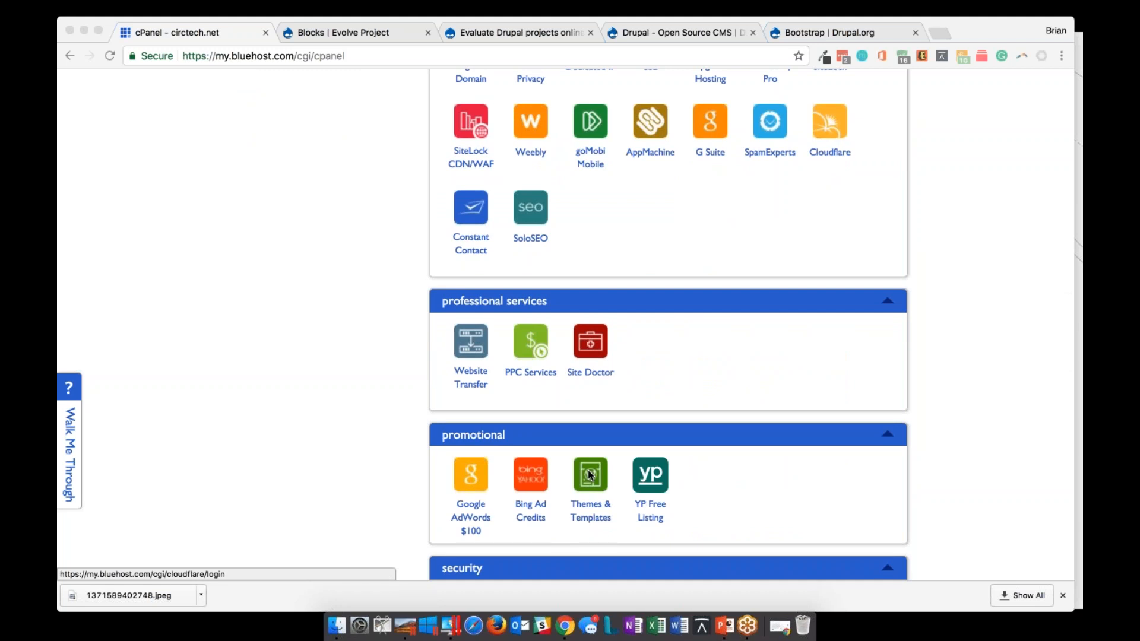
{"action": "key", "text": "super+f"}
{"action": "type", "text": "dat"}
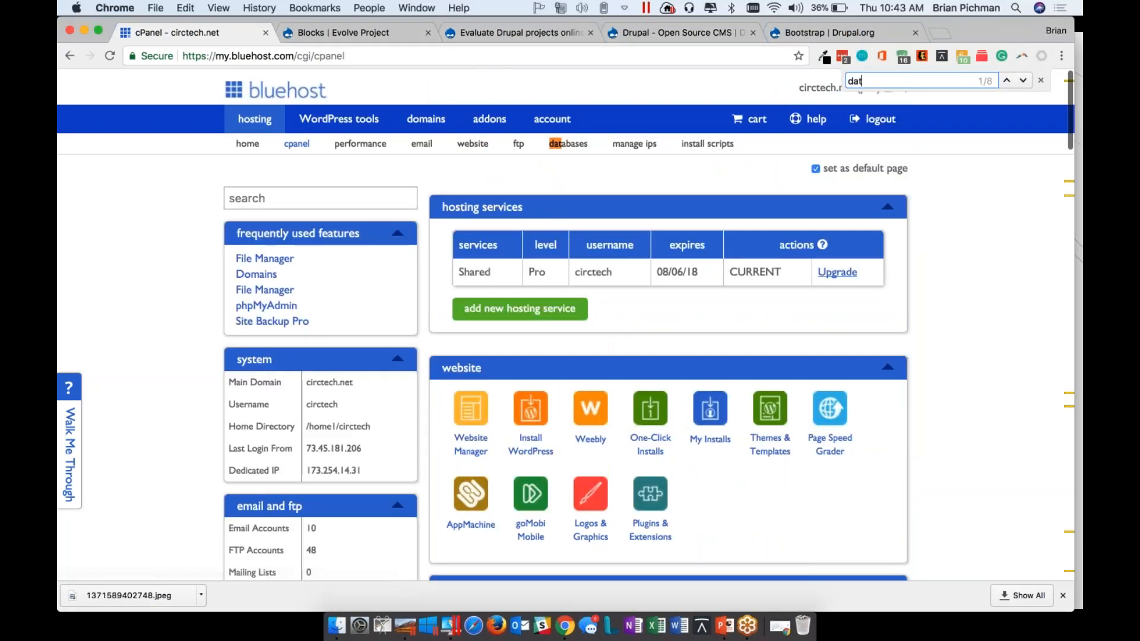
{"action": "type", "text": "abase"}
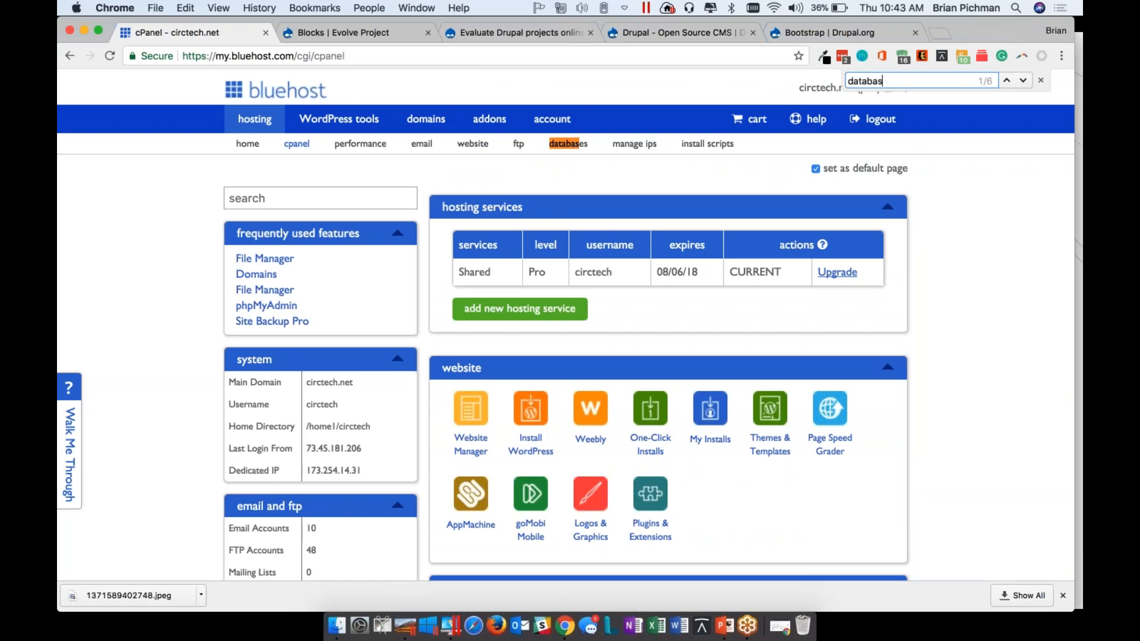
{"action": "key", "text": "Return"}
{"action": "key", "text": "Return"}
{"action": "key", "text": "Return"}
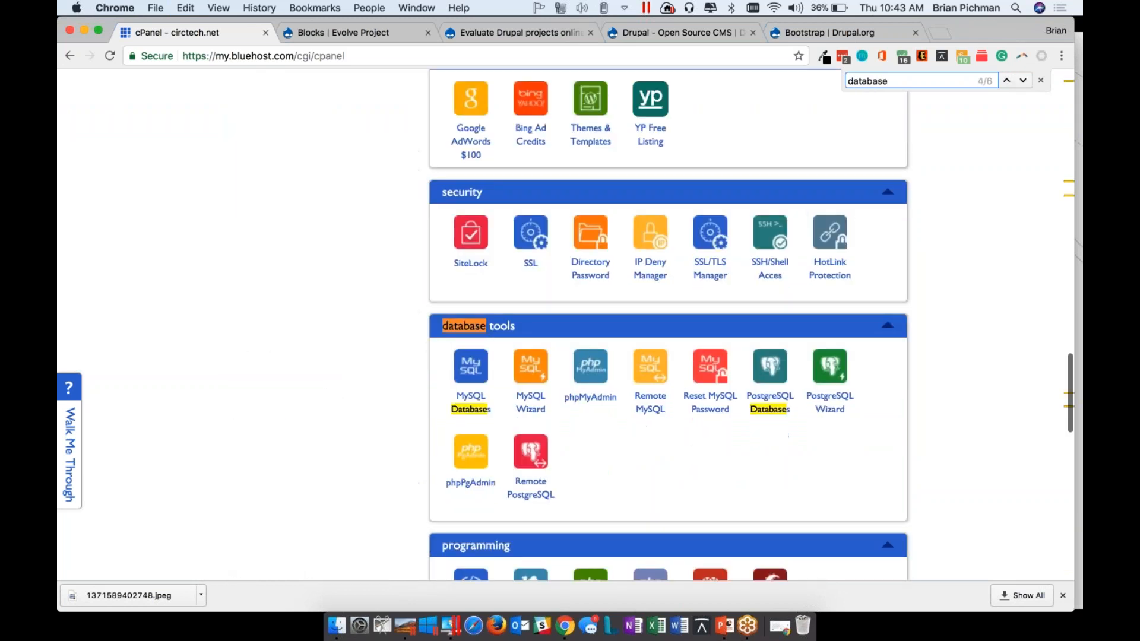
{"action": "left_click", "coordinate": [471, 366]}
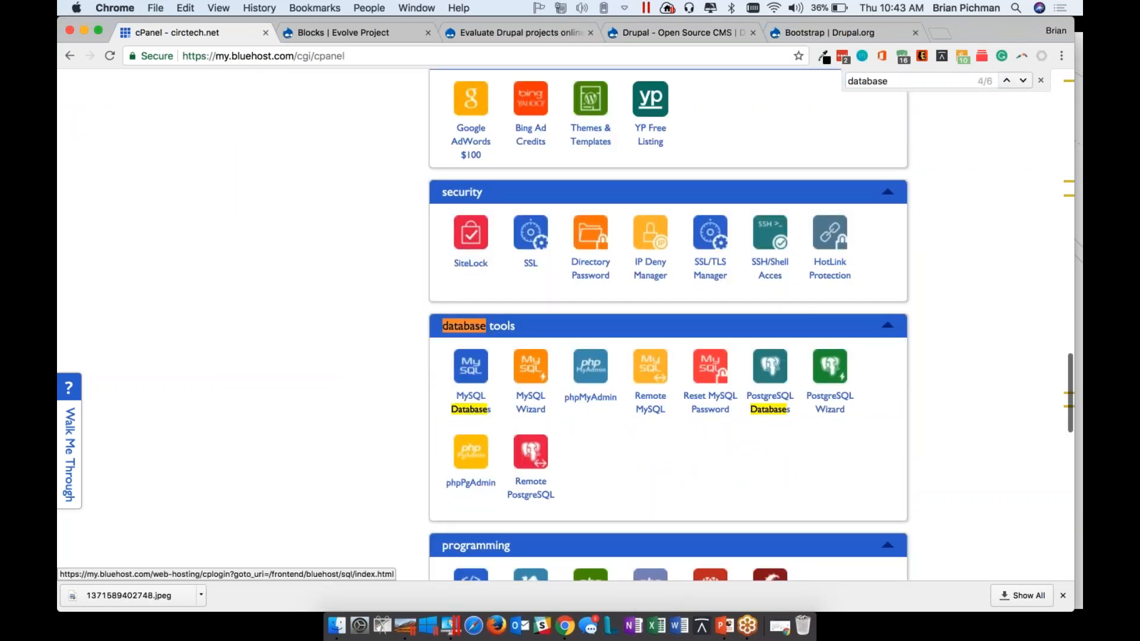
{"action": "left_click", "coordinate": [472, 368]}
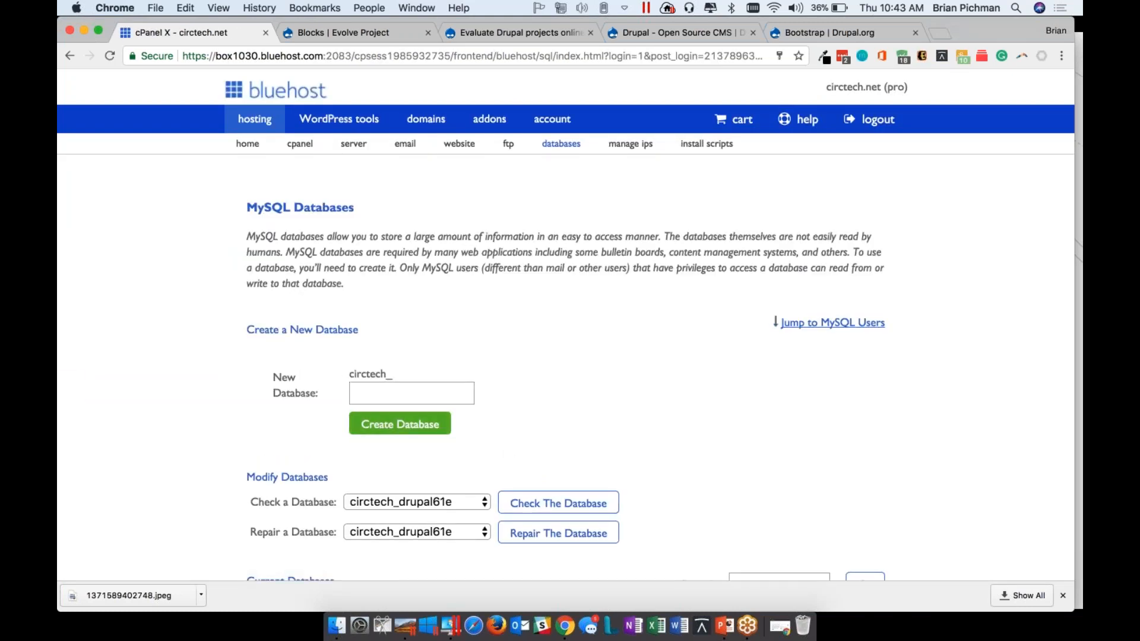
Enter PUTANAMEIN as the name of the new MySQL database and look further down the page
{"action": "type", "text": "PUTANAMEIN"}
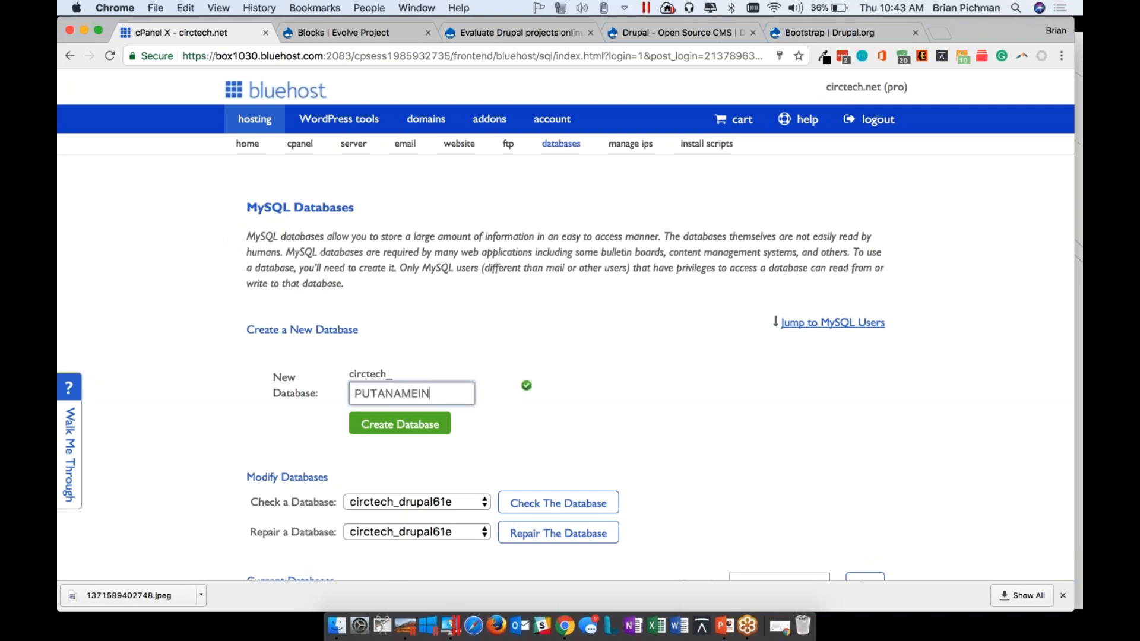
{"action": "scroll", "coordinate": [650, 422], "scroll_direction": "down", "scroll_amount": 5}
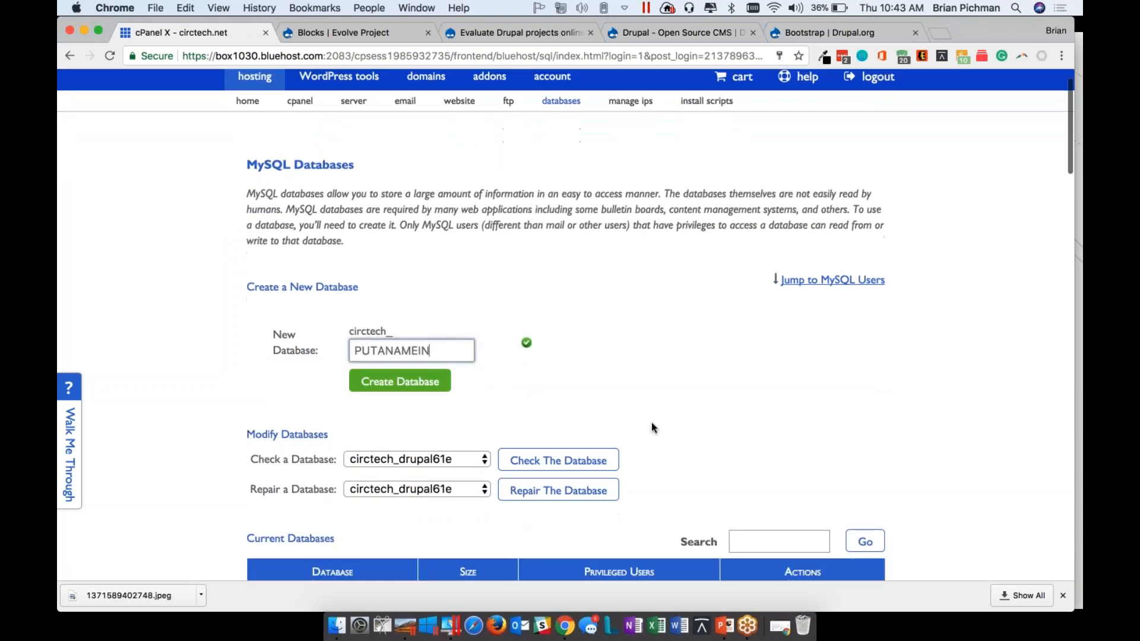
Look through the Current Databases table and the MySQL Users section, and return to the database creation form
{"action": "scroll", "coordinate": [651, 422], "scroll_direction": "down", "scroll_amount": 4}
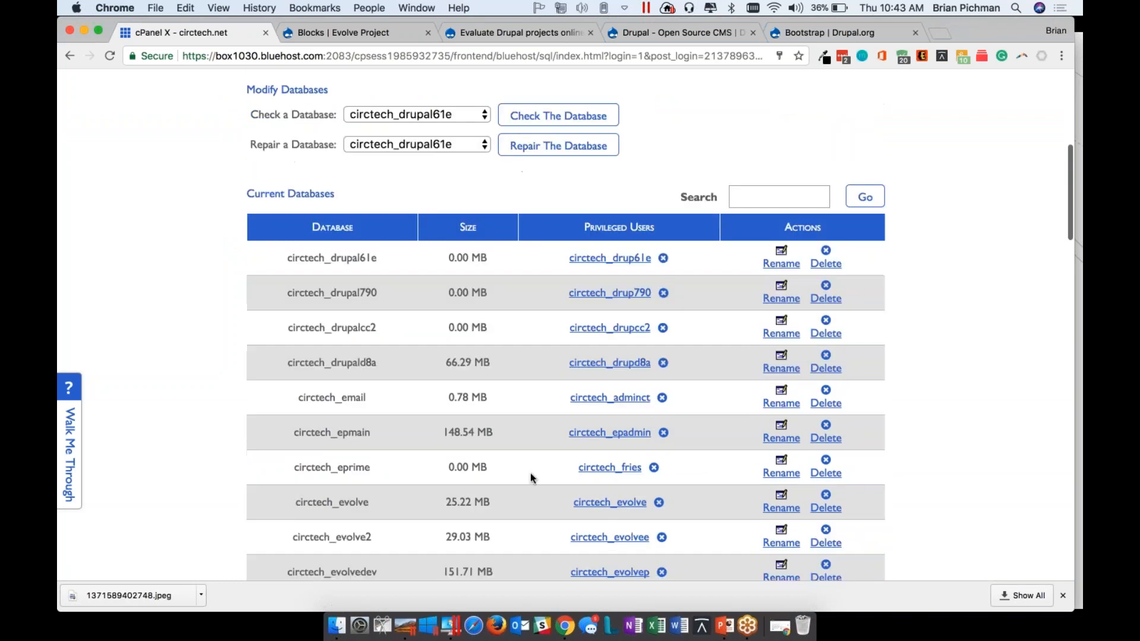
{"action": "scroll", "coordinate": [530, 478], "scroll_direction": "down", "scroll_amount": 8}
{"action": "scroll", "coordinate": [531, 478], "scroll_direction": "up", "scroll_amount": 5}
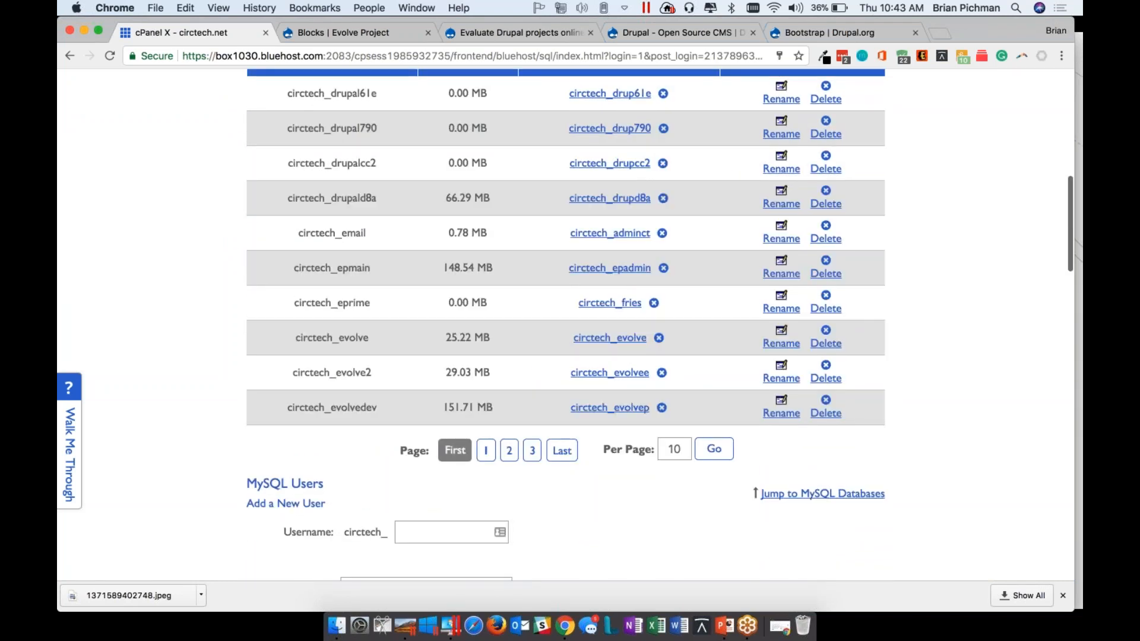
{"action": "scroll", "coordinate": [566, 325], "scroll_direction": "up", "scroll_amount": 15}
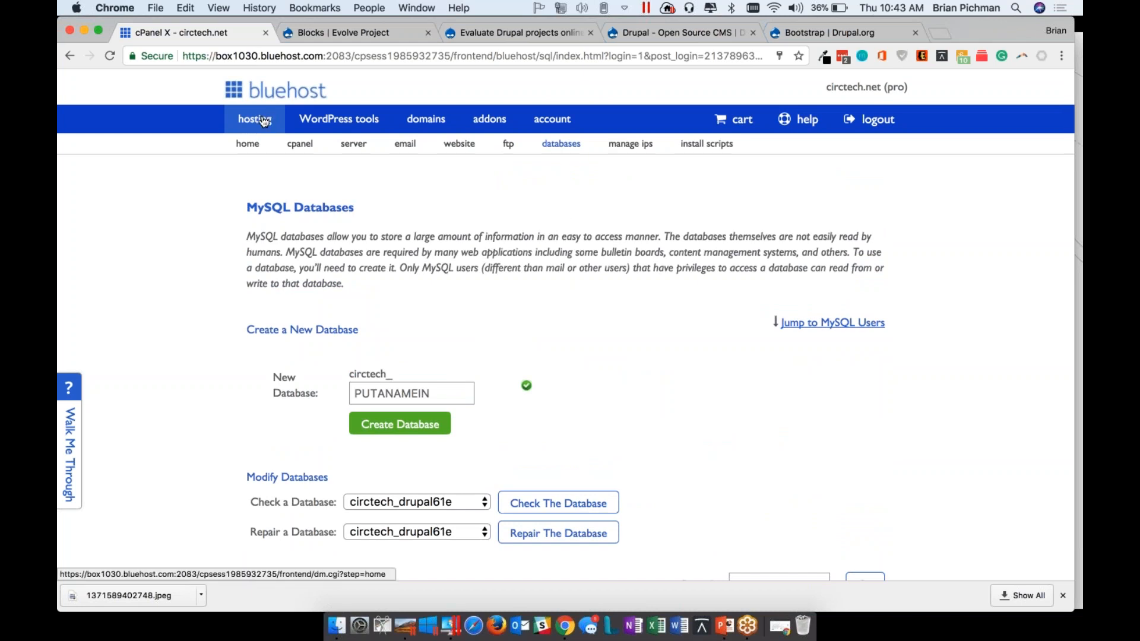
Go to the Bluehost hosting home page and search the page for "files"
{"action": "left_click", "coordinate": [264, 122]}
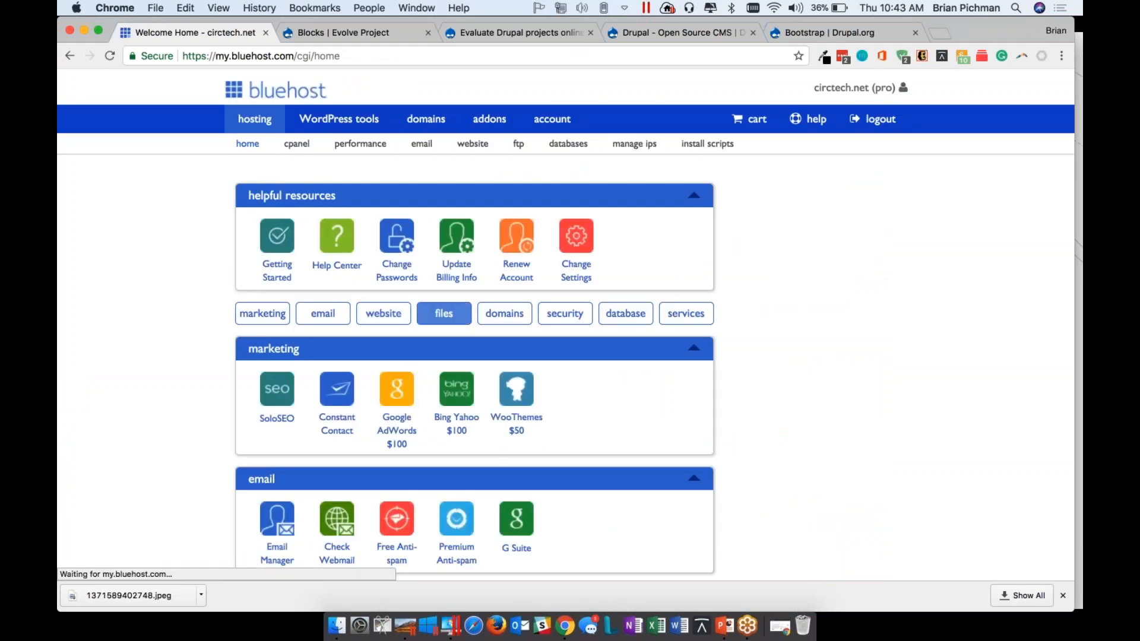
{"action": "left_click", "coordinate": [462, 329]}
{"action": "key", "text": "super+f"}
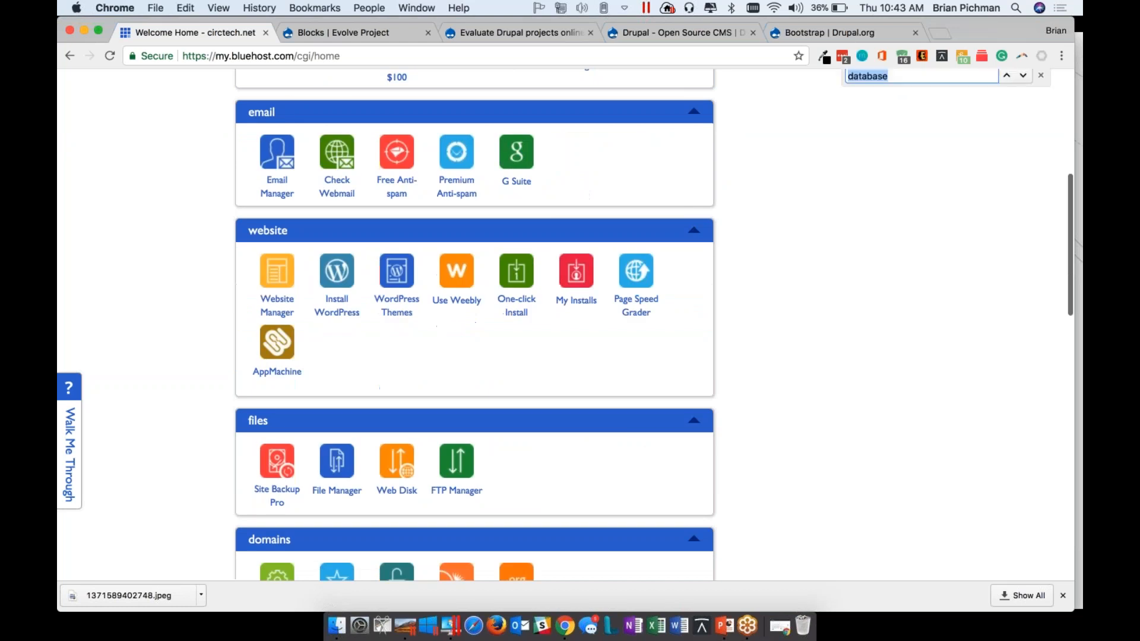
{"action": "type", "text": "files"}
{"action": "key", "text": "Return"}
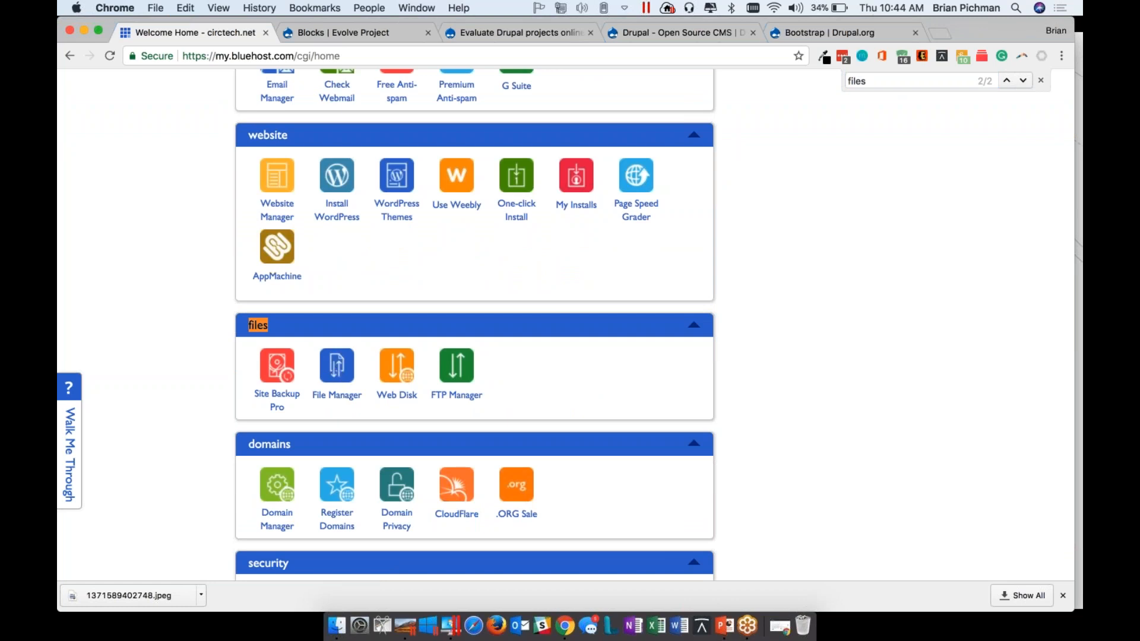
Examine the files section with its File Manager and FTP Manager tools and the neighbouring sections of the hosting home page
{"action": "double_click", "coordinate": [335, 367]}
{"action": "scroll", "coordinate": [184, 436], "scroll_direction": "down", "scroll_amount": 5}
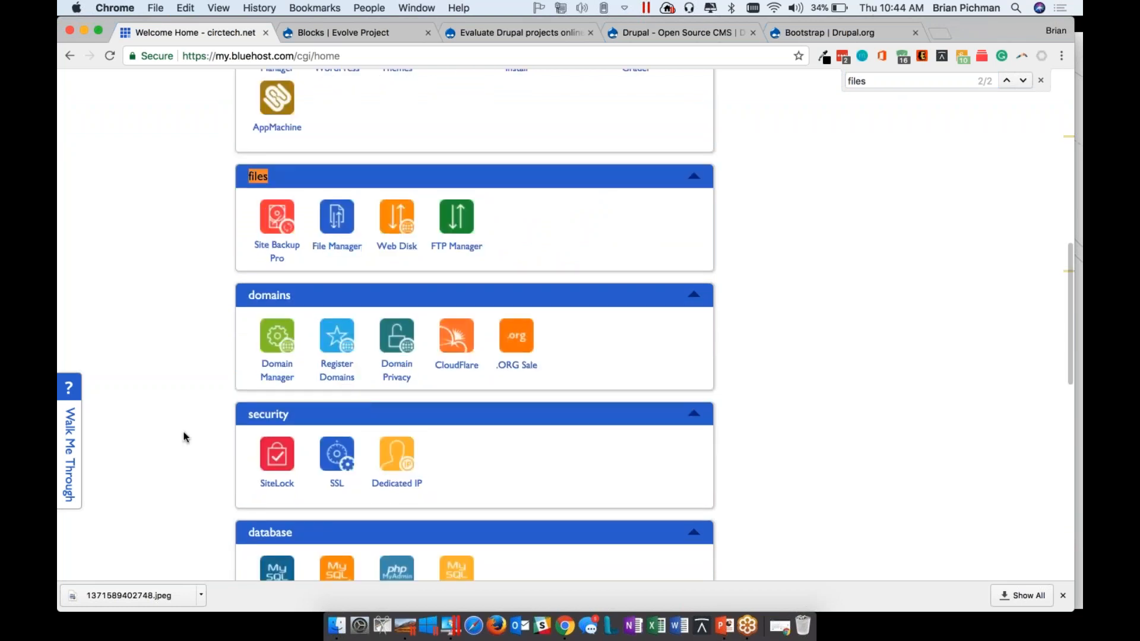
{"action": "scroll", "coordinate": [184, 437], "scroll_direction": "down", "scroll_amount": 1}
{"action": "double_click", "coordinate": [693, 173]}
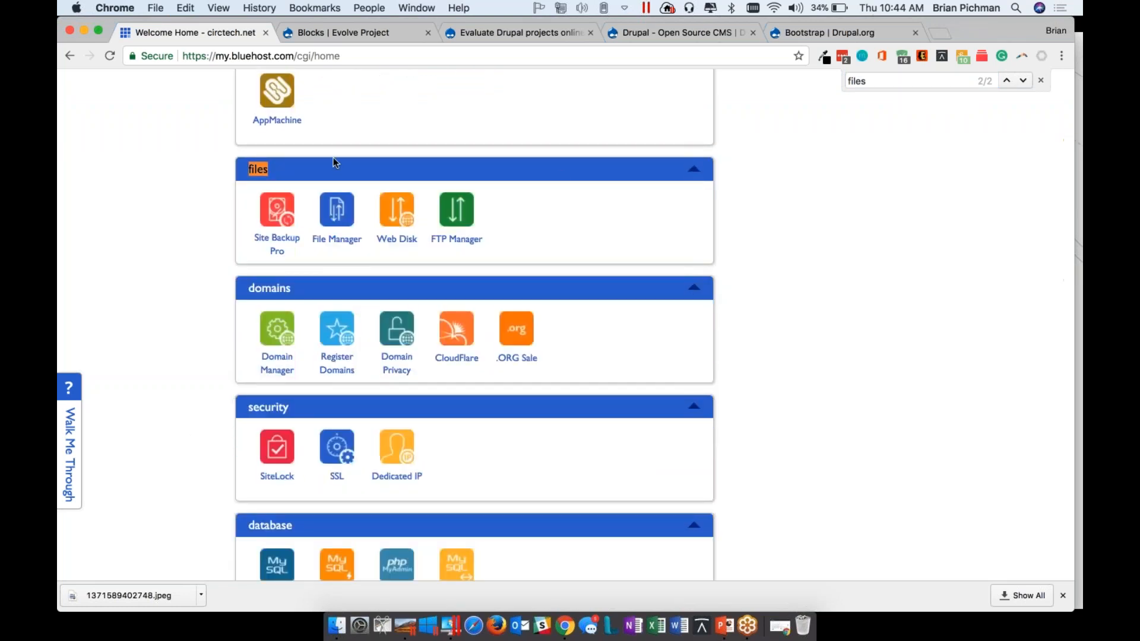
{"action": "left_click", "coordinate": [333, 161]}
{"action": "left_click", "coordinate": [417, 173]}
{"action": "scroll", "coordinate": [330, 225], "scroll_direction": "up", "scroll_amount": 5}
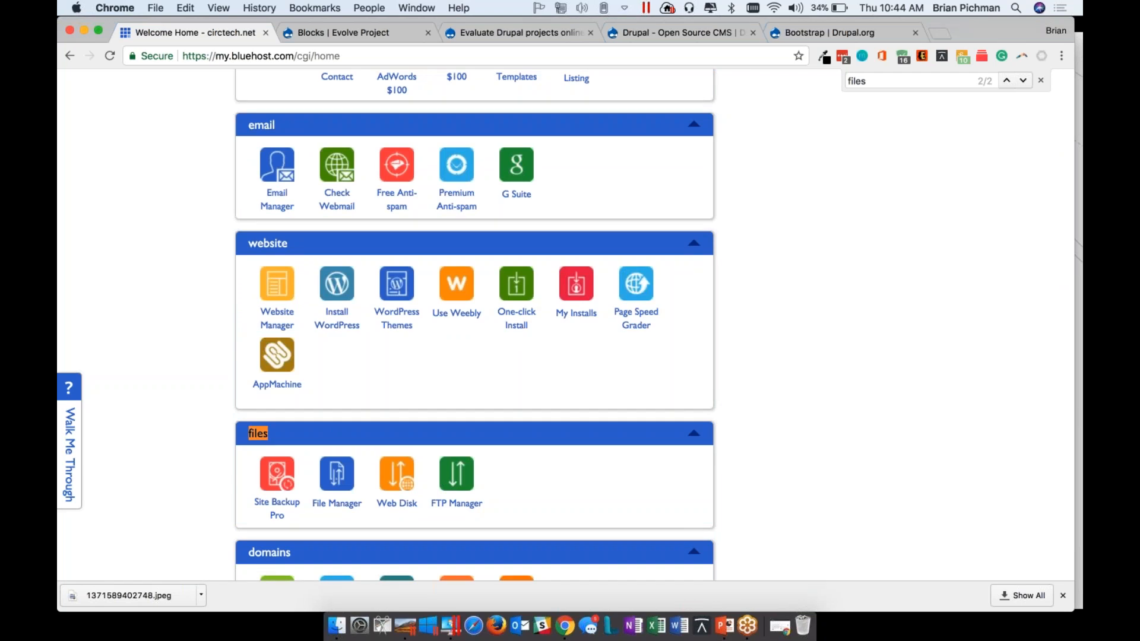
{"action": "left_click", "coordinate": [932, 99]}
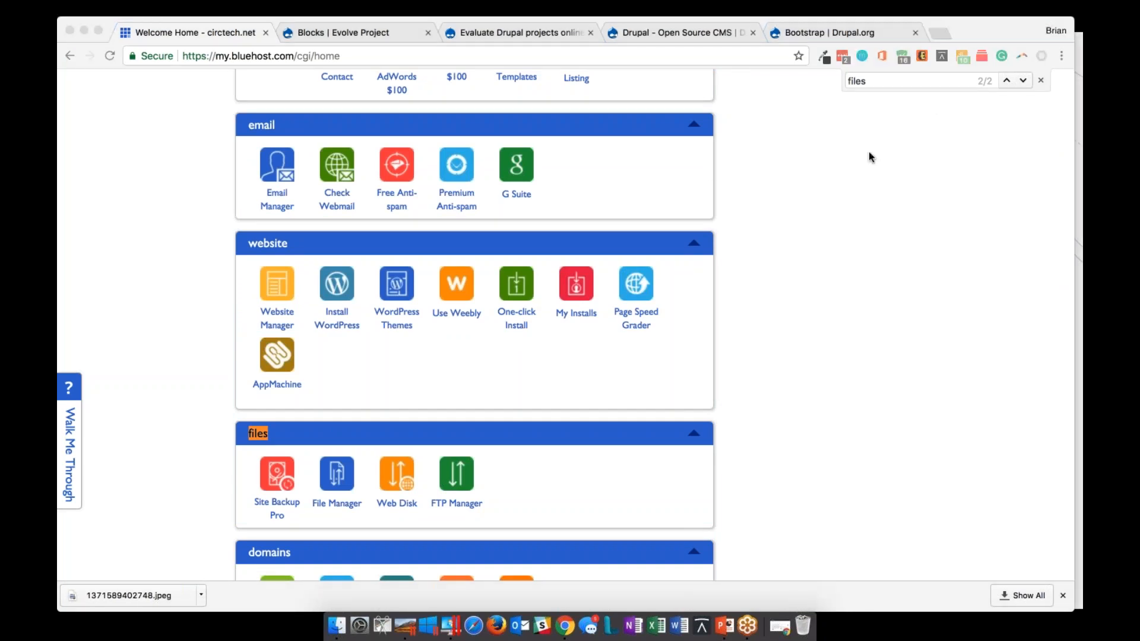
Go from the Evolve Project Blocks page to the site's home page, and look through the home page in the incognito window
{"action": "left_click", "coordinate": [338, 36]}
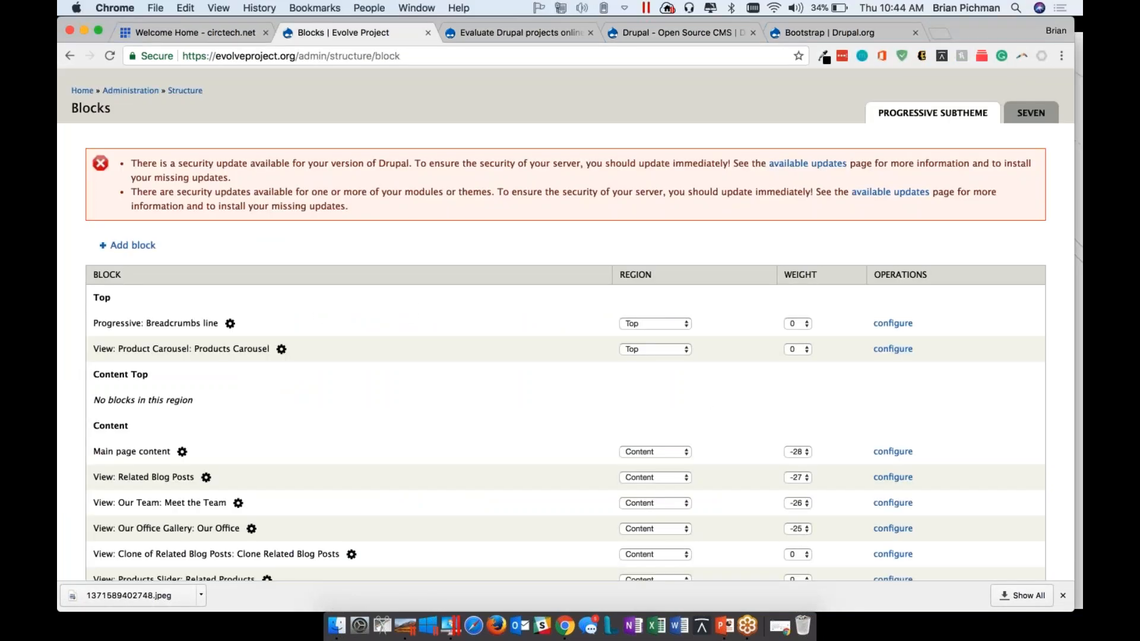
{"action": "left_click", "coordinate": [82, 90]}
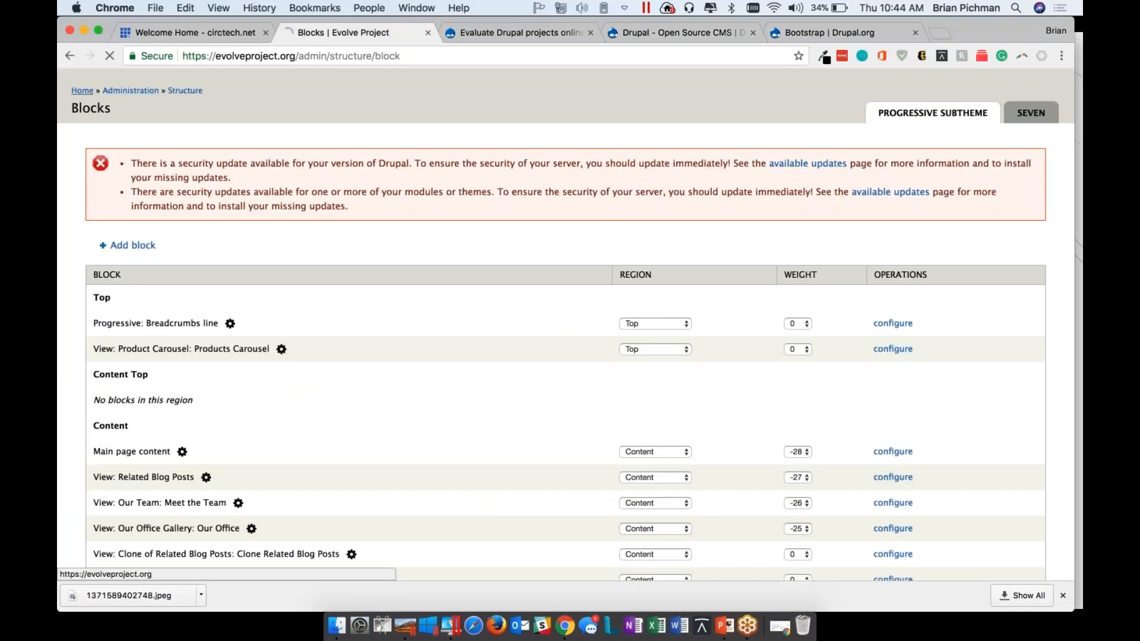
{"action": "left_click", "coordinate": [782, 634]}
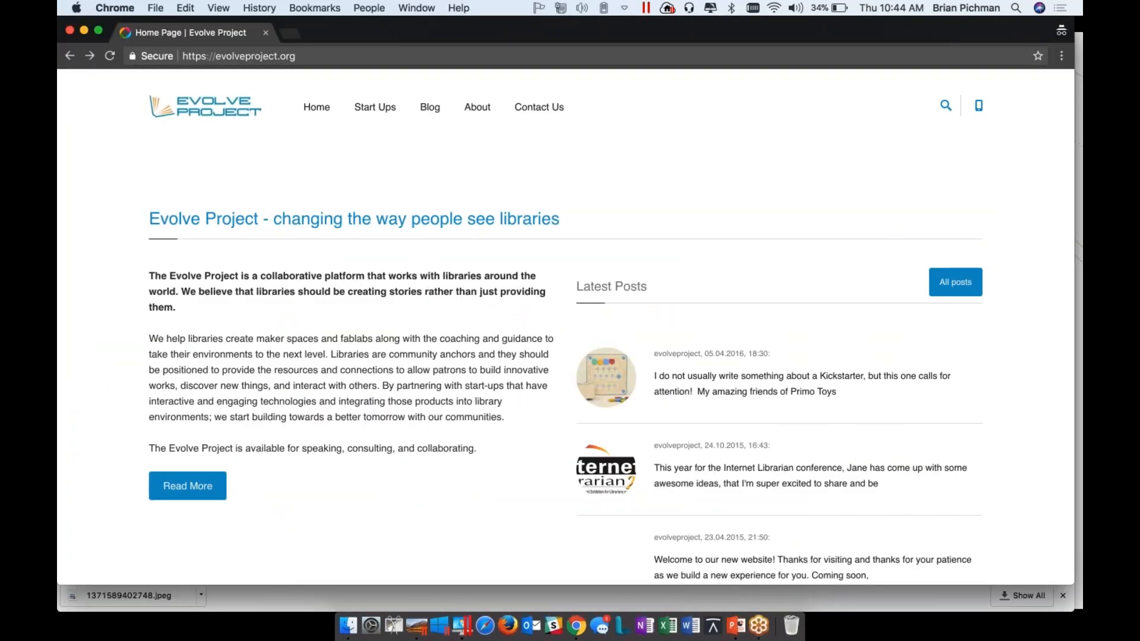
{"action": "scroll", "coordinate": [565, 327], "scroll_direction": "down", "scroll_amount": 15}
{"action": "scroll", "coordinate": [565, 326], "scroll_direction": "up", "scroll_amount": 5}
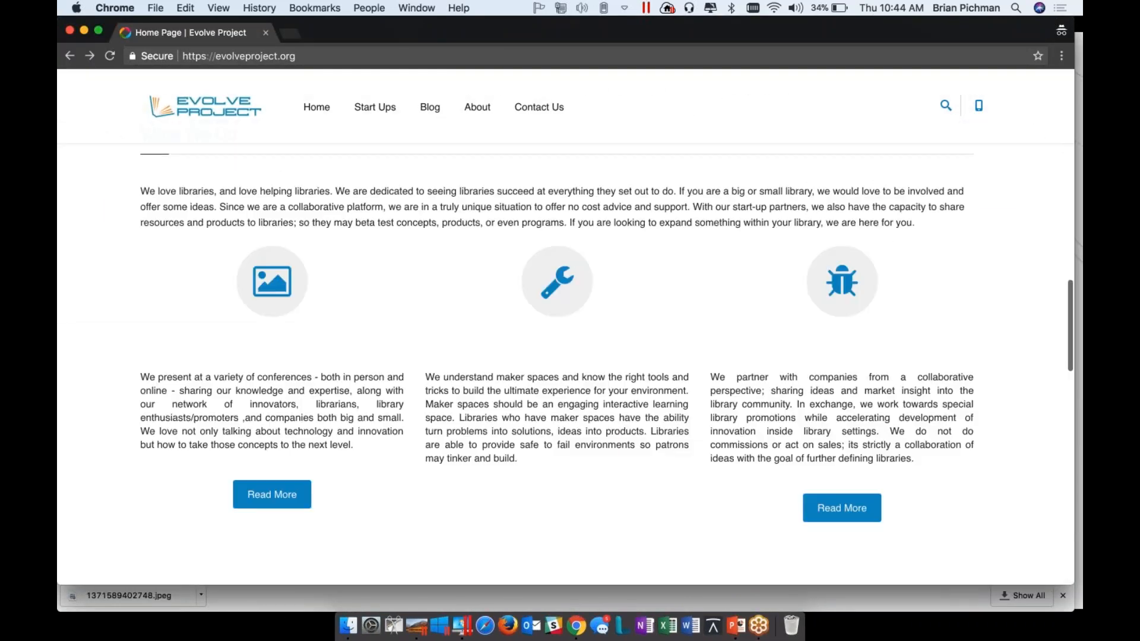
{"action": "scroll", "coordinate": [458, 276], "scroll_direction": "up", "scroll_amount": 8}
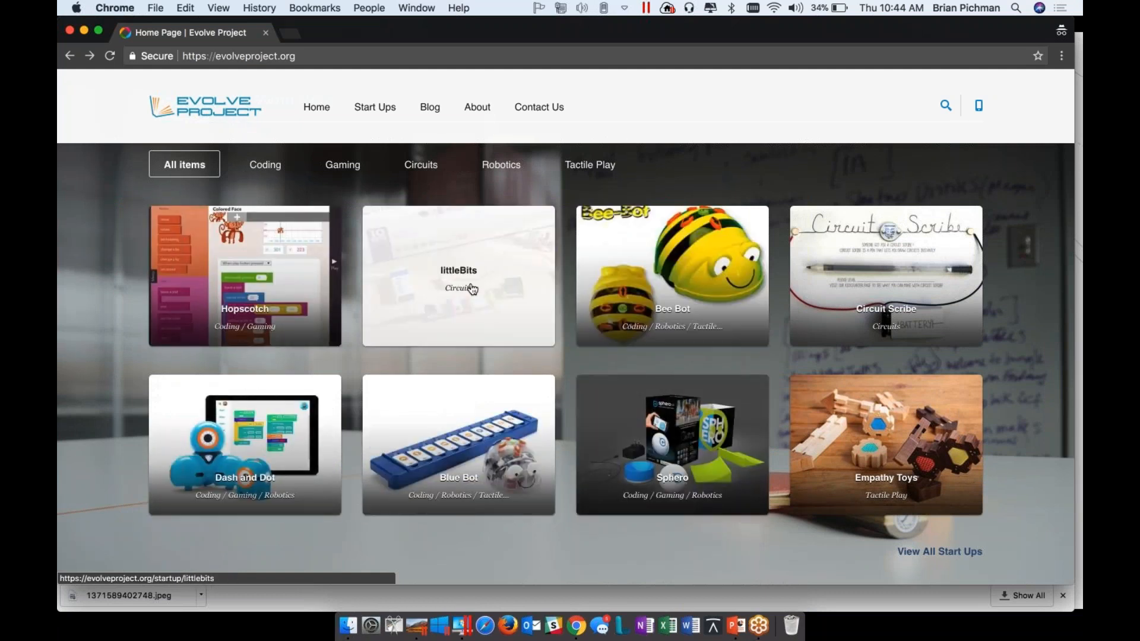
Filter the Start Ups We Work With gallery by Coding, Gaming, Circuits and Robotics, show all items again, and reload the page
{"action": "scroll", "coordinate": [472, 289], "scroll_direction": "up", "scroll_amount": 3}
{"action": "left_click", "coordinate": [279, 339]}
{"action": "left_click", "coordinate": [329, 344]}
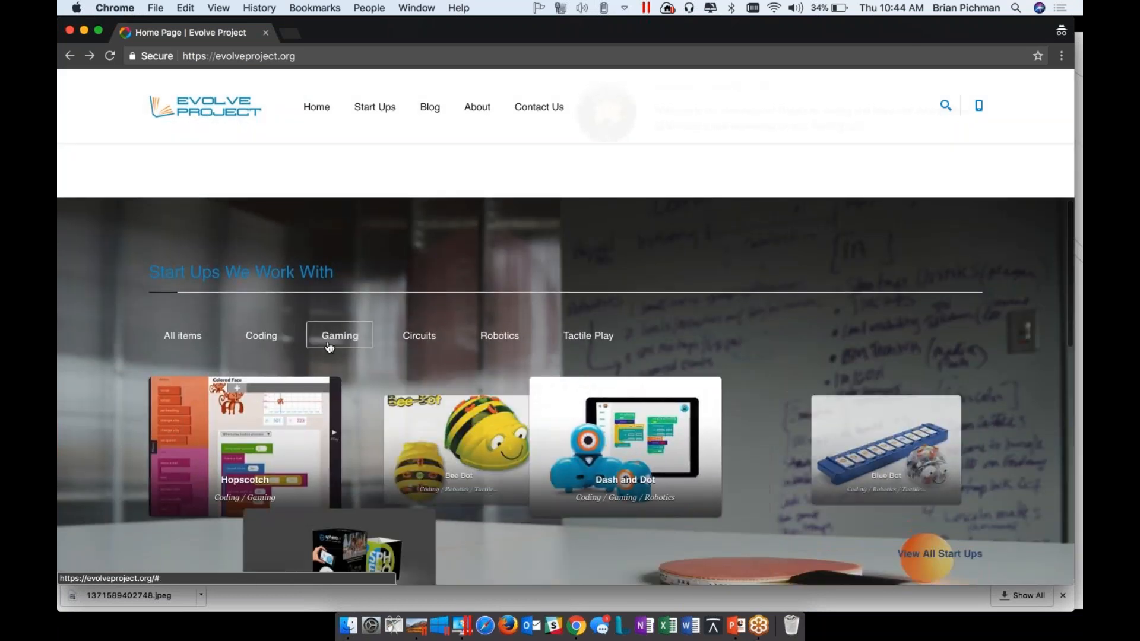
{"action": "left_click", "coordinate": [419, 336]}
{"action": "left_click", "coordinate": [499, 336]}
{"action": "left_click", "coordinate": [184, 336]}
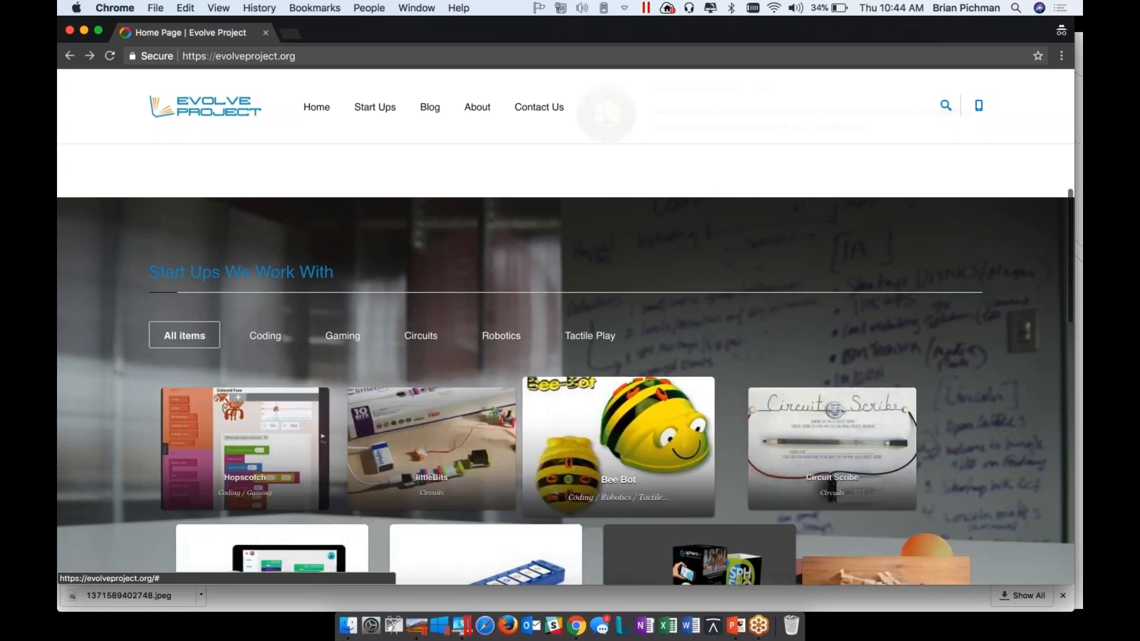
{"action": "key", "text": "super+l"}
{"action": "key", "text": "Return"}
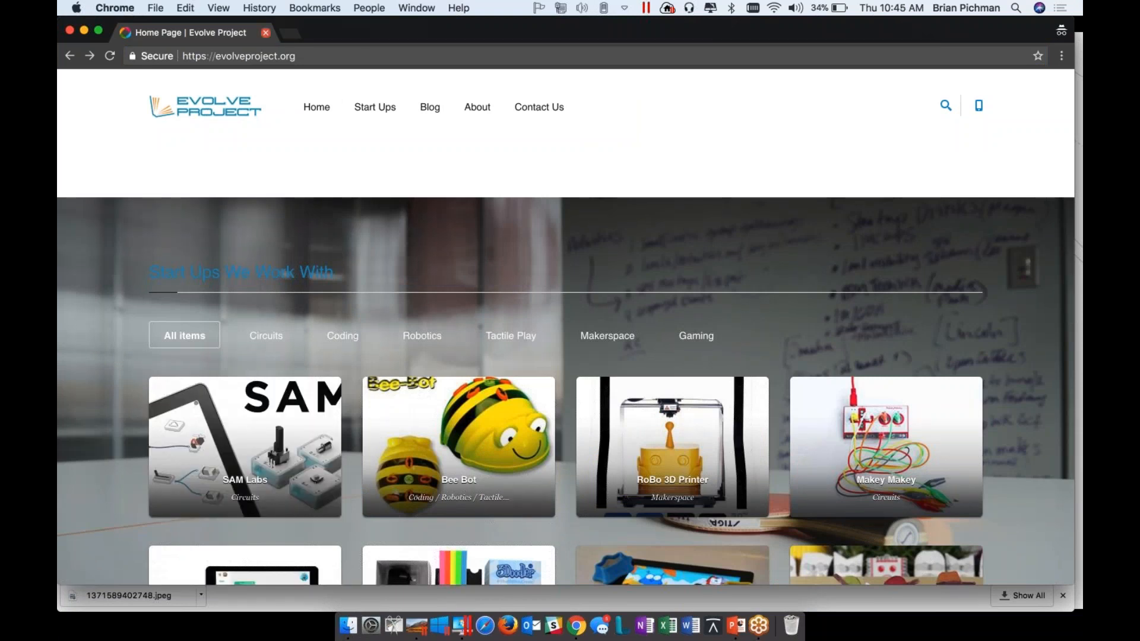
Return to the logged-in Evolve Project window, go back to Blocks and shorten the address to evolveproject.org/admin/ to open the Administration page
{"action": "left_click_drag", "start_coordinate": [345, 41], "coordinate": [345, 104]}
{"action": "left_click", "coordinate": [376, 49]}
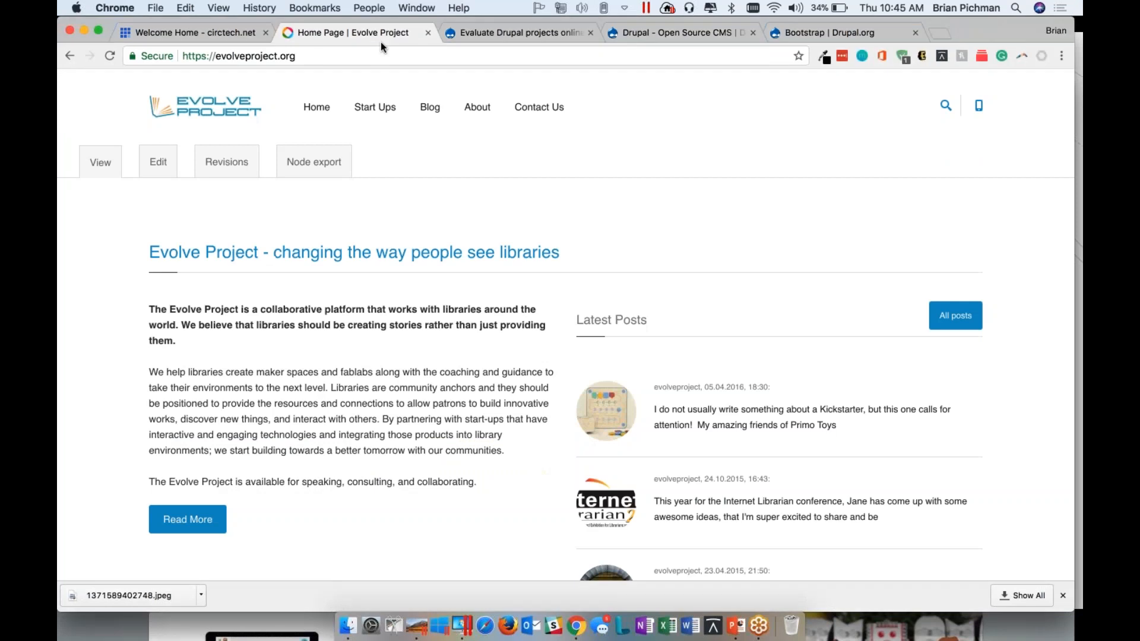
{"action": "left_click", "coordinate": [69, 55]}
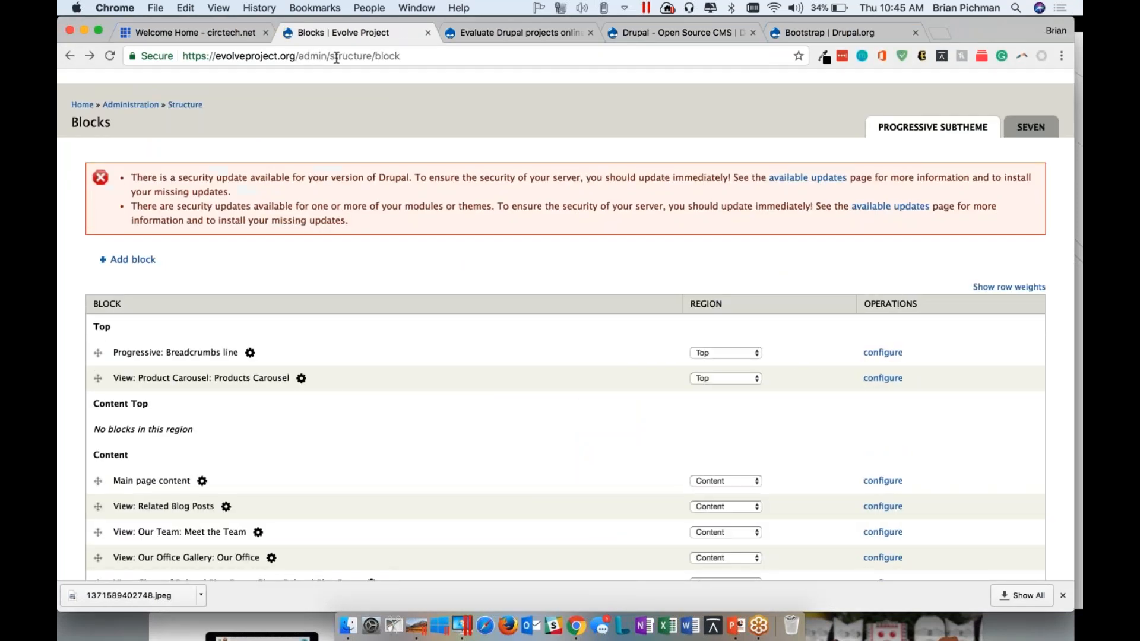
{"action": "left_click_drag", "start_coordinate": [331, 57], "coordinate": [405, 58]}
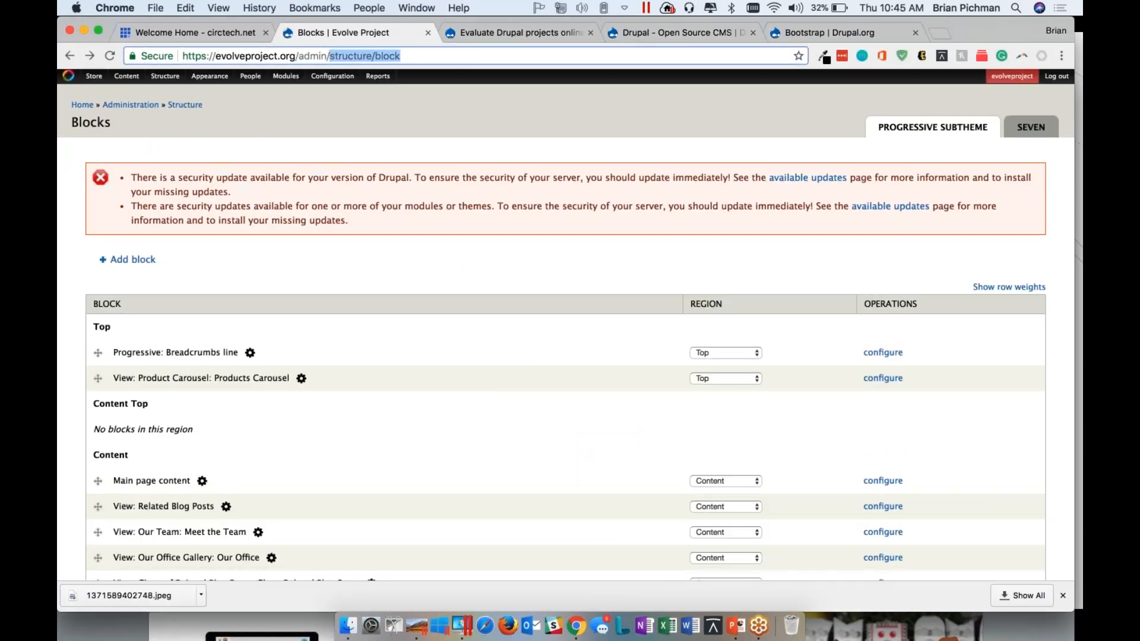
{"action": "key", "text": "BackSpace"}
{"action": "key", "text": "Return"}
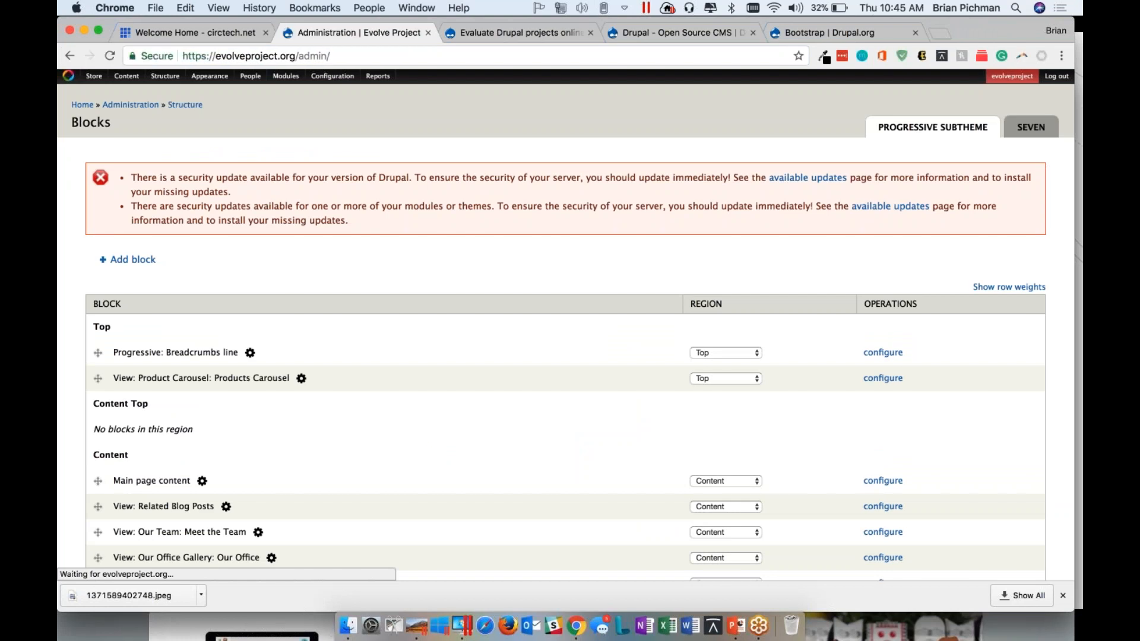
Look through the site's Structure entries, including Menus and Views, and the content types available under Add content
{"action": "mouse_move", "coordinate": [164, 76]}
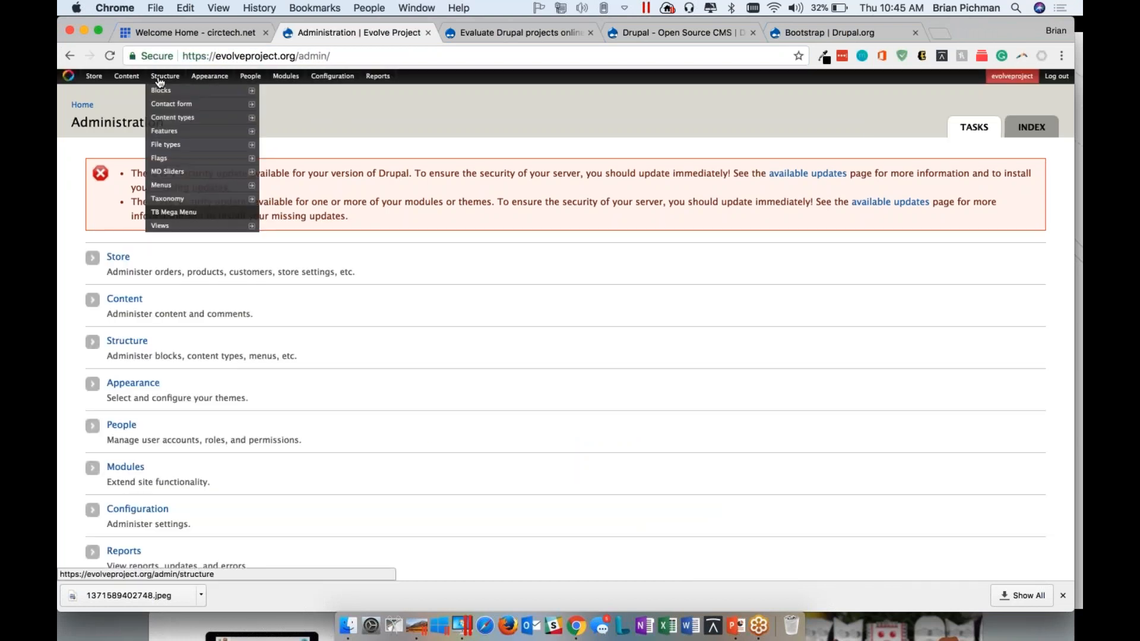
{"action": "mouse_move", "coordinate": [191, 95]}
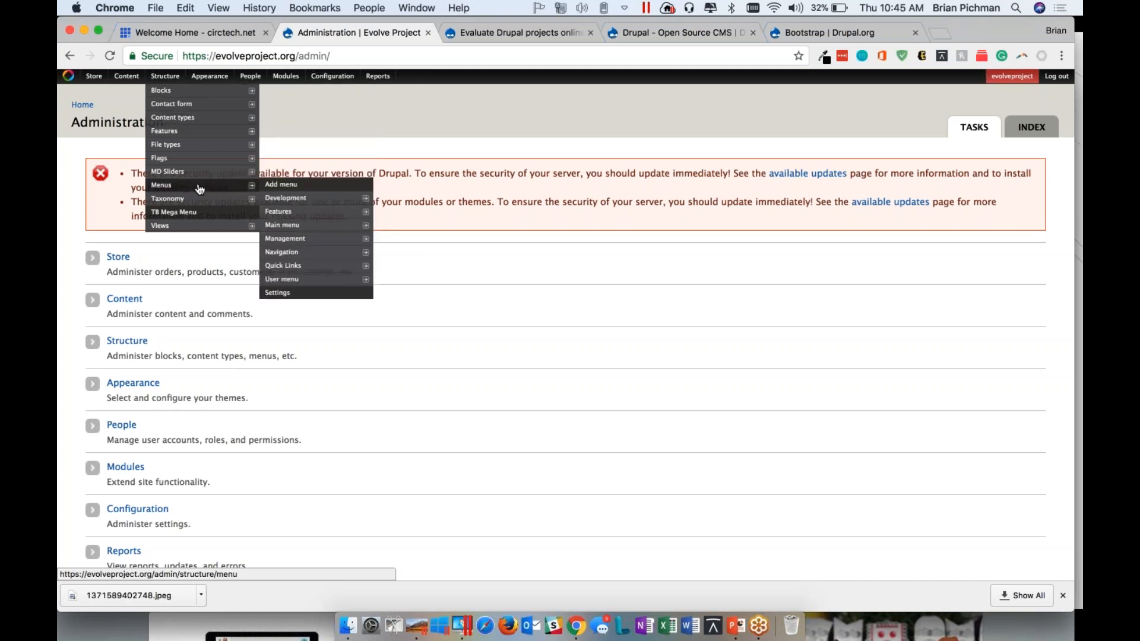
{"action": "mouse_move", "coordinate": [205, 232]}
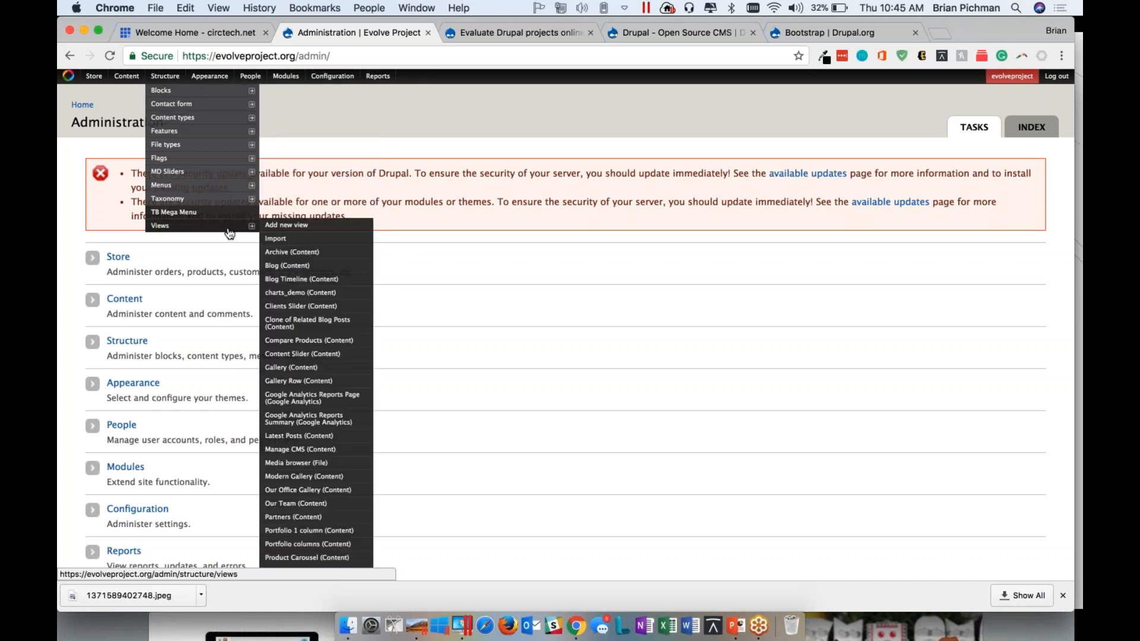
{"action": "mouse_move", "coordinate": [127, 77]}
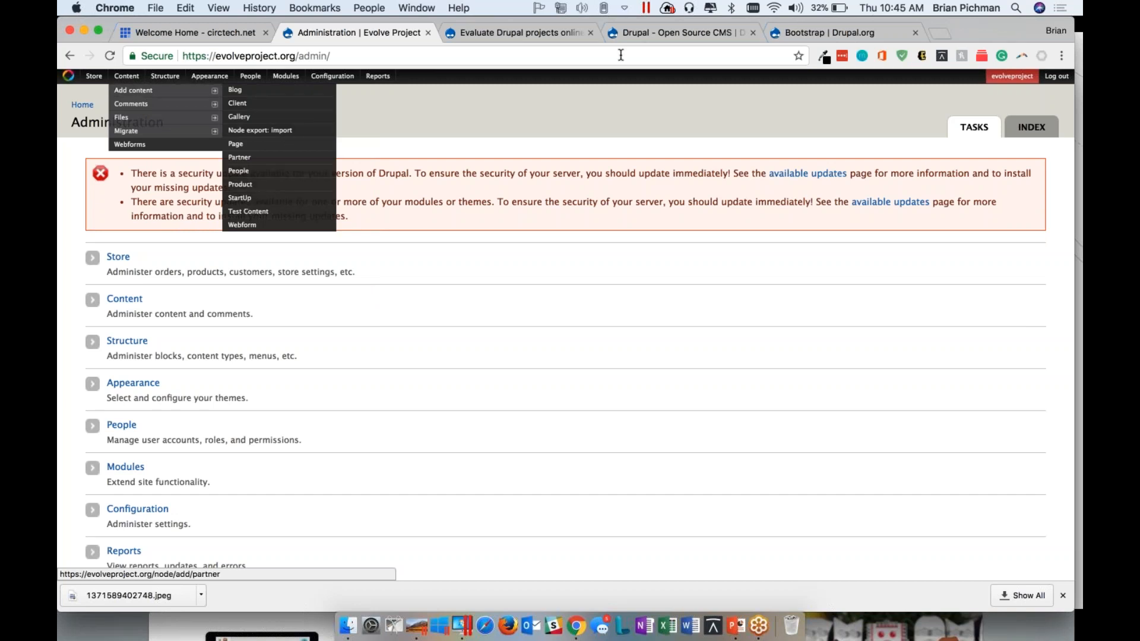
Switch to the PowerPoint presentation, advance from the Test Spins slide to the Questions slide, and end the slide show
{"action": "key", "text": "super+Tab"}
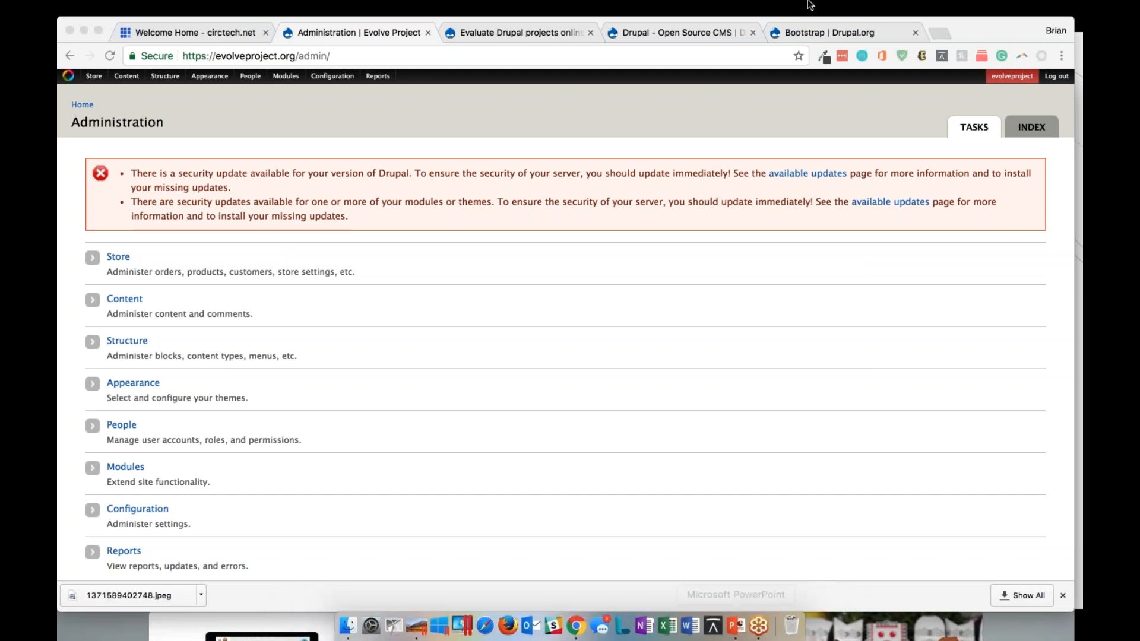
{"action": "left_click_drag", "start_coordinate": [953, 25], "coordinate": [863, 67]}
{"action": "key", "text": "super+h"}
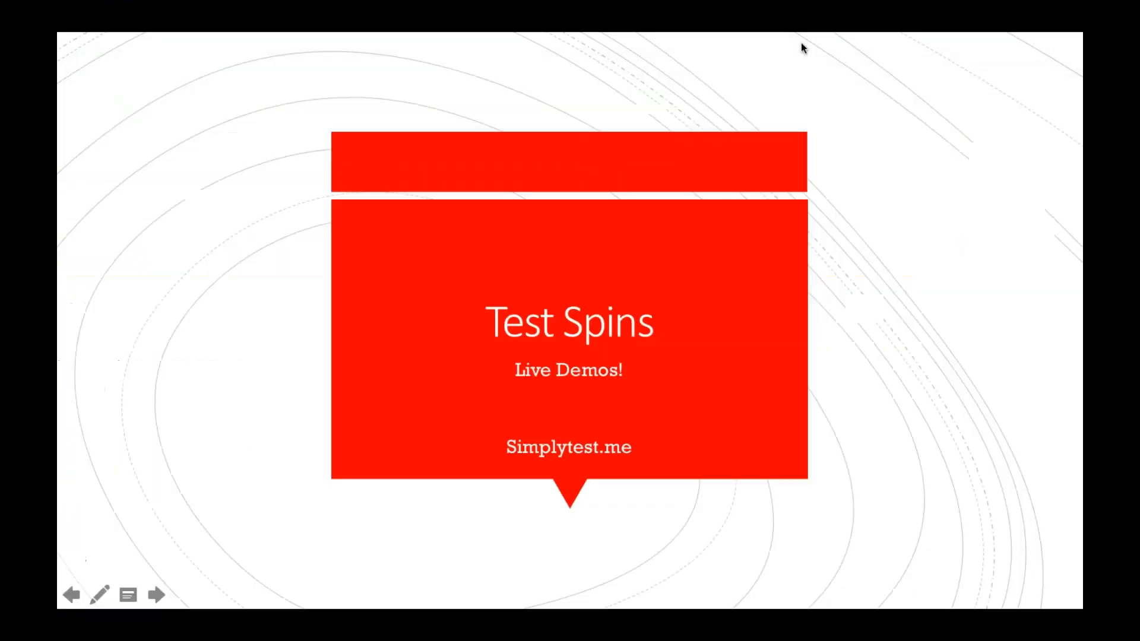
{"action": "left_click", "coordinate": [476, 312]}
{"action": "key", "text": "Escape"}
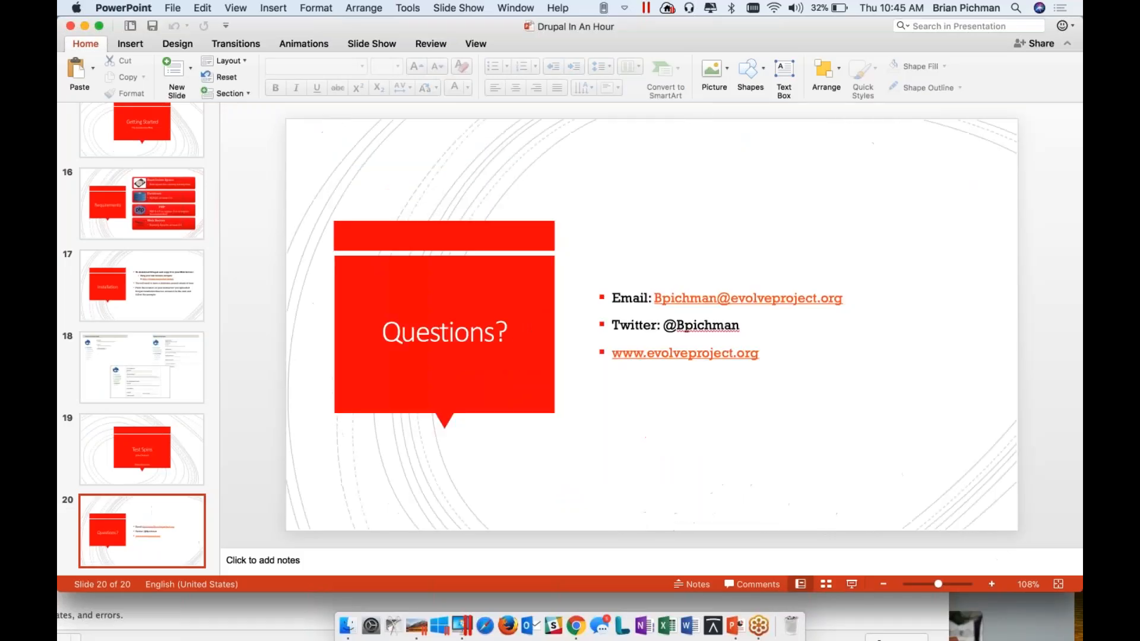
Bring back the incognito Evolve Project window, open the SAM Labs start-up page, and highlight sam-labs-0 in its address
{"action": "right_click", "coordinate": [572, 624]}
{"action": "left_click", "coordinate": [600, 461]}
{"action": "left_click", "coordinate": [301, 492]}
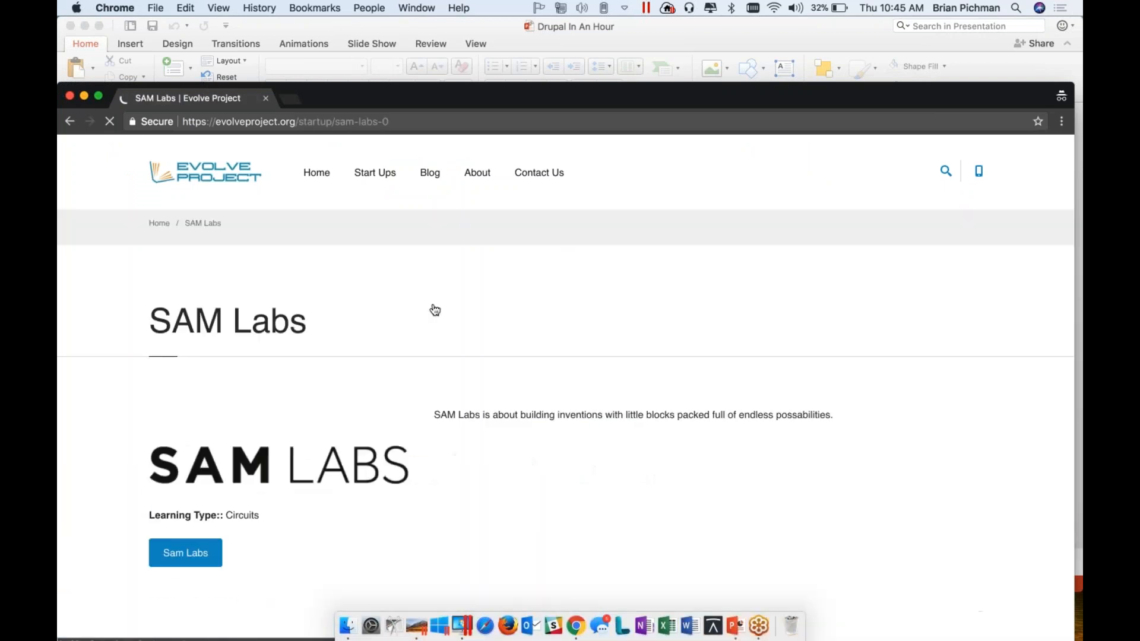
{"action": "left_click_drag", "start_coordinate": [303, 122], "coordinate": [336, 122]}
{"action": "scroll", "coordinate": [356, 292], "scroll_direction": "down", "scroll_amount": 5}
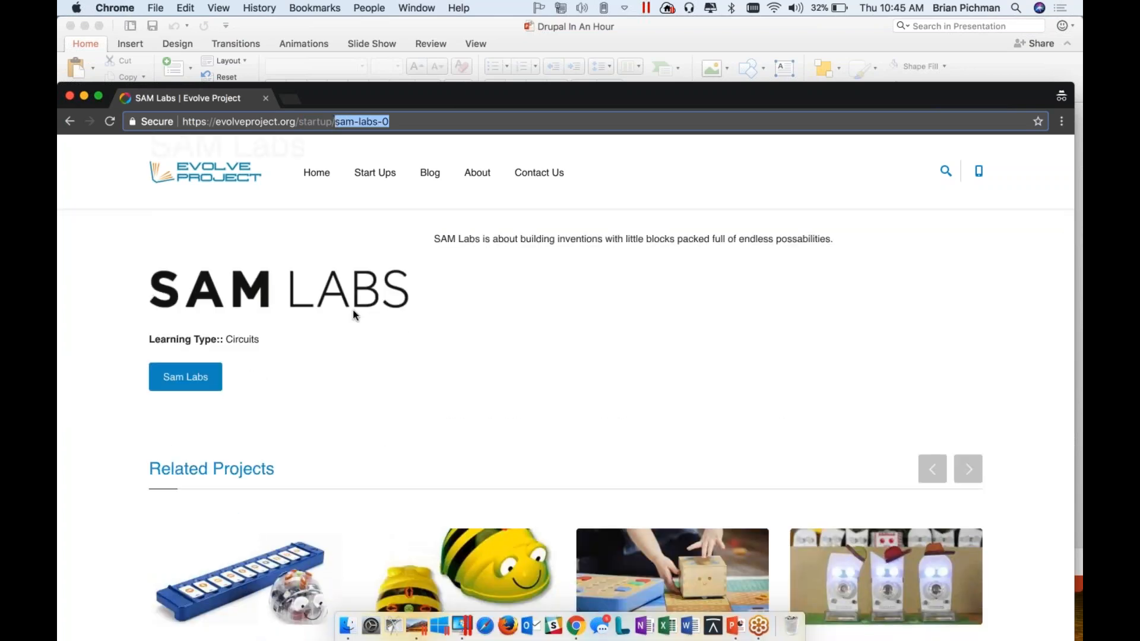
Move the SAM Labs window aside, bring the Evolve Project Administration window back into full view, and look over its sections
{"action": "left_click", "coordinate": [966, 326]}
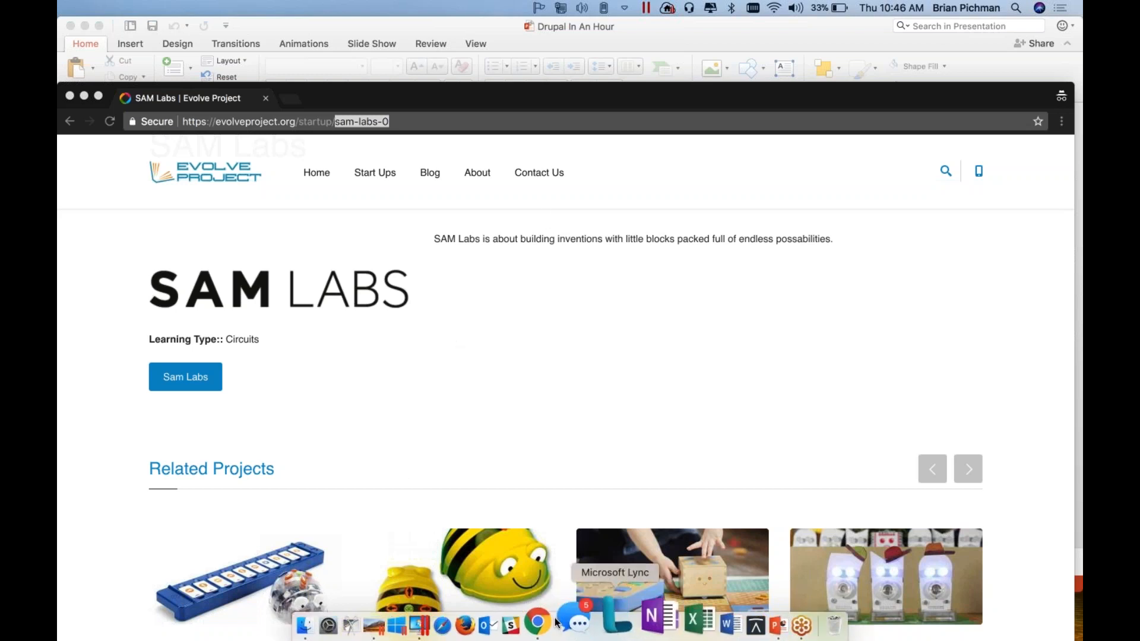
{"action": "left_click_drag", "start_coordinate": [419, 96], "coordinate": [813, 81]}
{"action": "left_click", "coordinate": [84, 25]}
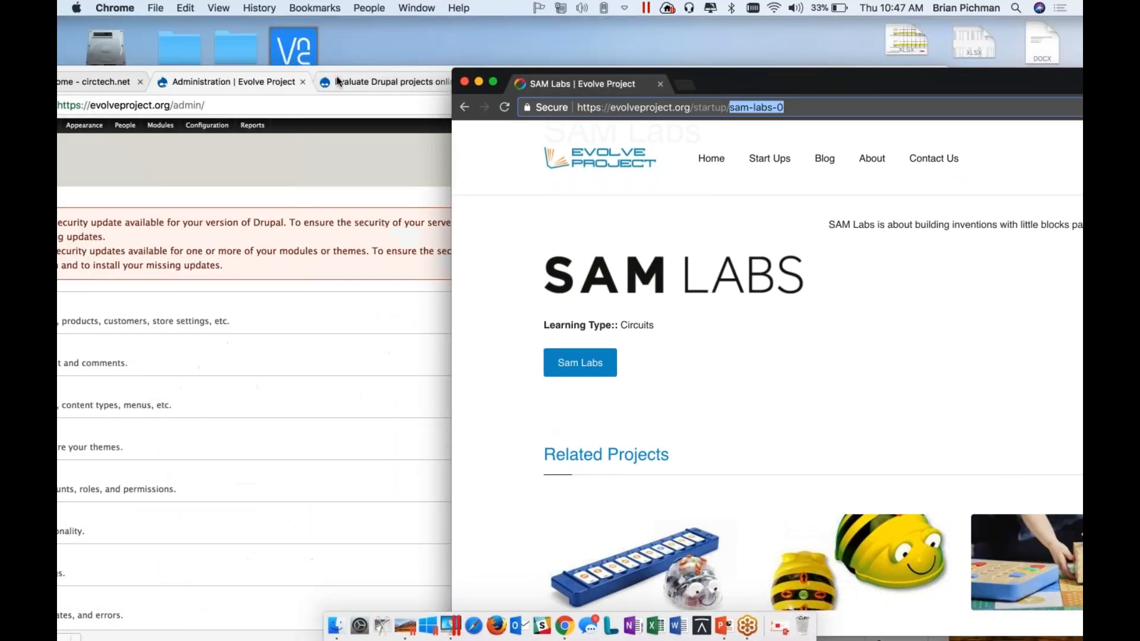
{"action": "left_click_drag", "start_coordinate": [327, 69], "coordinate": [512, 19]}
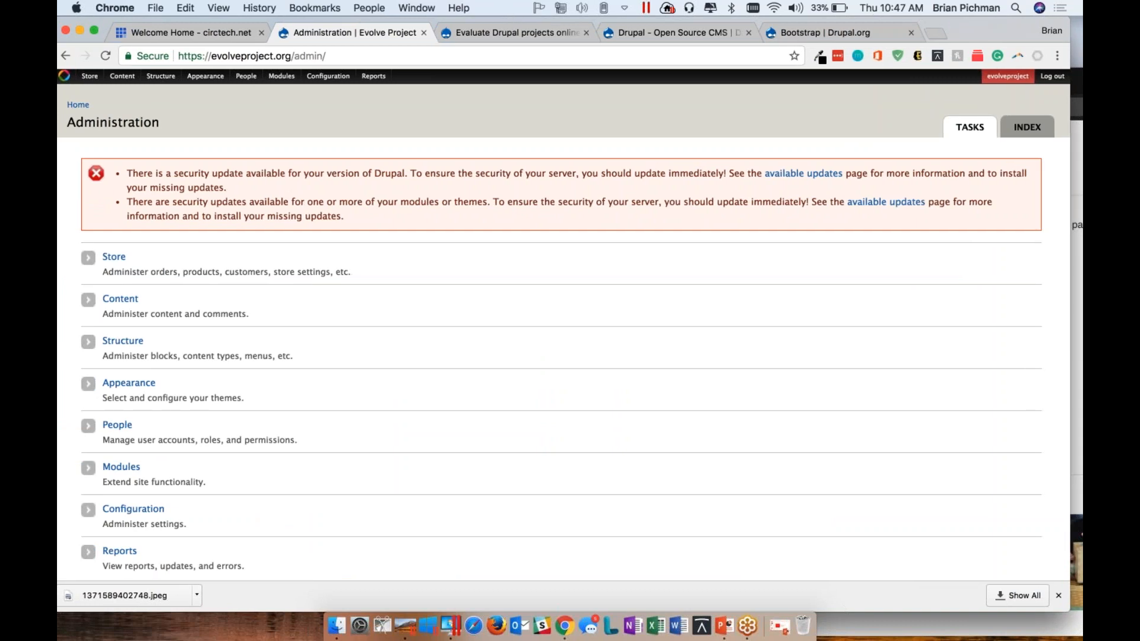
{"action": "scroll", "coordinate": [121, 424], "scroll_direction": "down", "scroll_amount": 1}
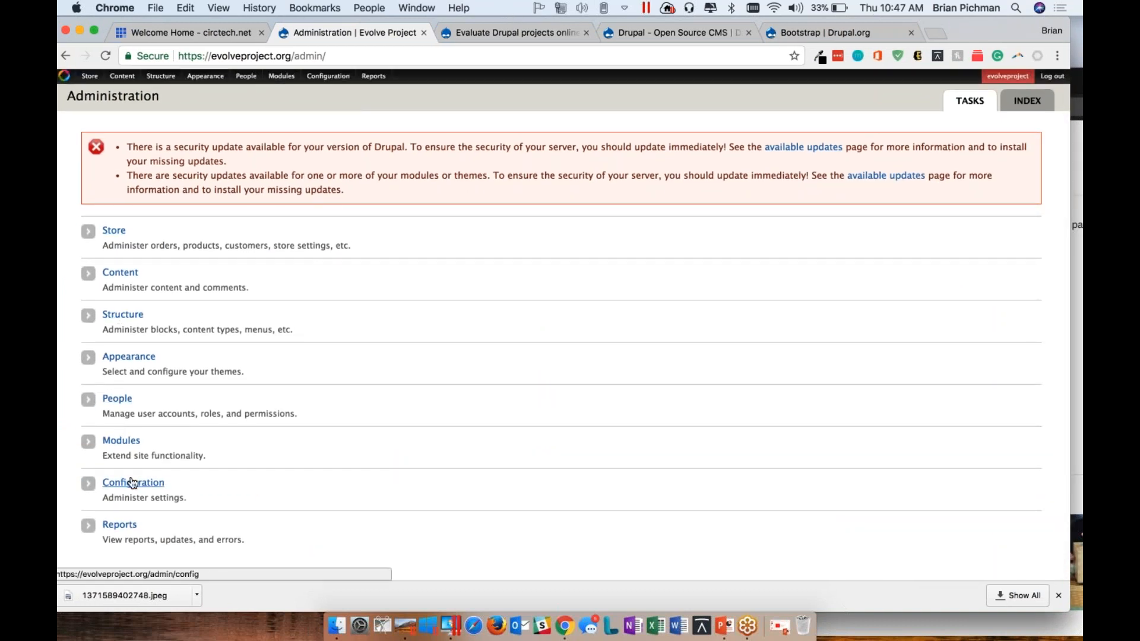
Open the site's list of views and search the page for "startup"
{"action": "mouse_move", "coordinate": [160, 76]}
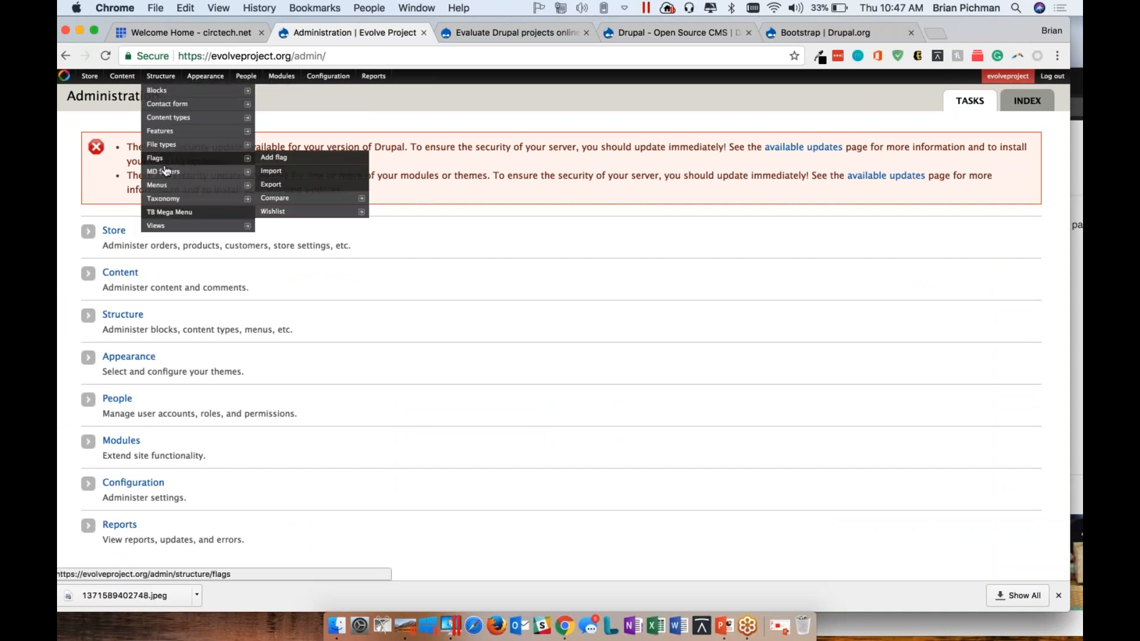
{"action": "mouse_move", "coordinate": [176, 227]}
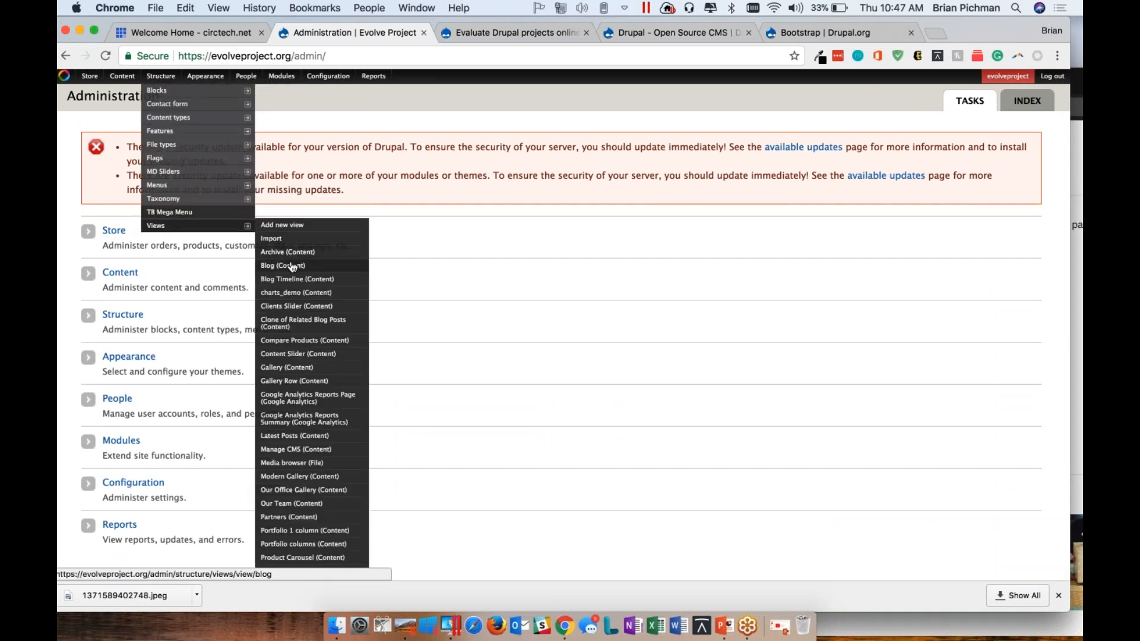
{"action": "left_click", "coordinate": [209, 228]}
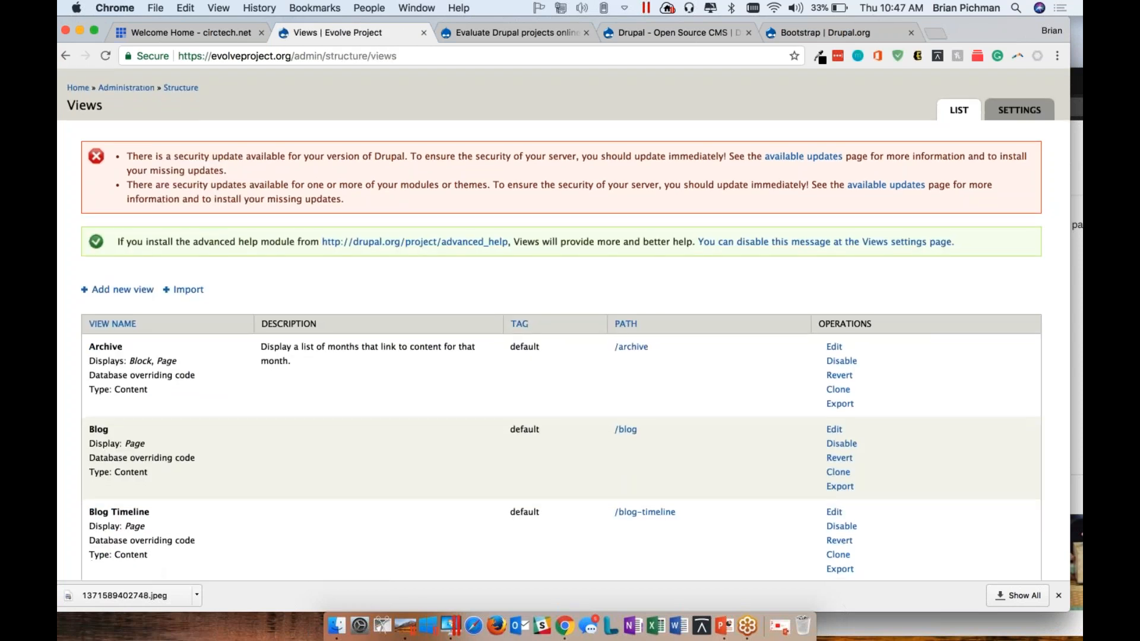
{"action": "scroll", "coordinate": [209, 228], "scroll_direction": "down", "scroll_amount": 4}
{"action": "key", "text": "super+f"}
{"action": "type", "text": "startup"}
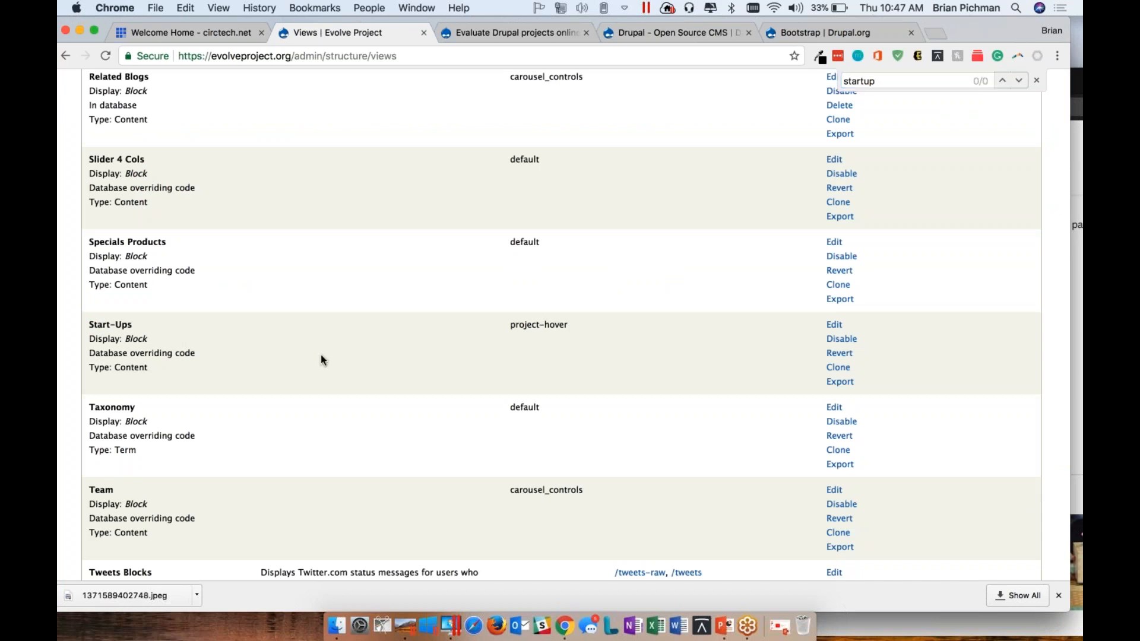
Open the Start-Ups view for editing and highlight its Content: Type (= StartUp) filter criterion
{"action": "left_click", "coordinate": [951, 43]}
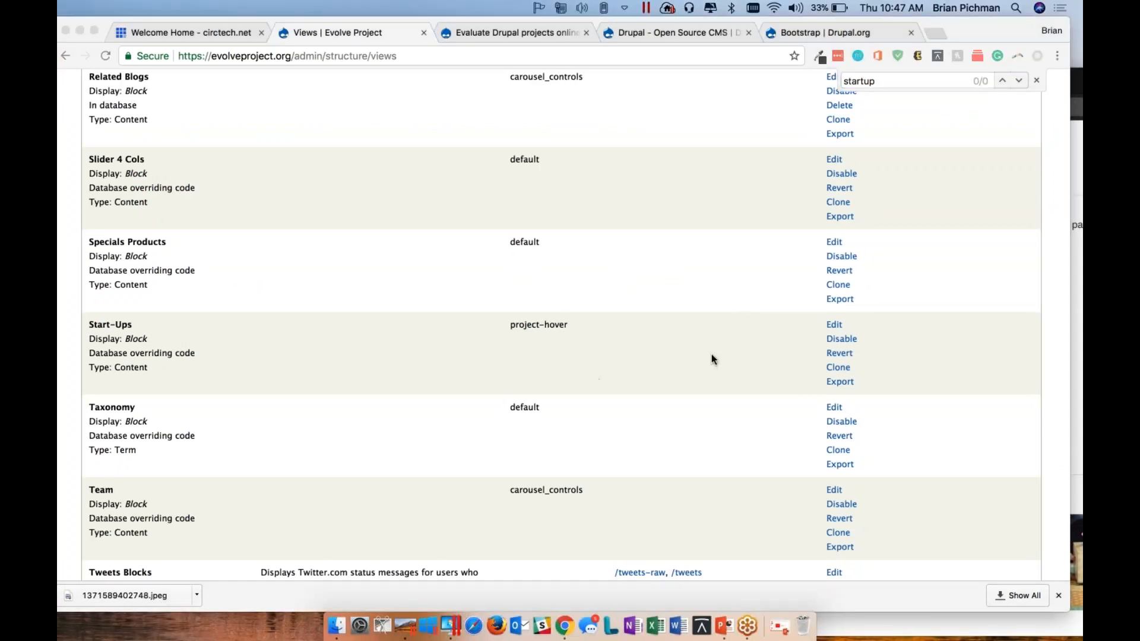
{"action": "left_click", "coordinate": [825, 344]}
{"action": "left_click", "coordinate": [832, 327]}
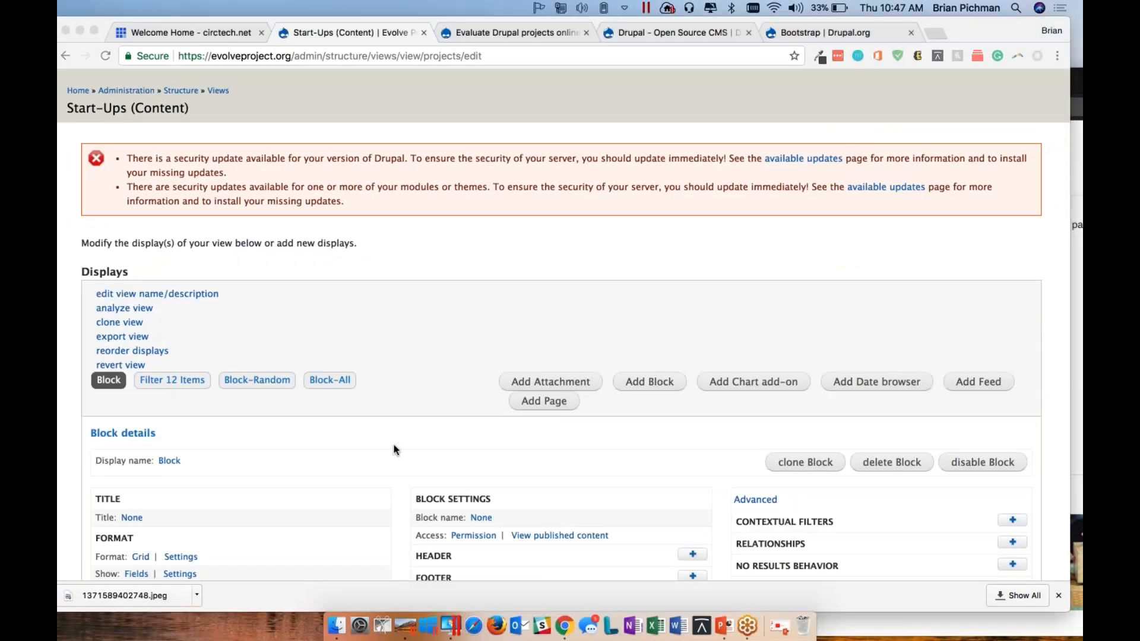
{"action": "scroll", "coordinate": [395, 450], "scroll_direction": "down", "scroll_amount": 3}
{"action": "scroll", "coordinate": [394, 449], "scroll_direction": "down", "scroll_amount": 10}
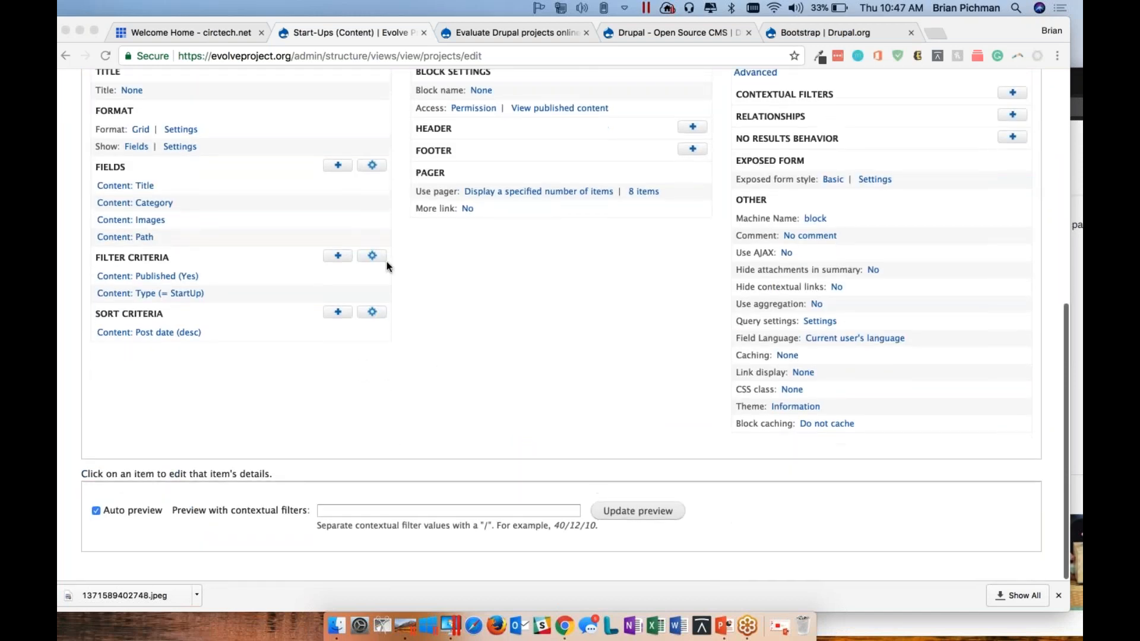
{"action": "left_click", "coordinate": [120, 183]}
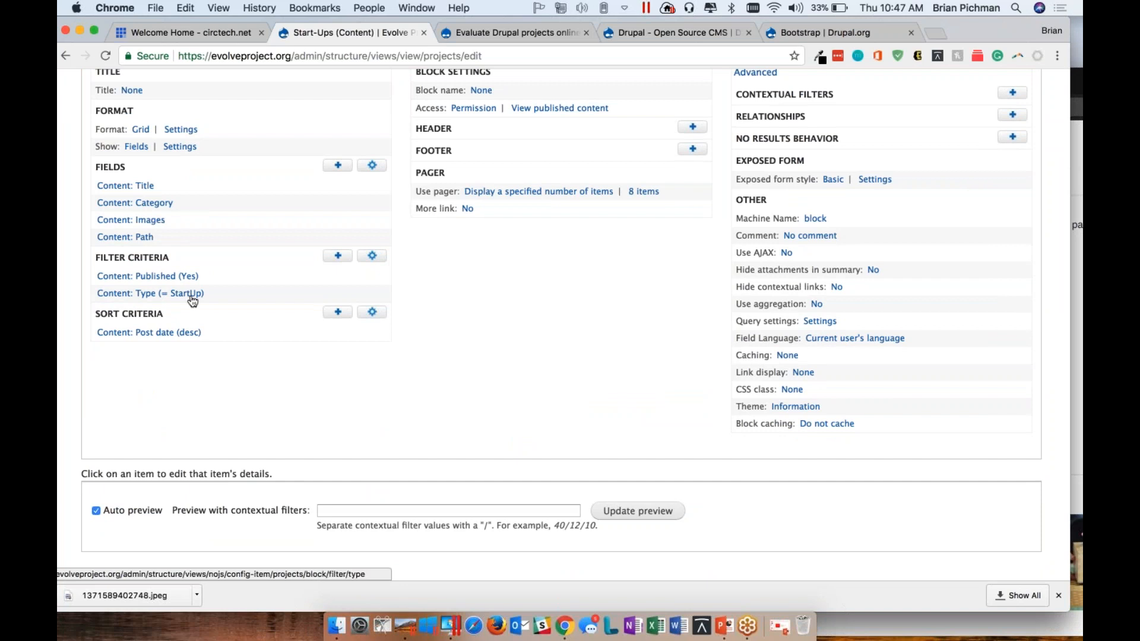
{"action": "left_click_drag", "start_coordinate": [205, 294], "coordinate": [92, 299]}
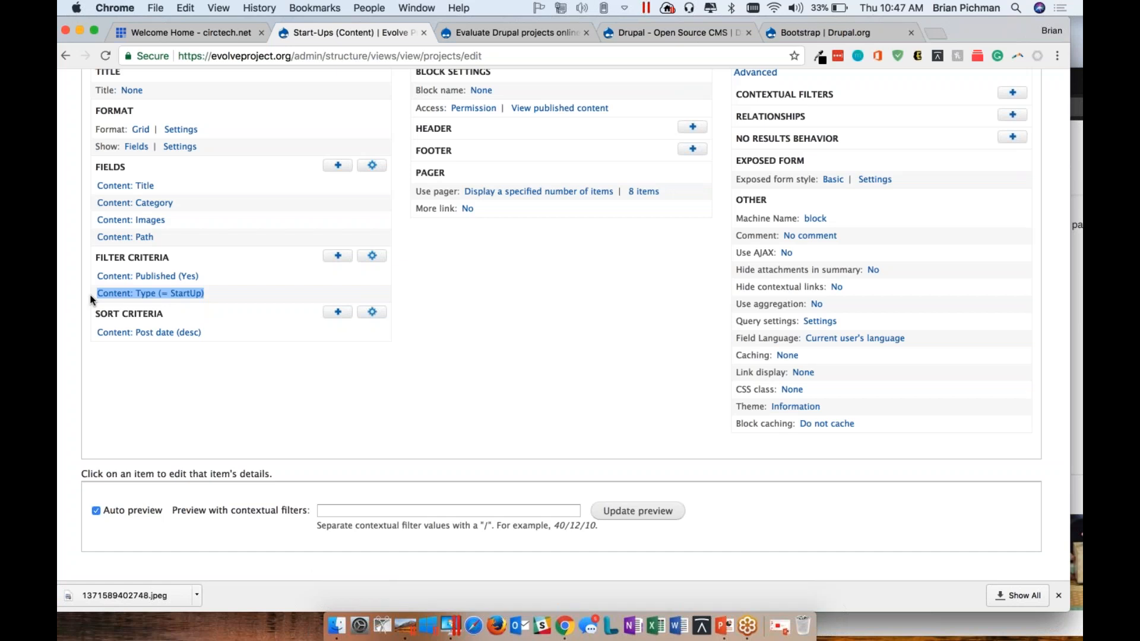
{"action": "scroll", "coordinate": [528, 323], "scroll_direction": "up", "scroll_amount": 5}
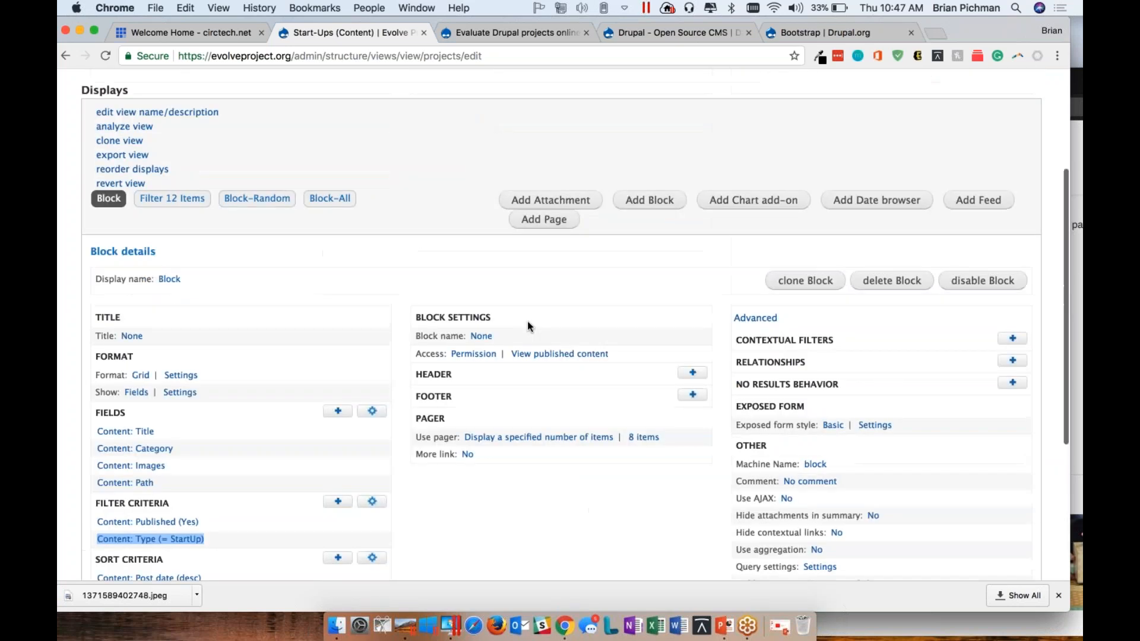
Open the pager options of the Start-Ups view's Block display and select the Items to display value
{"action": "left_click", "coordinate": [941, 127]}
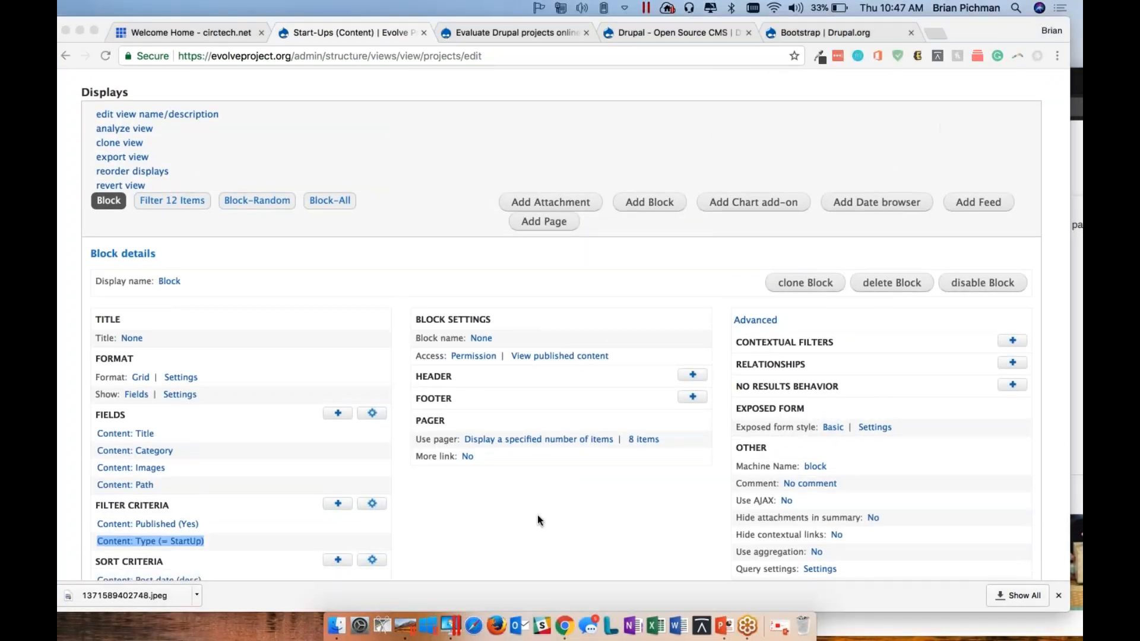
{"action": "left_click", "coordinate": [590, 439]}
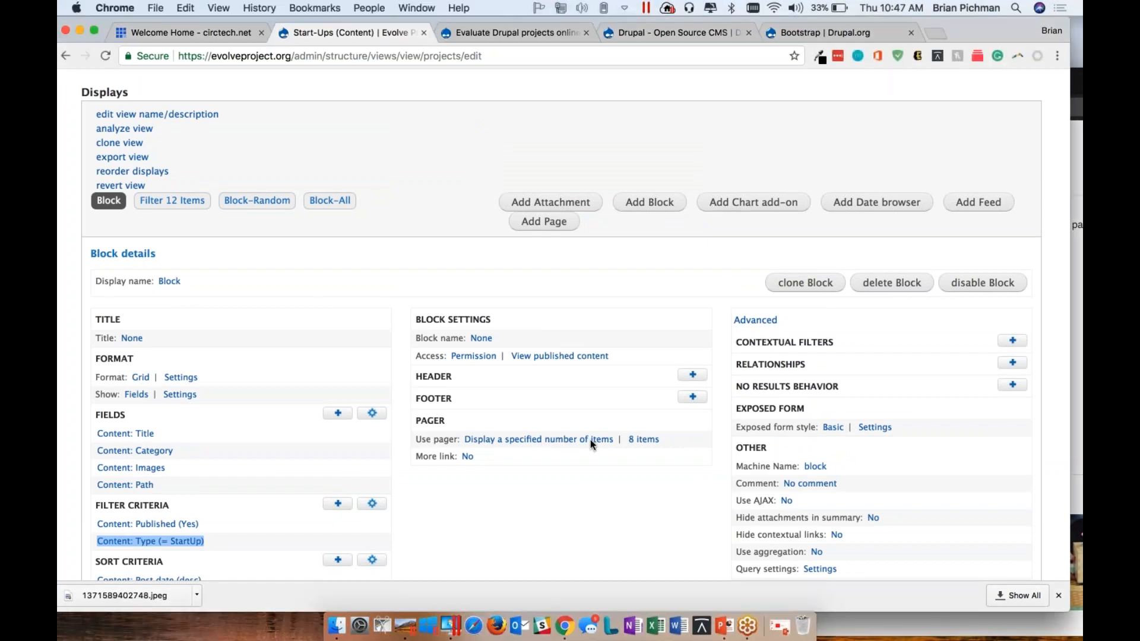
{"action": "left_click", "coordinate": [637, 440]}
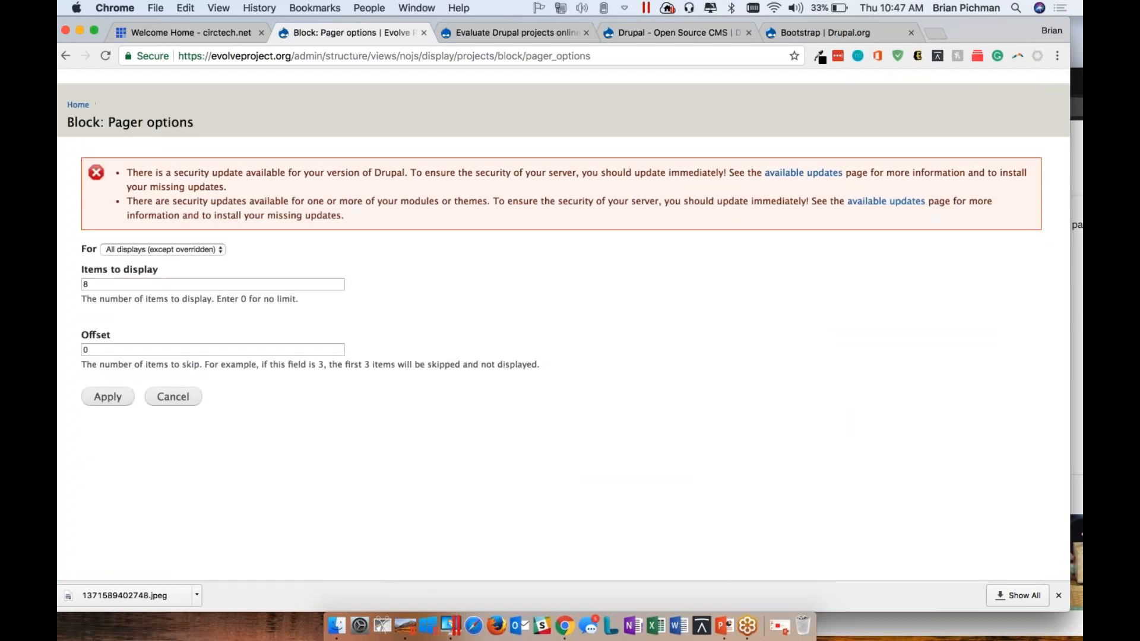
{"action": "left_click", "coordinate": [87, 285]}
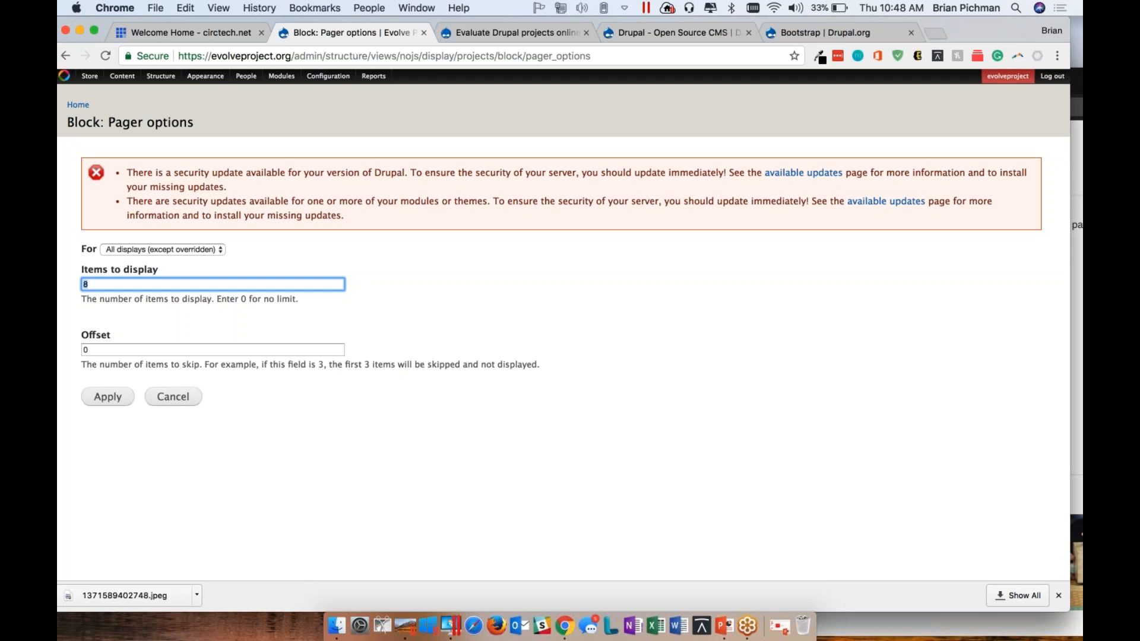
Bring the SAM Labs window forward beside the pager options, open the public Start Ups page, and look through its start-up grid
{"action": "left_click", "coordinate": [1073, 495]}
{"action": "left_click_drag", "start_coordinate": [951, 85], "coordinate": [789, 84]}
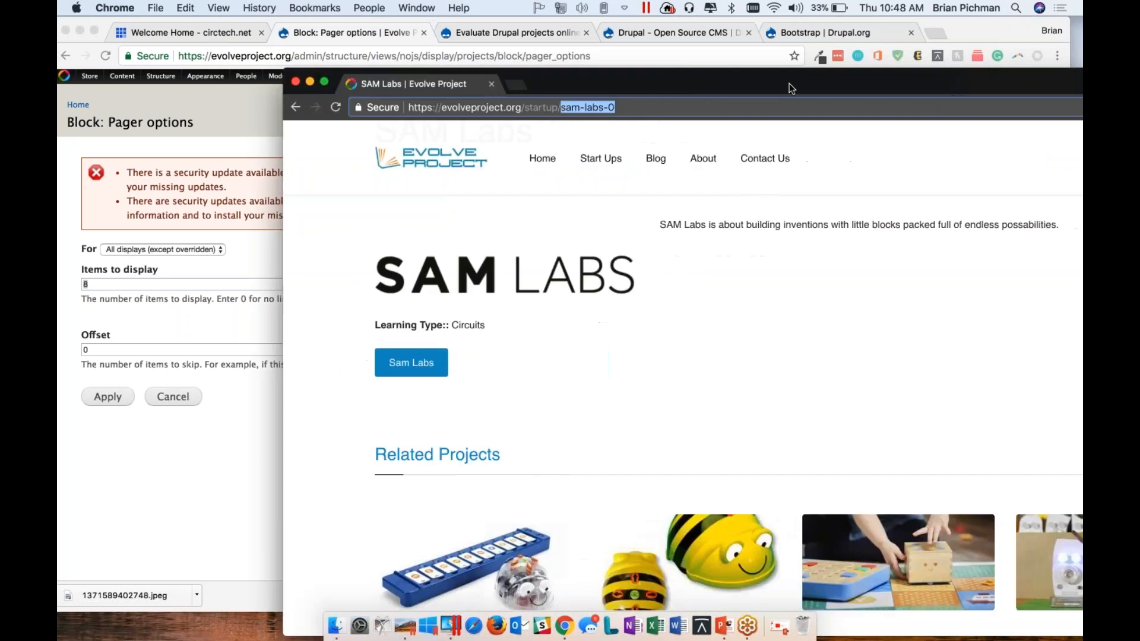
{"action": "left_click", "coordinate": [613, 154]}
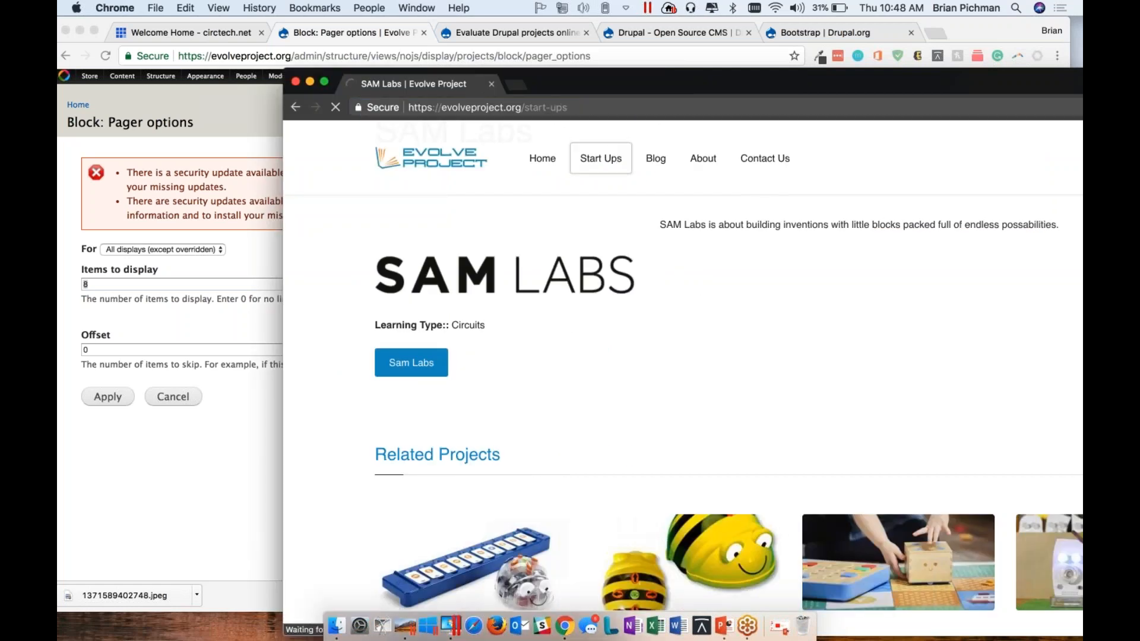
{"action": "scroll", "coordinate": [661, 436], "scroll_direction": "down", "scroll_amount": 10}
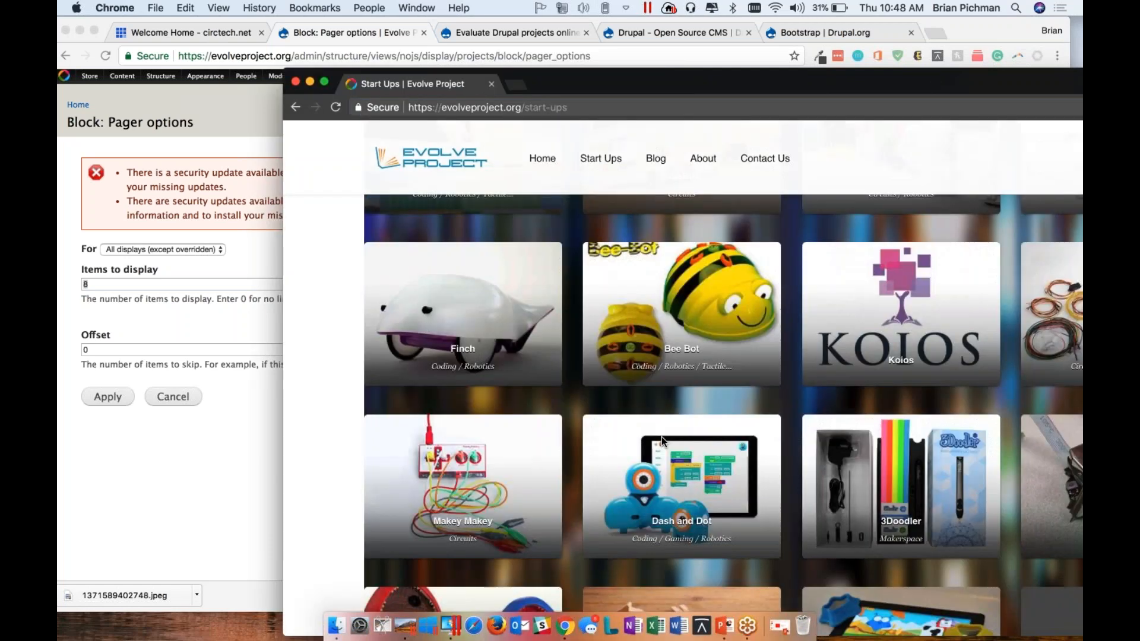
{"action": "scroll", "coordinate": [661, 437], "scroll_direction": "down", "scroll_amount": 2}
{"action": "scroll", "coordinate": [809, 325], "scroll_direction": "down", "scroll_amount": 5}
{"action": "scroll", "coordinate": [809, 325], "scroll_direction": "down", "scroll_amount": 3}
{"action": "scroll", "coordinate": [809, 325], "scroll_direction": "up", "scroll_amount": 15}
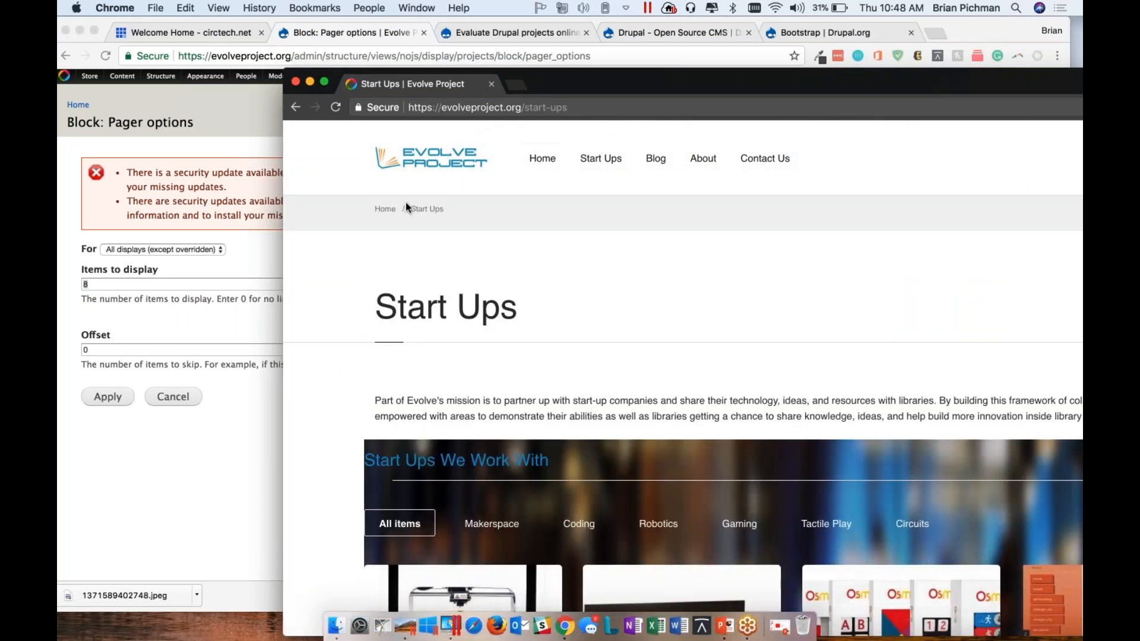
Go to the Evolve Project home page and look over its Start Ups We Work With block
{"action": "left_click", "coordinate": [384, 210]}
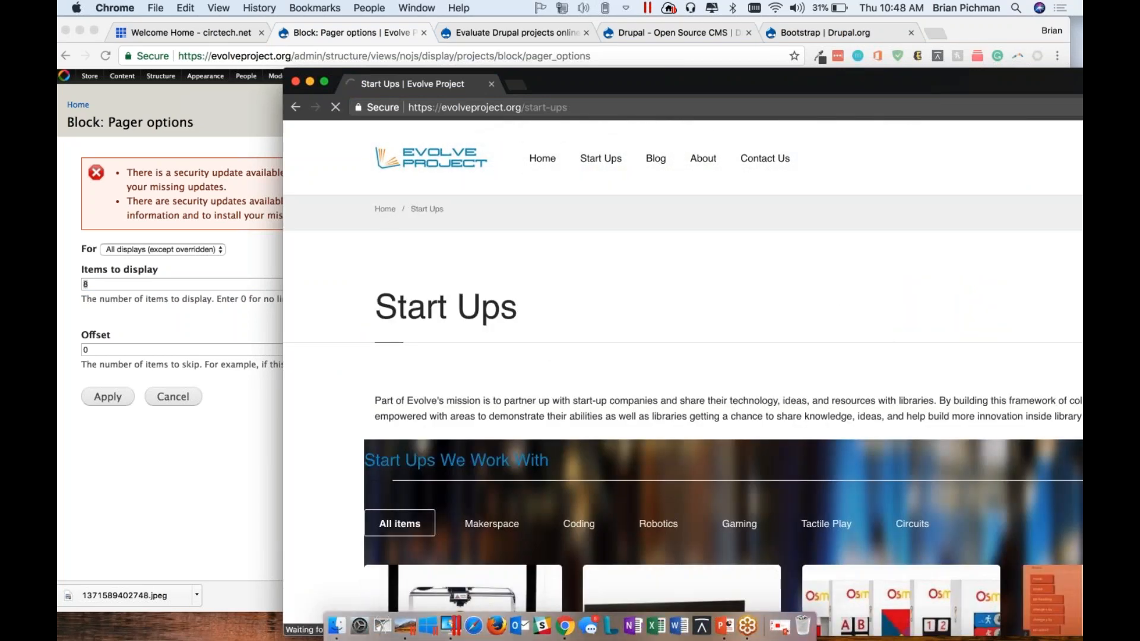
{"action": "scroll", "coordinate": [684, 268], "scroll_direction": "down", "scroll_amount": 15}
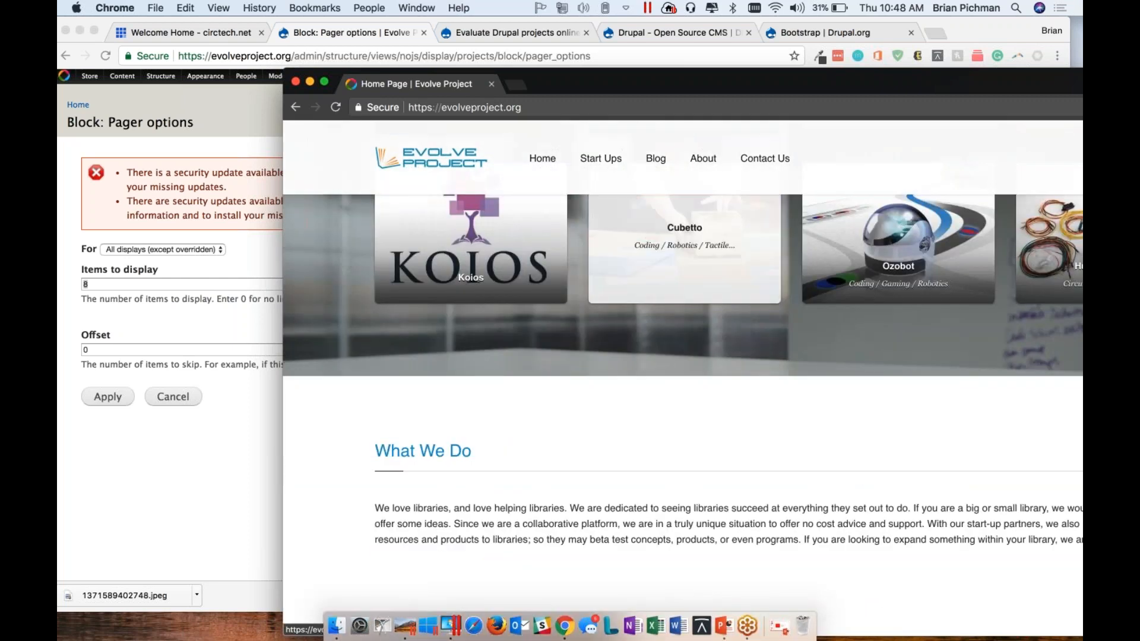
{"action": "scroll", "coordinate": [684, 386], "scroll_direction": "up", "scroll_amount": 5}
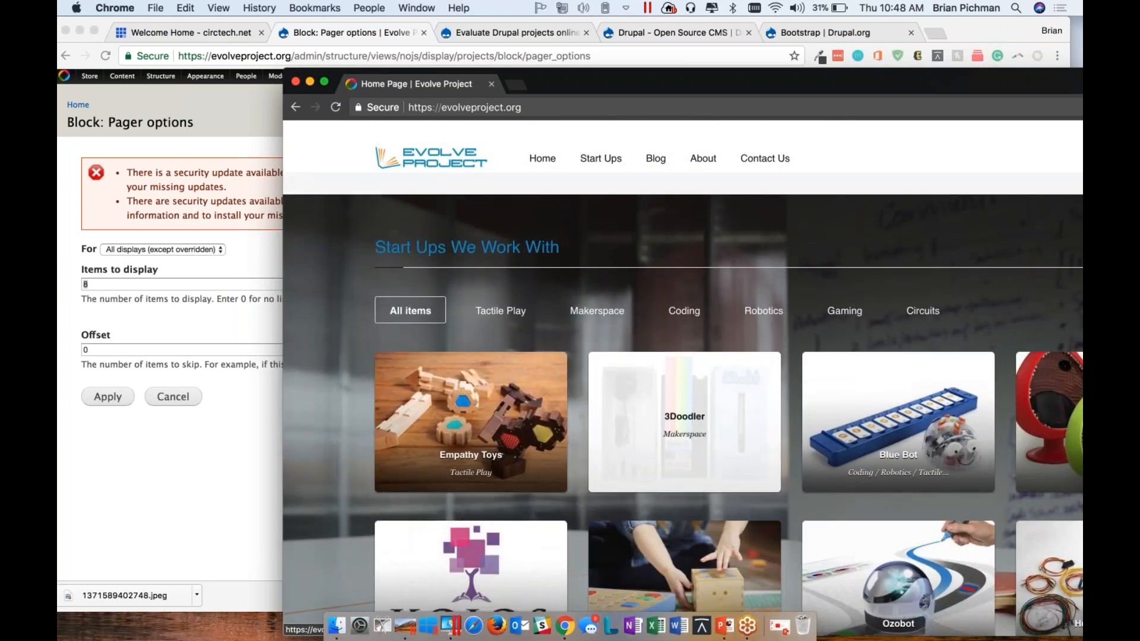
{"action": "scroll", "coordinate": [683, 386], "scroll_direction": "down", "scroll_amount": 5}
Return to the Start Ups page and look through the full set of start-ups for comparison with the home page
{"action": "left_click", "coordinate": [600, 158]}
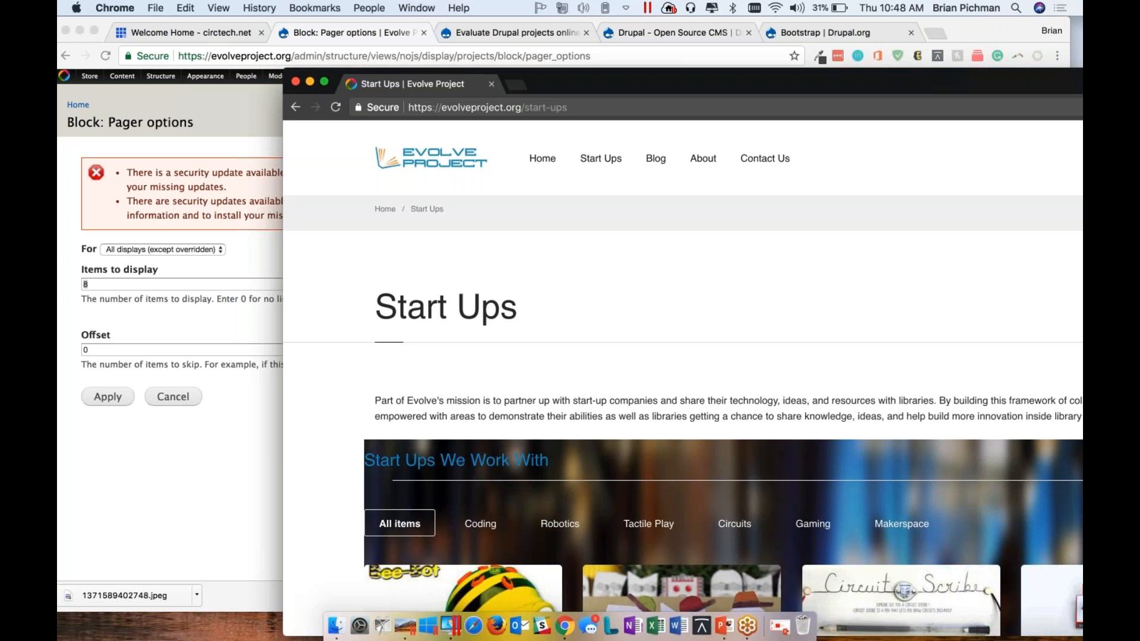
{"action": "scroll", "coordinate": [682, 386], "scroll_direction": "down", "scroll_amount": 10}
{"action": "scroll", "coordinate": [682, 385], "scroll_direction": "up", "scroll_amount": 3}
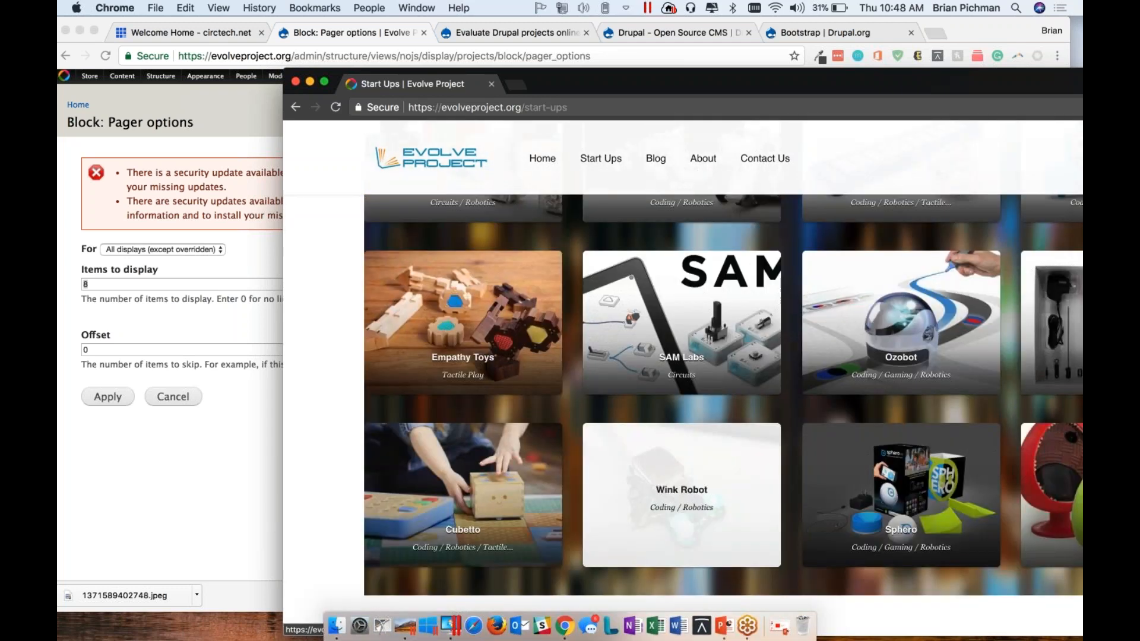
{"action": "scroll", "coordinate": [723, 386], "scroll_direction": "up", "scroll_amount": 5}
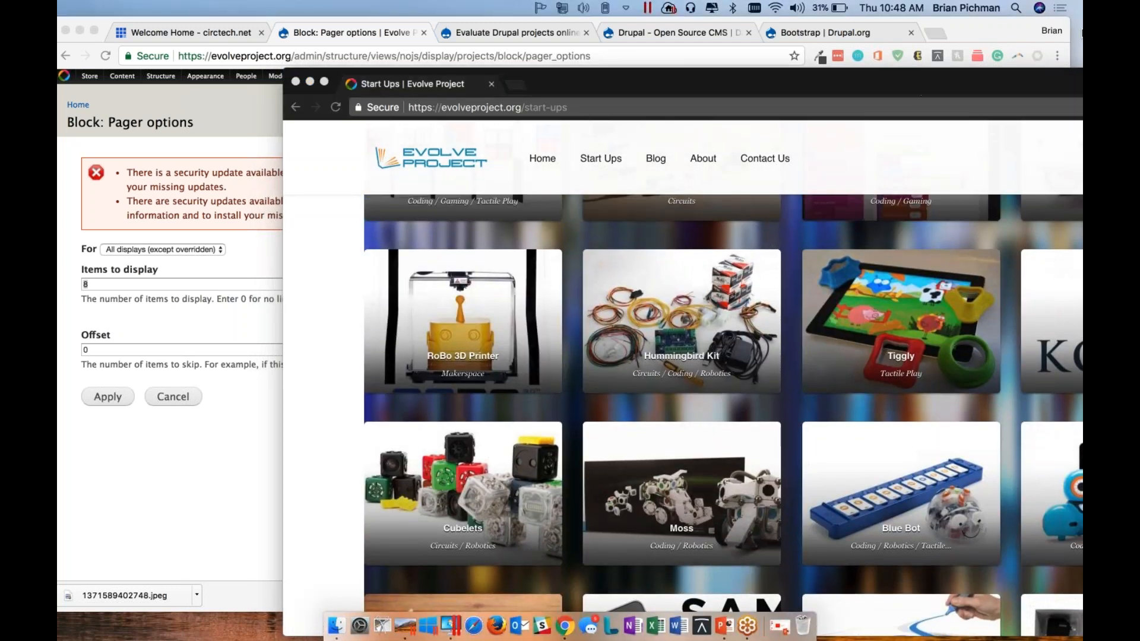
{"action": "left_click", "coordinate": [968, 8]}
{"action": "left_click", "coordinate": [1009, 43]}
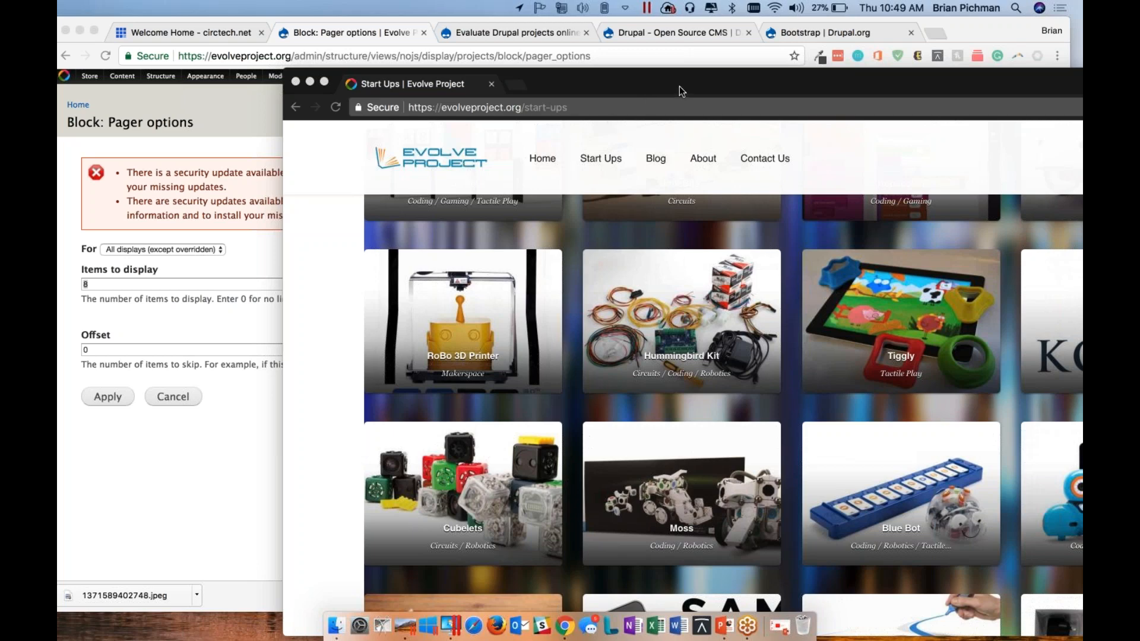
Switch to the Drupal In An Hour presentation in PowerPoint and start the slide show from the Questions slide
{"action": "left_click_drag", "start_coordinate": [611, 87], "coordinate": [494, 58]}
{"action": "left_click", "coordinate": [779, 624]}
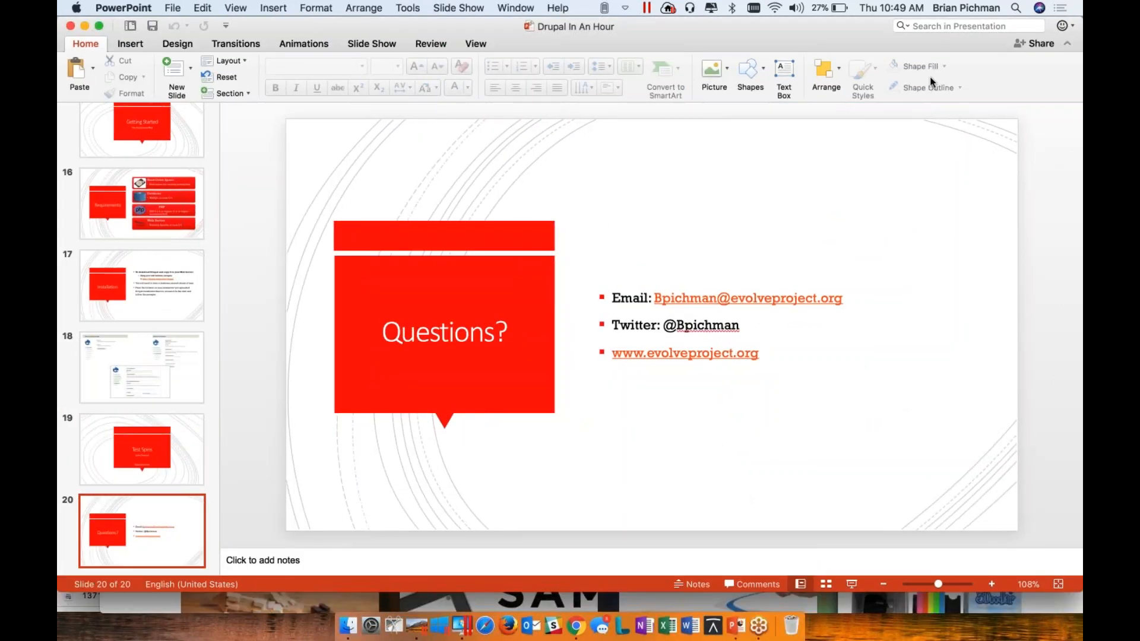
{"action": "left_click", "coordinate": [929, 79]}
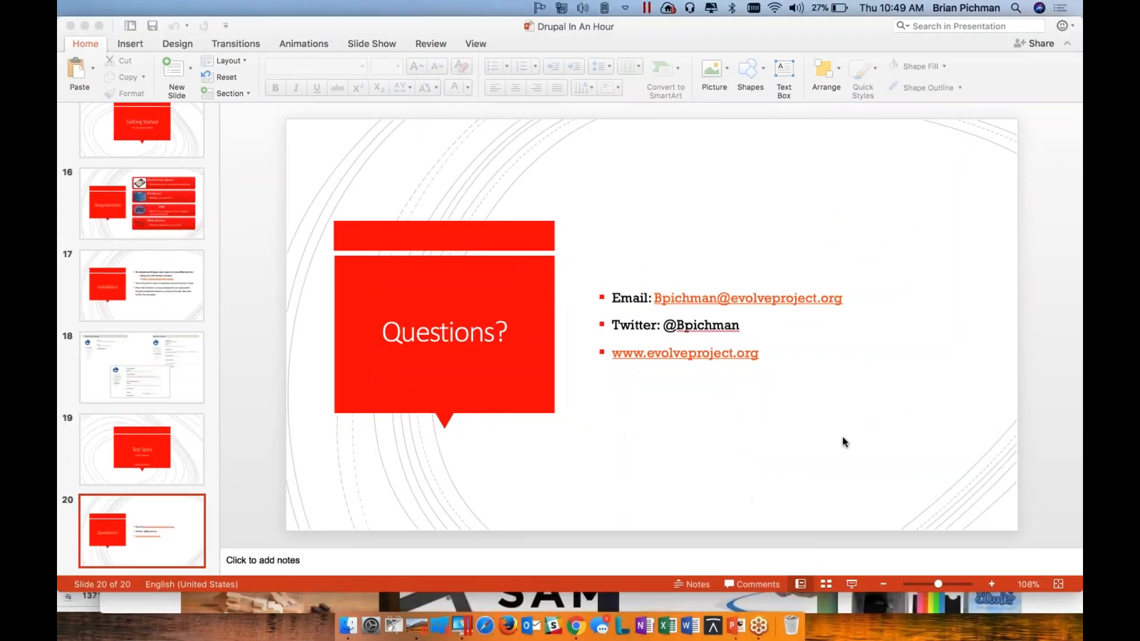
{"action": "left_click", "coordinate": [853, 585]}
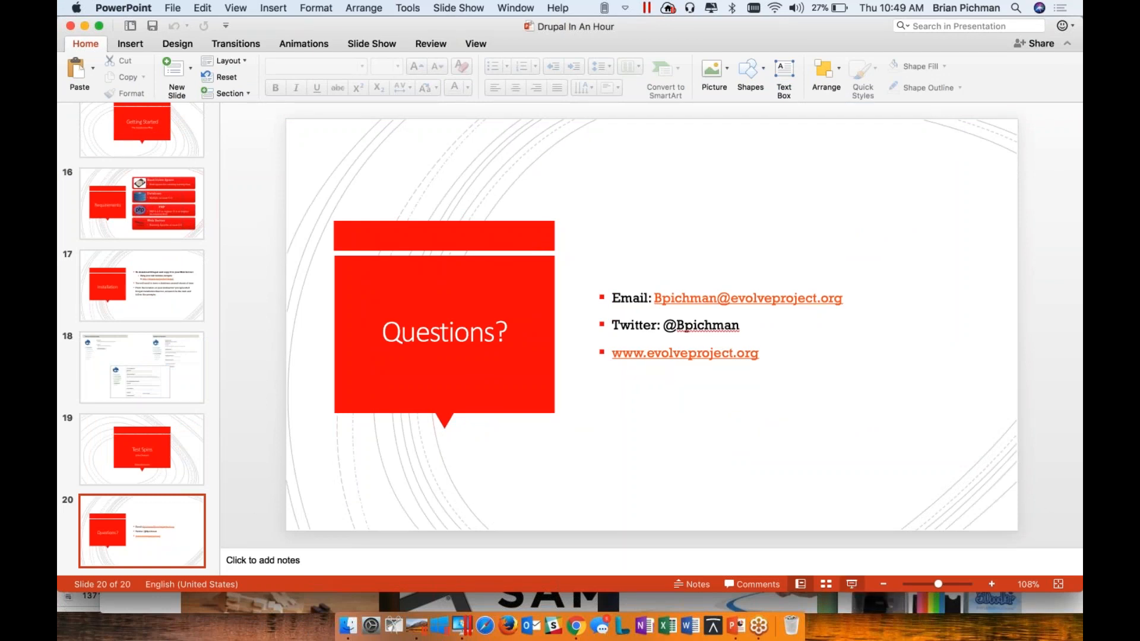
{"action": "left_click", "coordinate": [850, 583]}
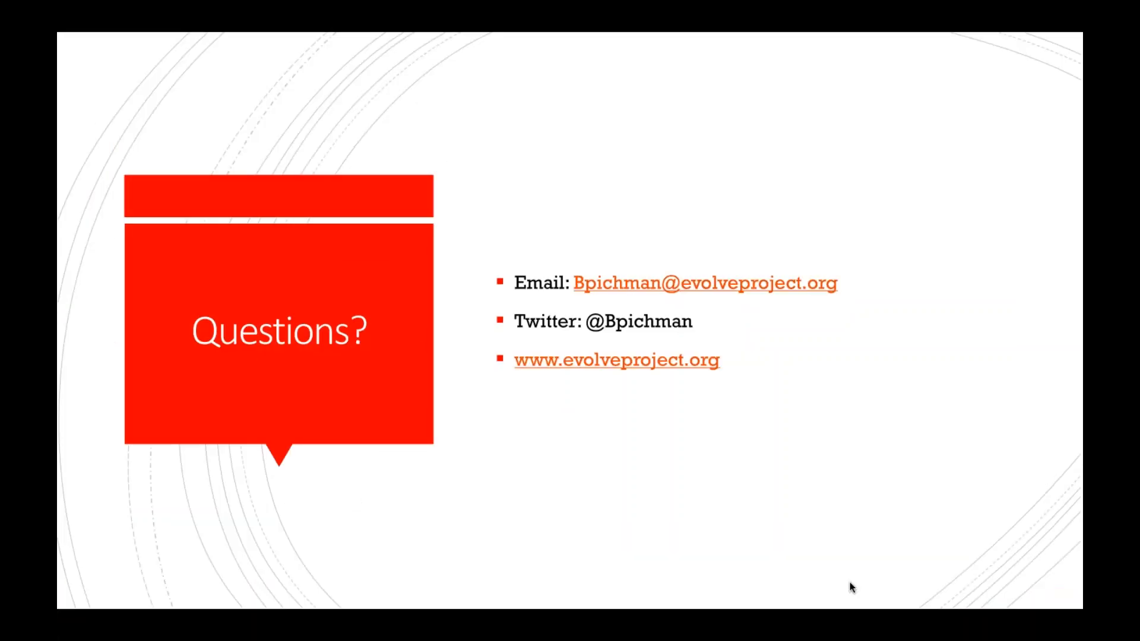